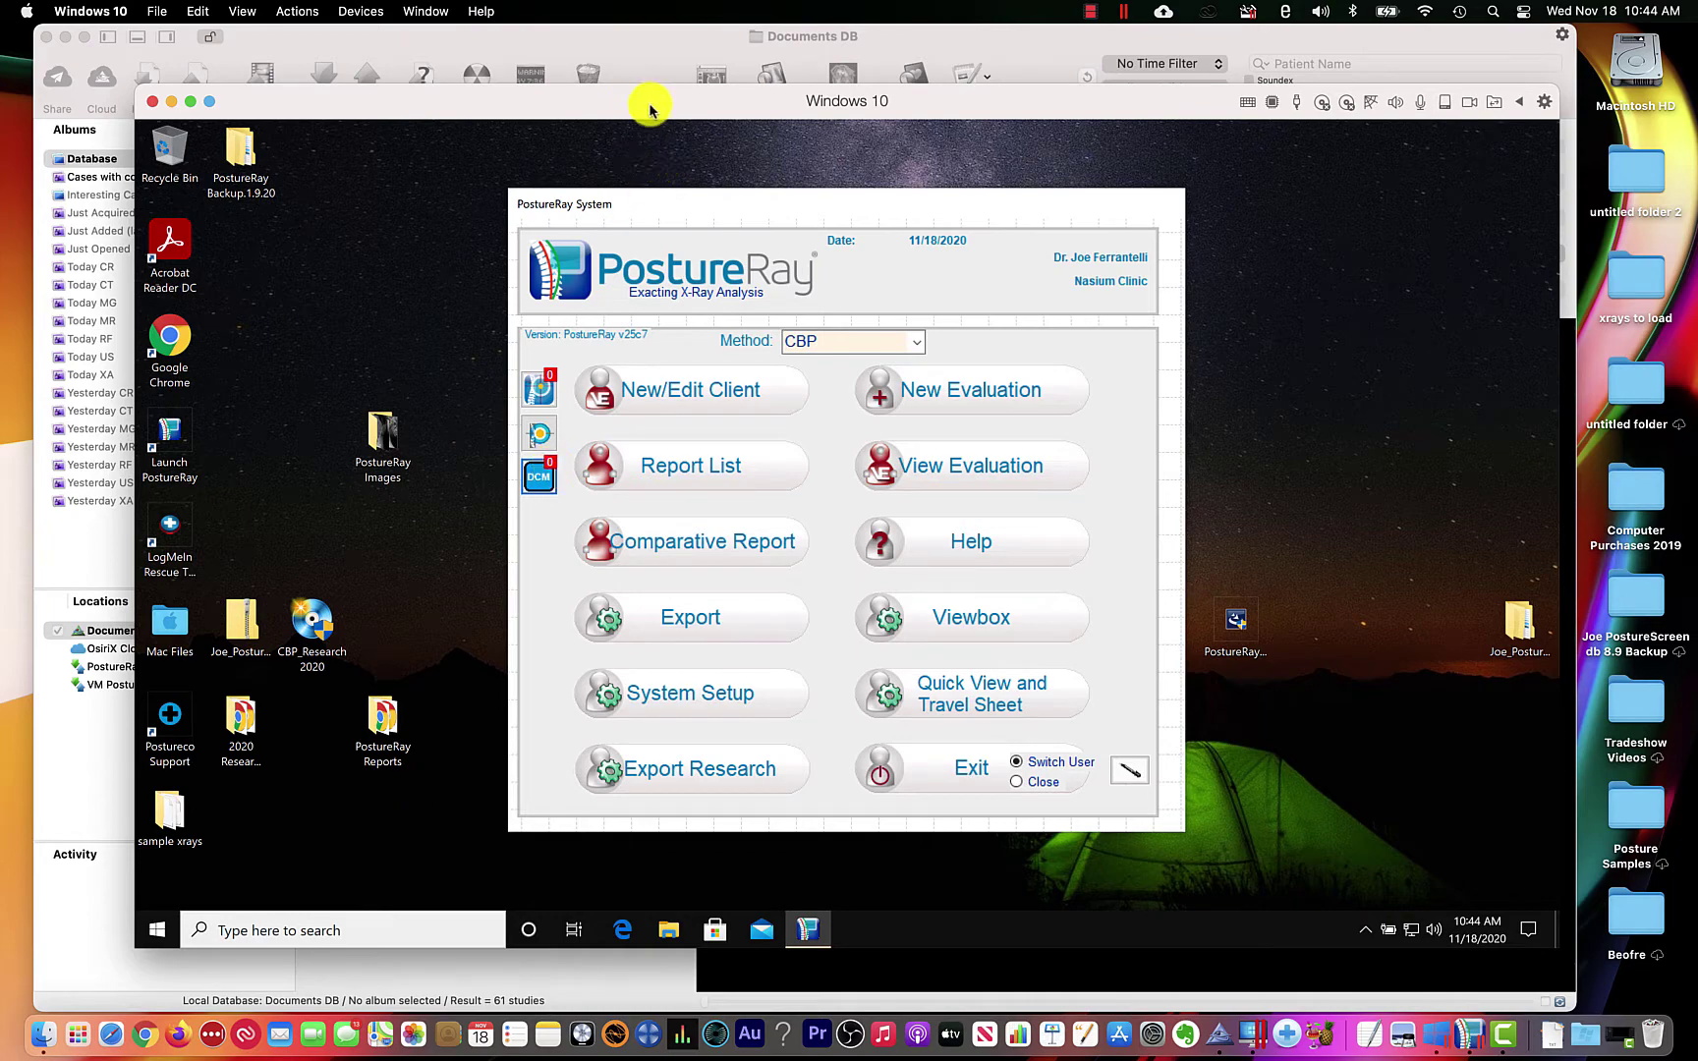
Switch to OsiriX MD and send all images of the highlighted patient study to the VM PostureRay - PostureCo destination.
{"action": "mouse_move", "coordinate": [649, 110]}
{"action": "left_mouse_down"}
{"action": "mouse_move", "coordinate": [610, 84]}
{"action": "mouse_move", "coordinate": [697, 106]}
{"action": "mouse_move", "coordinate": [665, 110]}
{"action": "left_mouse_up"}
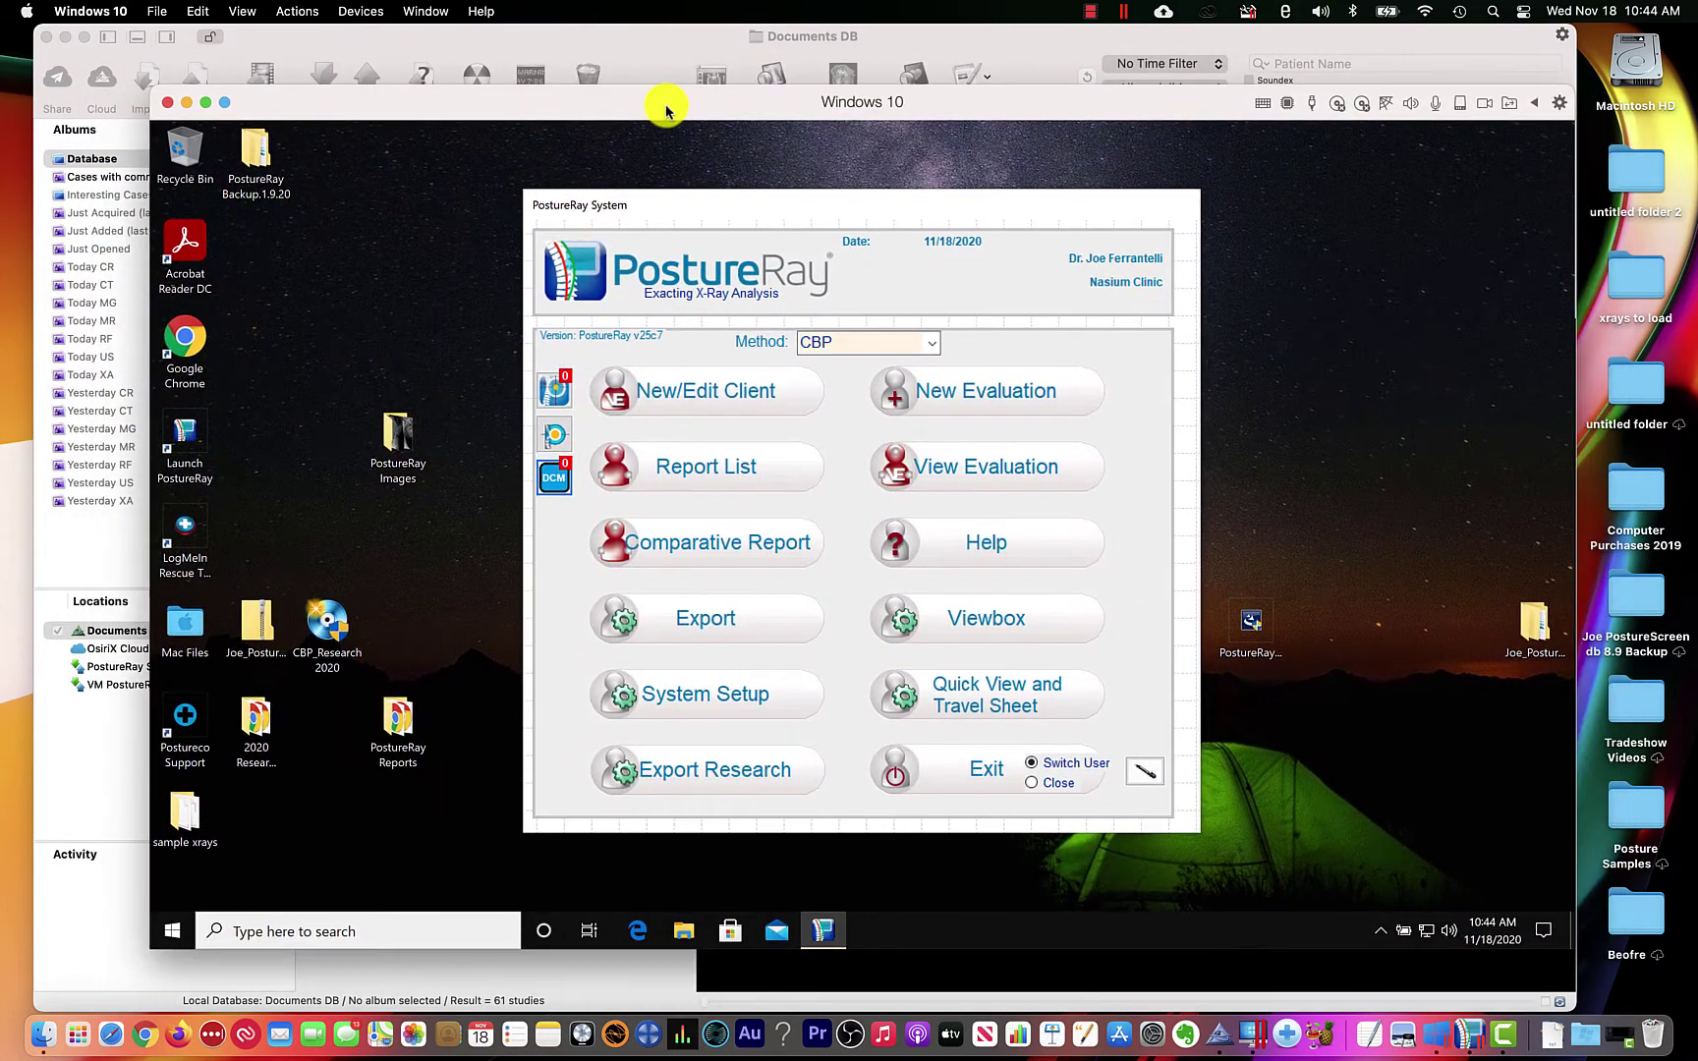
{"action": "left_click", "coordinate": [668, 37]}
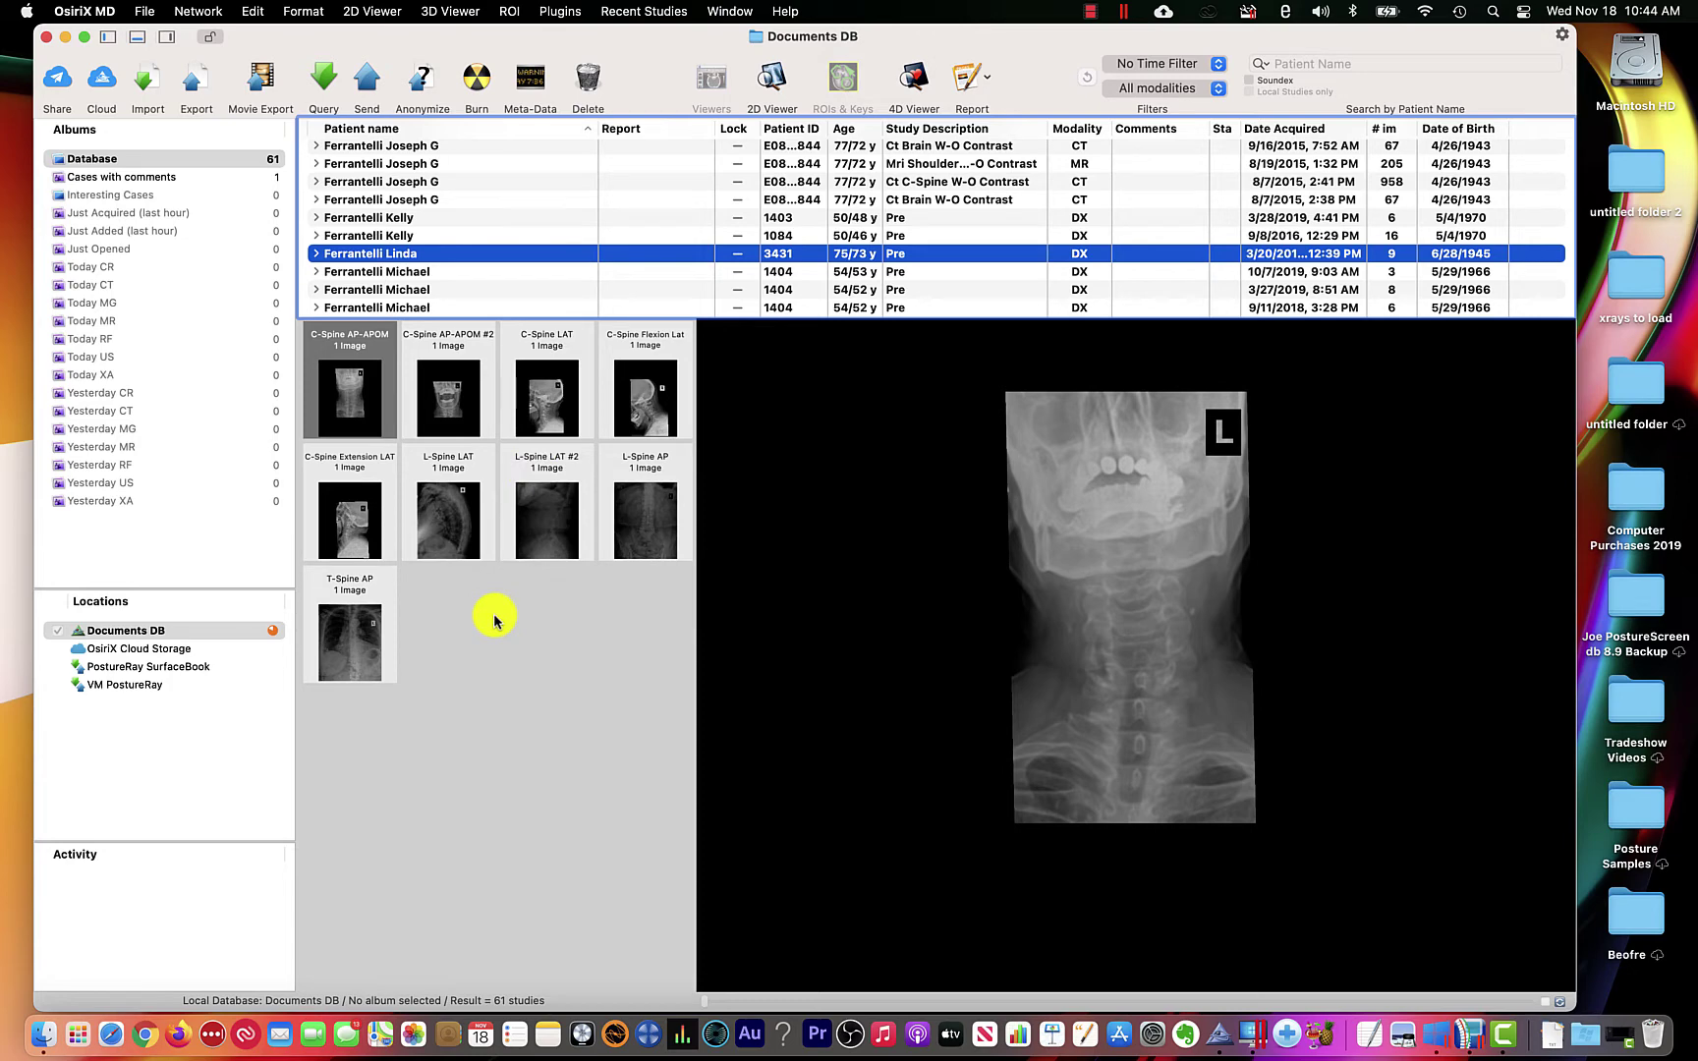
{"action": "left_click", "coordinate": [351, 637]}
{"action": "key", "text": "super+a"}
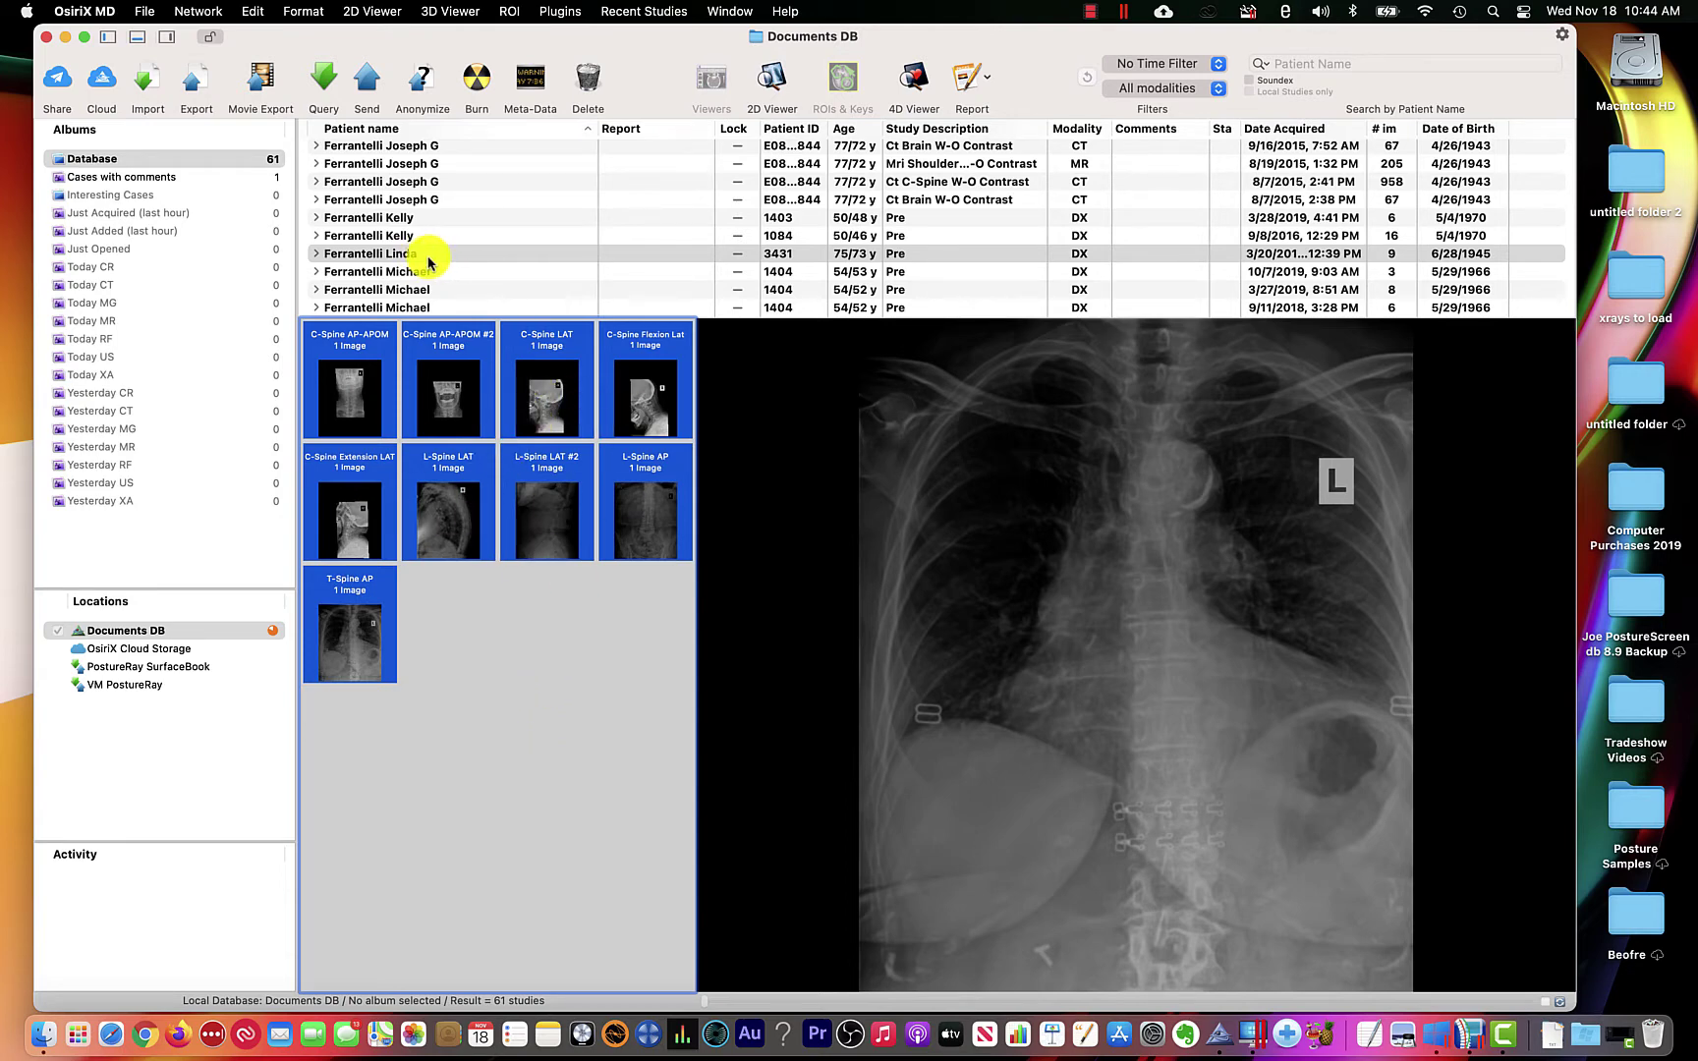
{"action": "left_click", "coordinate": [1090, 11]}
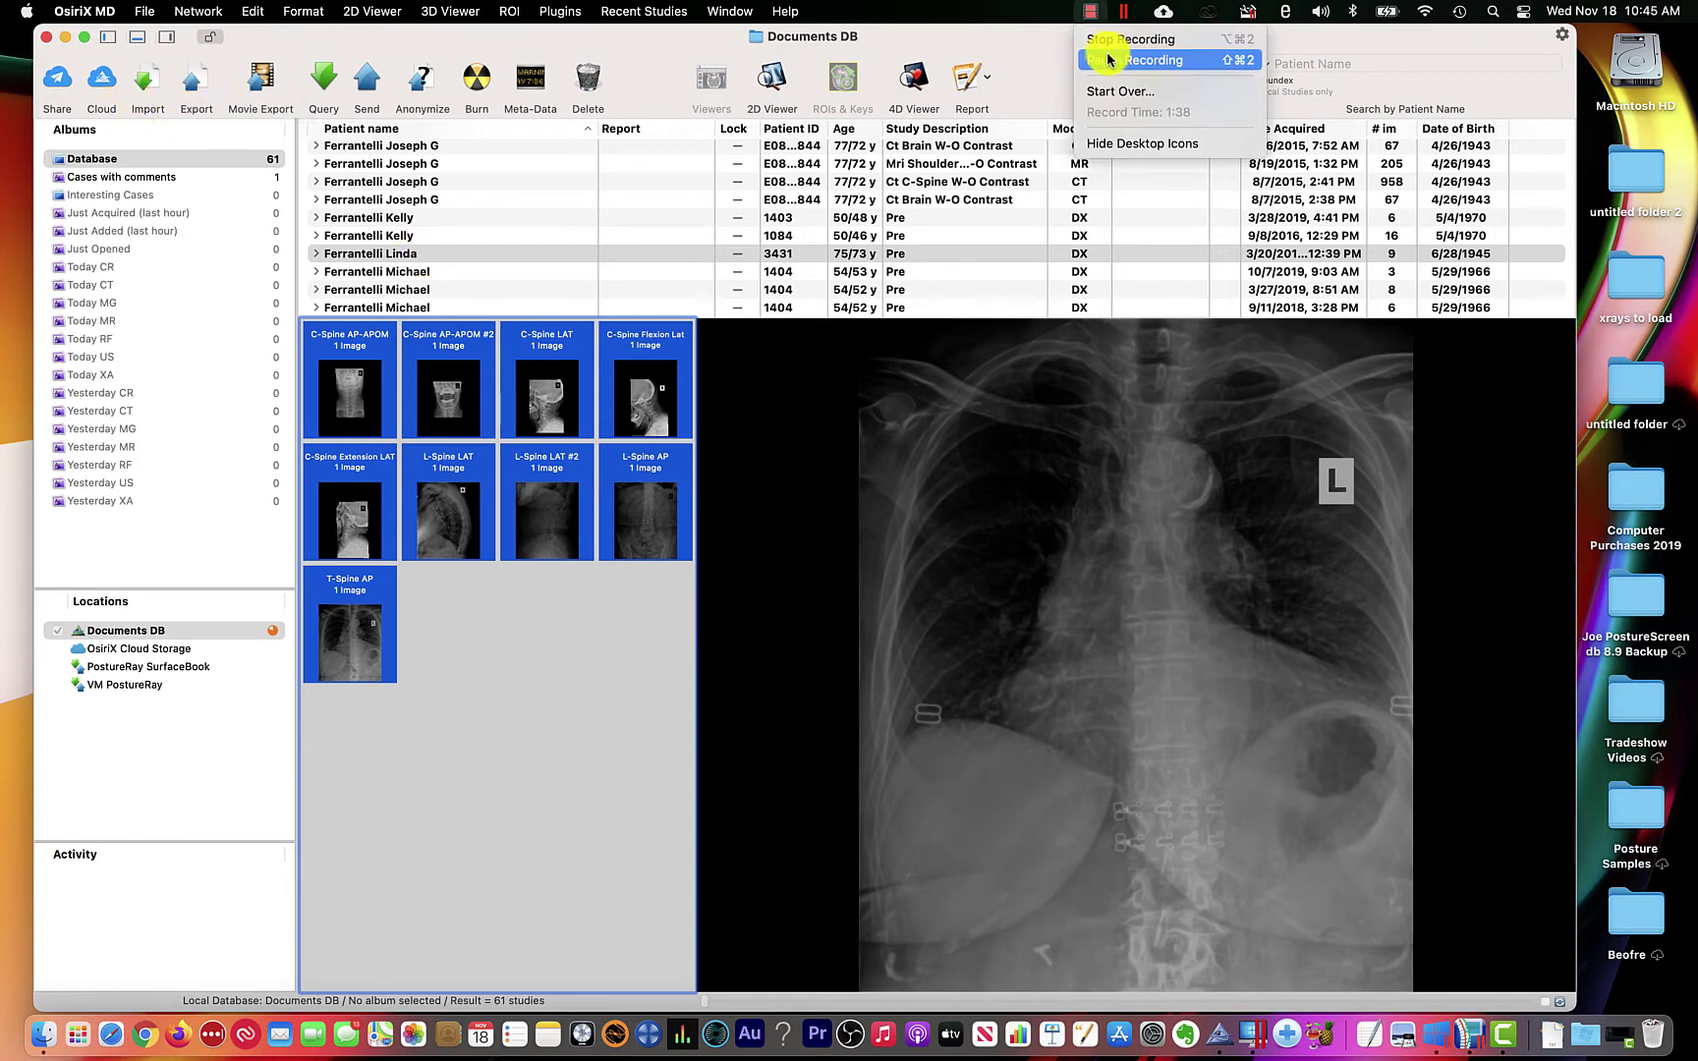
{"action": "left_click", "coordinate": [1107, 60]}
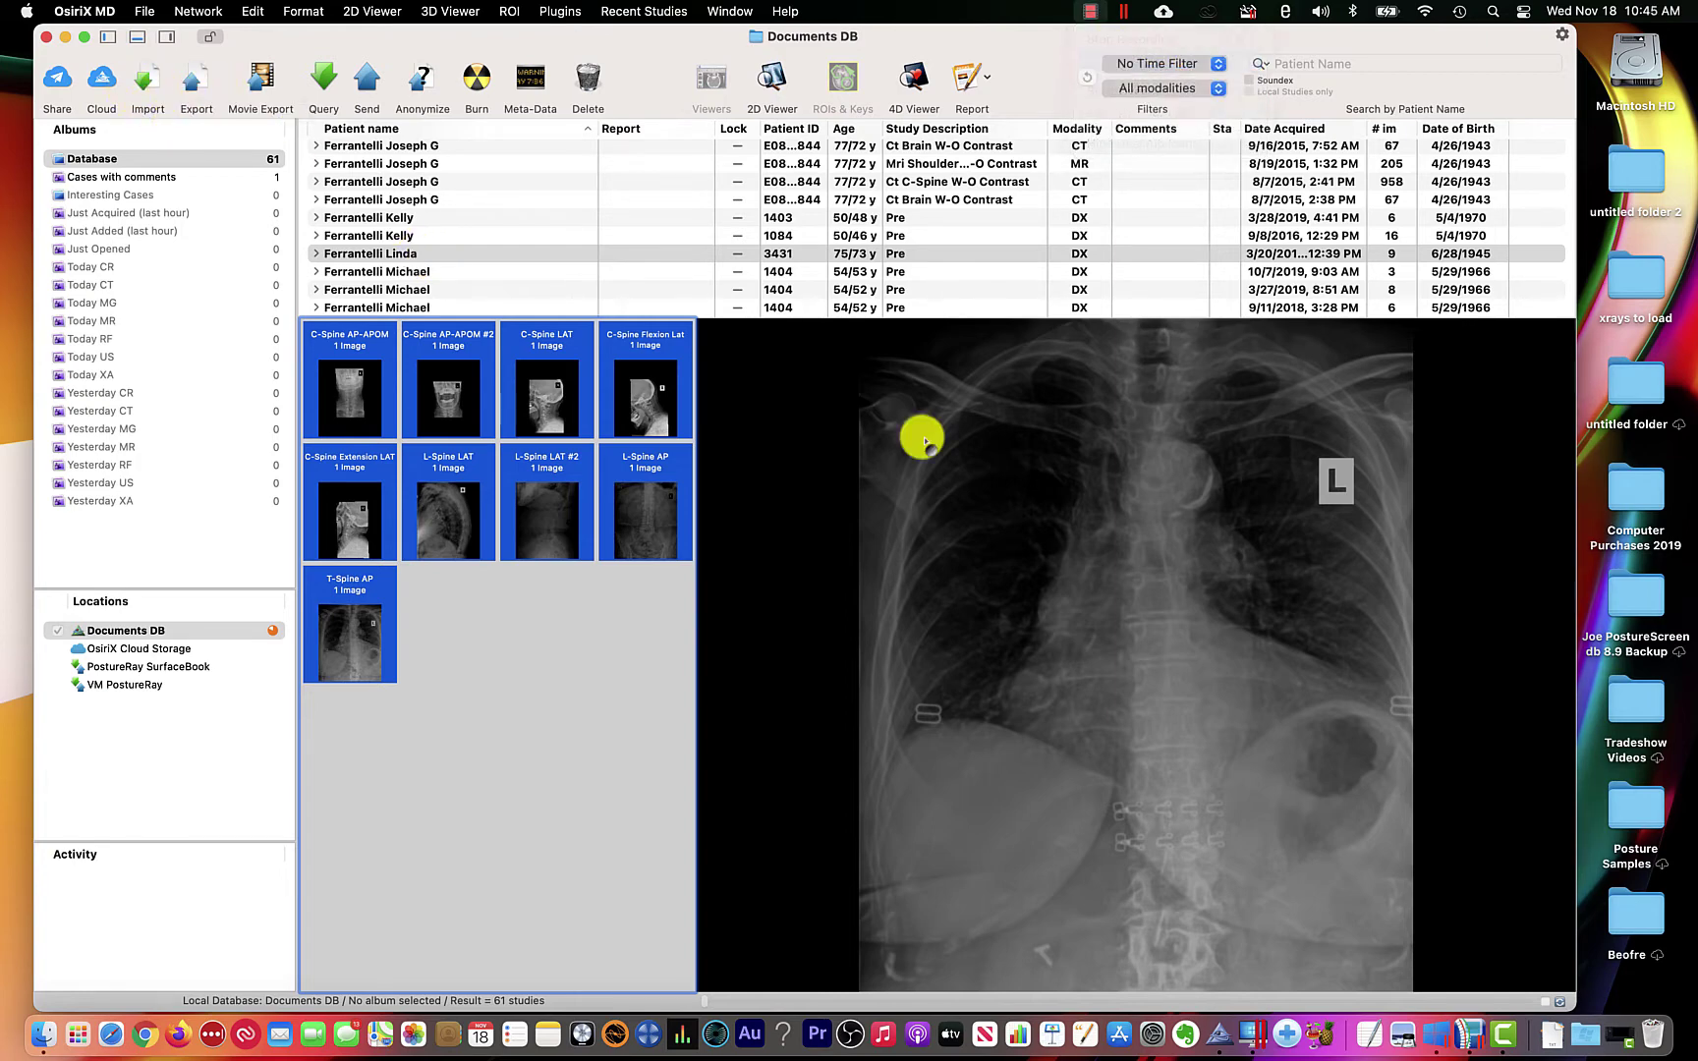
{"action": "left_click", "coordinate": [371, 79]}
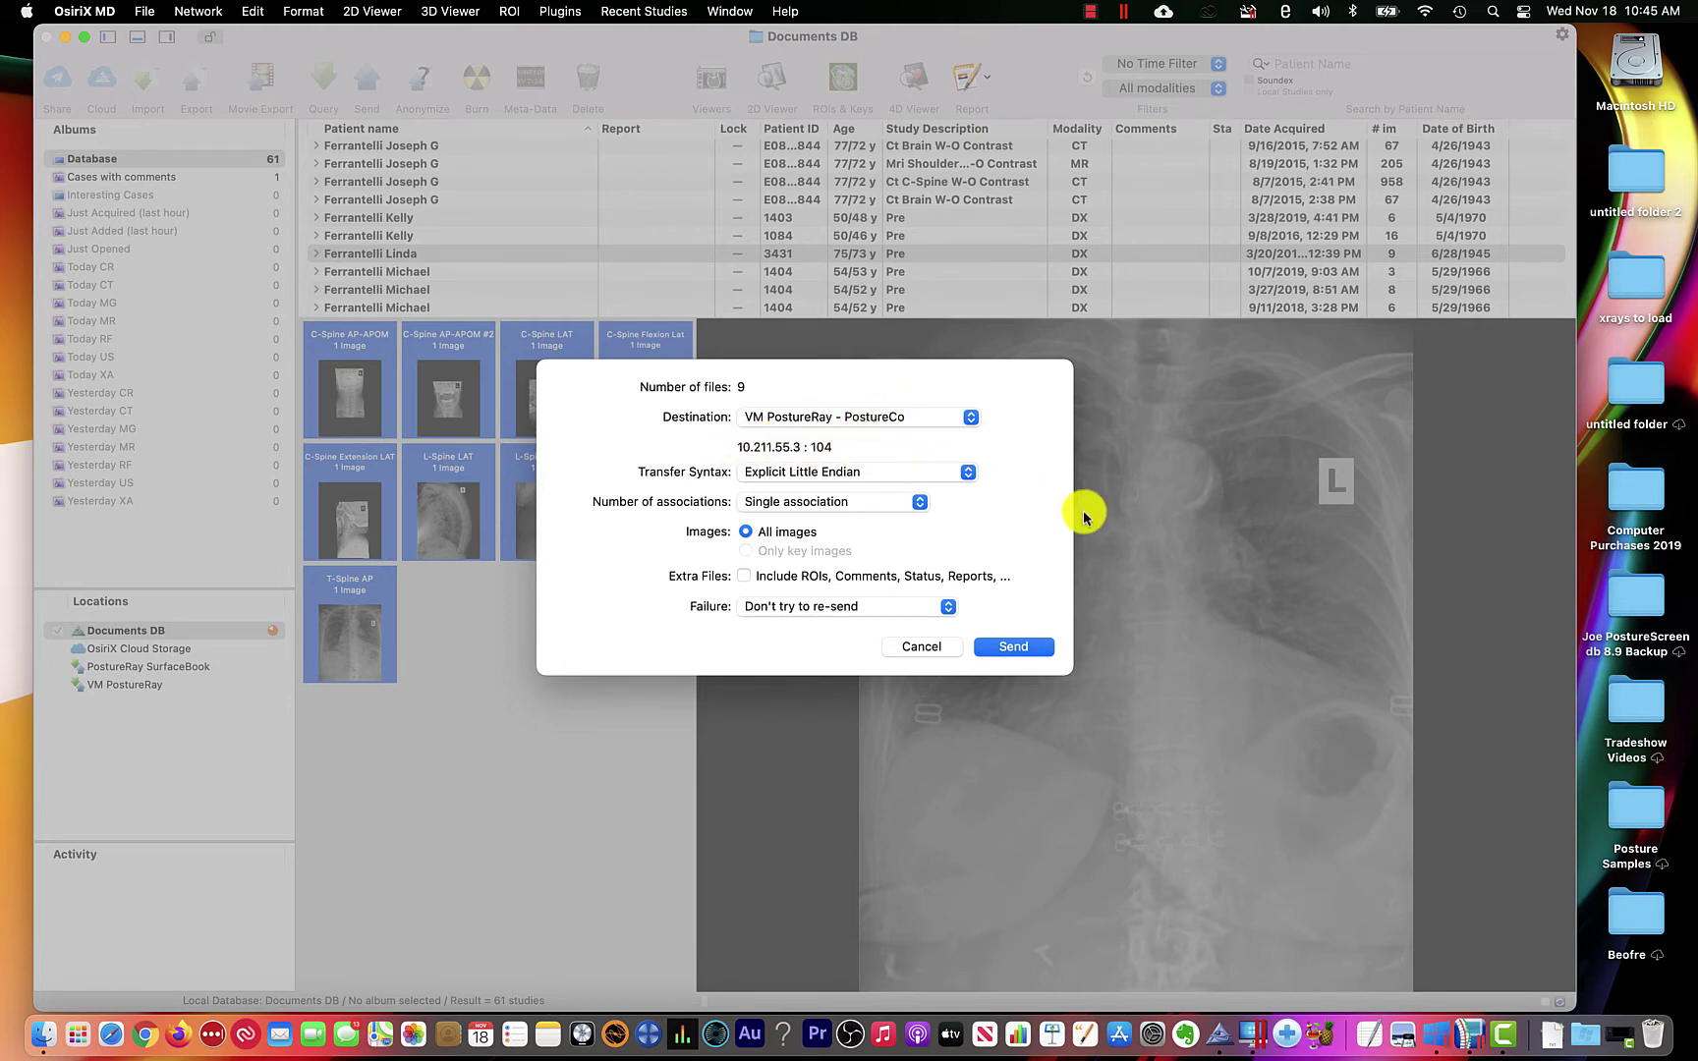
{"action": "left_click", "coordinate": [1012, 650]}
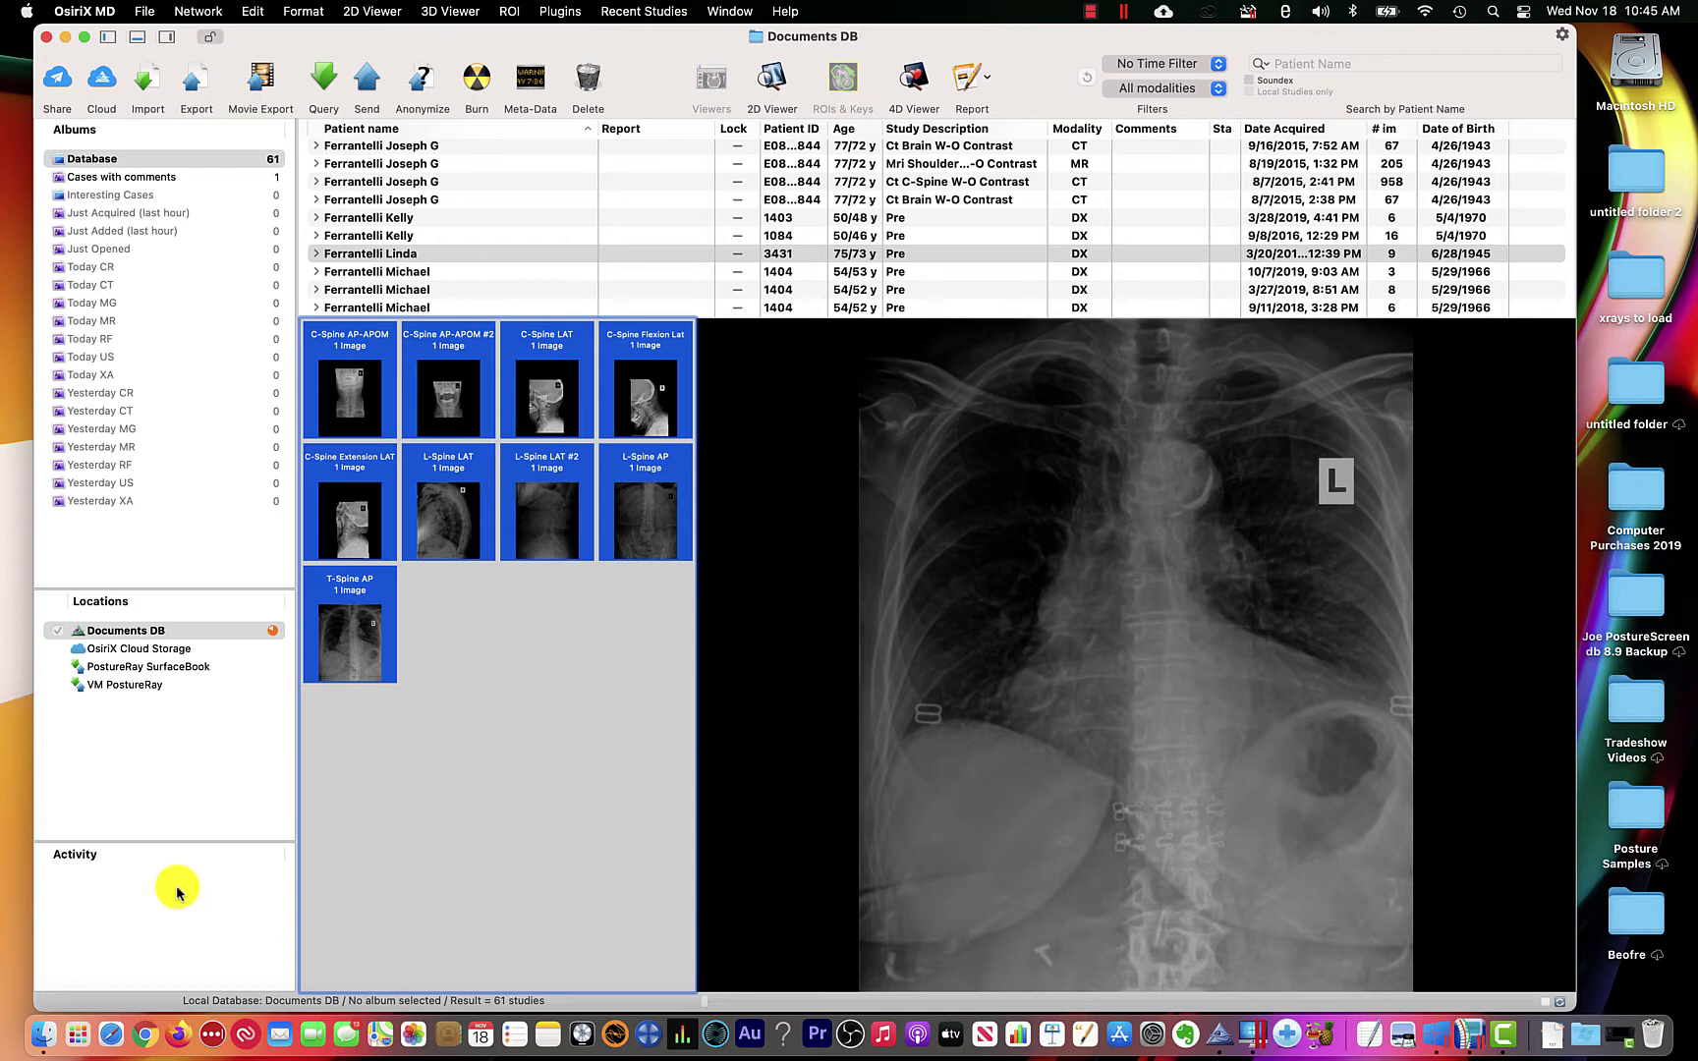
Switch to PostureRay in the Windows 10 virtual machine and open its DICOM receive list.
{"action": "left_click", "coordinate": [1256, 1032]}
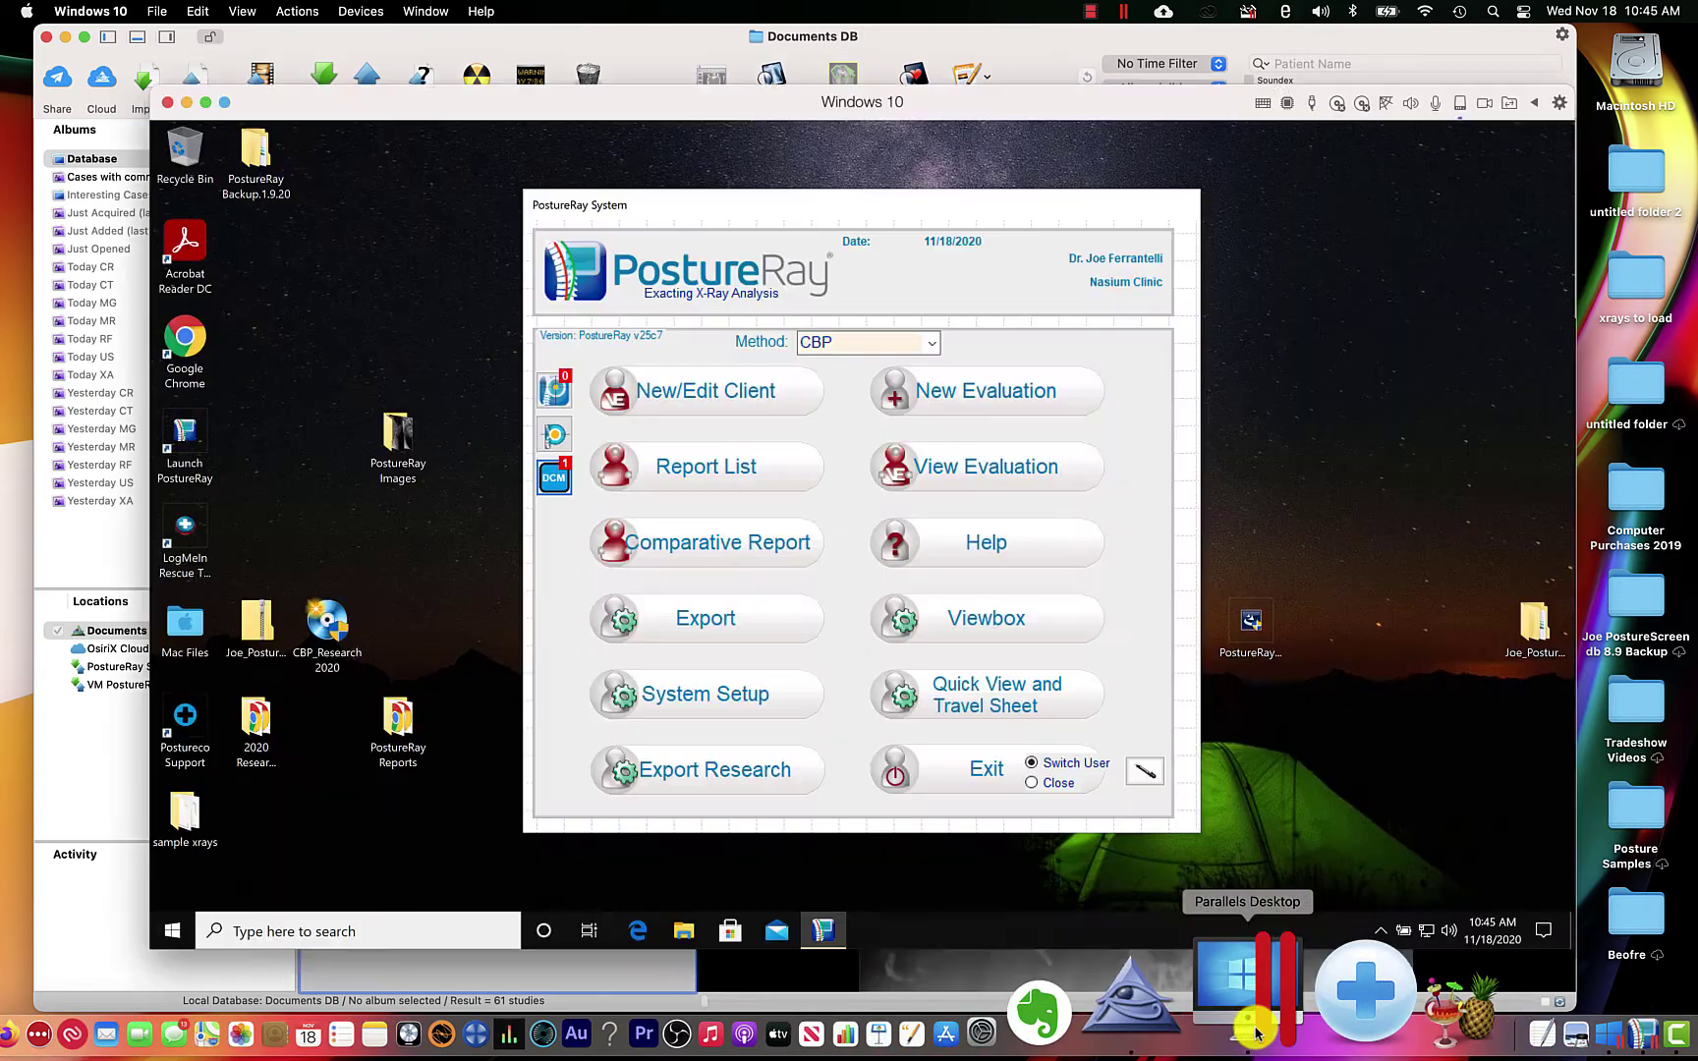
{"action": "left_click", "coordinate": [565, 476]}
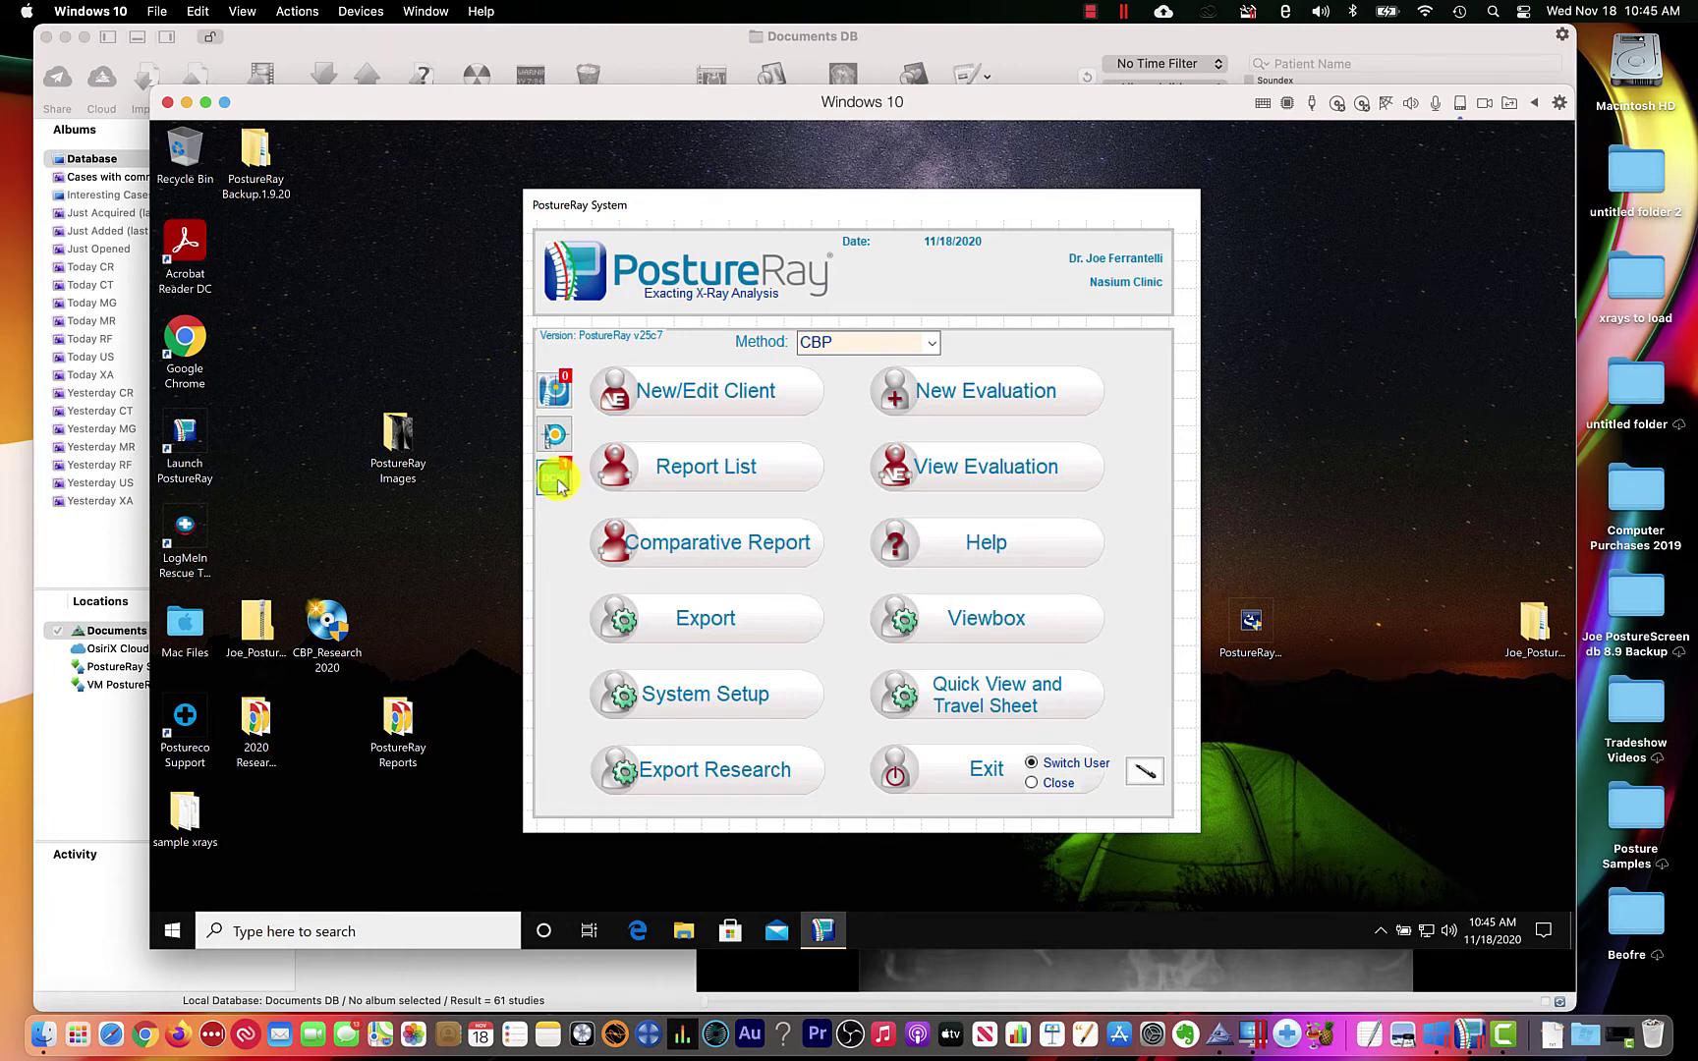
{"action": "left_click", "coordinate": [557, 480]}
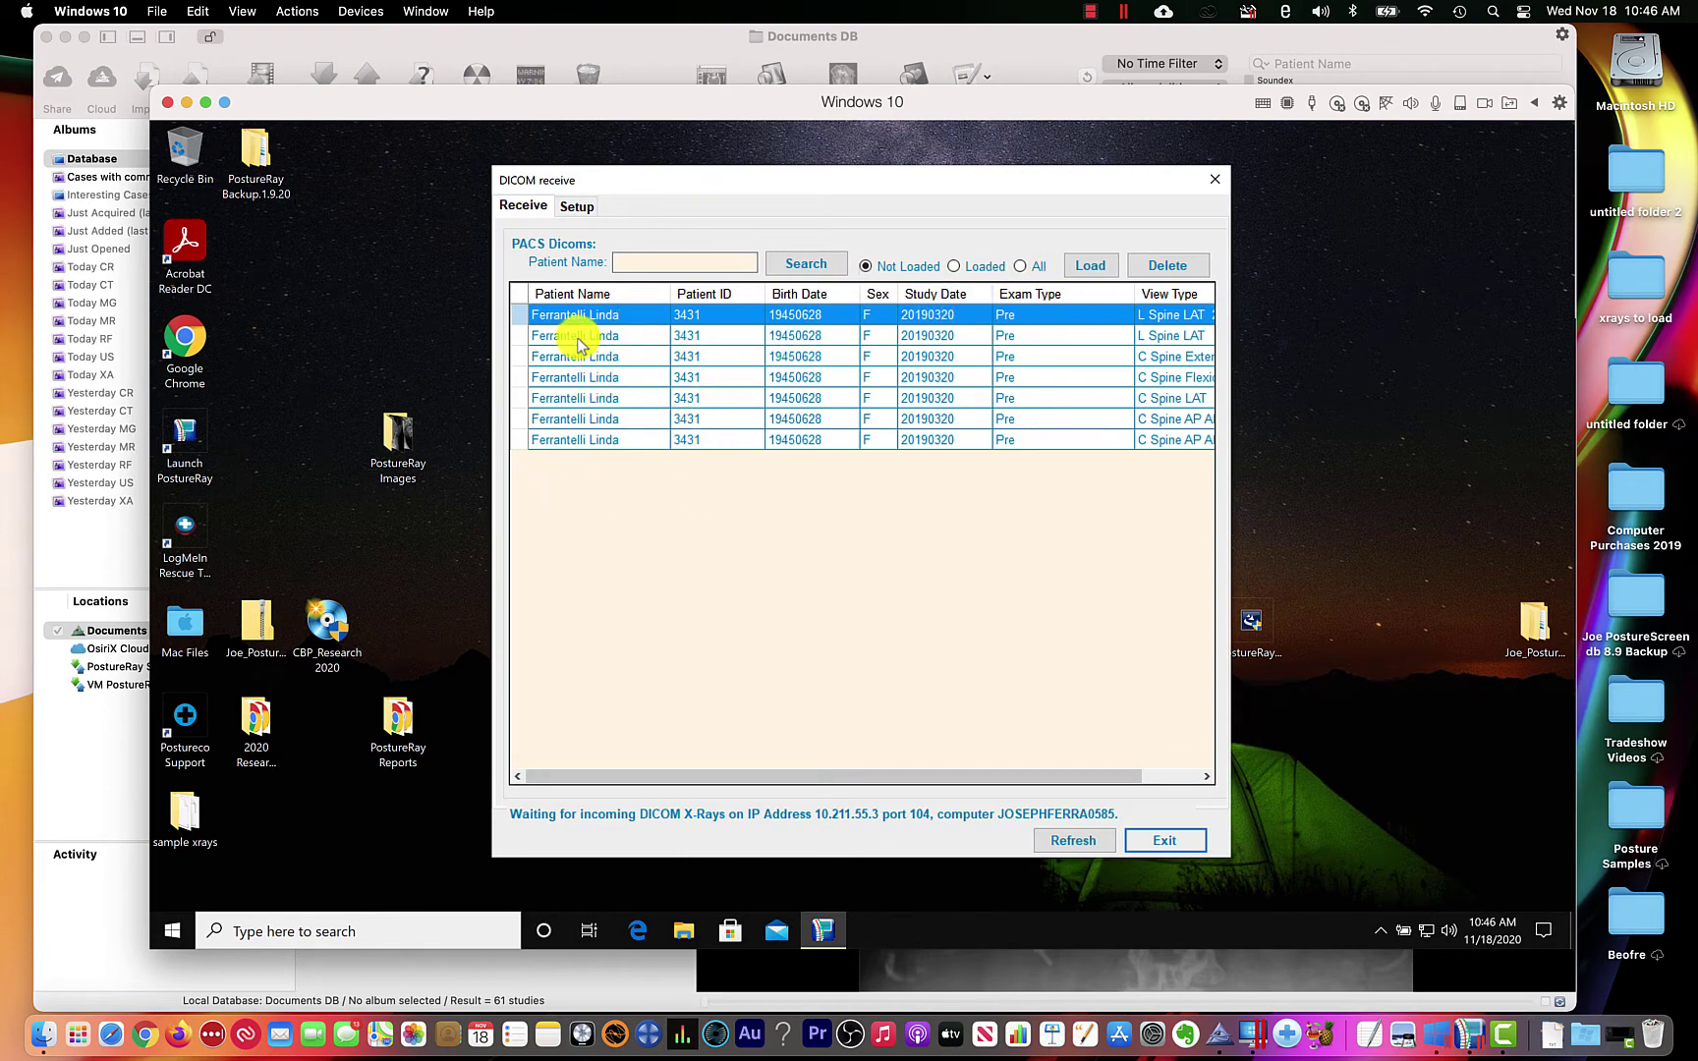
Load all the received X-rays and add their patient to PostureRay from the DICOM details.
{"action": "key", "text": "ctrl+a"}
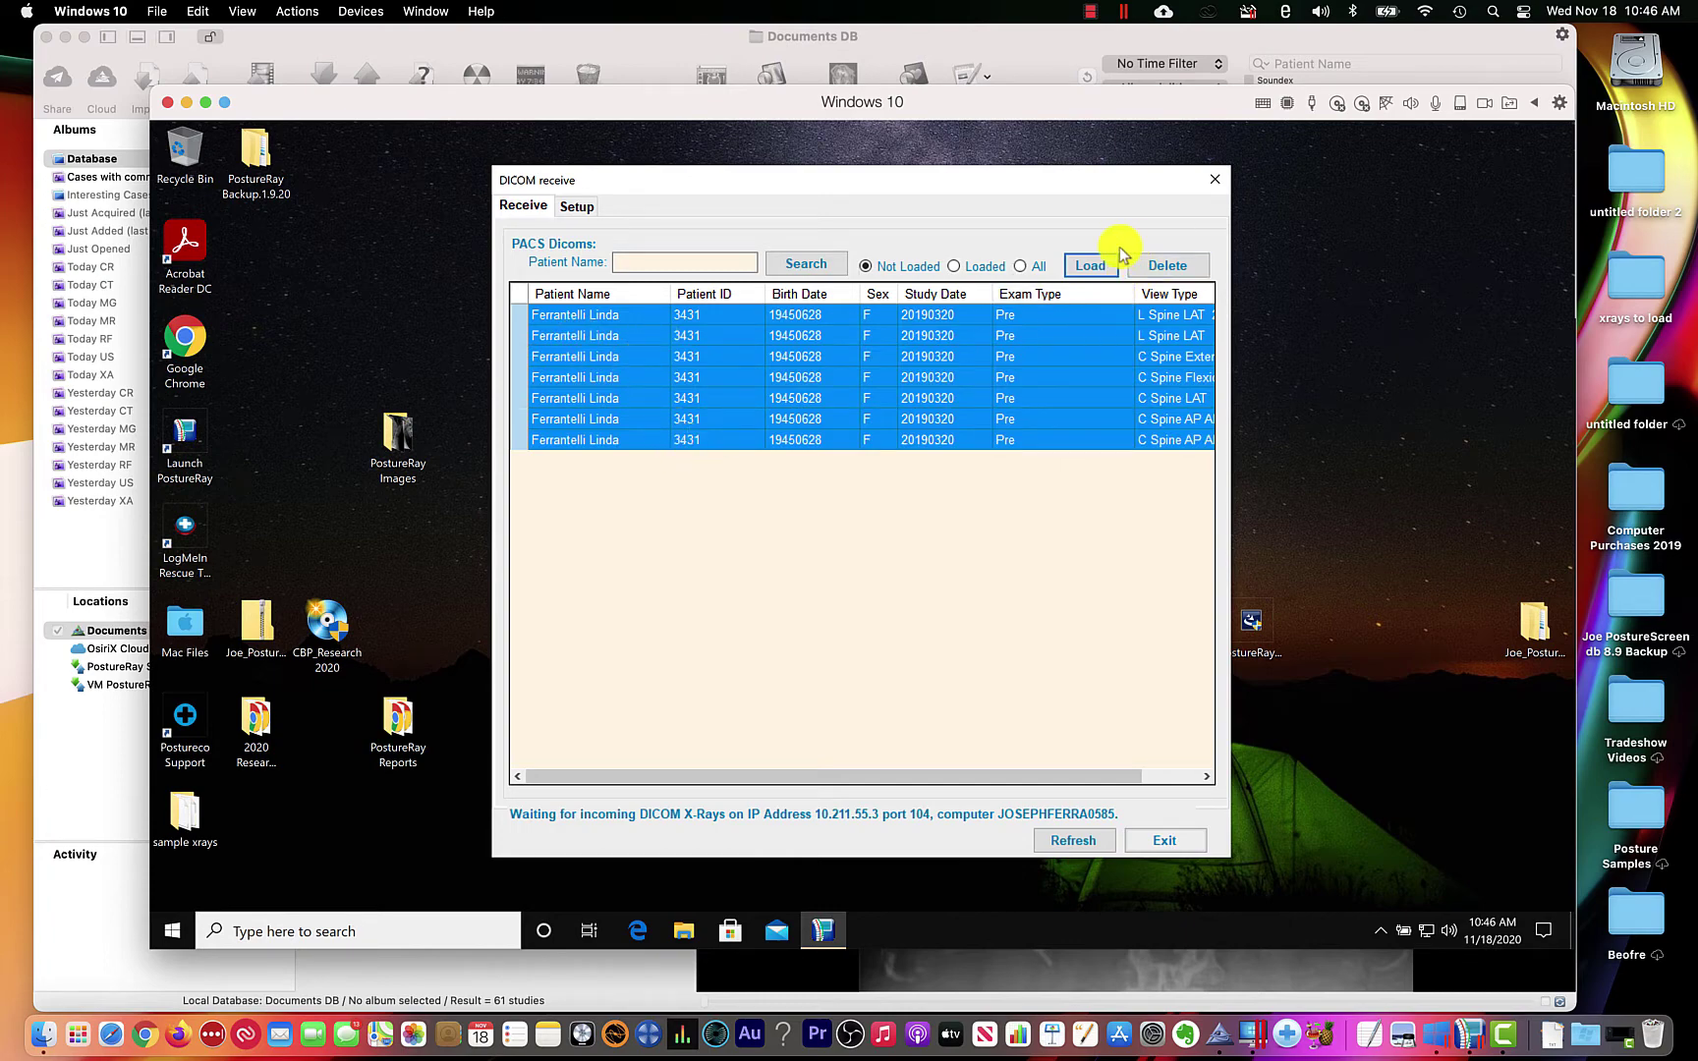
{"action": "left_click", "coordinate": [1085, 267]}
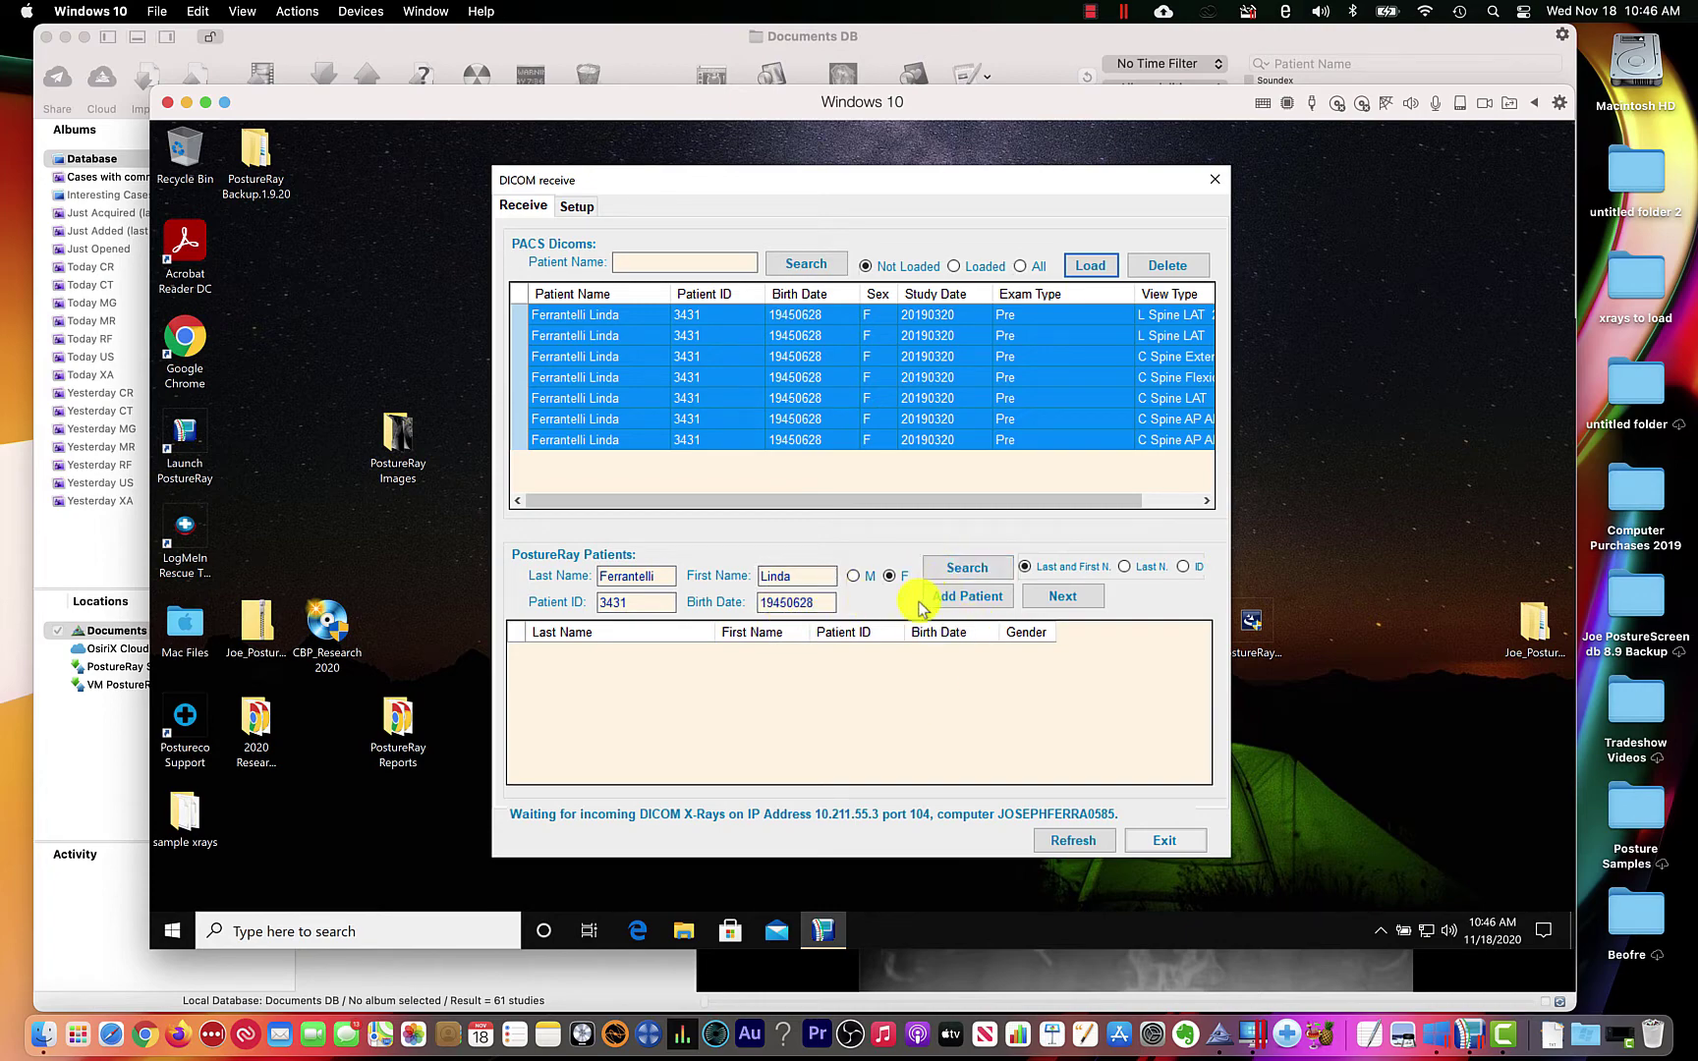
{"action": "left_click", "coordinate": [971, 600]}
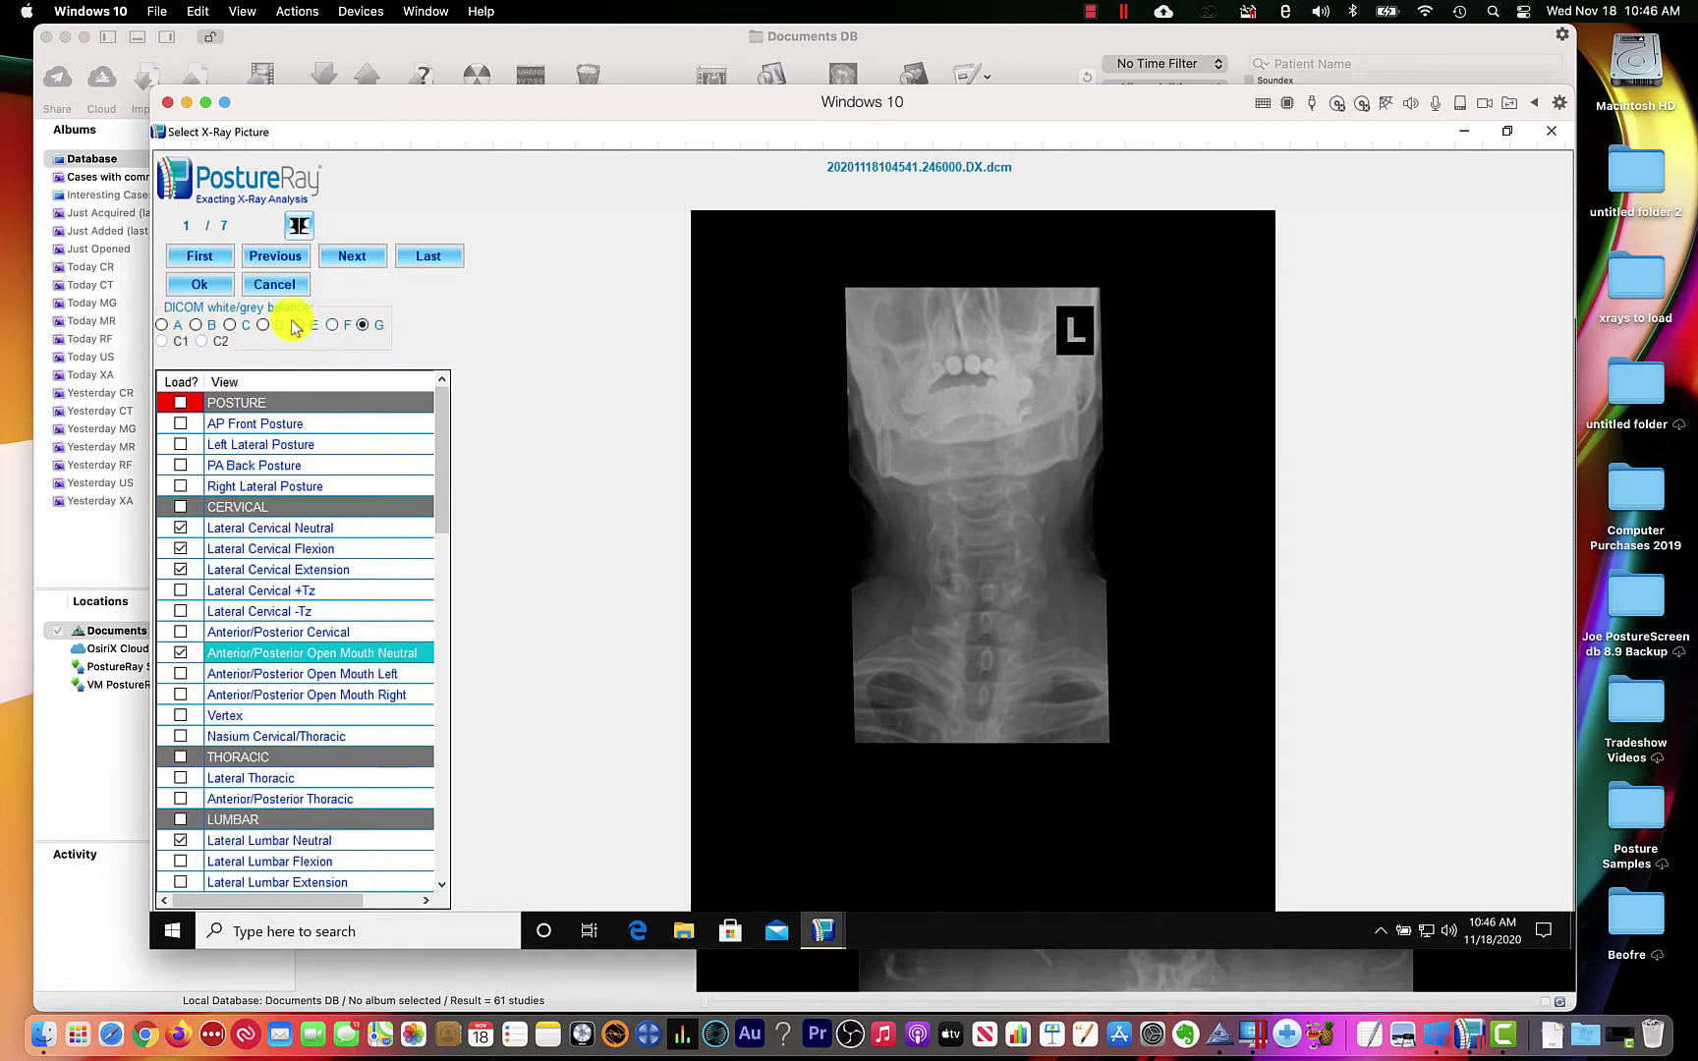
Compare DICOM white/grey balances C and F on the first X-ray, returning it to G.
{"action": "left_click", "coordinate": [232, 325]}
{"action": "left_click", "coordinate": [334, 325]}
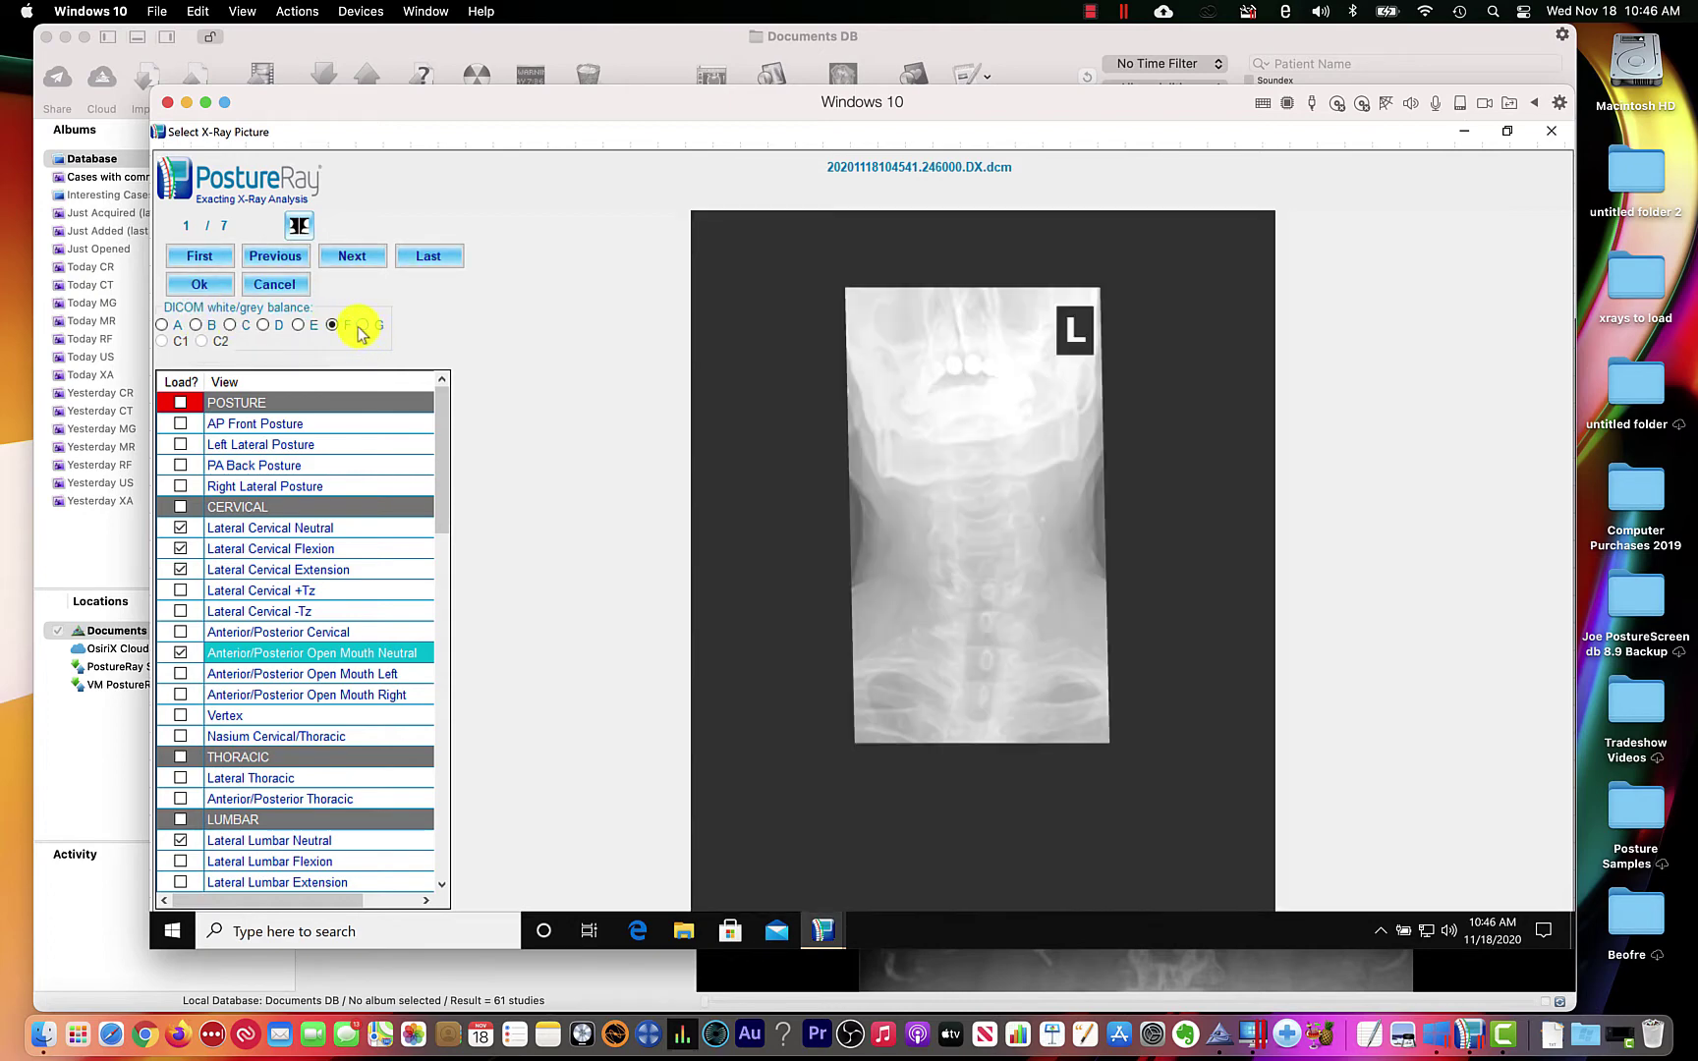
{"action": "left_click", "coordinate": [361, 326]}
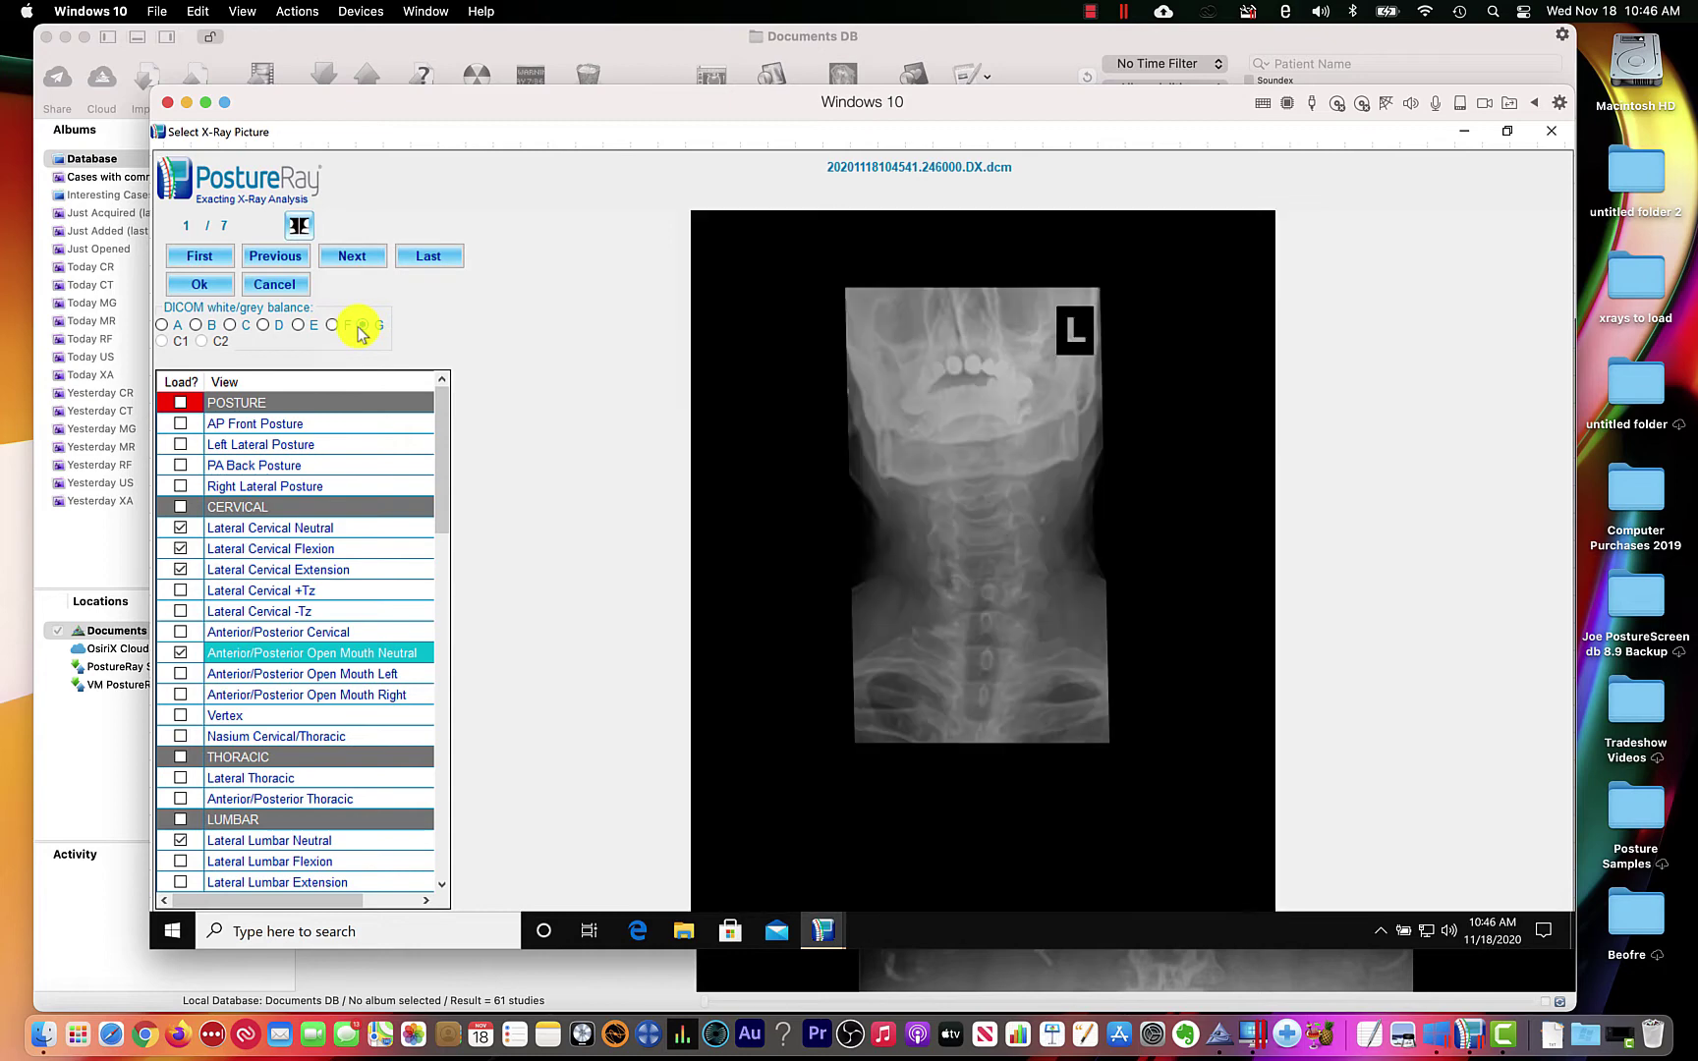
Mark the second X-ray for loading as Anterior/Posterior Open Mouth Neutral and the first as Anterior/Posterior Cervical.
{"action": "left_click", "coordinate": [355, 261]}
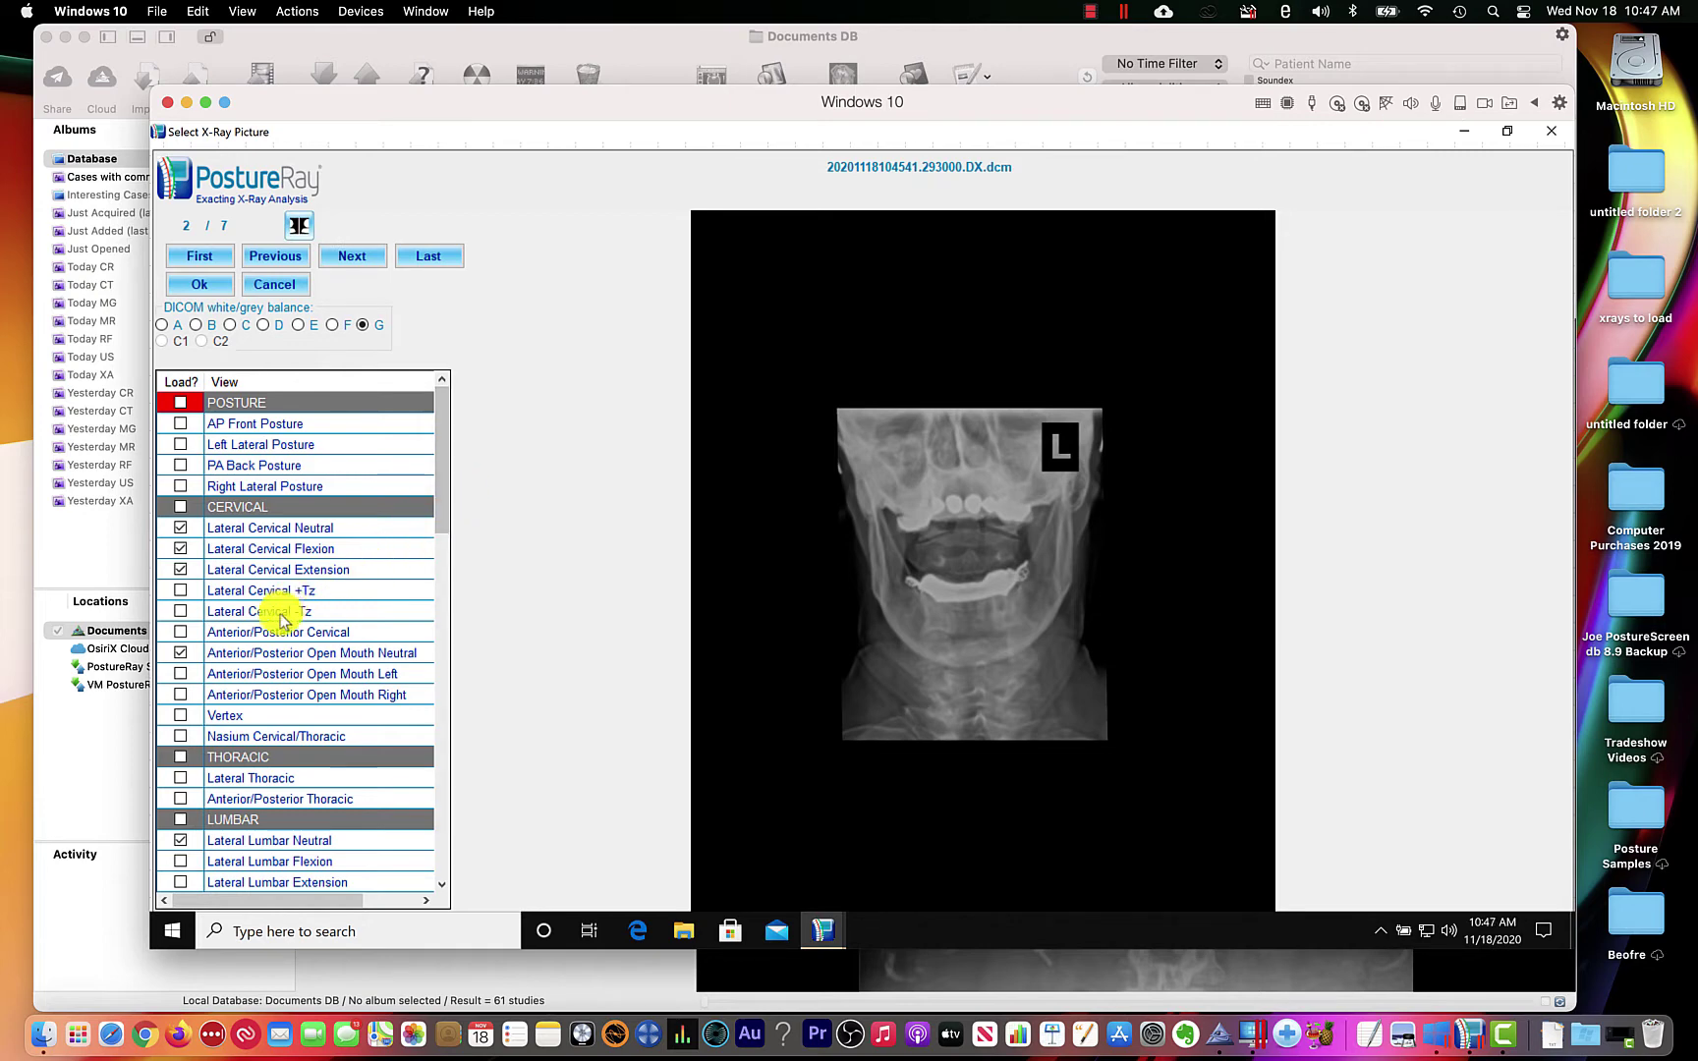
{"action": "left_click", "coordinate": [181, 655]}
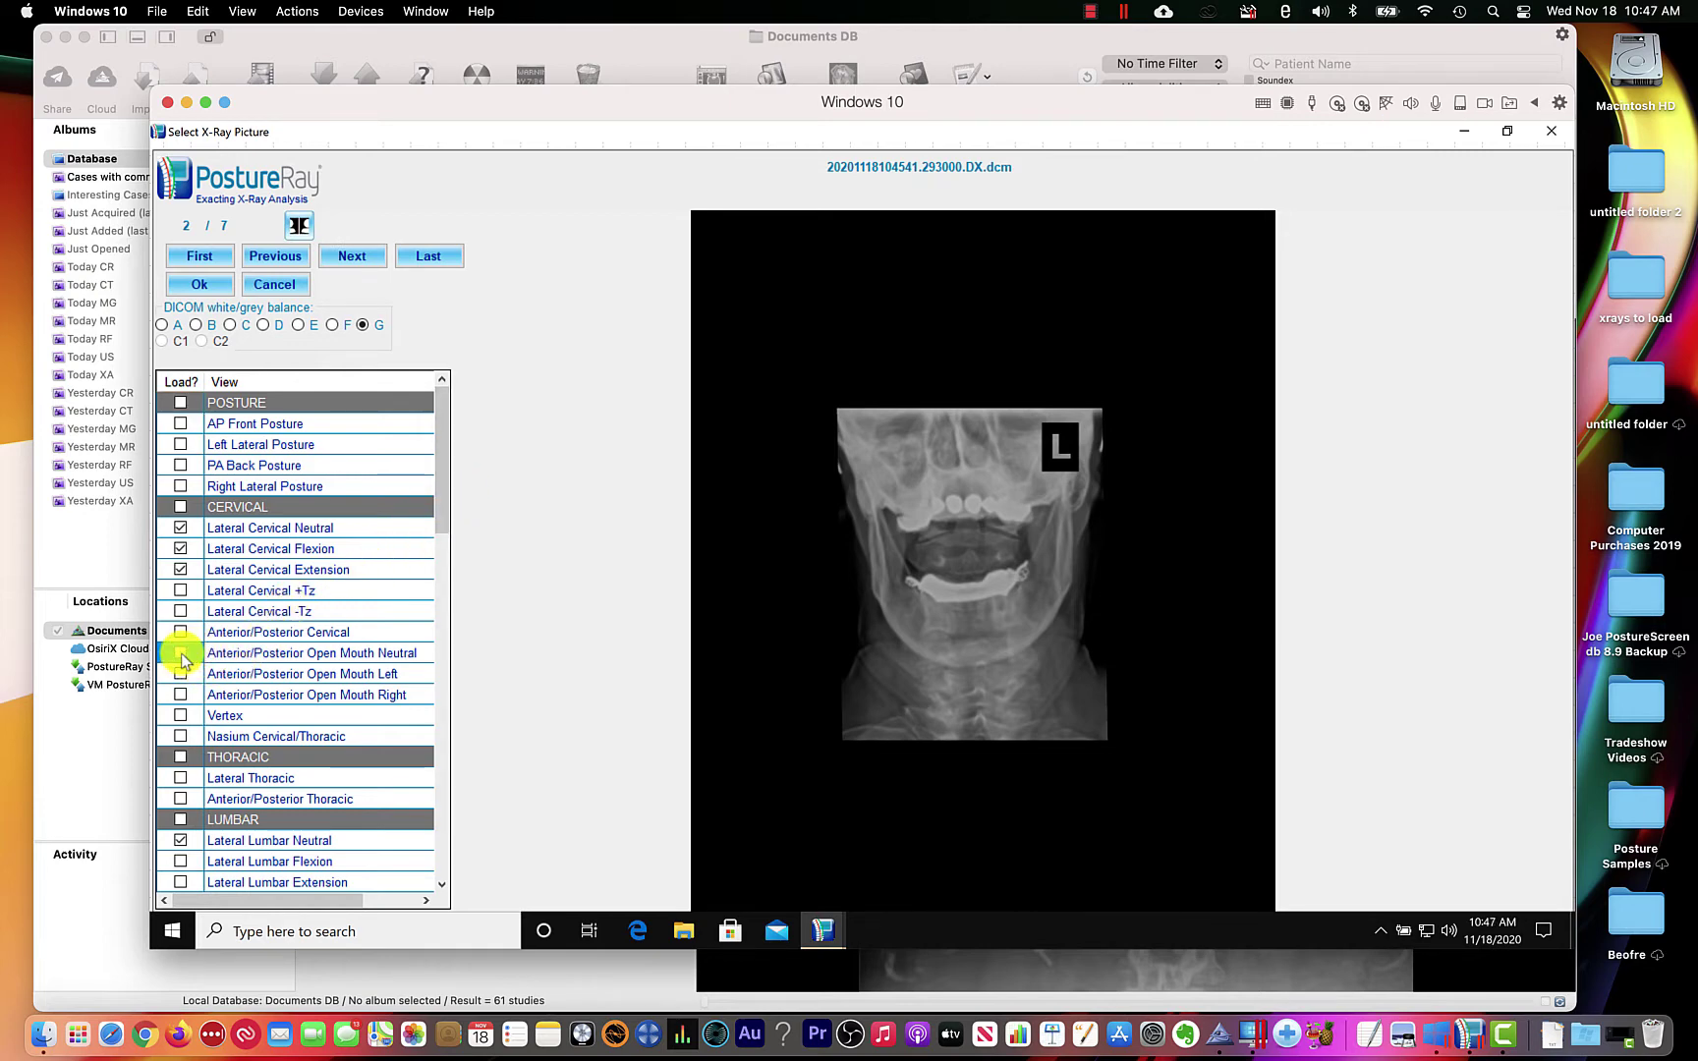
{"action": "left_click", "coordinate": [181, 654]}
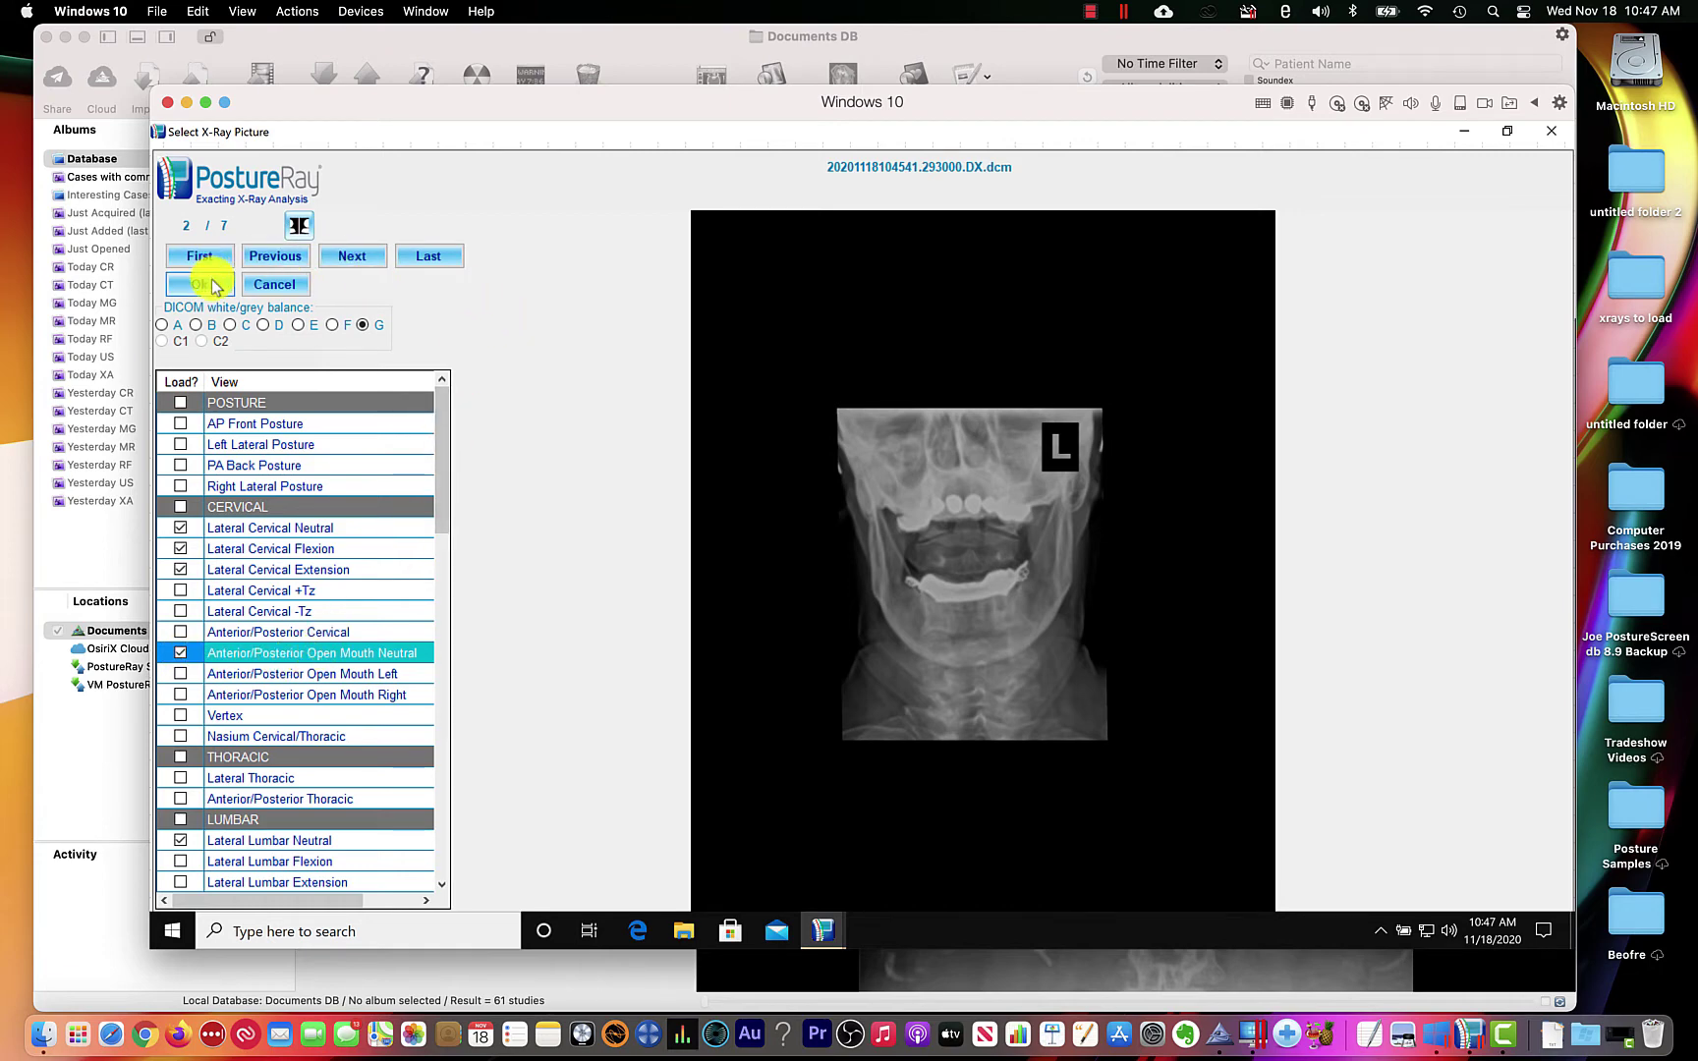
{"action": "left_click", "coordinate": [283, 258]}
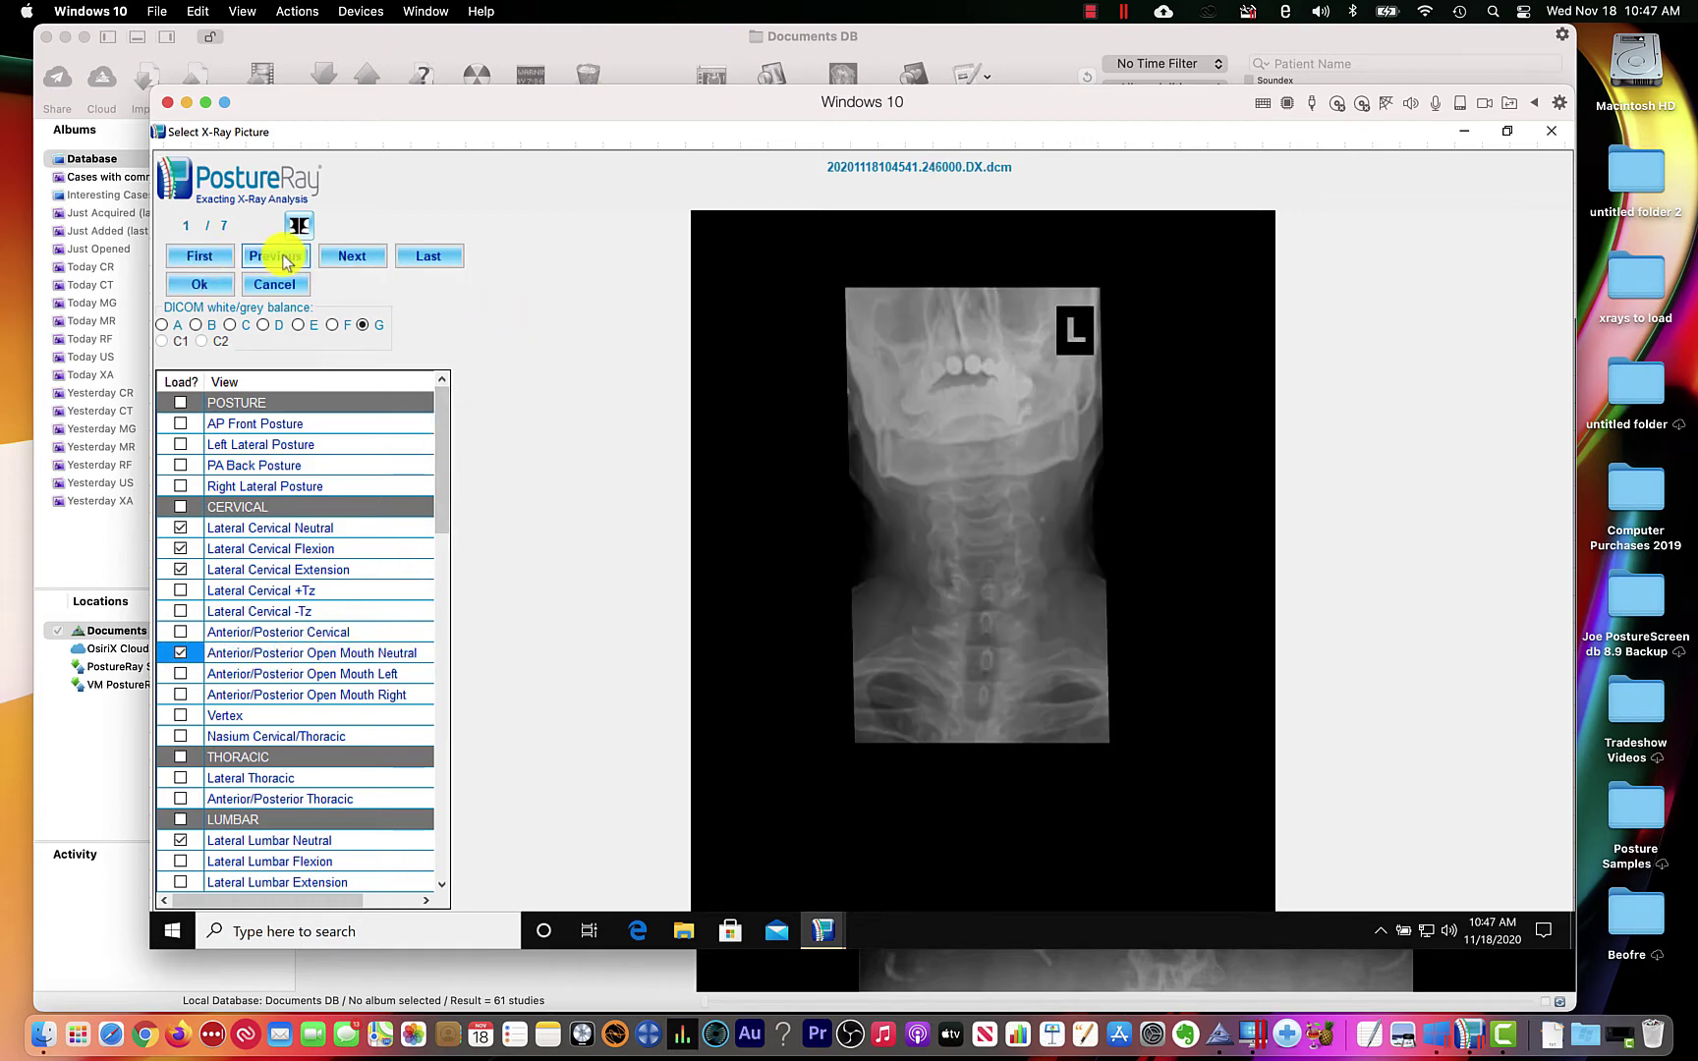
{"action": "left_click", "coordinate": [182, 633]}
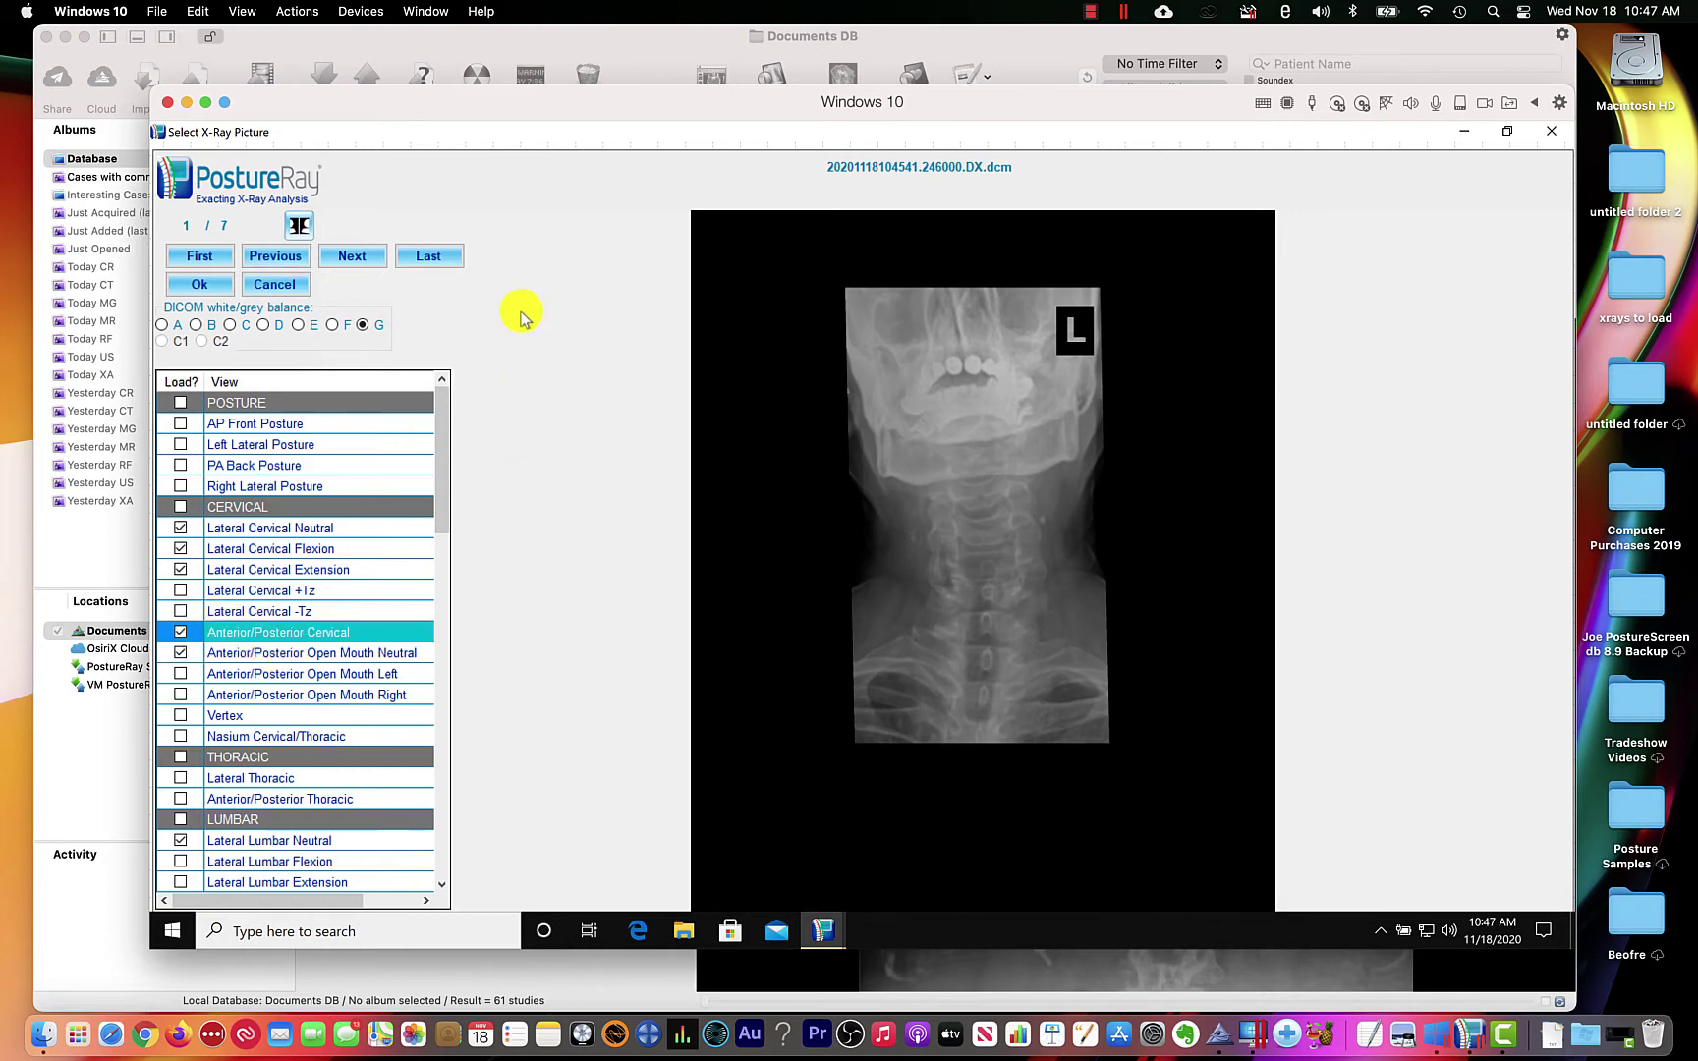
Review the view assigned to each X-ray from the second through the sixth, and look over the list of lumbar views.
{"action": "left_click", "coordinate": [358, 257]}
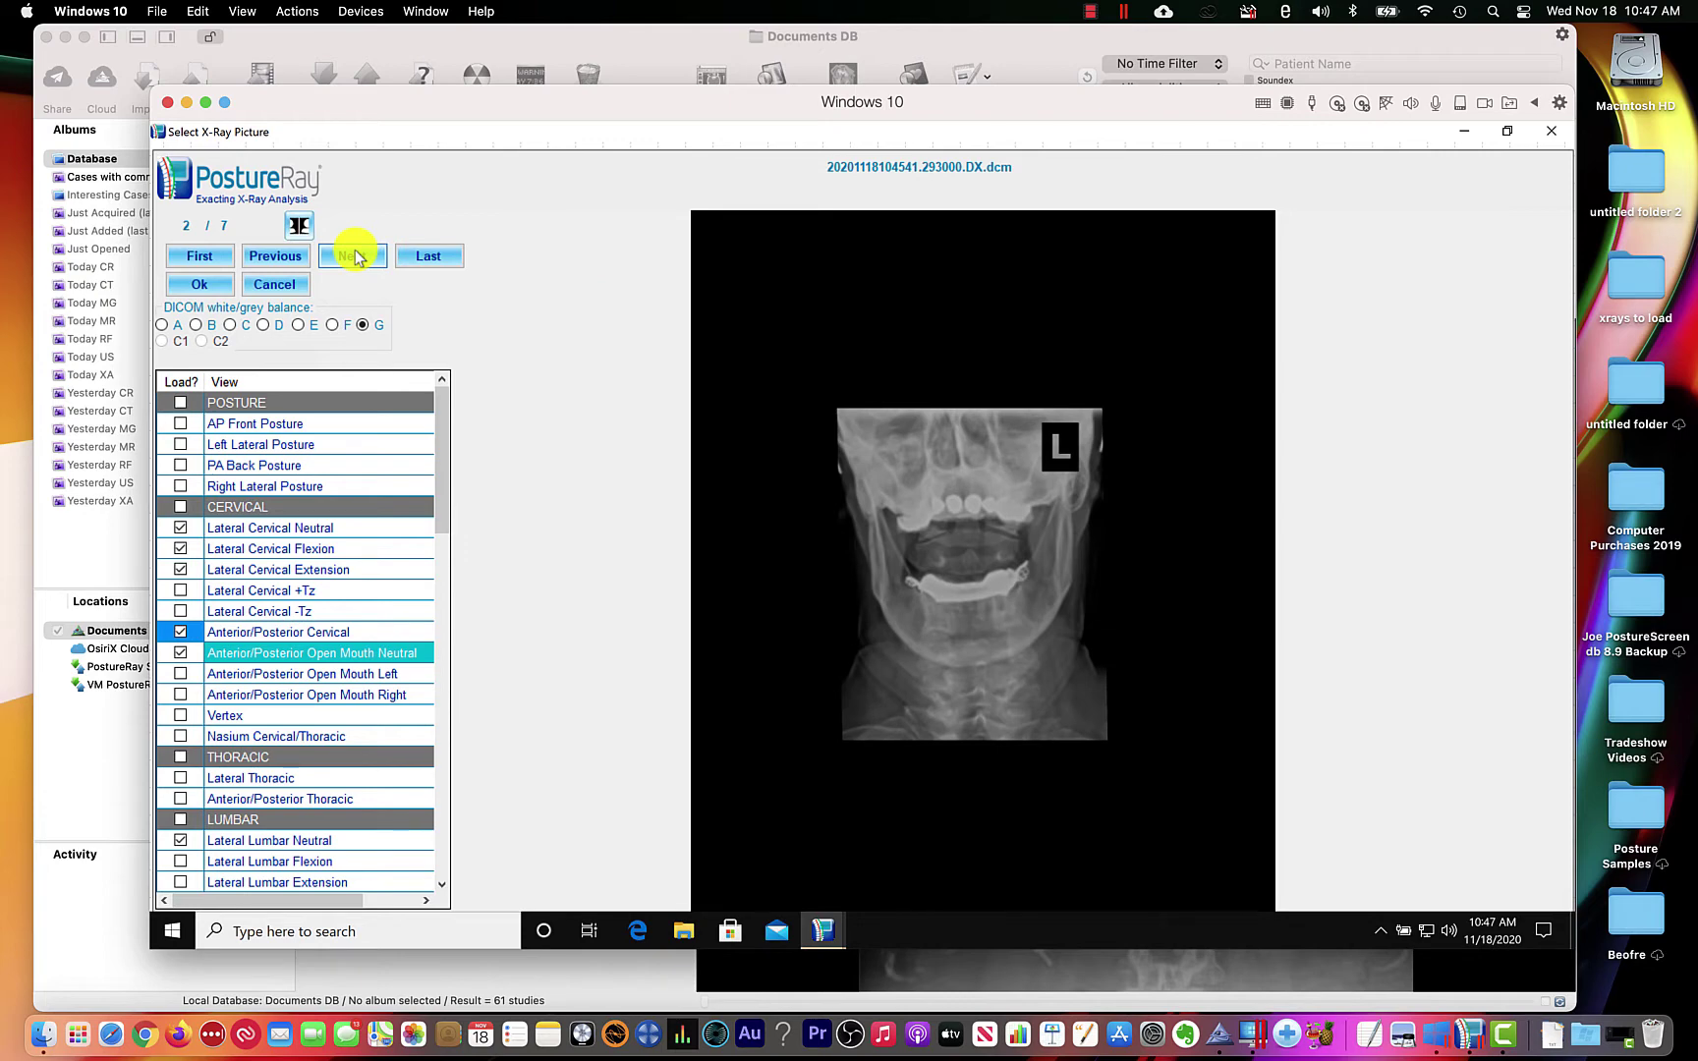
{"action": "left_click", "coordinate": [354, 256]}
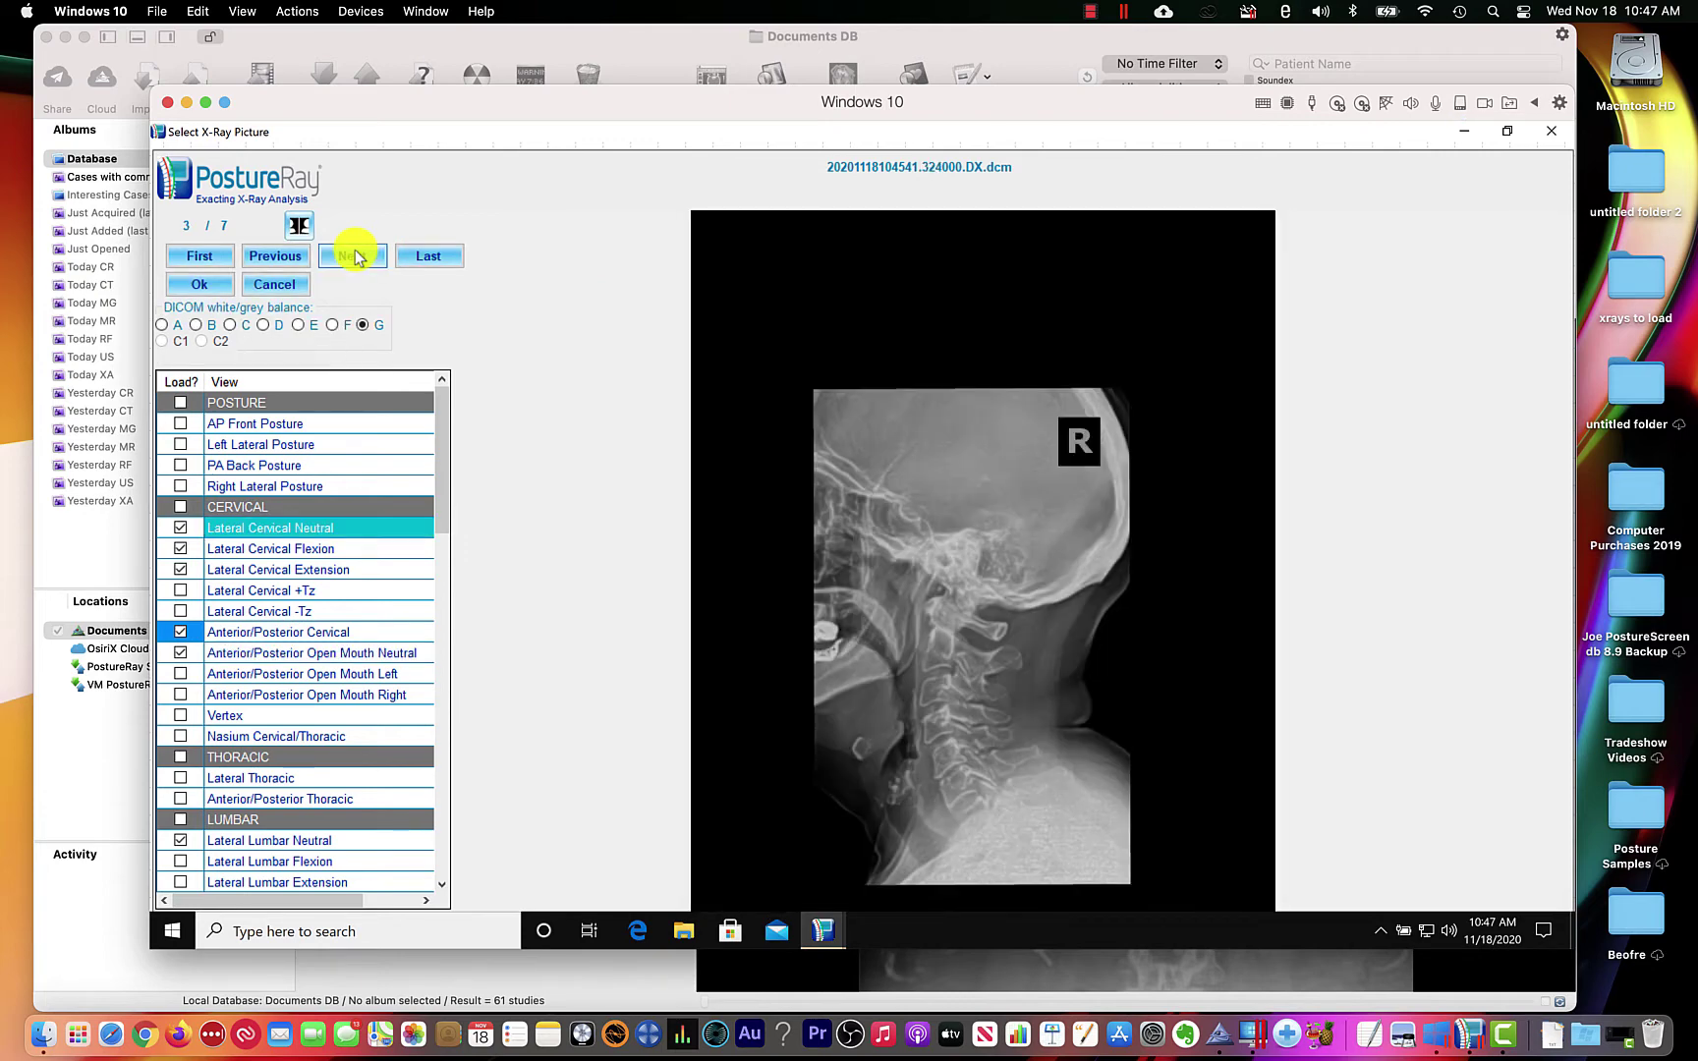
{"action": "left_click", "coordinate": [355, 257]}
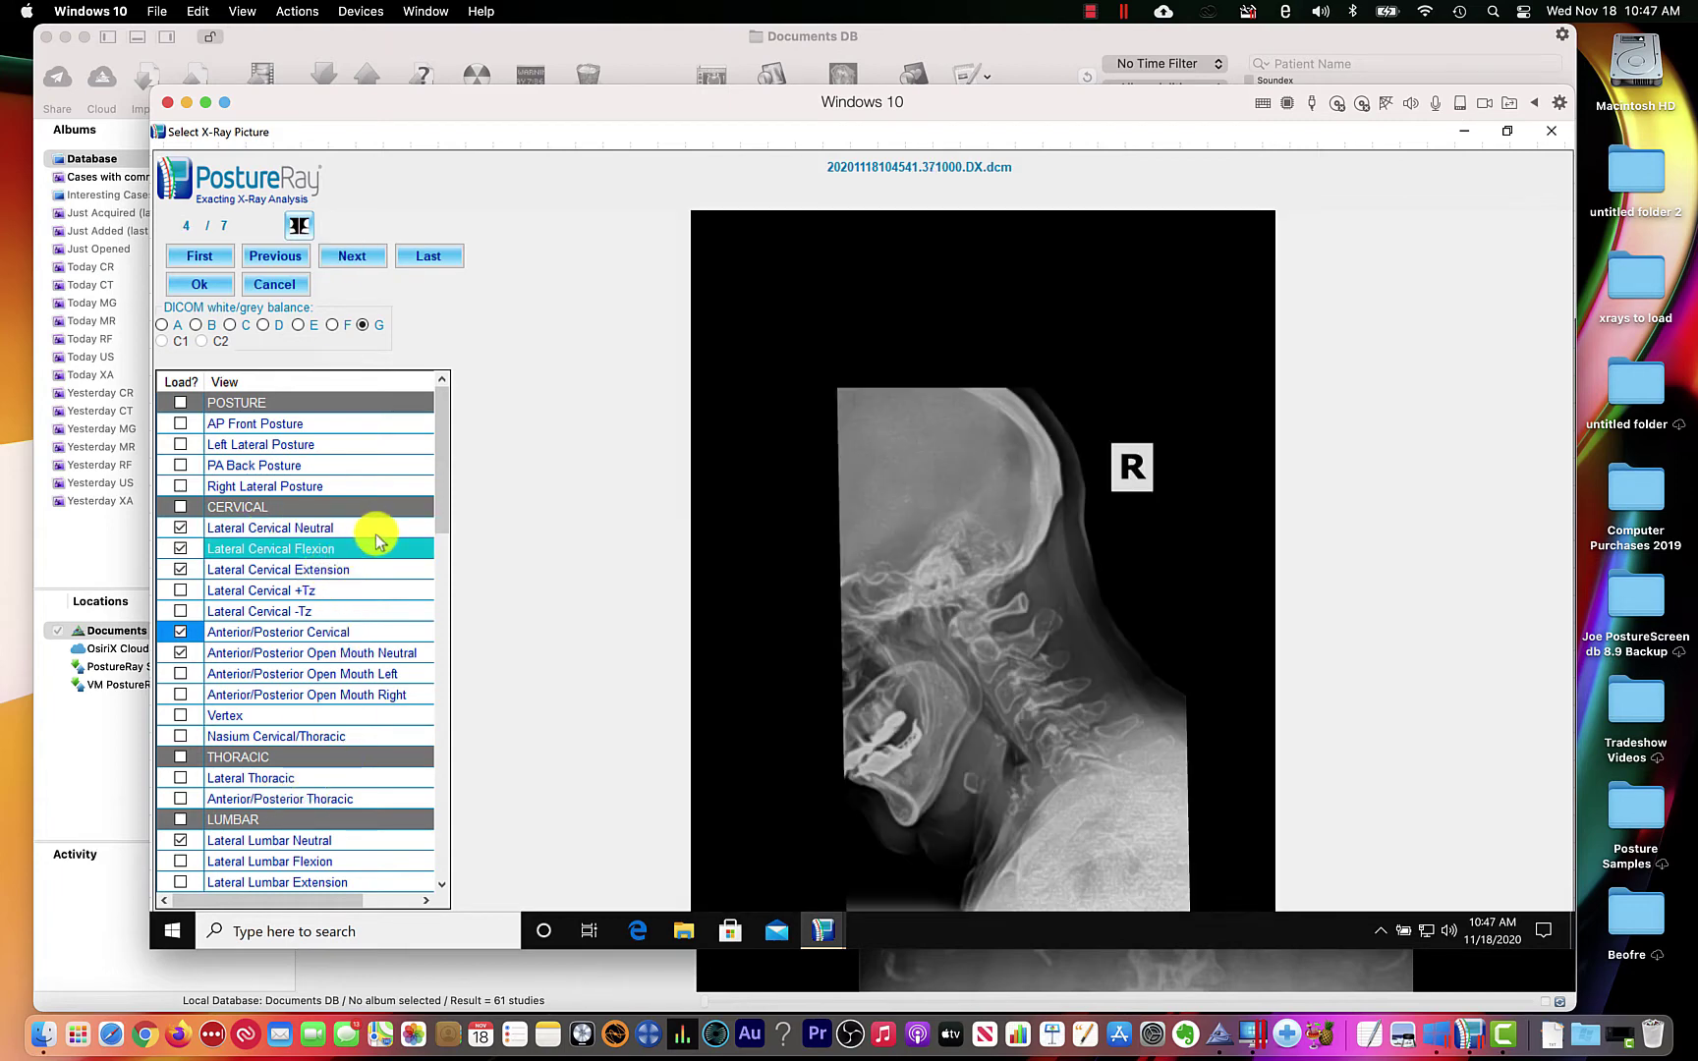
{"action": "left_click", "coordinate": [356, 261]}
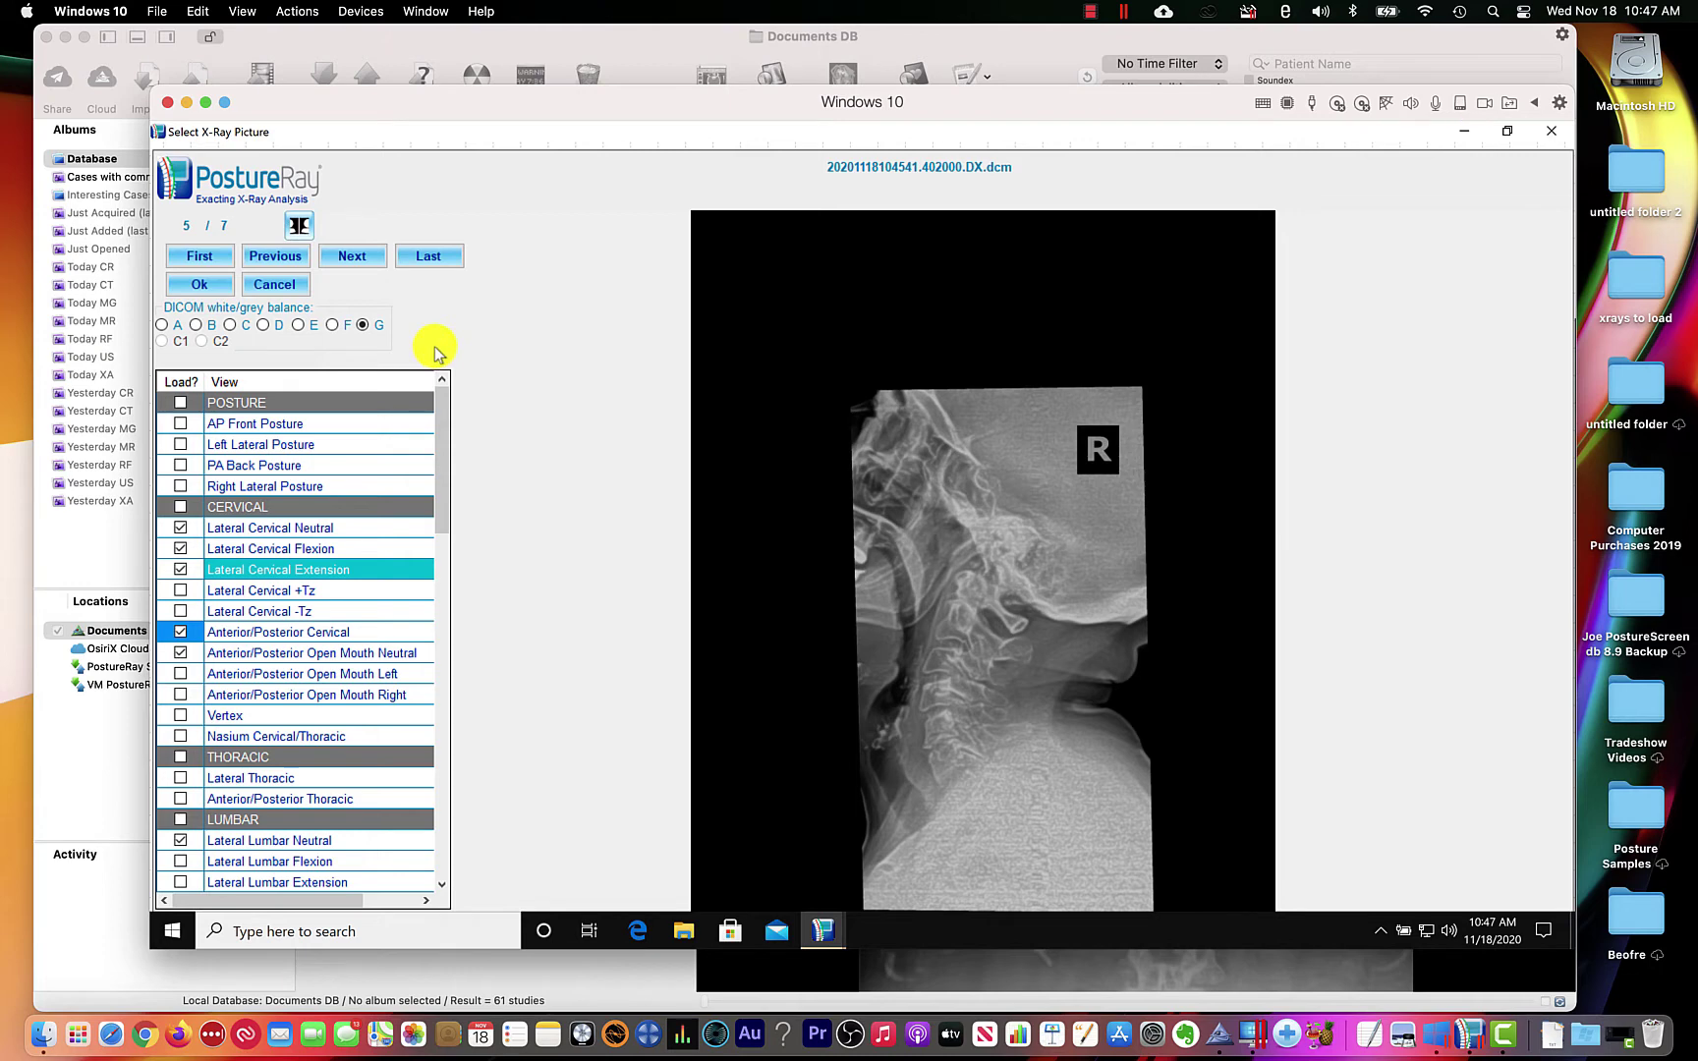
{"action": "left_click", "coordinate": [362, 259]}
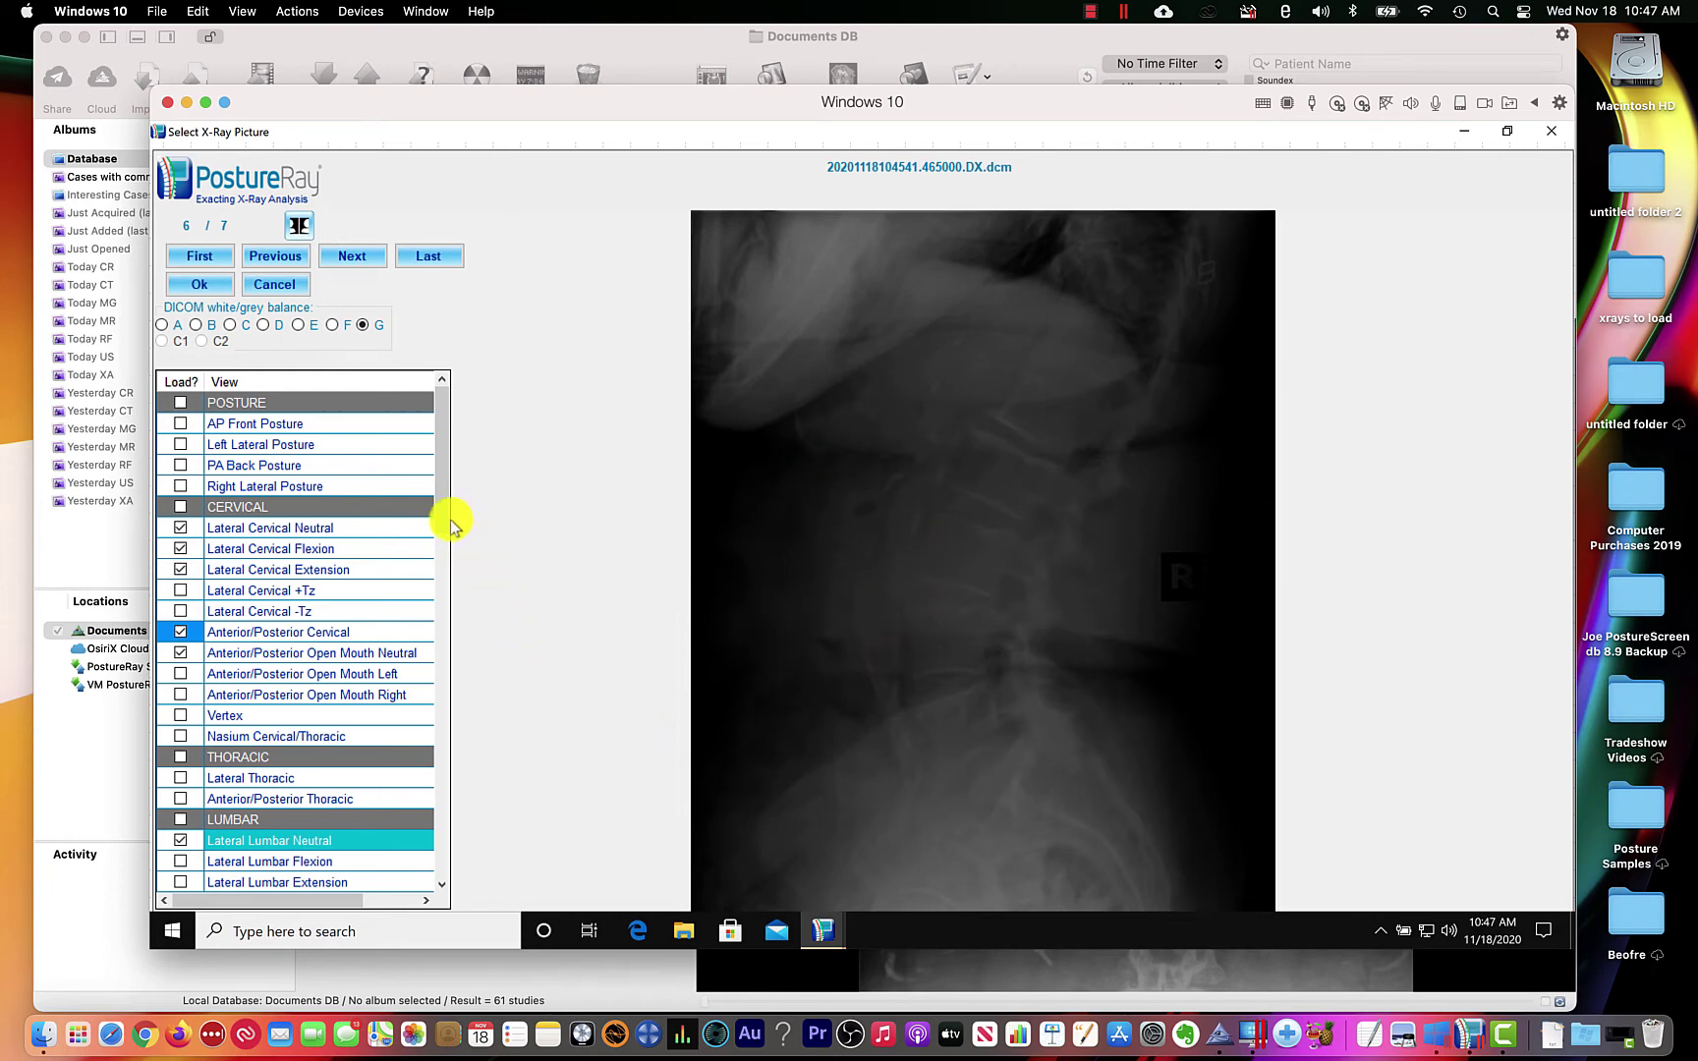
{"action": "scroll", "coordinate": [452, 525], "scroll_direction": "down", "scroll_amount": 2}
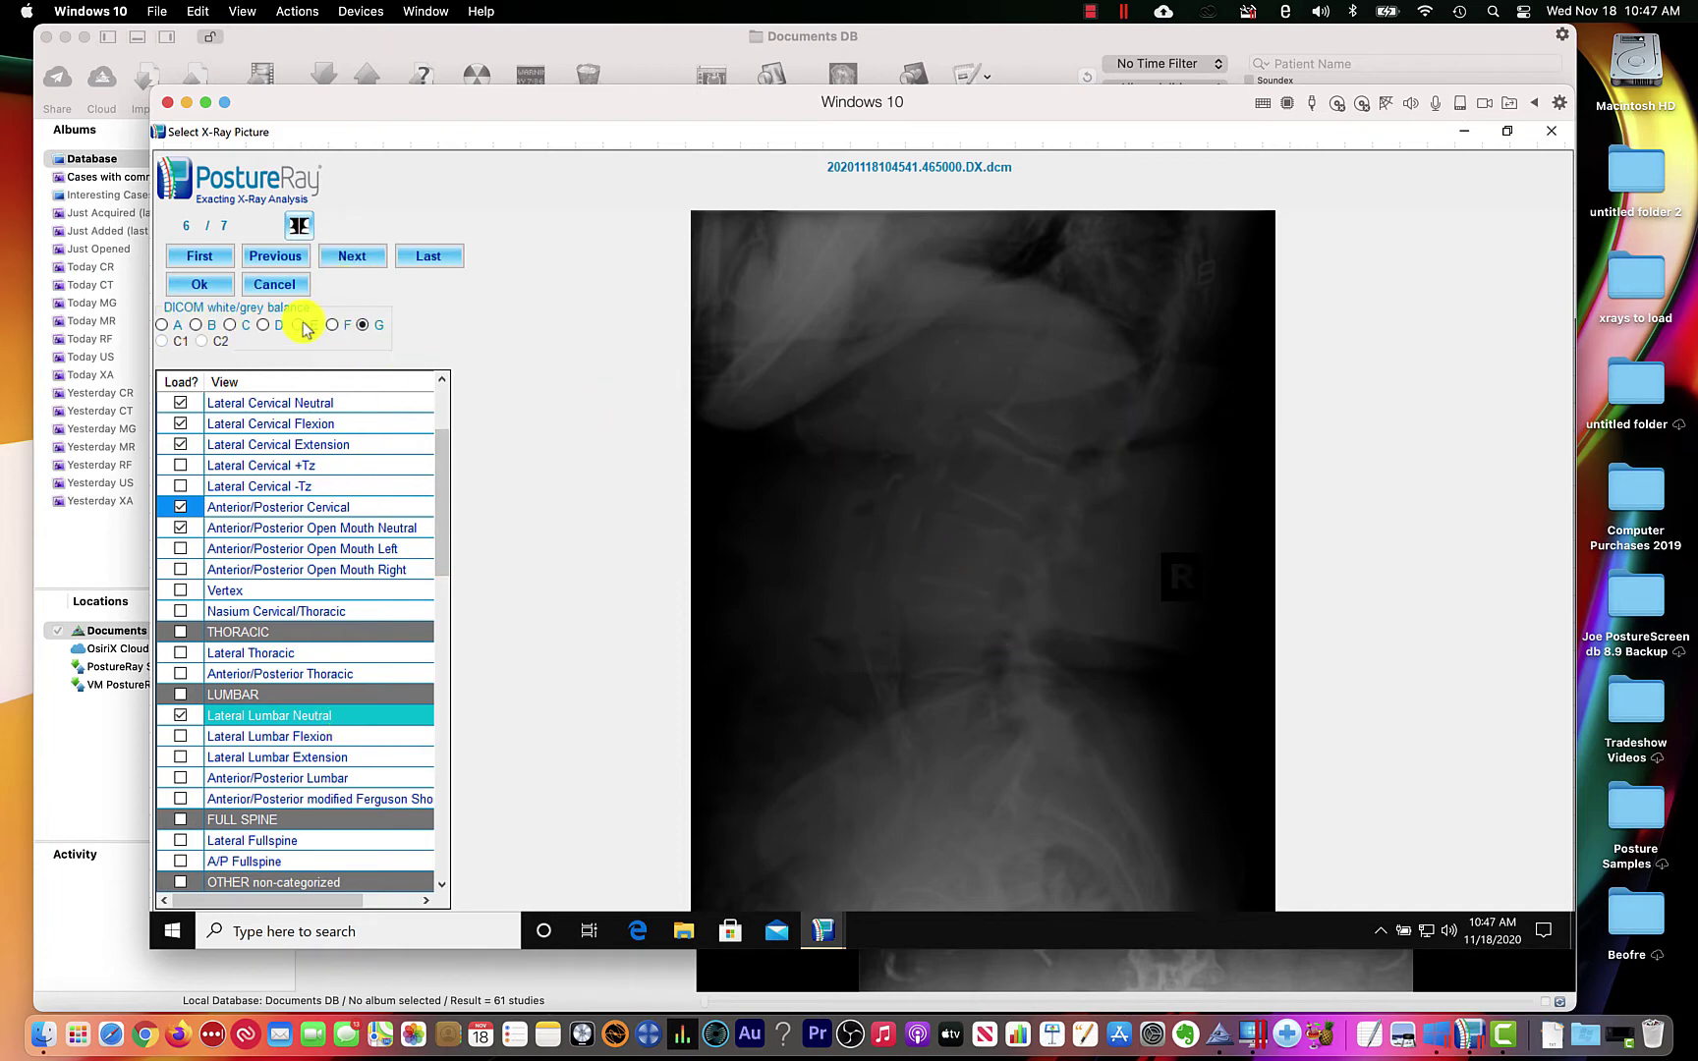
Compare DICOM white/grey balances B, C, E, F and G on the lateral lumbar X-ray and set it to F.
{"action": "left_click", "coordinate": [196, 325]}
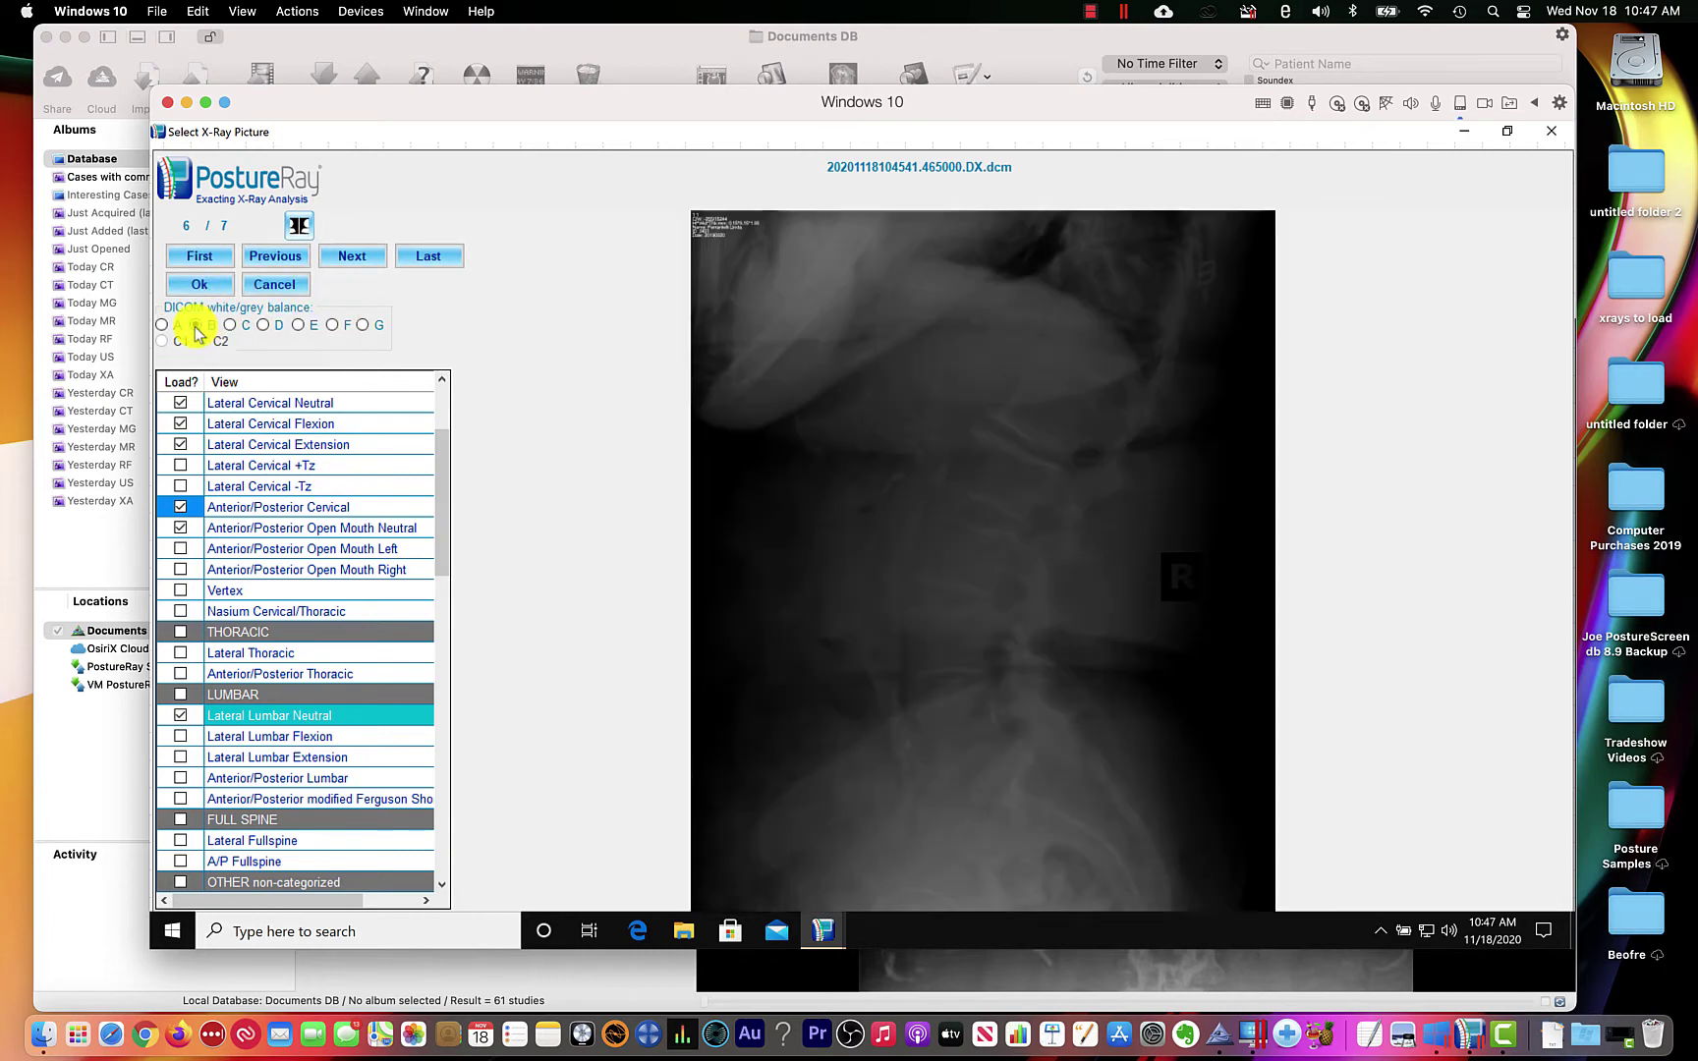
{"action": "left_click", "coordinate": [229, 325]}
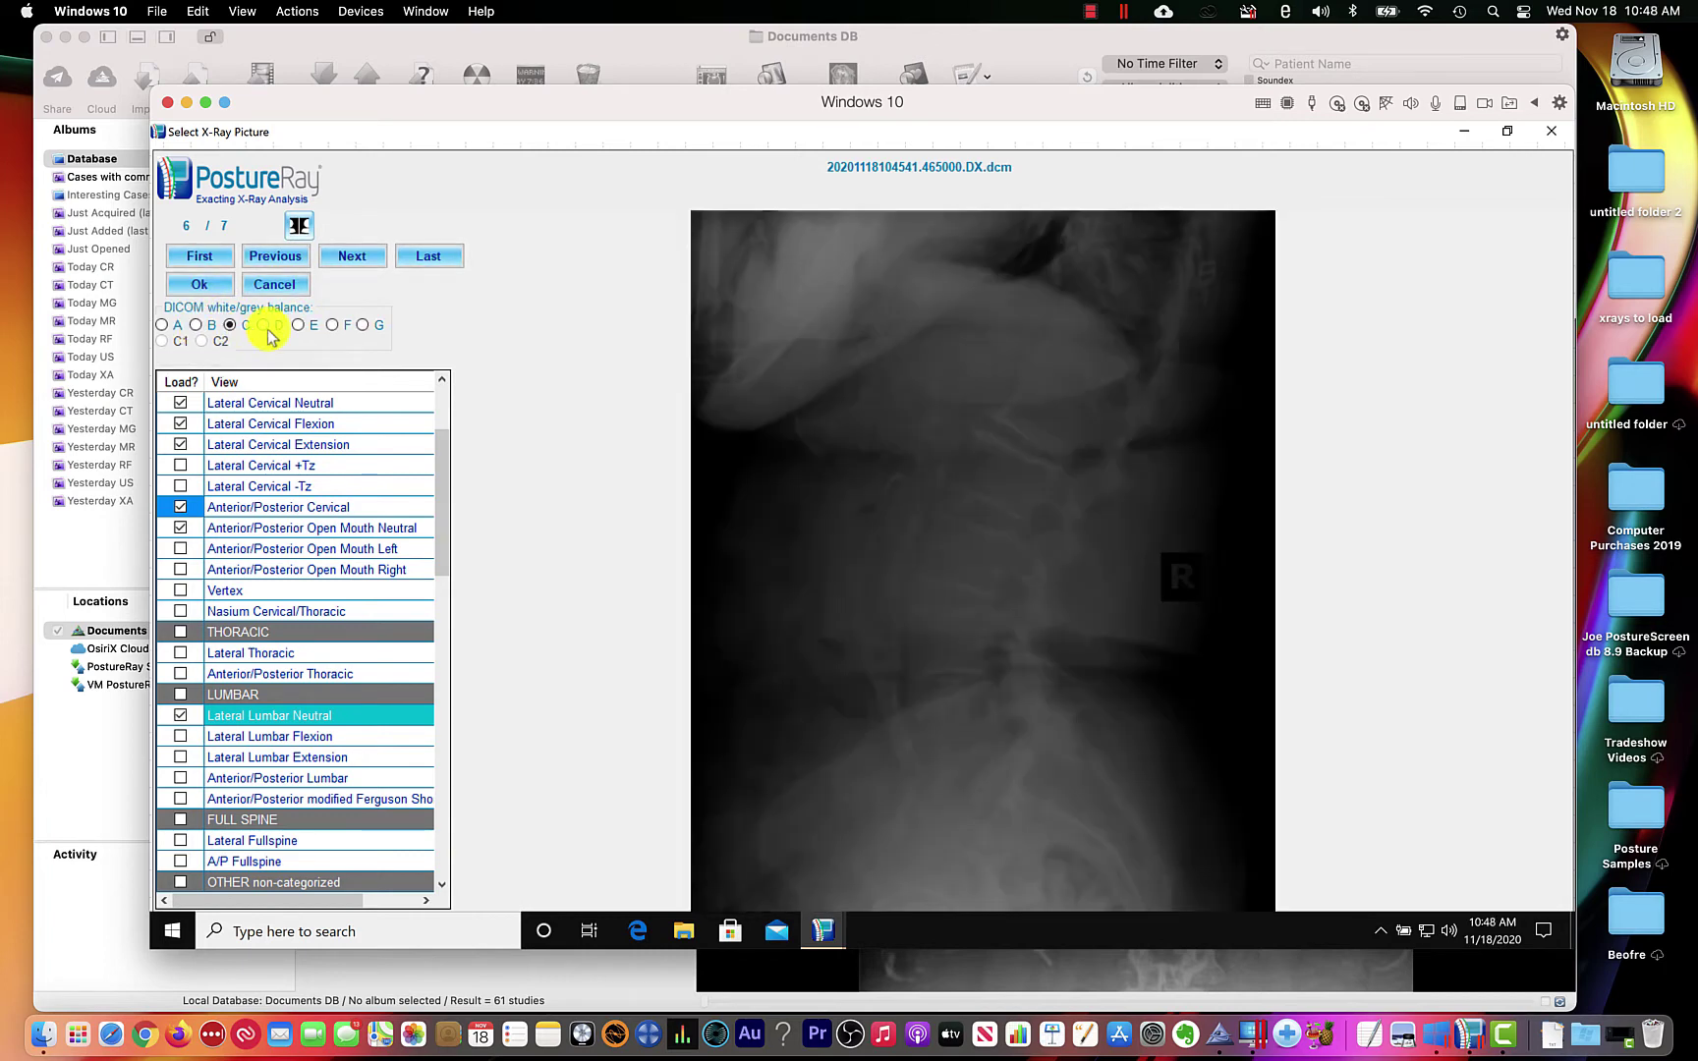
{"action": "left_click", "coordinate": [298, 325]}
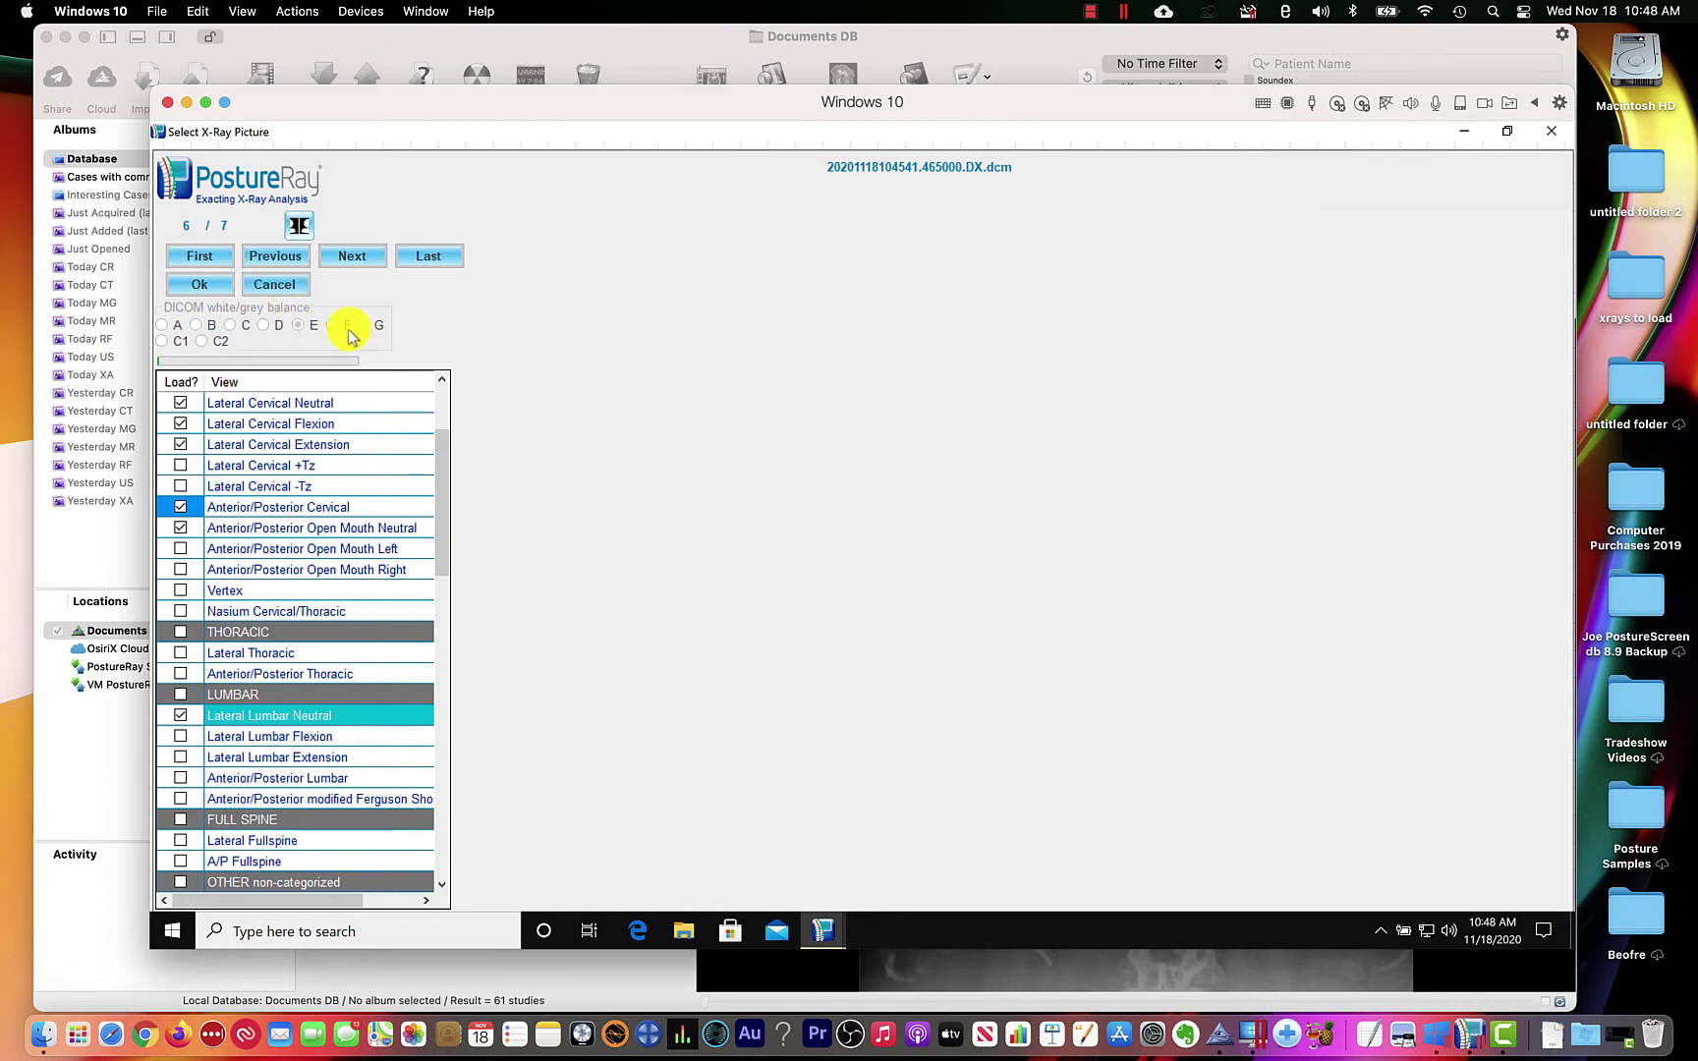
{"action": "left_click", "coordinate": [332, 325]}
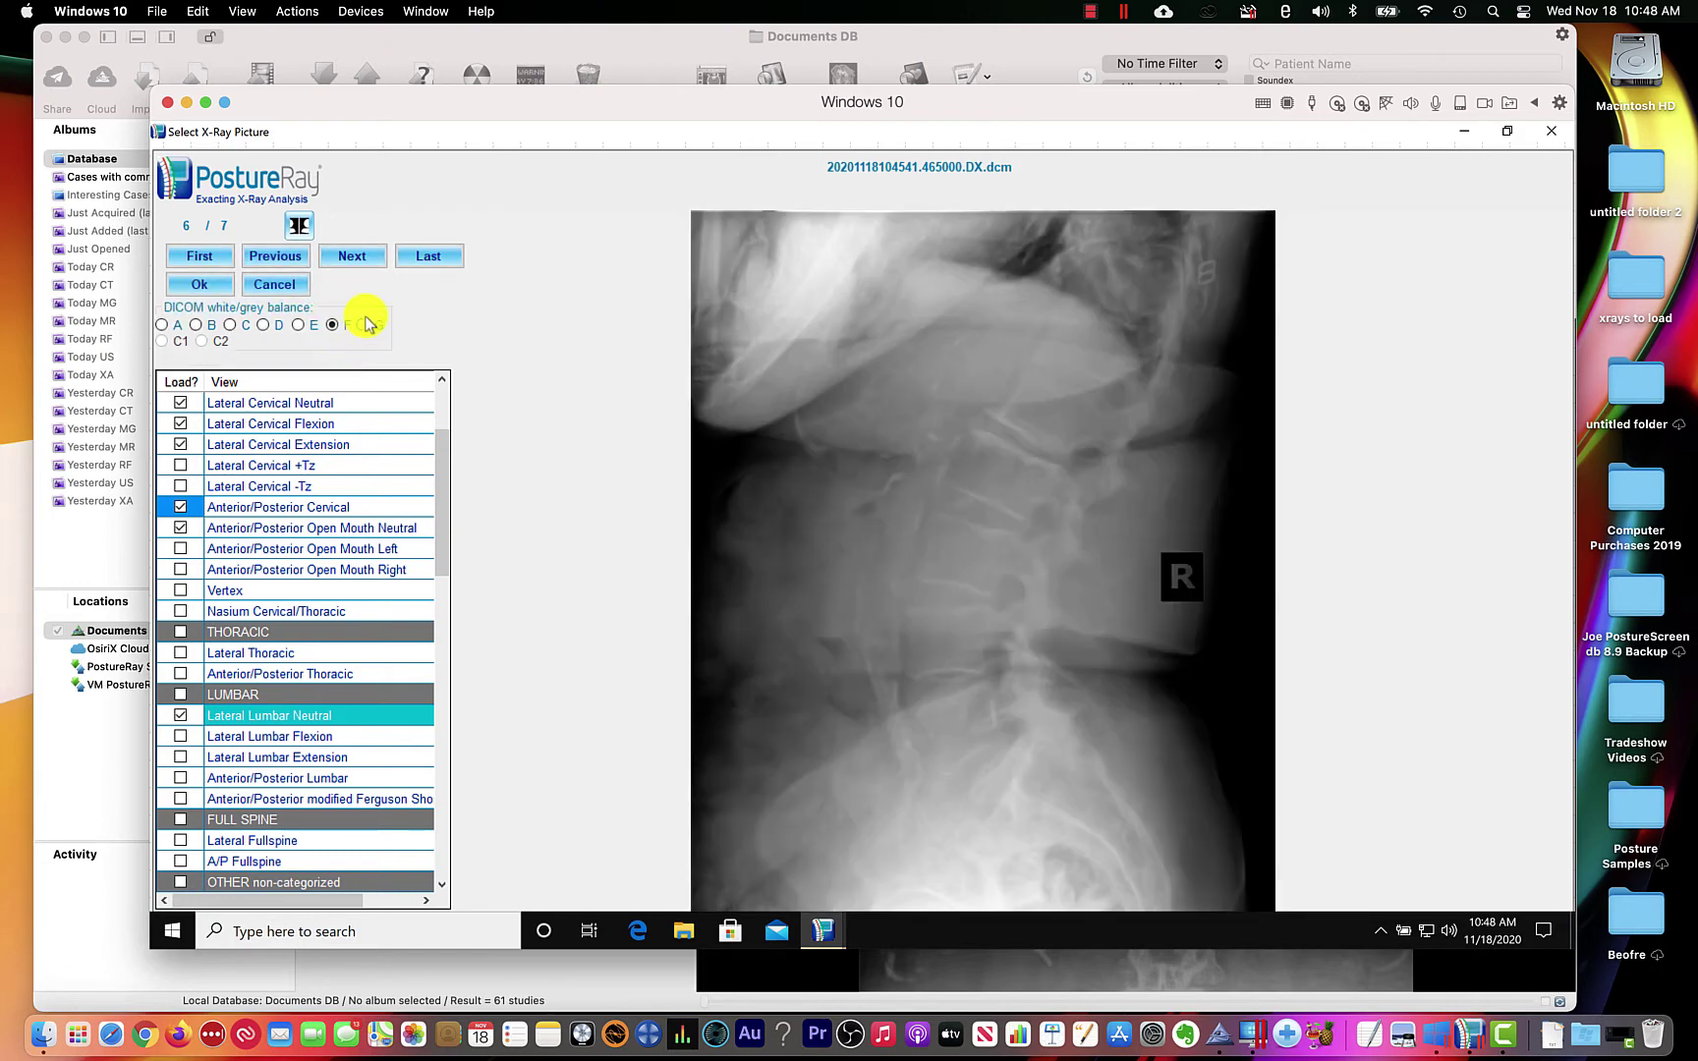
{"action": "left_click", "coordinate": [365, 327]}
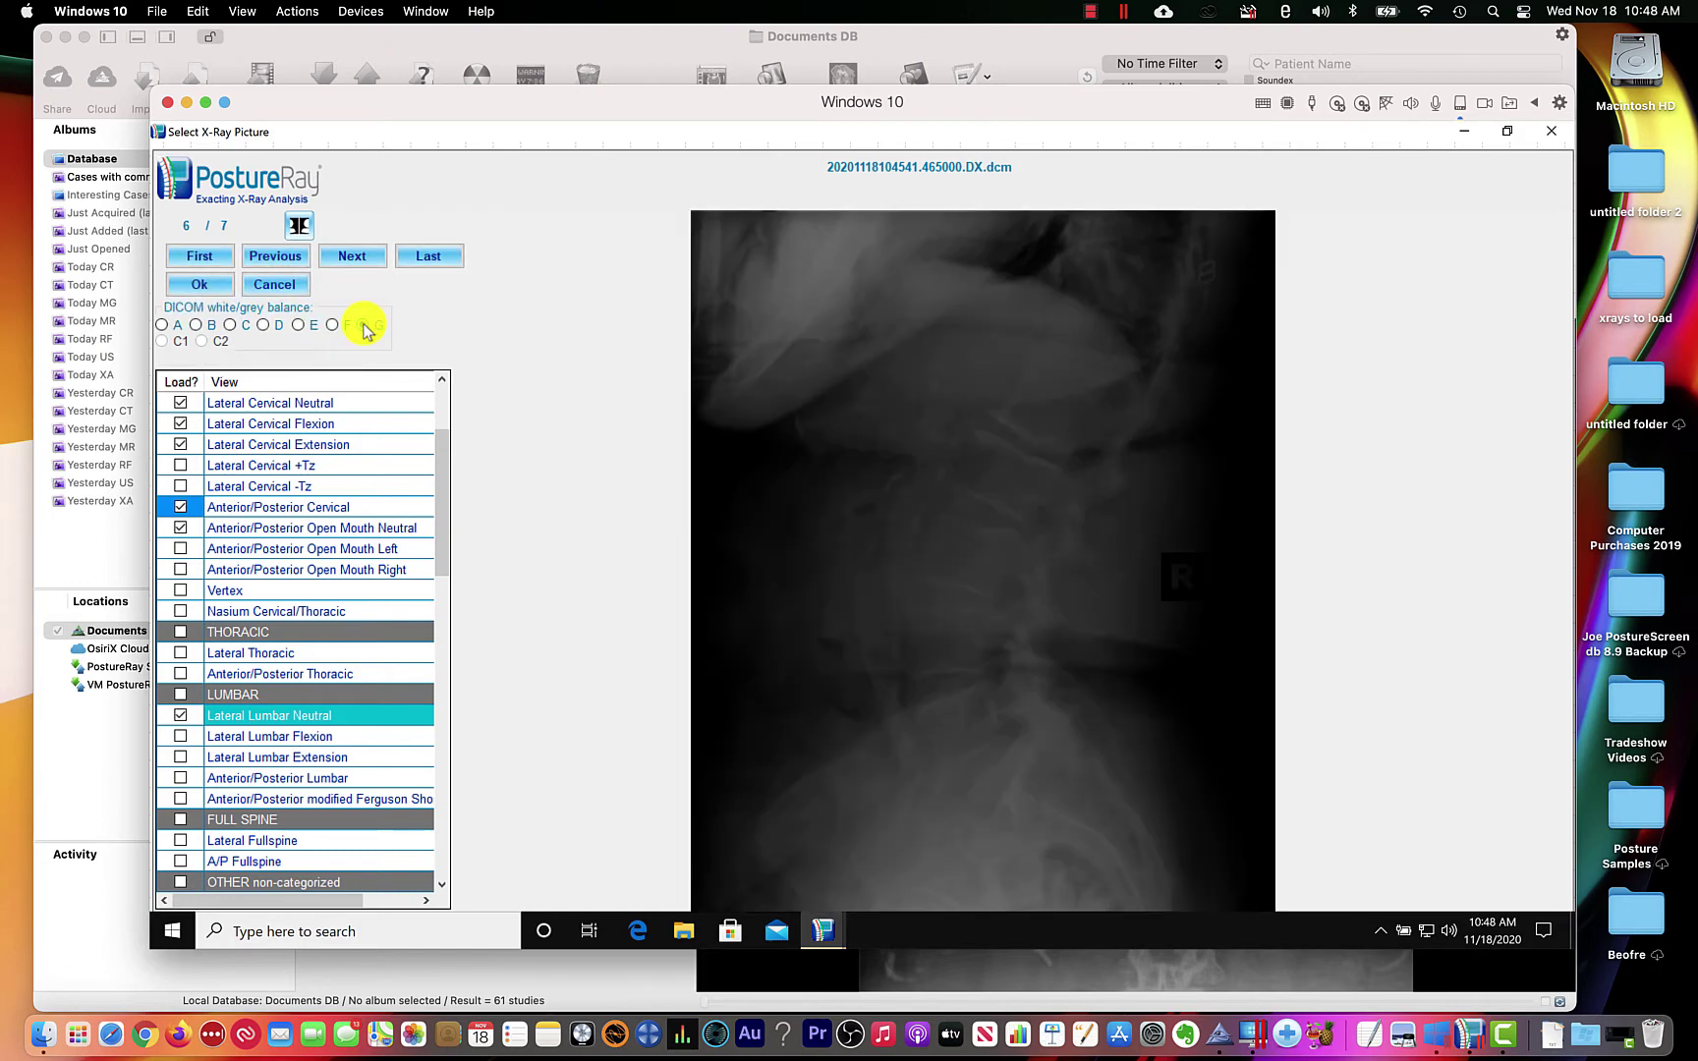
{"action": "left_click", "coordinate": [335, 326]}
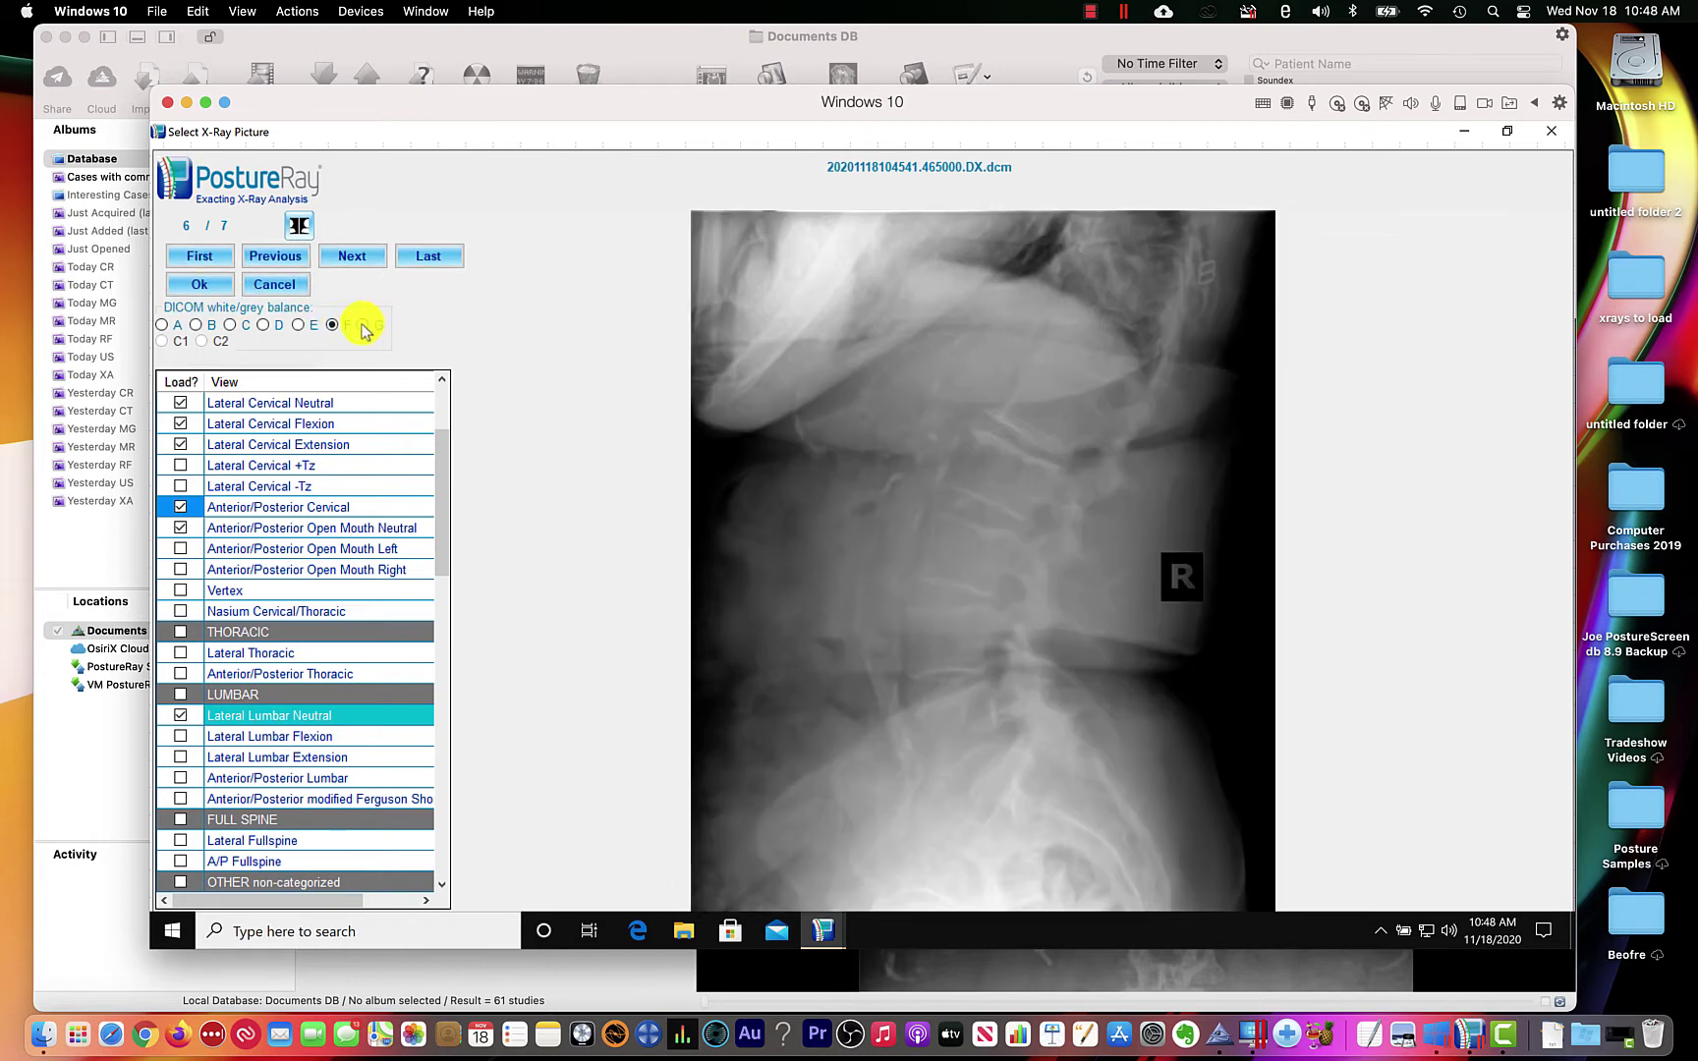
{"action": "left_click", "coordinate": [366, 330]}
{"action": "left_click", "coordinate": [332, 326]}
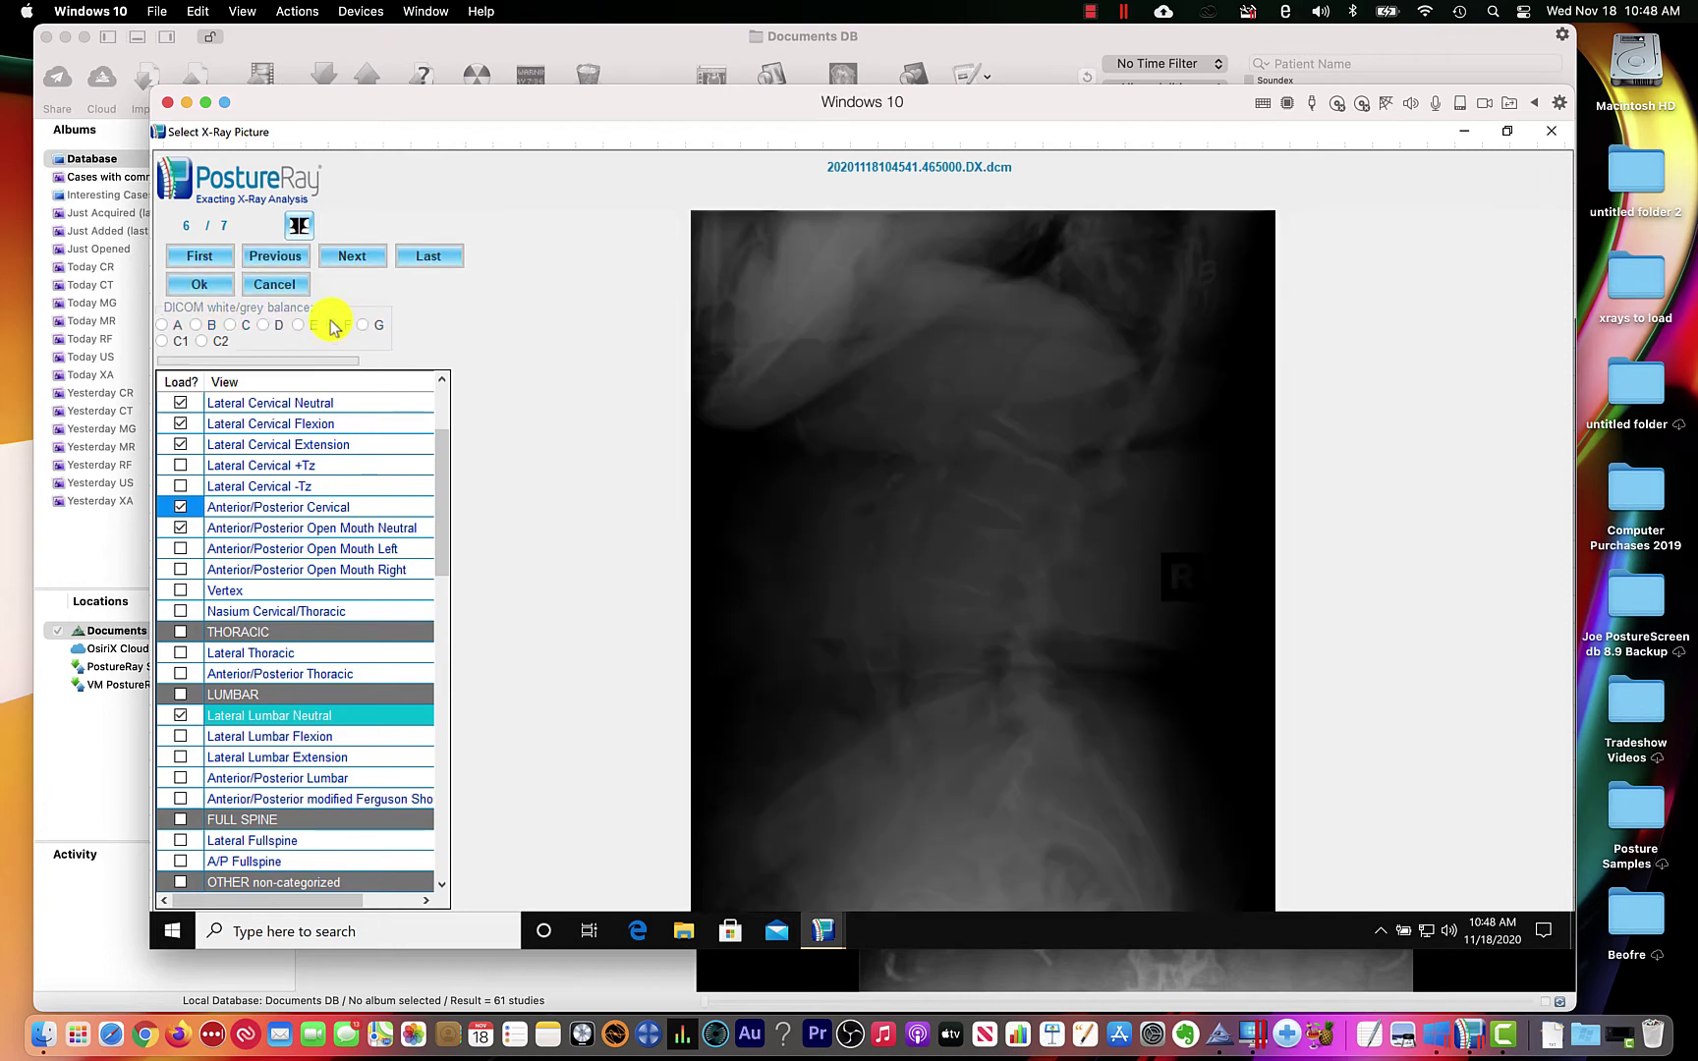
Advance to the seventh X-ray, the lateral thoracic image, and set its DICOM white/grey balance to F.
{"action": "left_click", "coordinate": [354, 261]}
{"action": "left_click", "coordinate": [391, 326]}
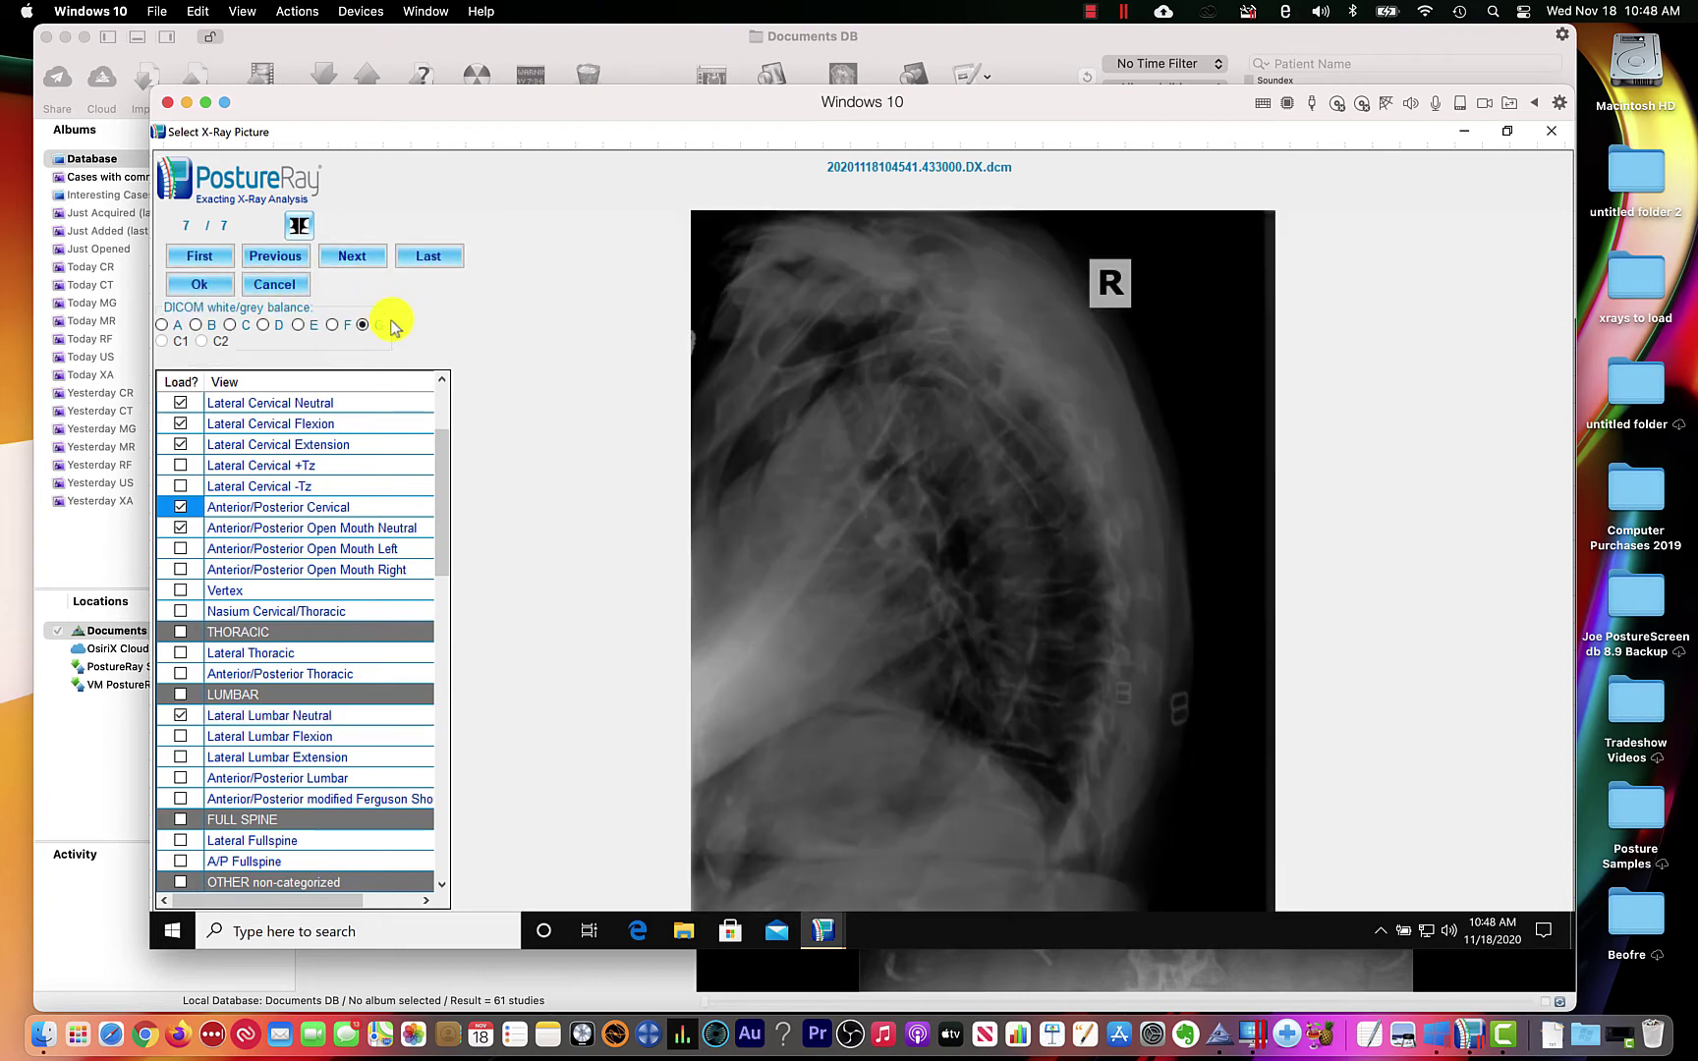
{"action": "left_click", "coordinate": [334, 328]}
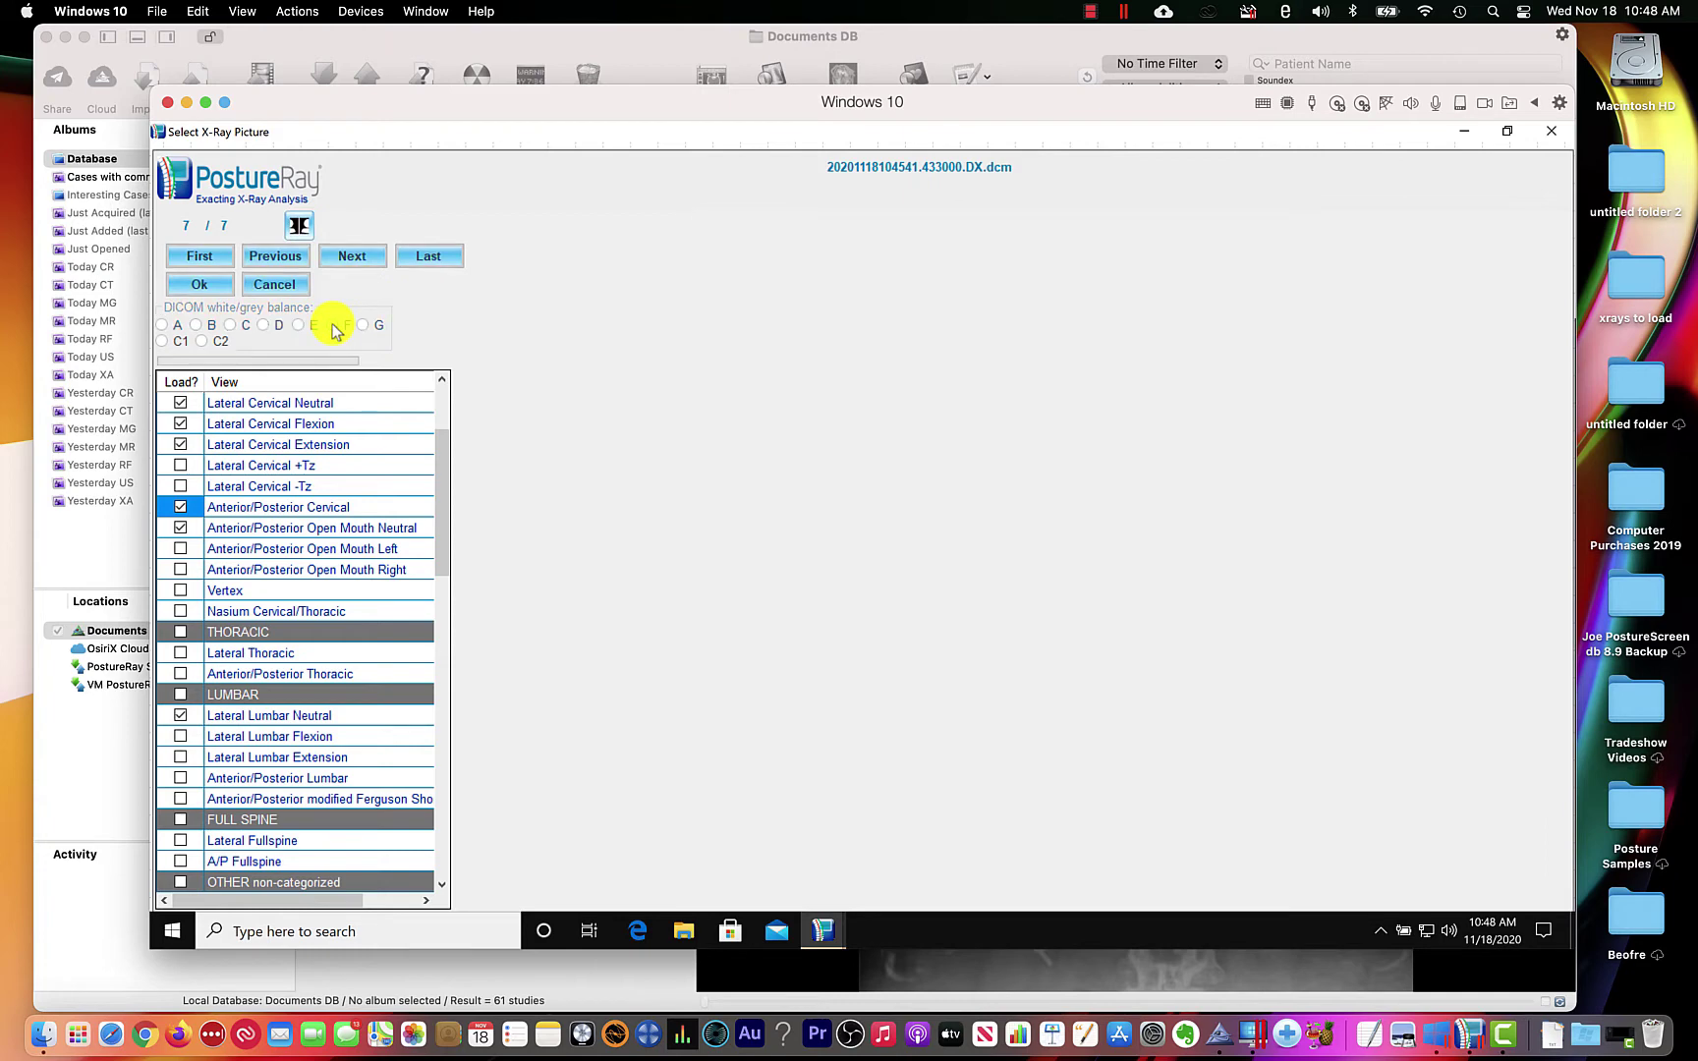
Set the seventh X-ray's DICOM white/grey balance to G and mark it for loading as Lateral Thoracic.
{"action": "left_click", "coordinate": [369, 331]}
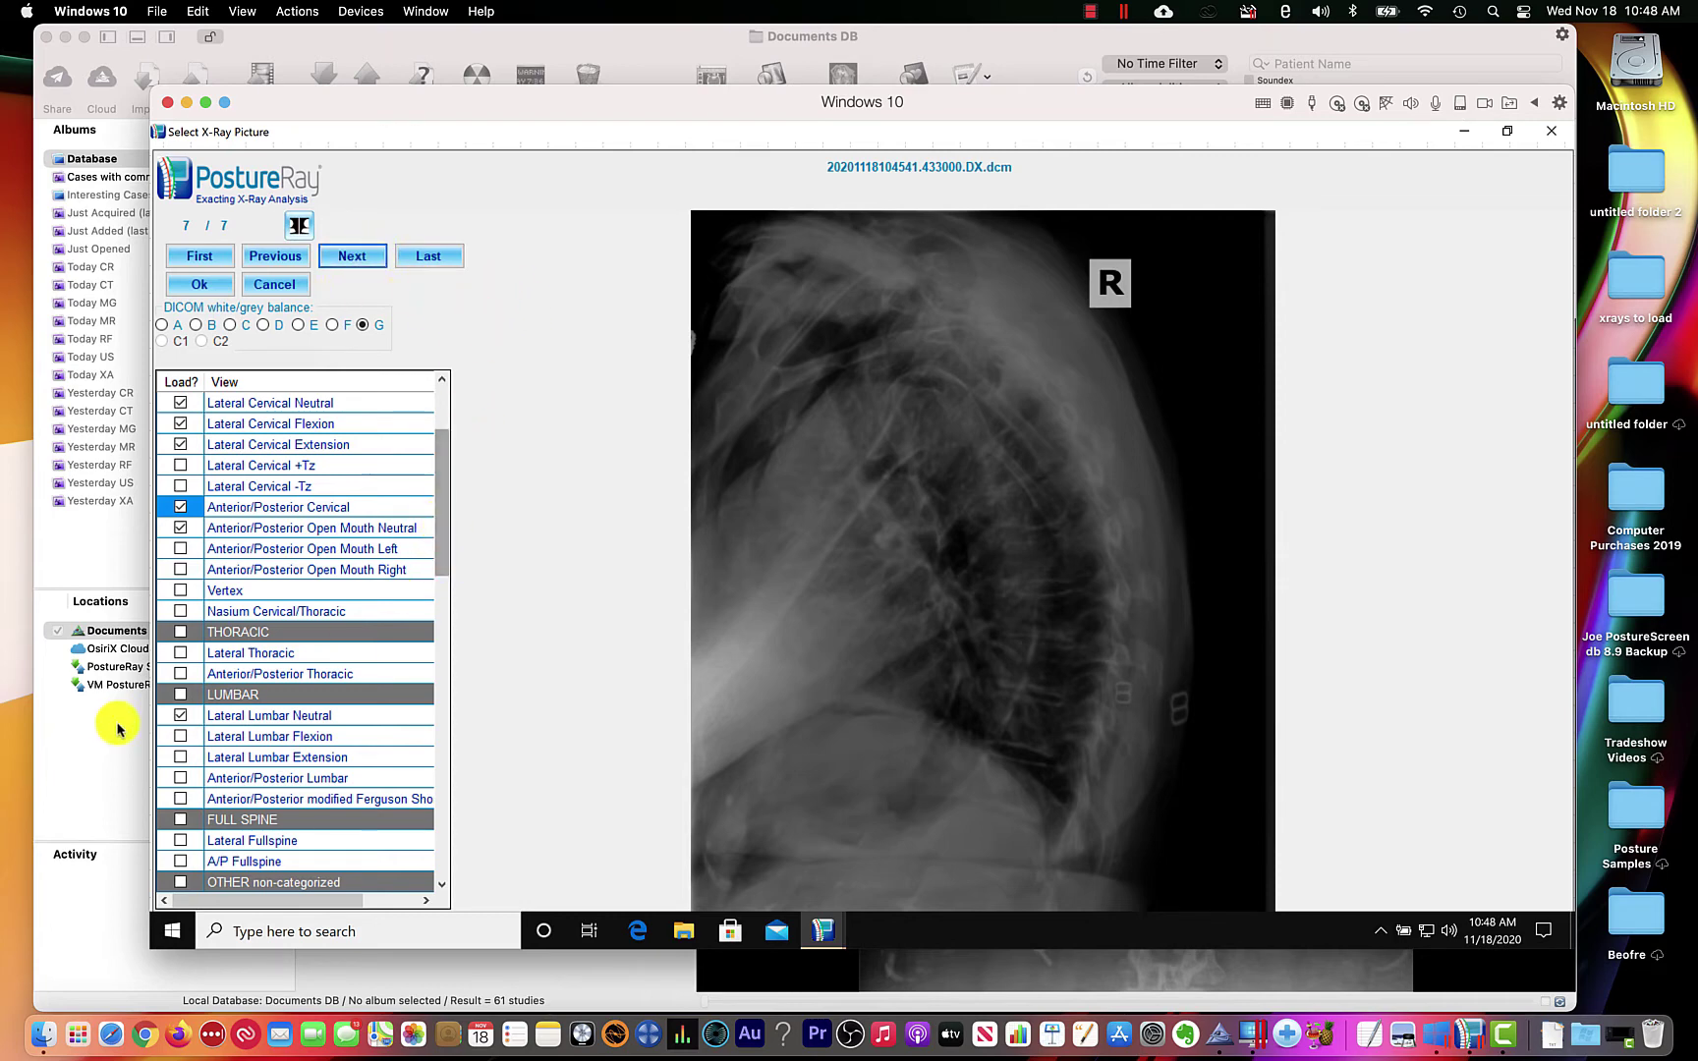
{"action": "left_click", "coordinate": [181, 653]}
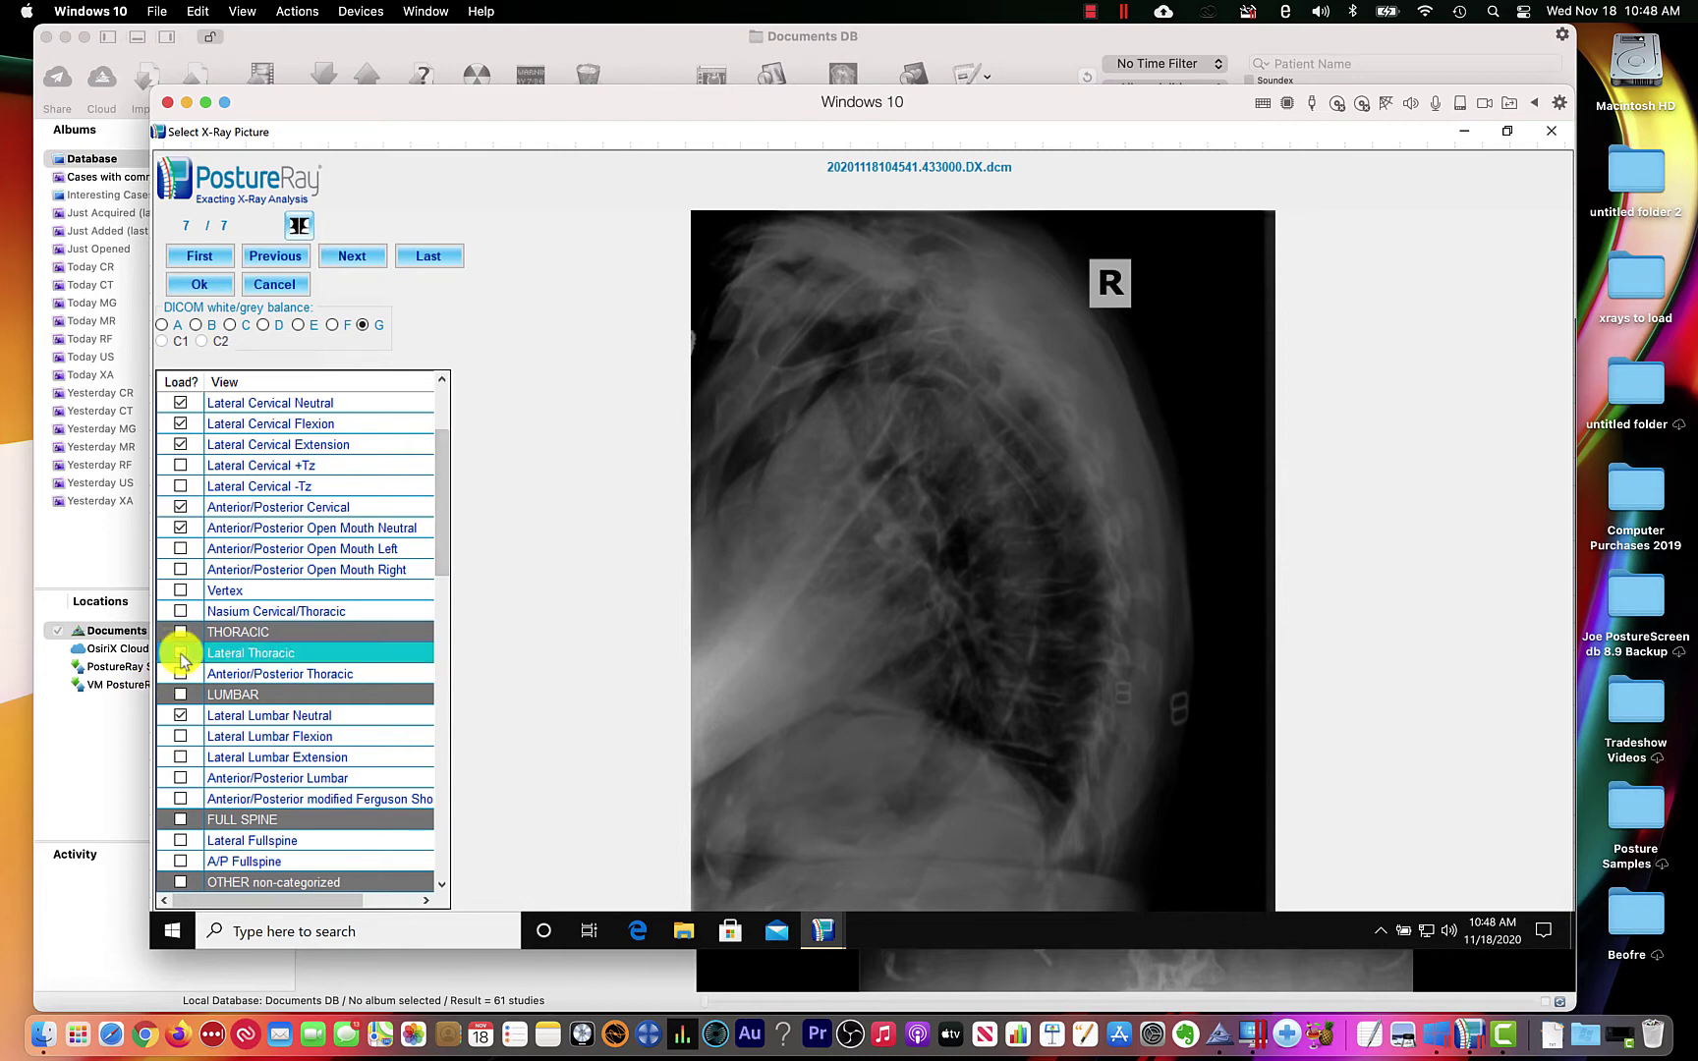
Check the view assigned to each of the seven X-rays, going back to the first and forward to the last, and accept the selection.
{"action": "left_click", "coordinate": [289, 261]}
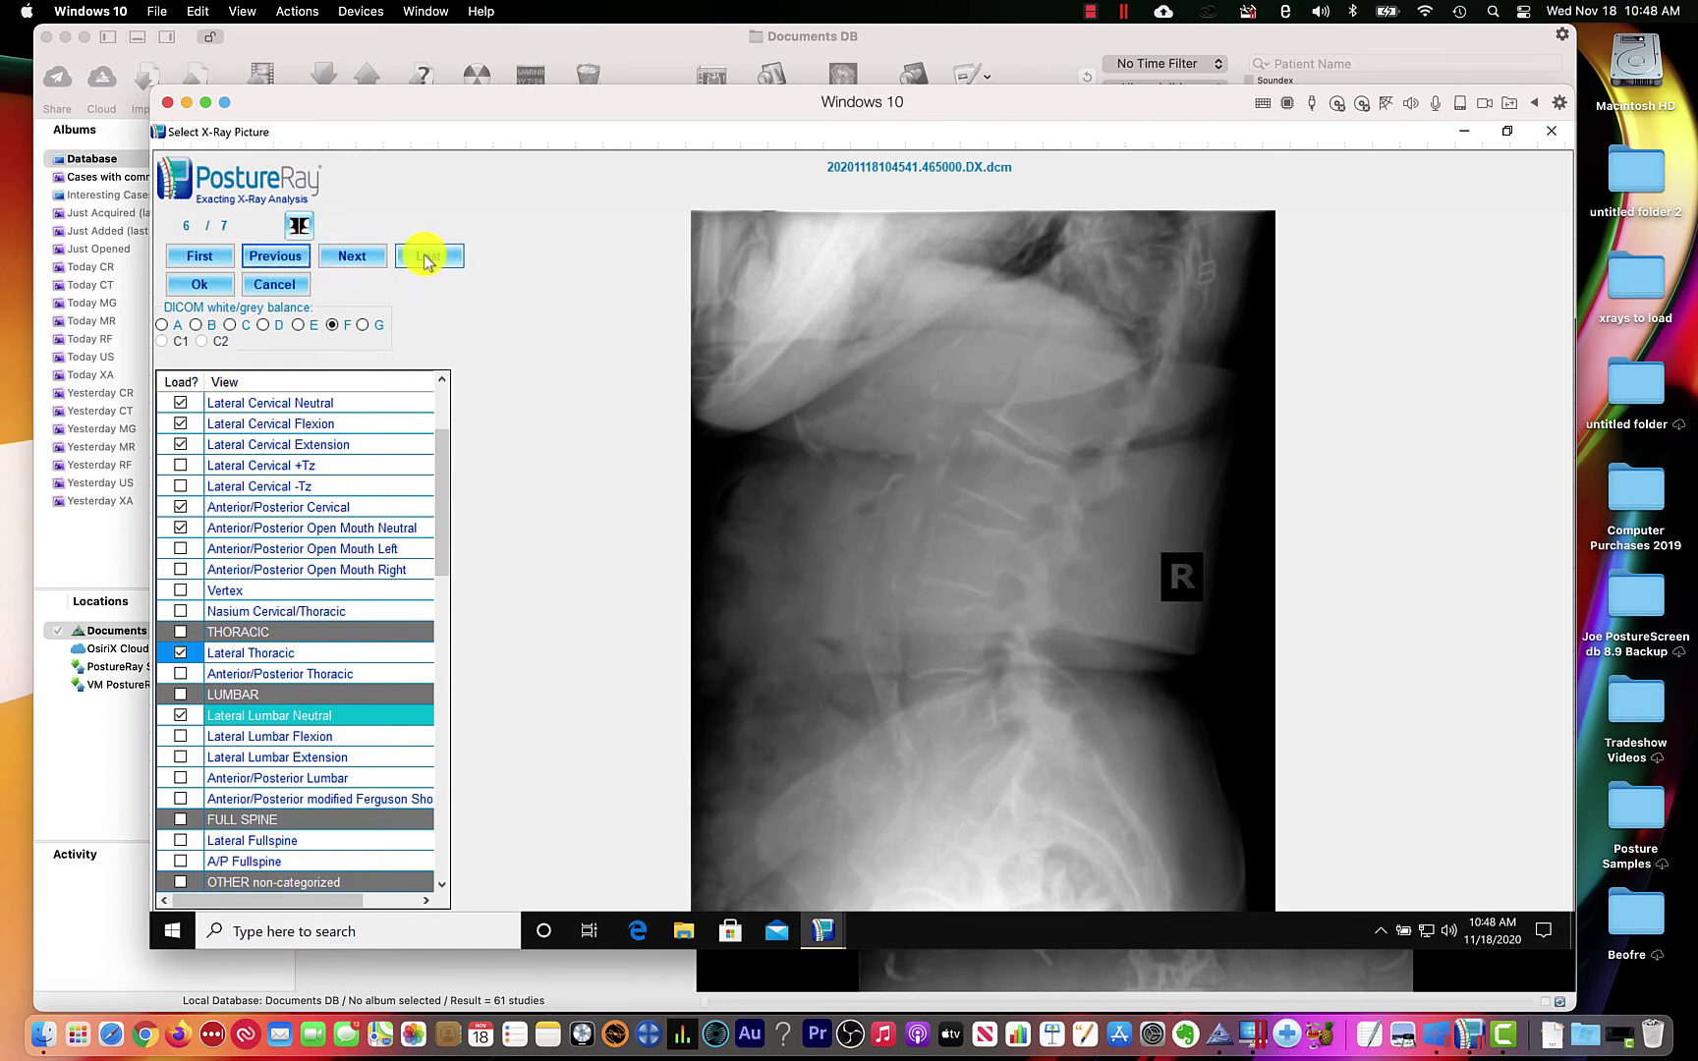
{"action": "left_click", "coordinate": [278, 258]}
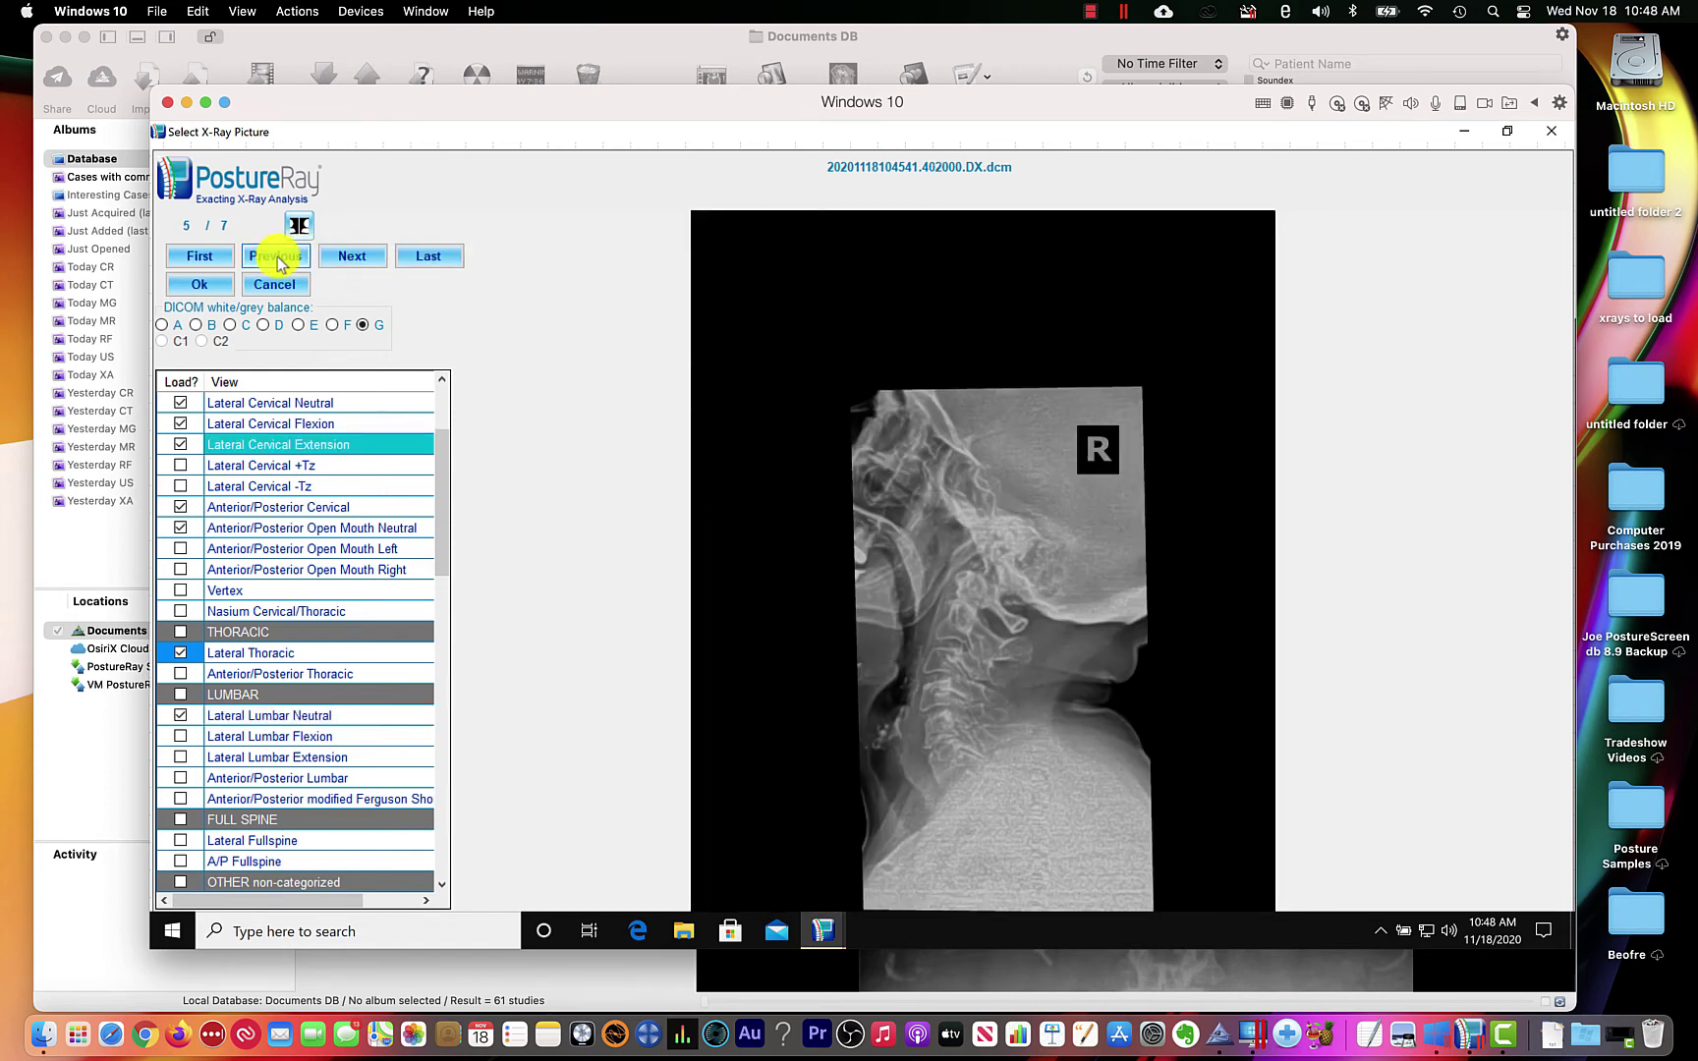
{"action": "left_click", "coordinate": [278, 259]}
{"action": "left_click", "coordinate": [278, 259]}
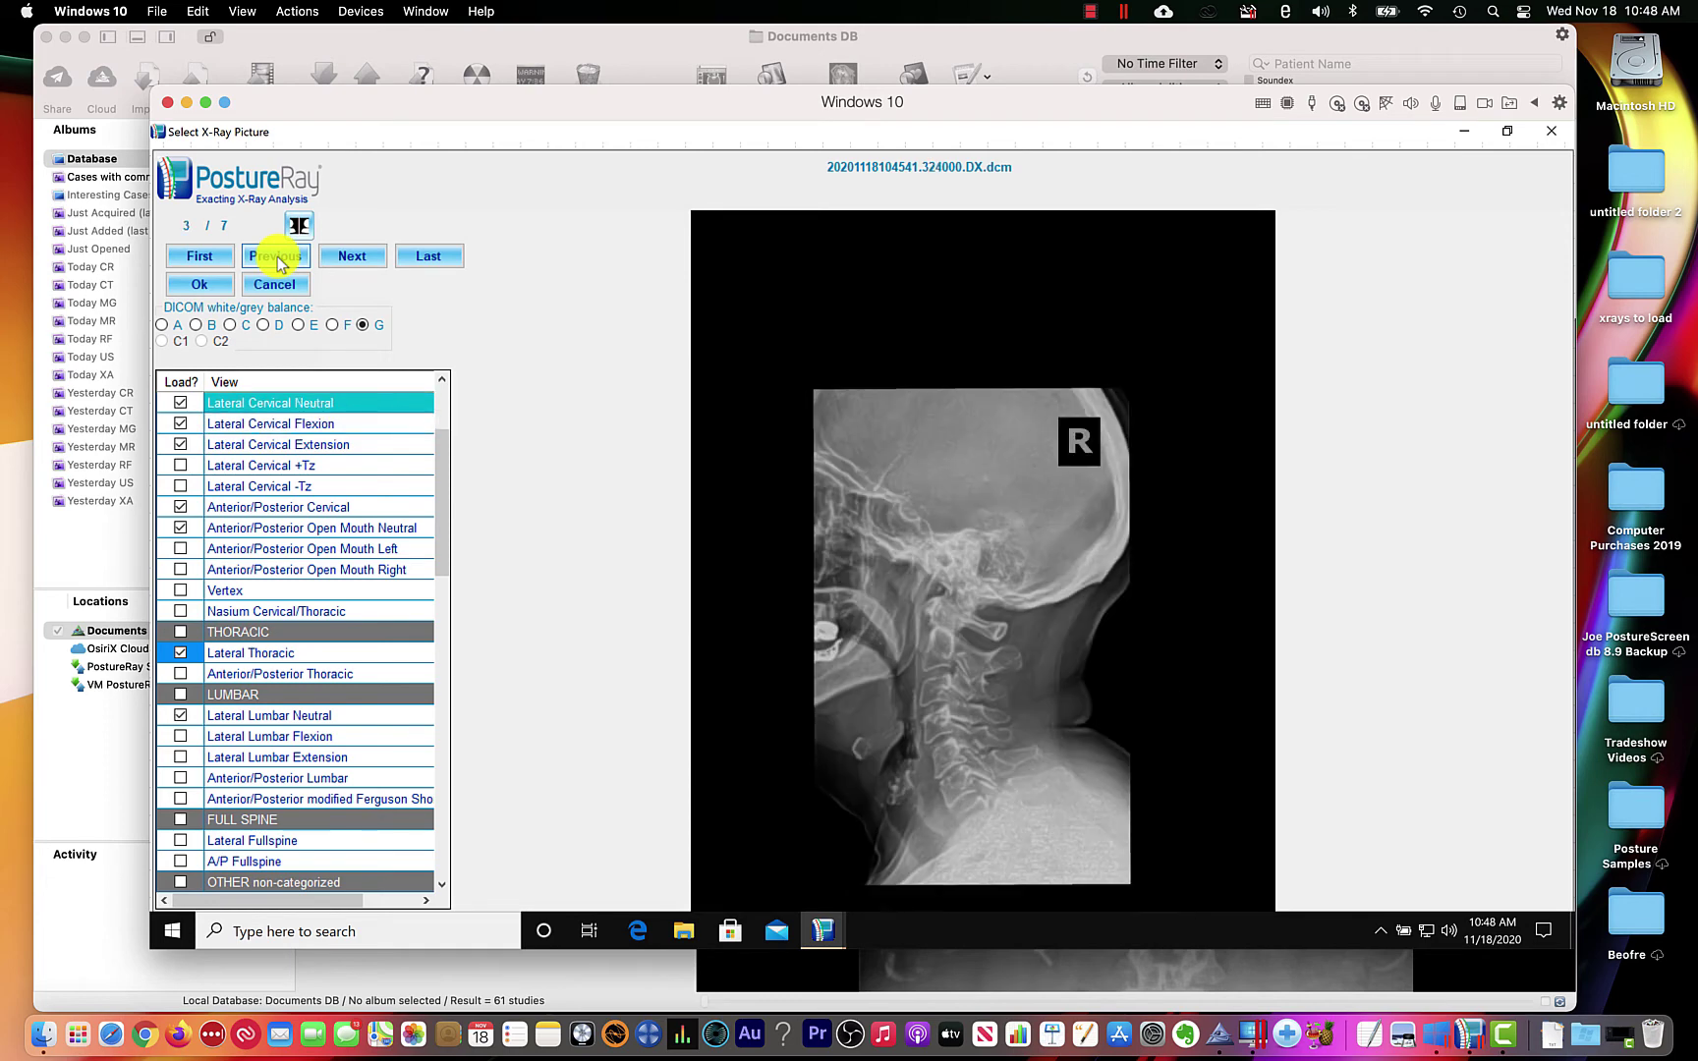
{"action": "left_click", "coordinate": [278, 258]}
{"action": "left_click", "coordinate": [278, 259]}
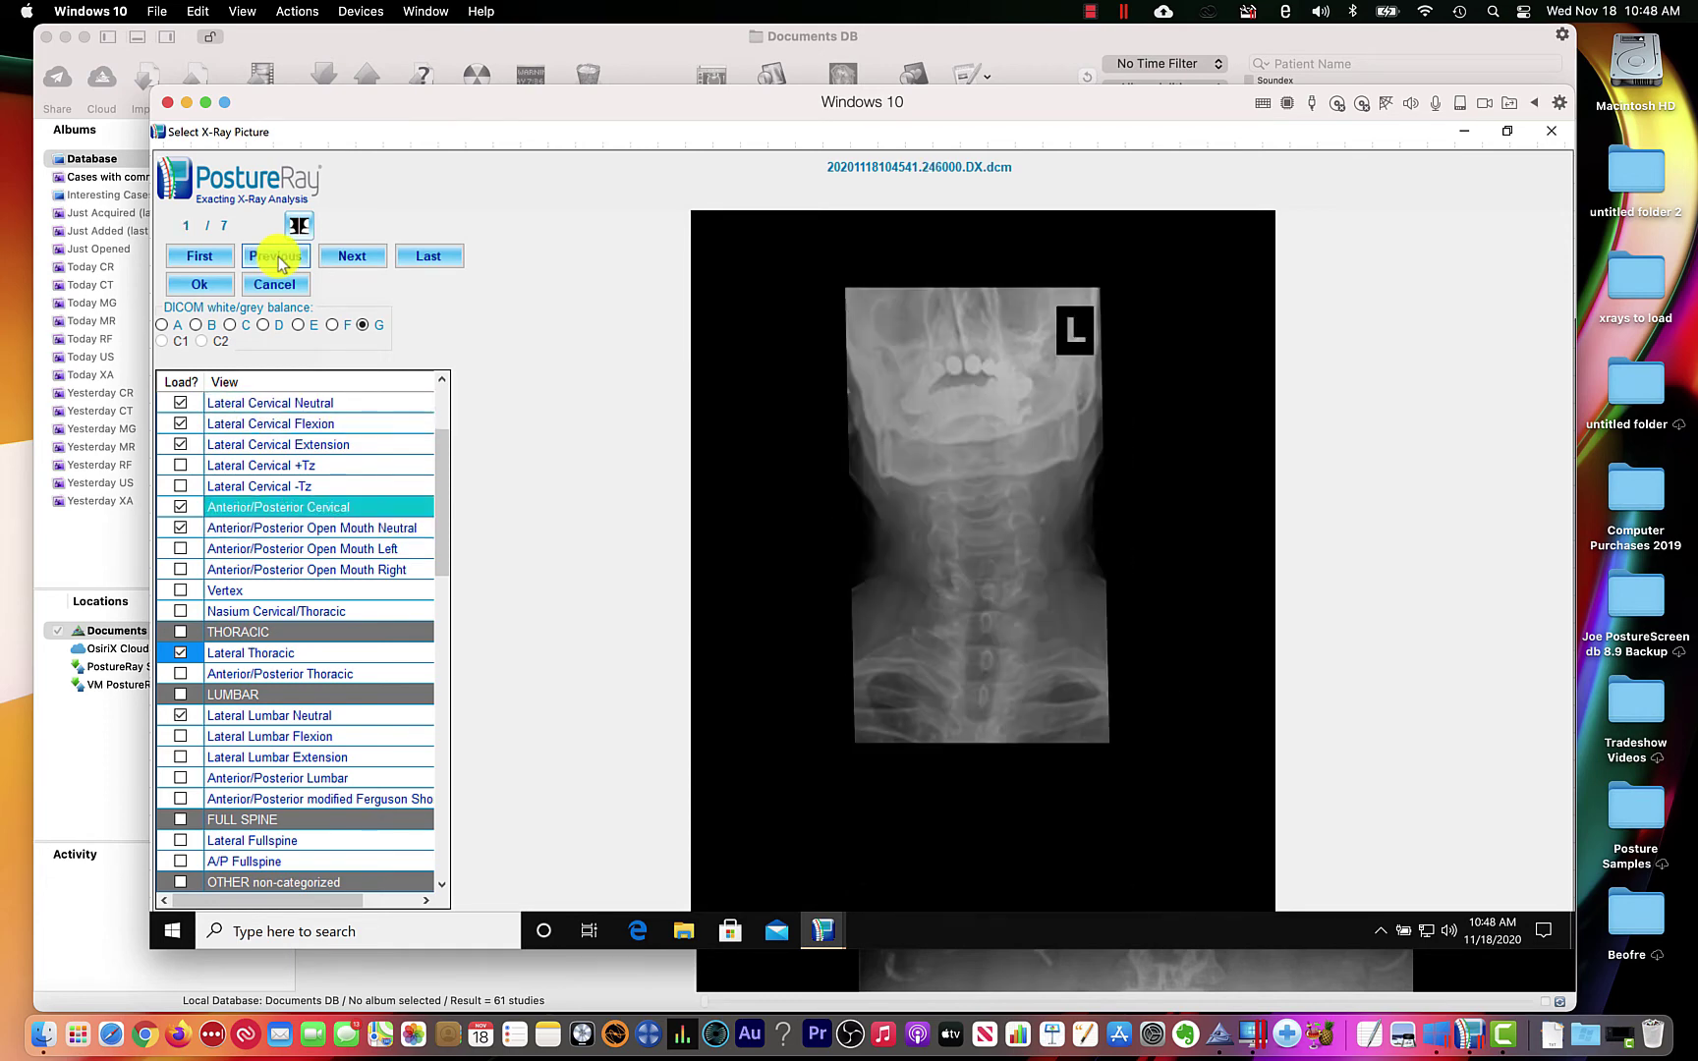
{"action": "left_click", "coordinate": [369, 257]}
{"action": "left_click", "coordinate": [369, 257]}
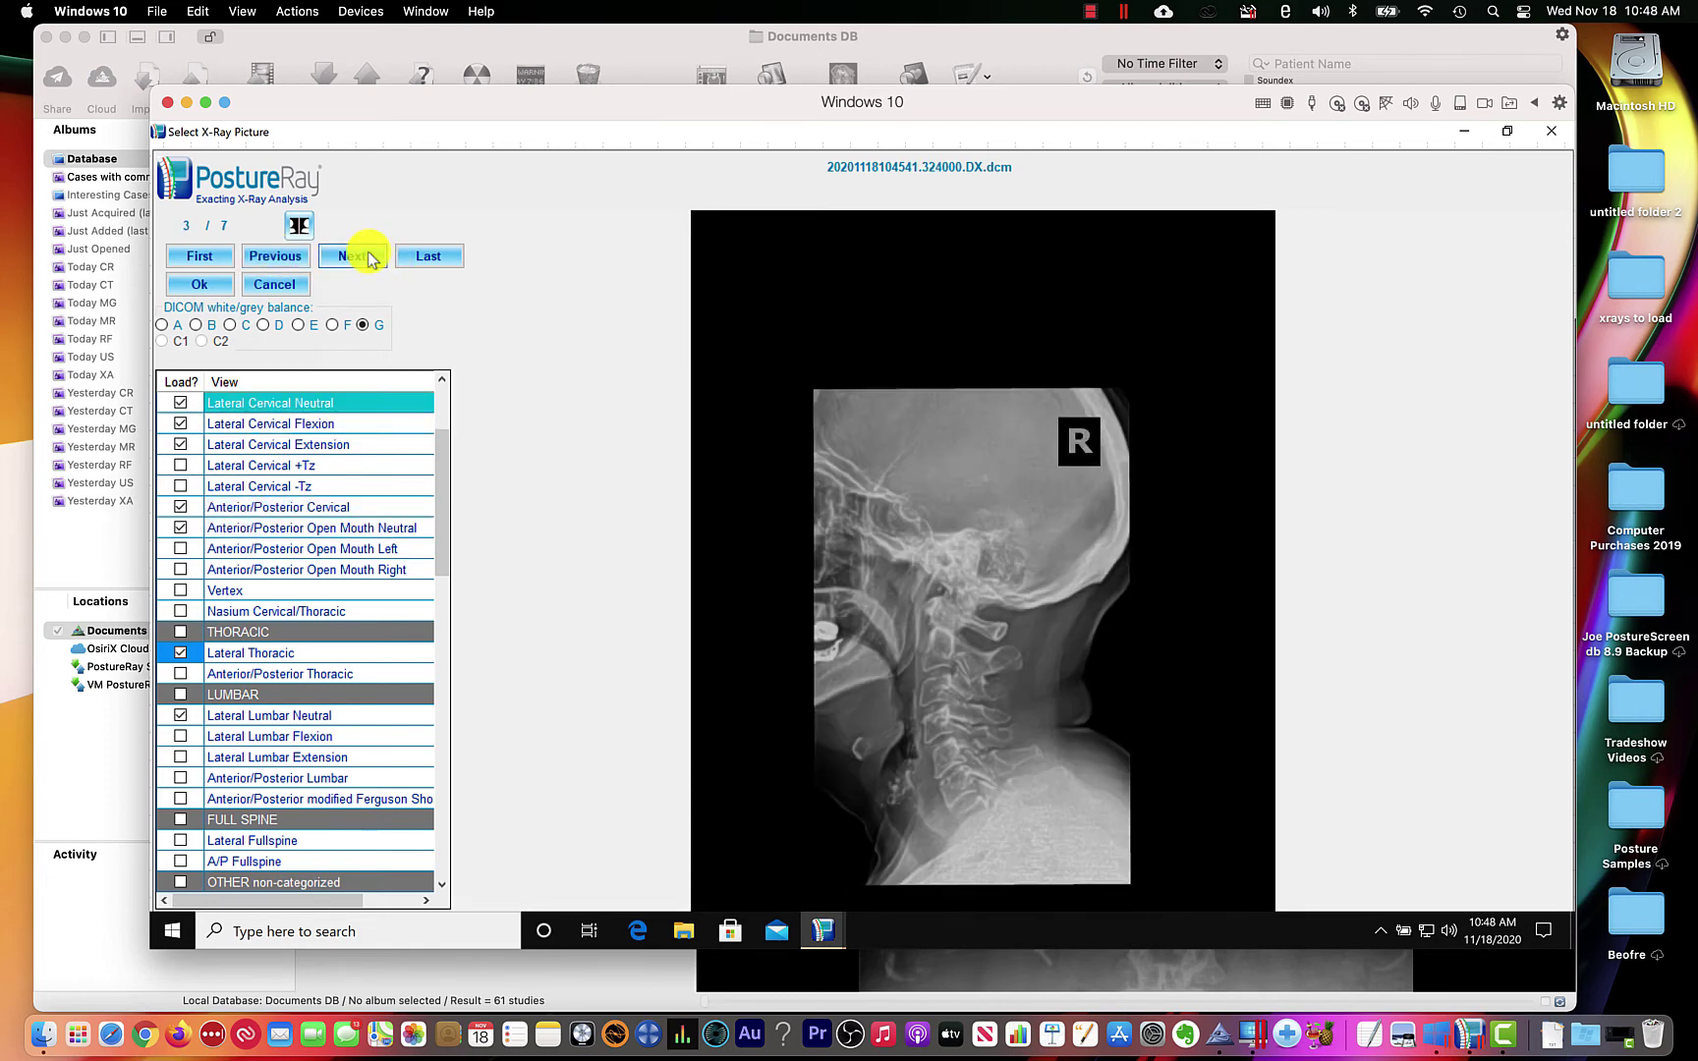
{"action": "left_click", "coordinate": [369, 258]}
{"action": "left_click", "coordinate": [369, 257]}
{"action": "left_click", "coordinate": [369, 257]}
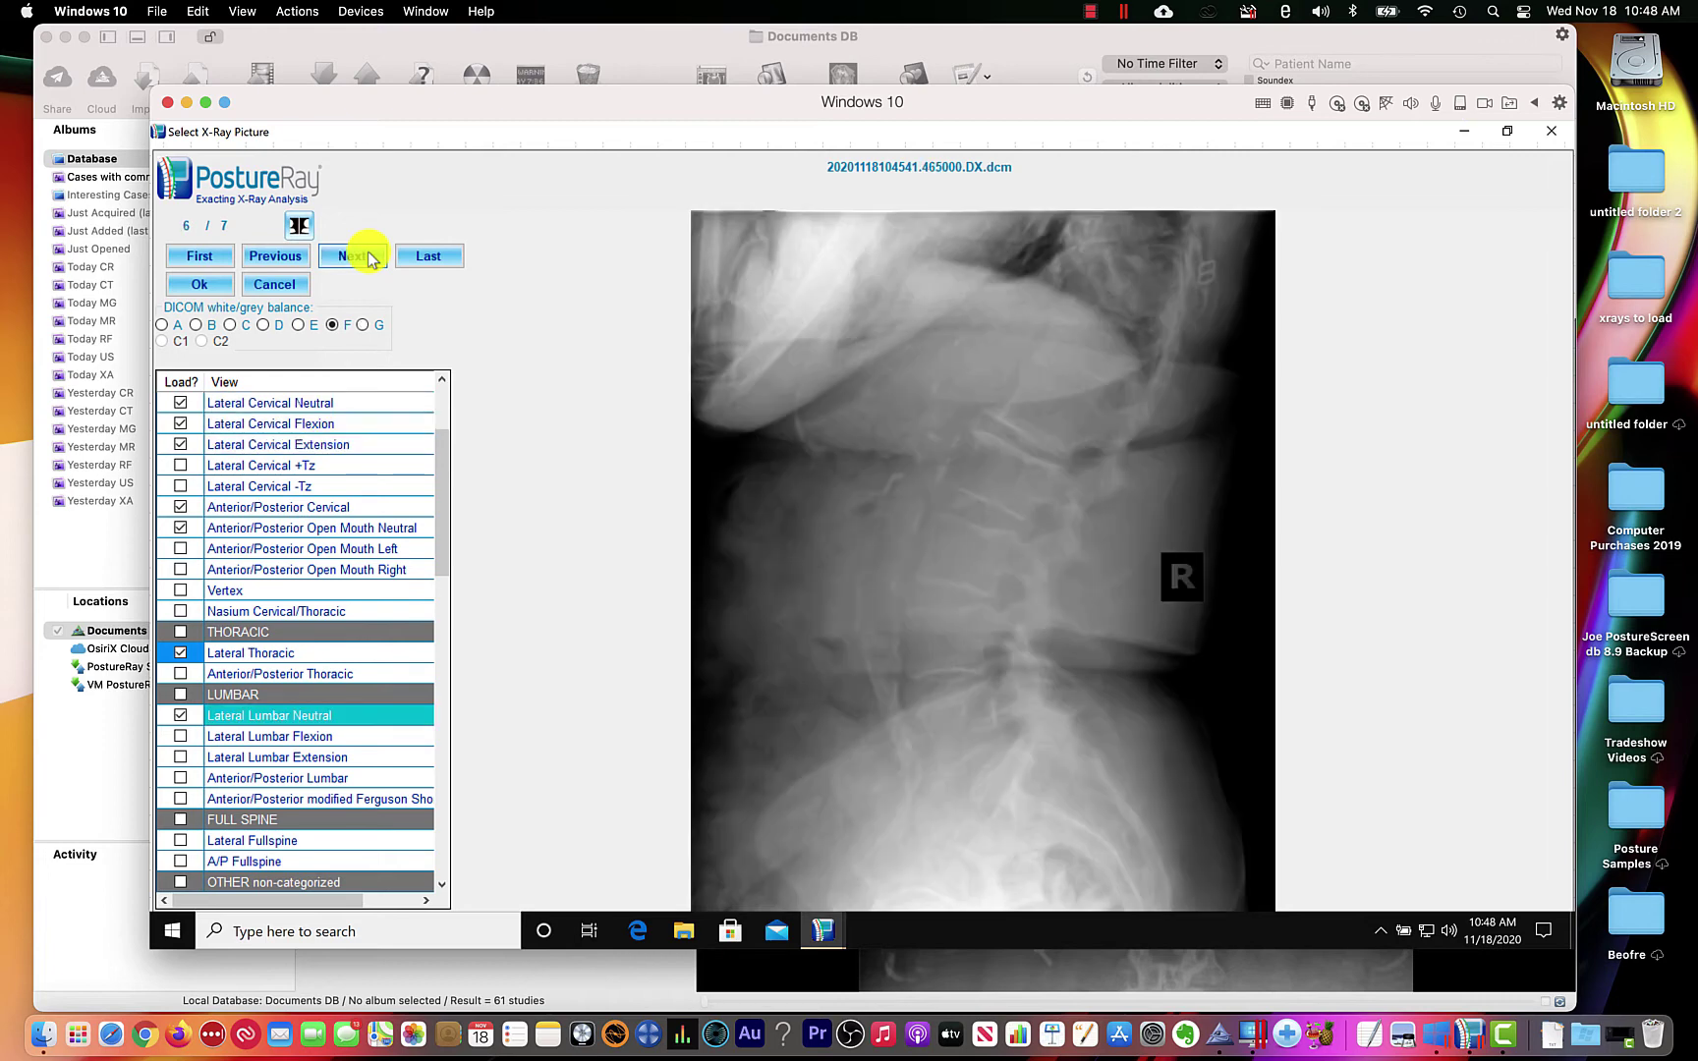
{"action": "left_click", "coordinate": [369, 257]}
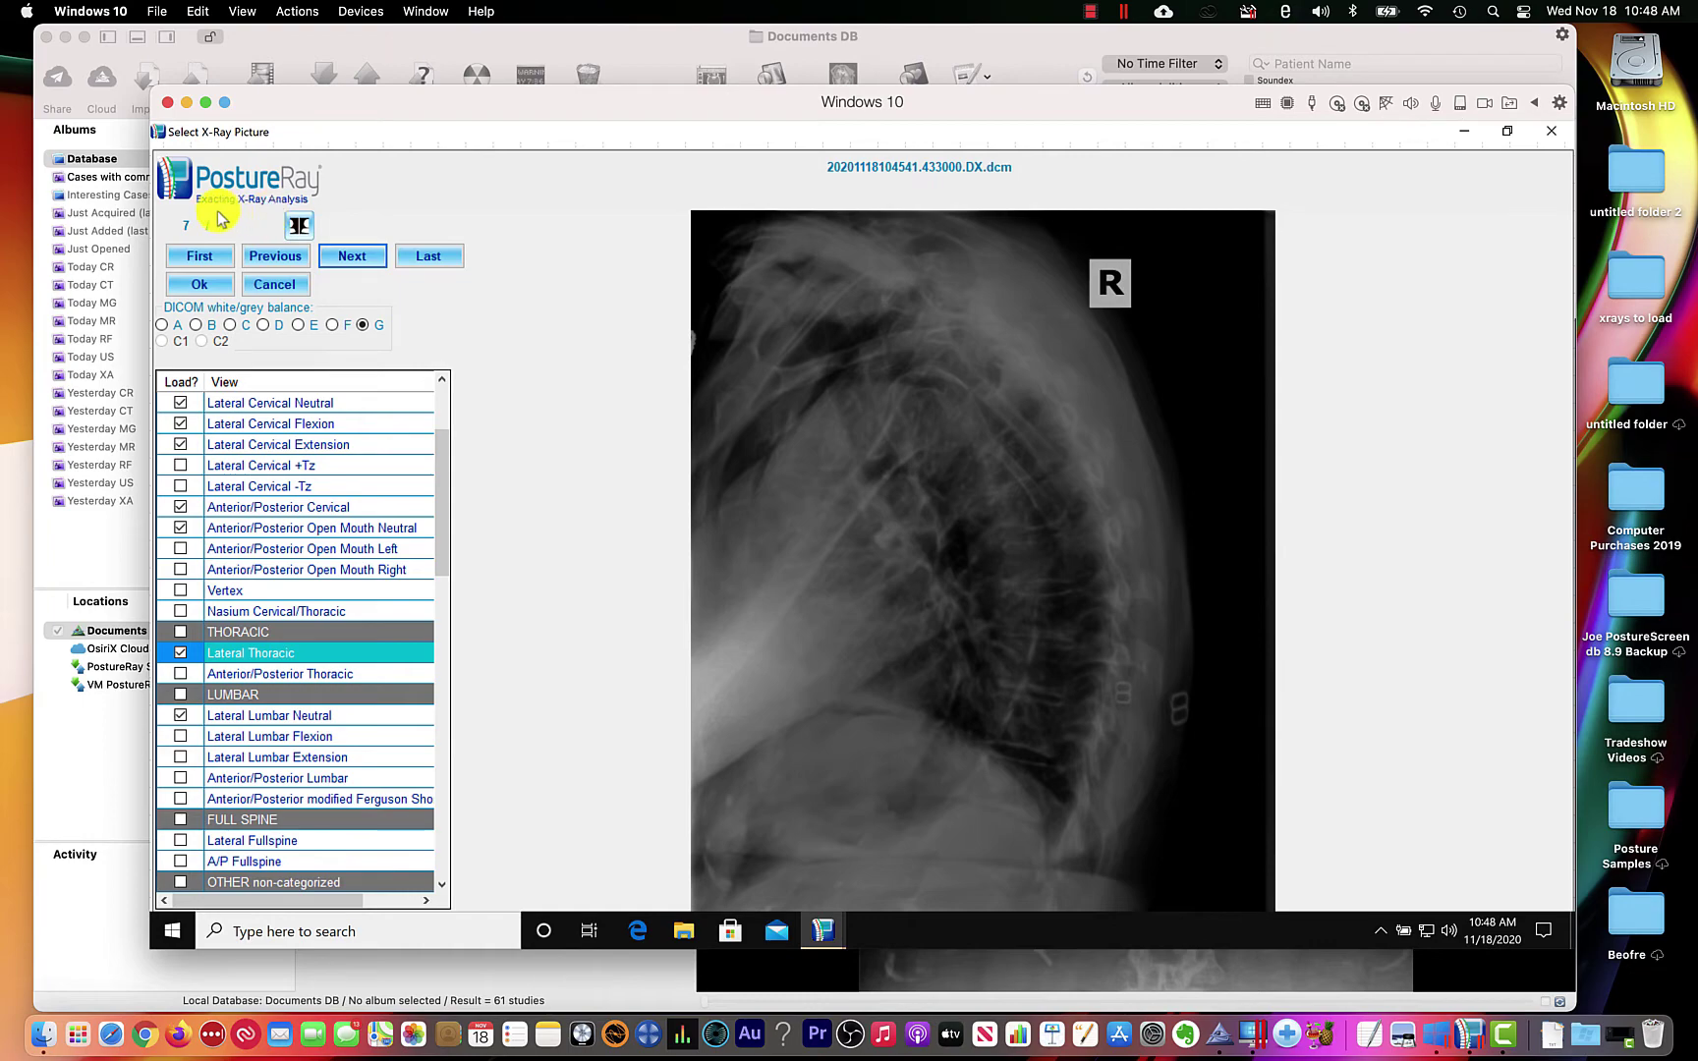
{"action": "left_click", "coordinate": [201, 285]}
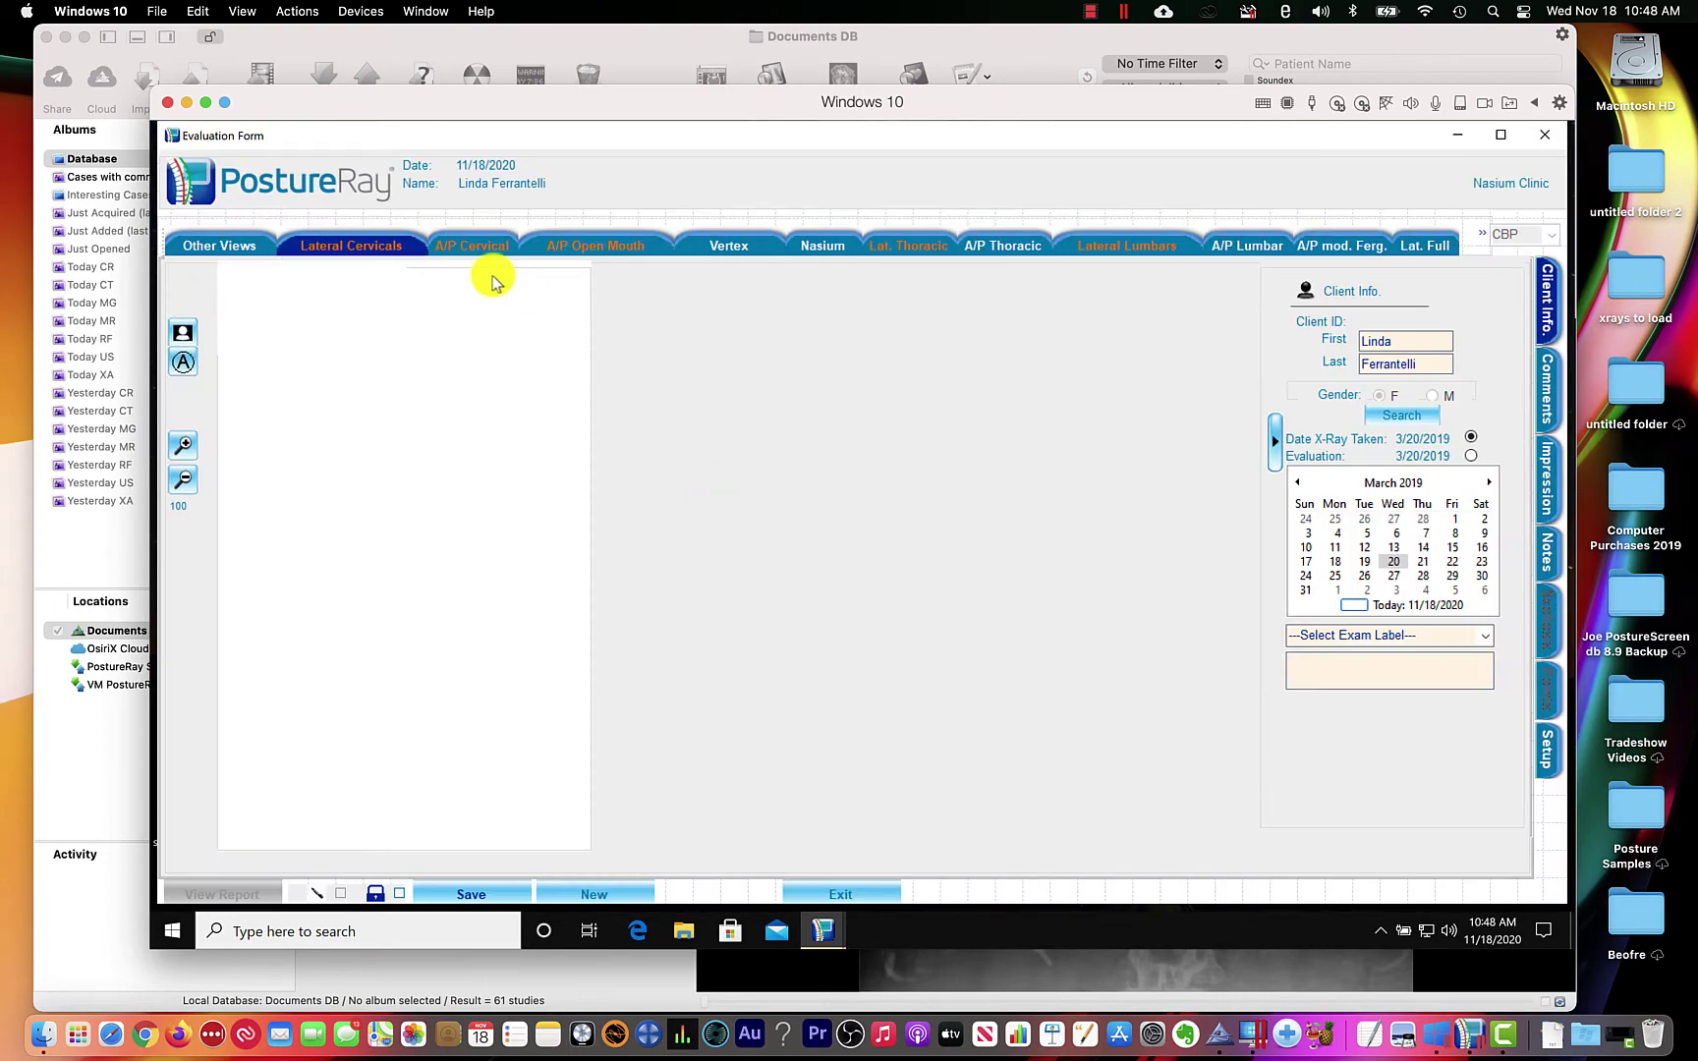
Crop the Lateral Cervical Neutral X-ray to its exposed area, about 183 × 278 mm, and load it into the evaluation.
{"action": "left_click", "coordinate": [374, 267]}
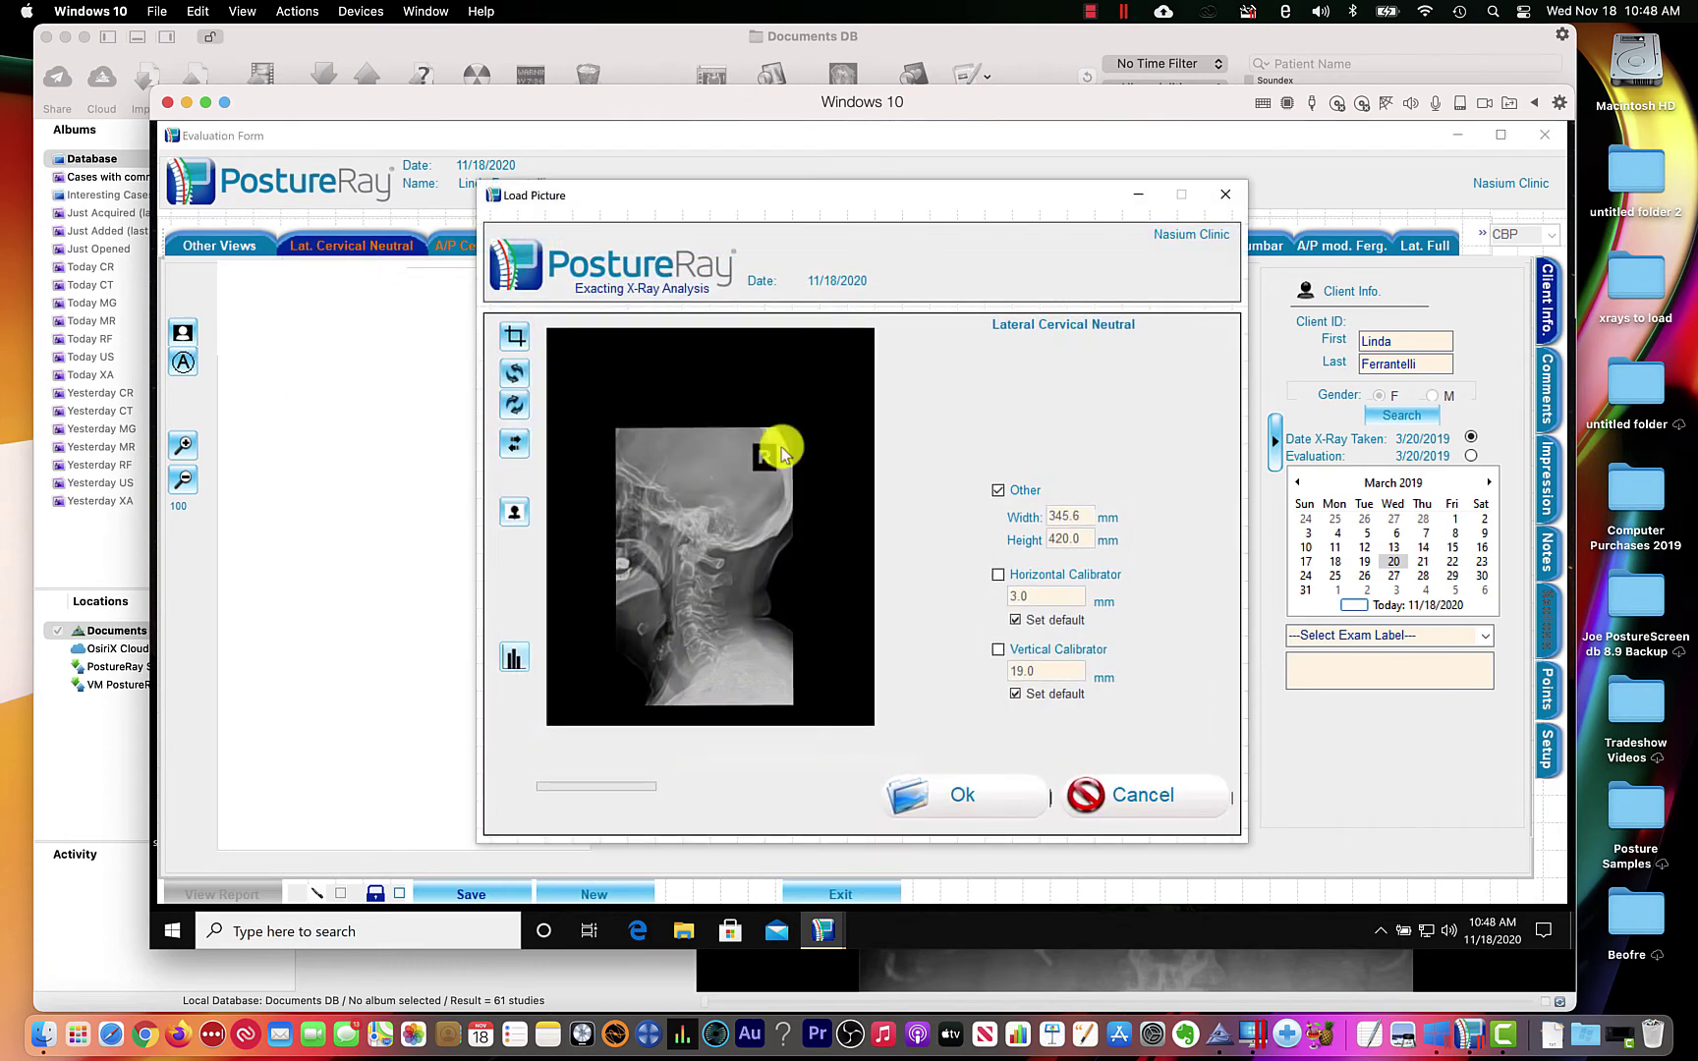
{"action": "left_click", "coordinate": [509, 339]}
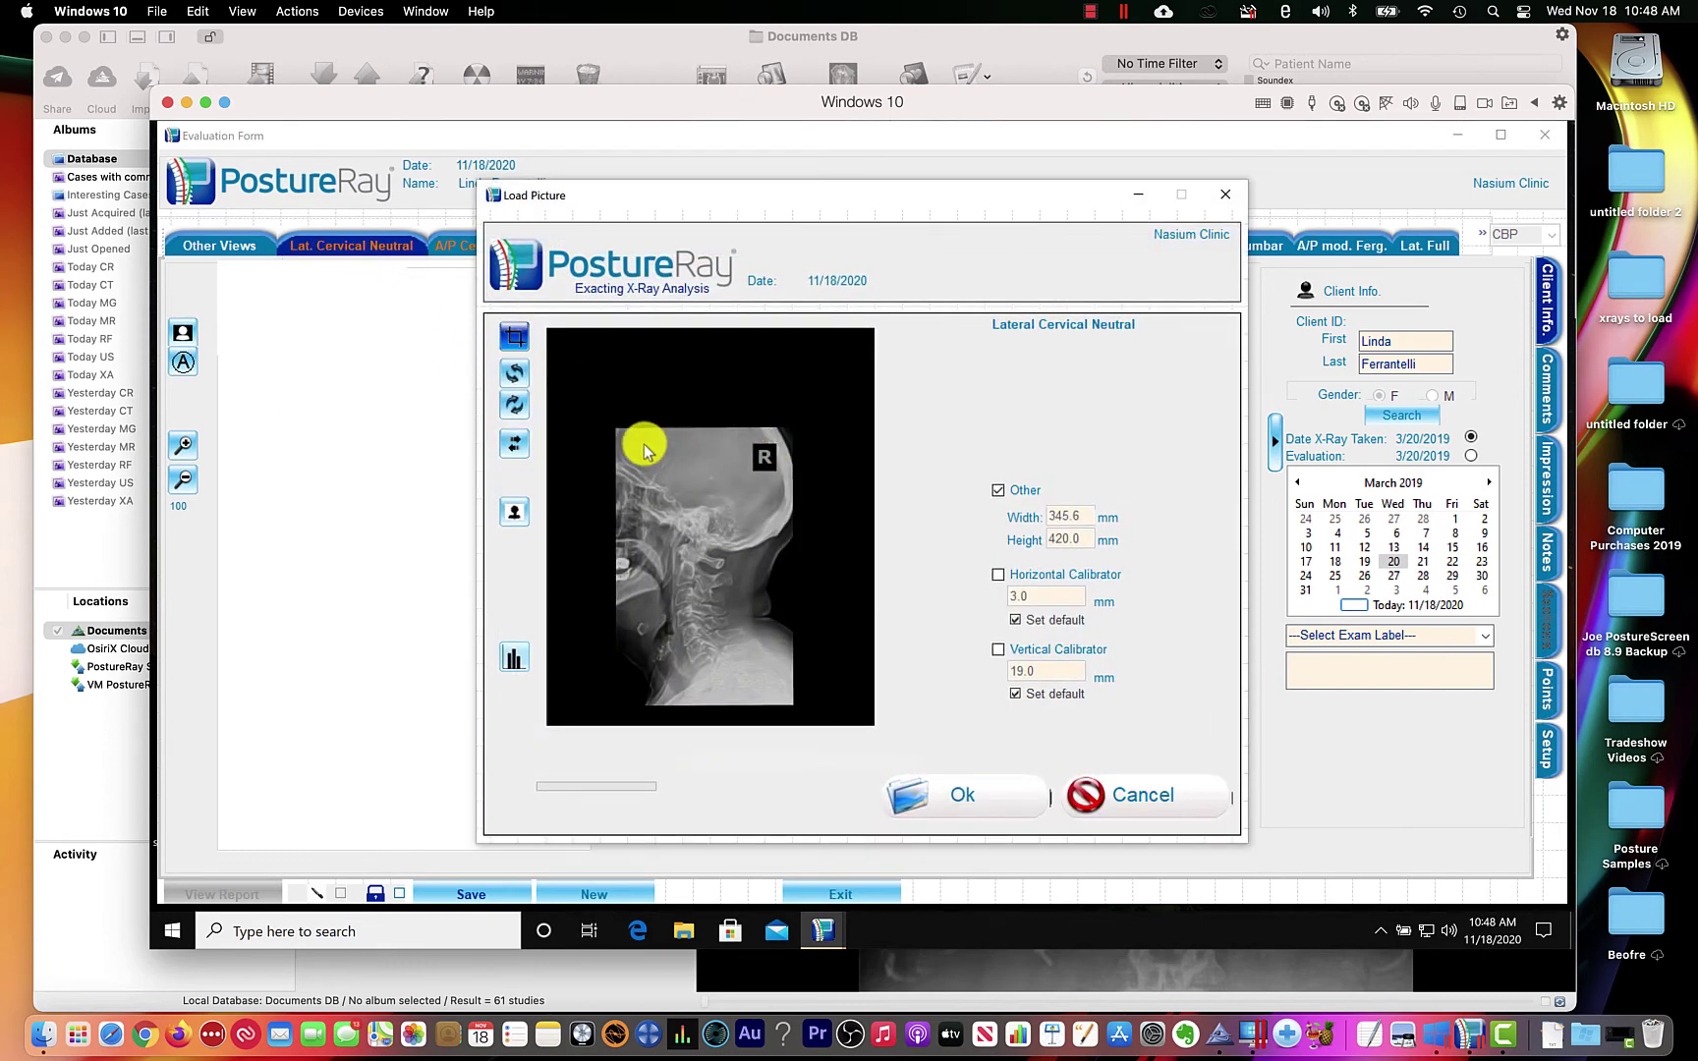
{"action": "left_click_drag", "start_coordinate": [619, 443], "coordinate": [794, 706]}
{"action": "left_click", "coordinate": [808, 572]}
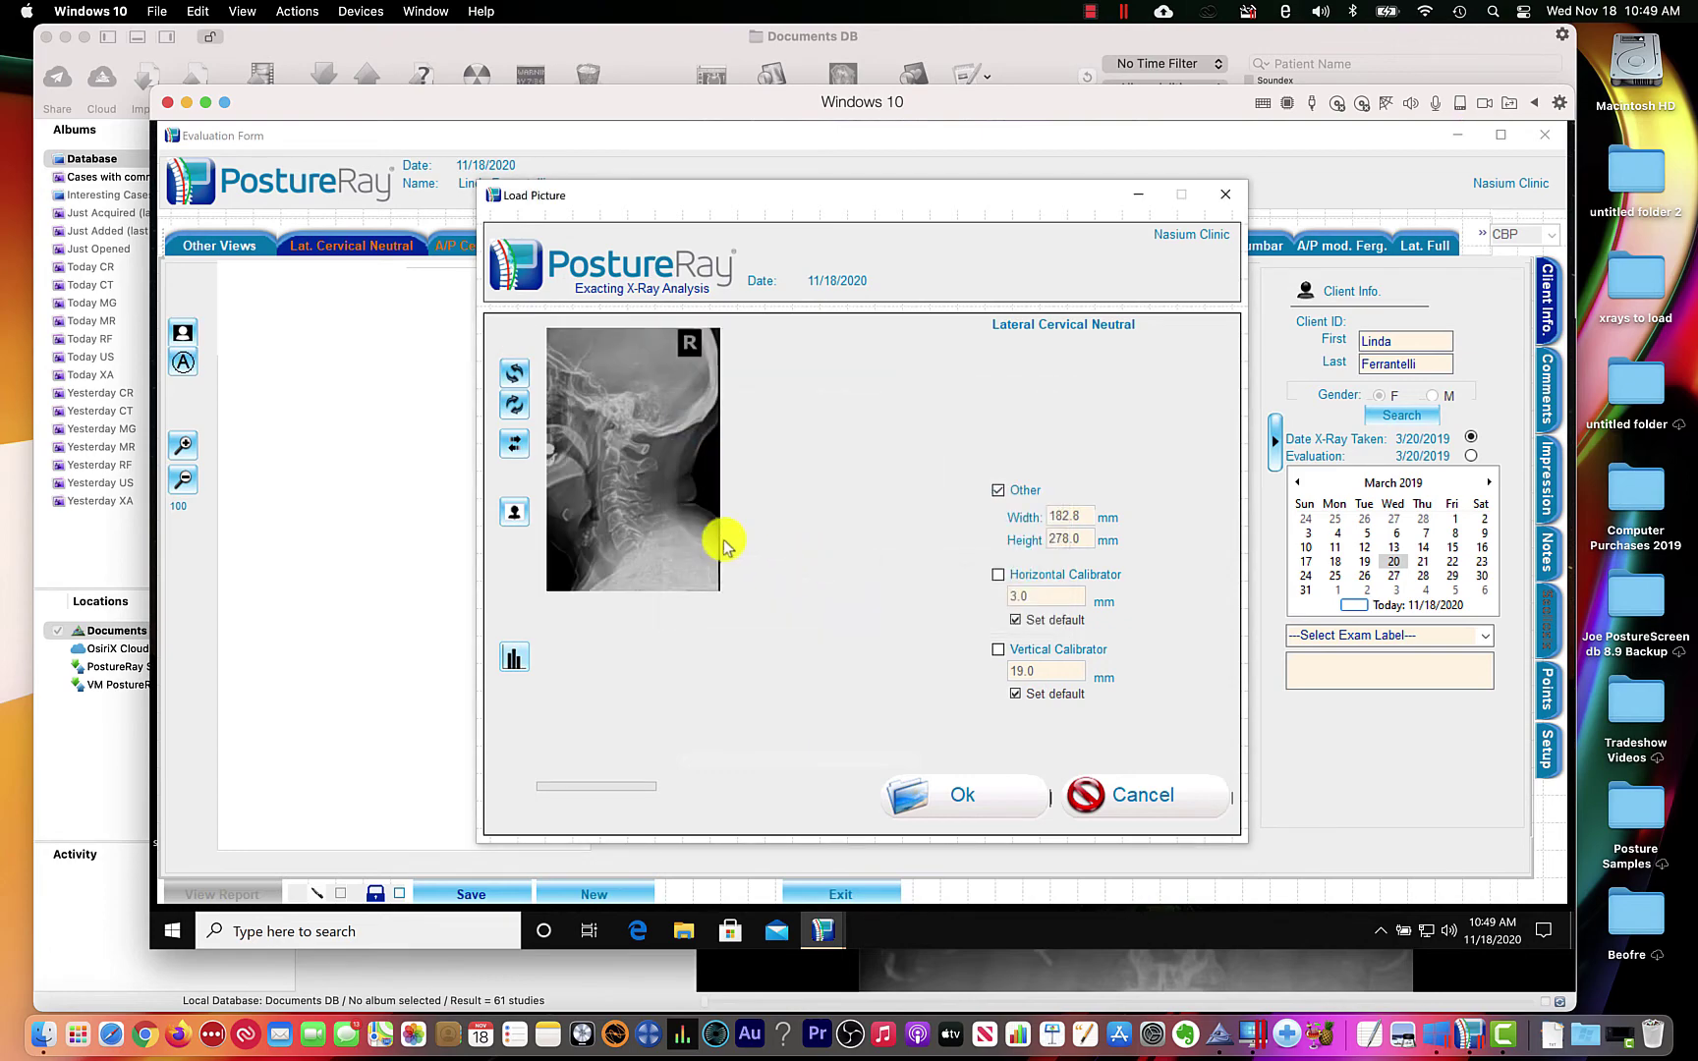
{"action": "left_click", "coordinate": [976, 808]}
Crop the Lateral Cervical Flexion X-ray around the cervical spine to about 206 × 263 mm and load it into the evaluation.
{"action": "left_click", "coordinate": [355, 246]}
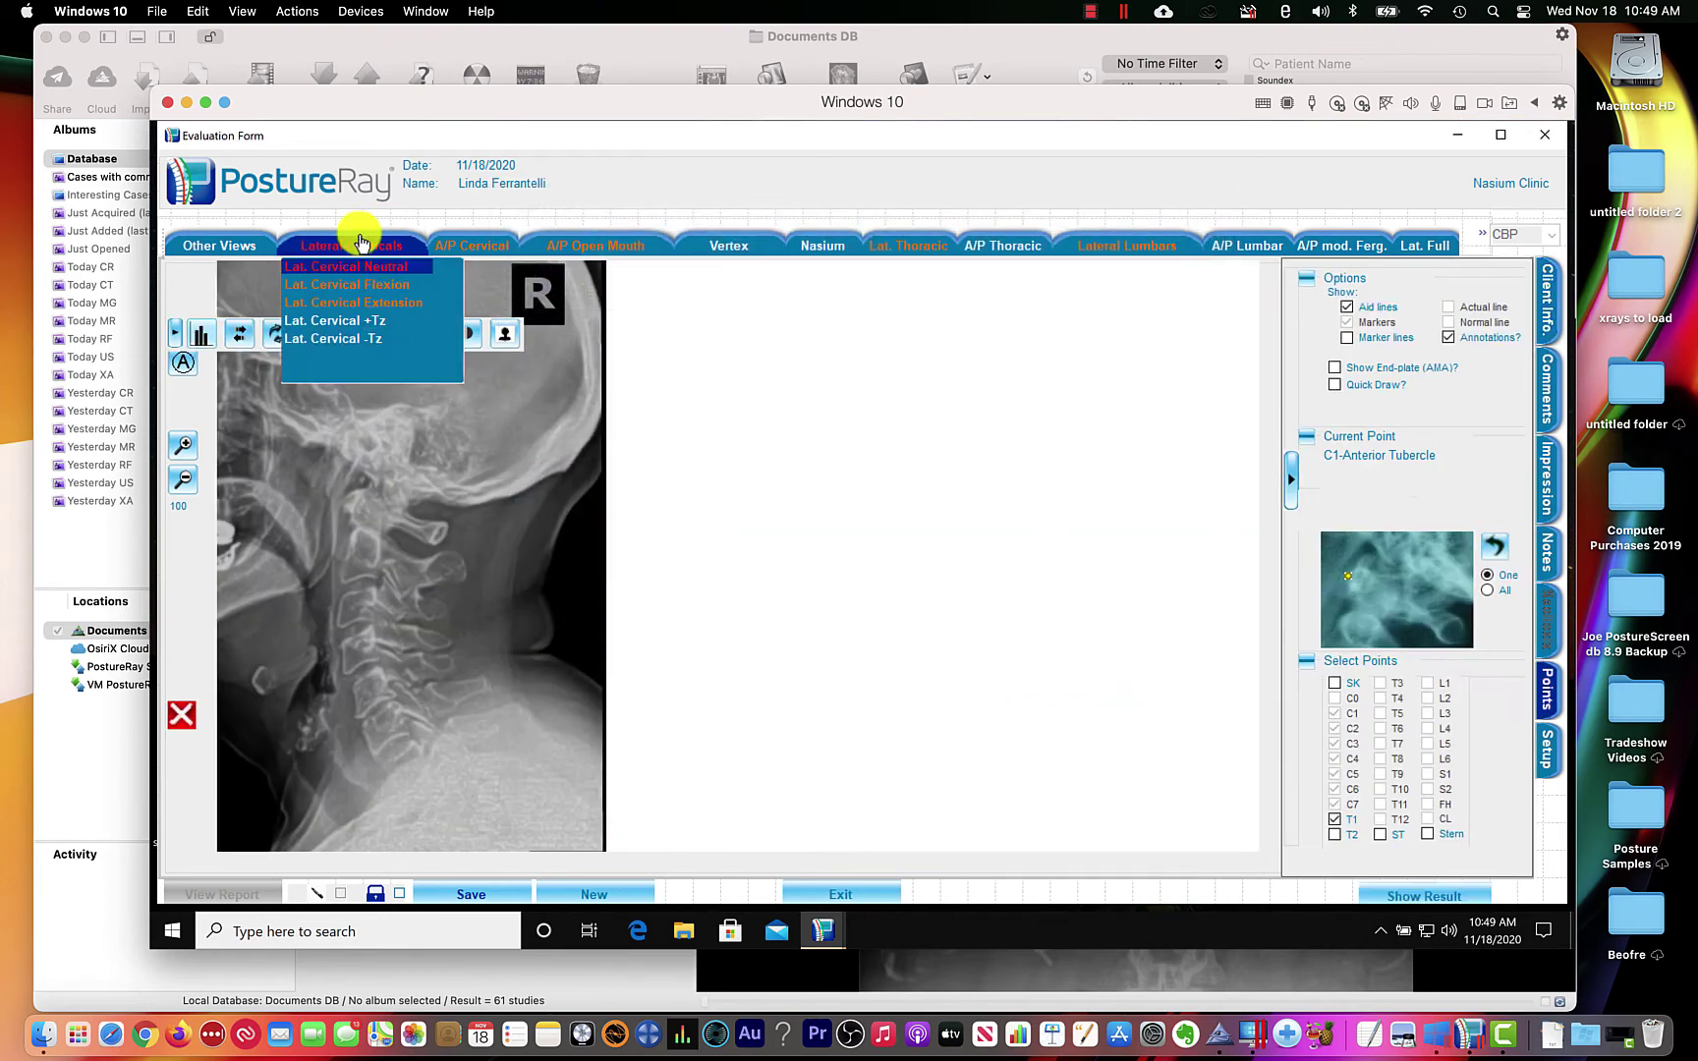
{"action": "left_click", "coordinate": [364, 285]}
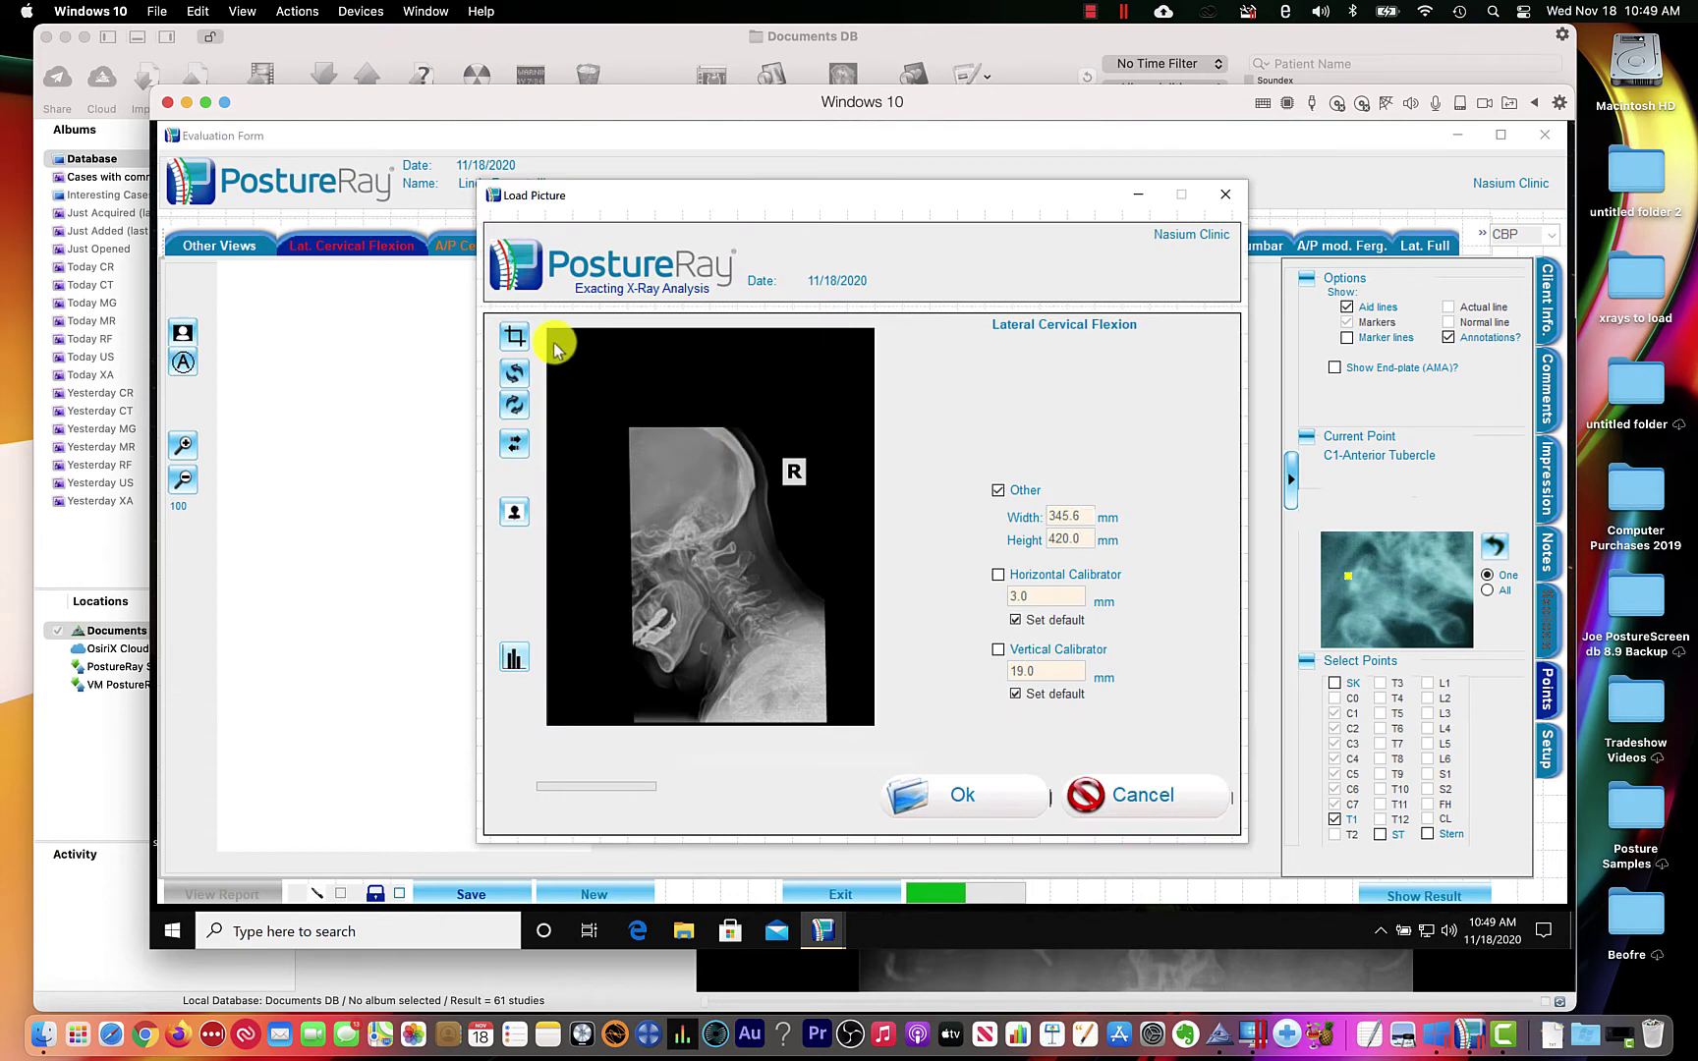
{"action": "left_click", "coordinate": [512, 338]}
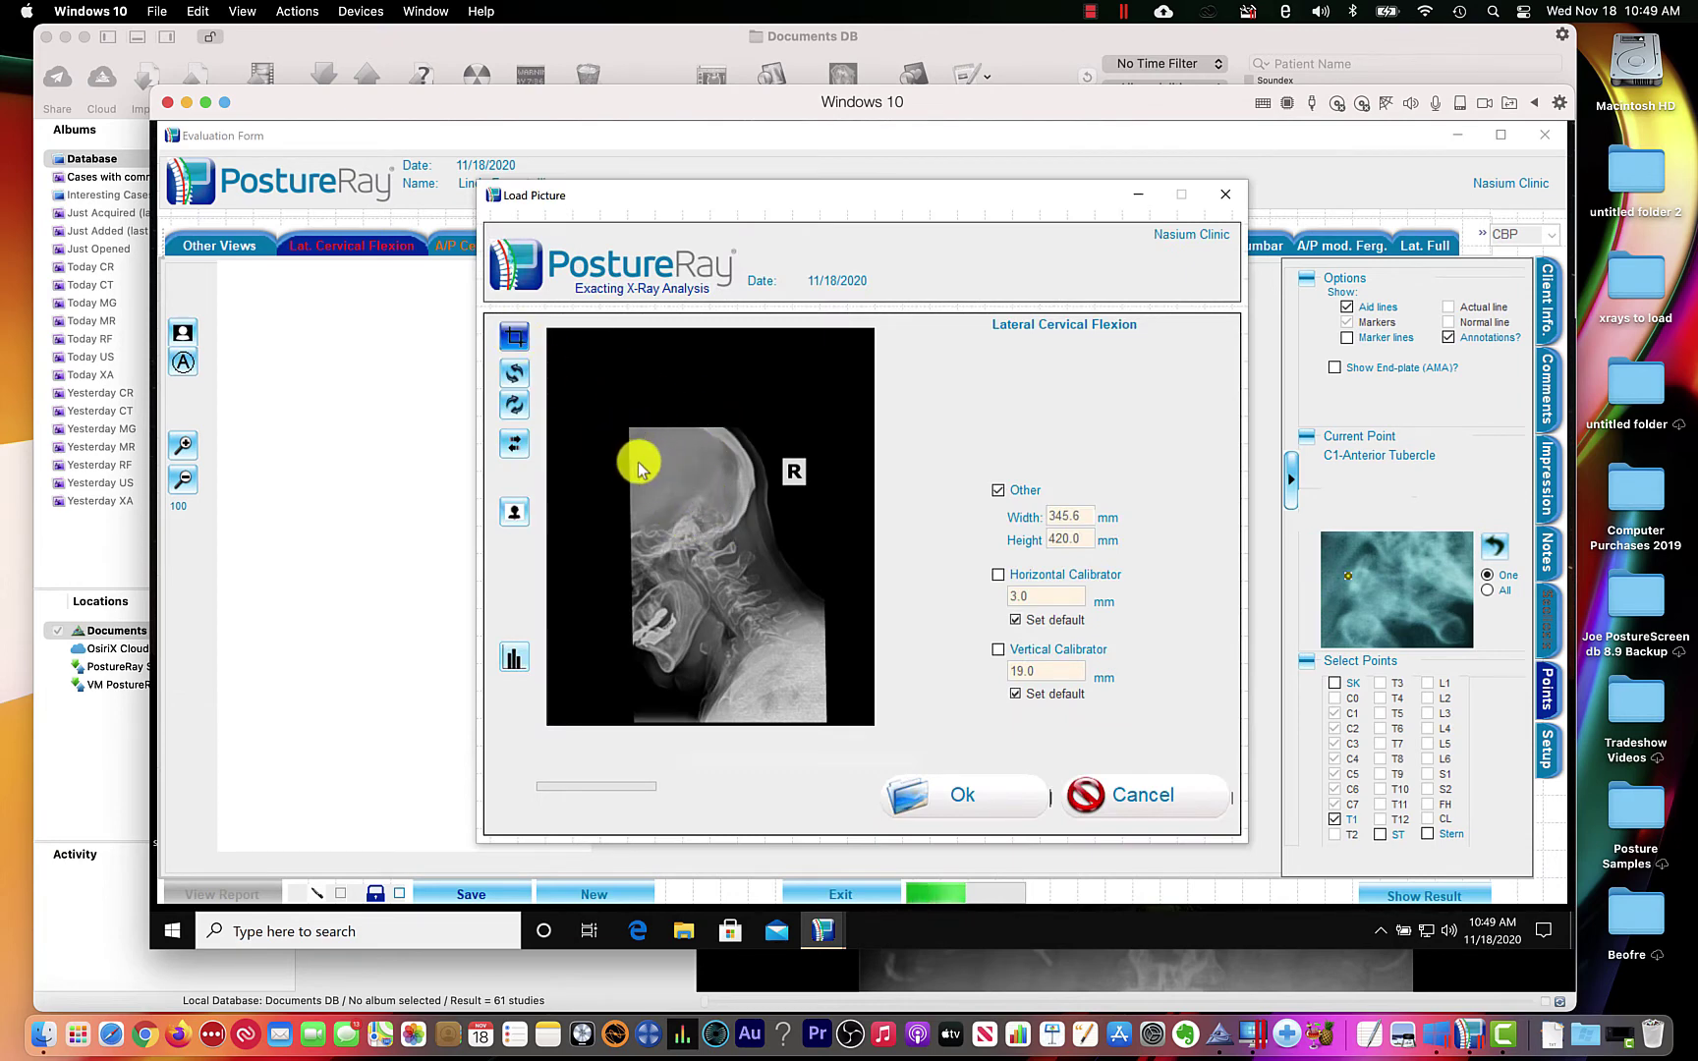
{"action": "left_click_drag", "start_coordinate": [633, 469], "coordinate": [826, 719]}
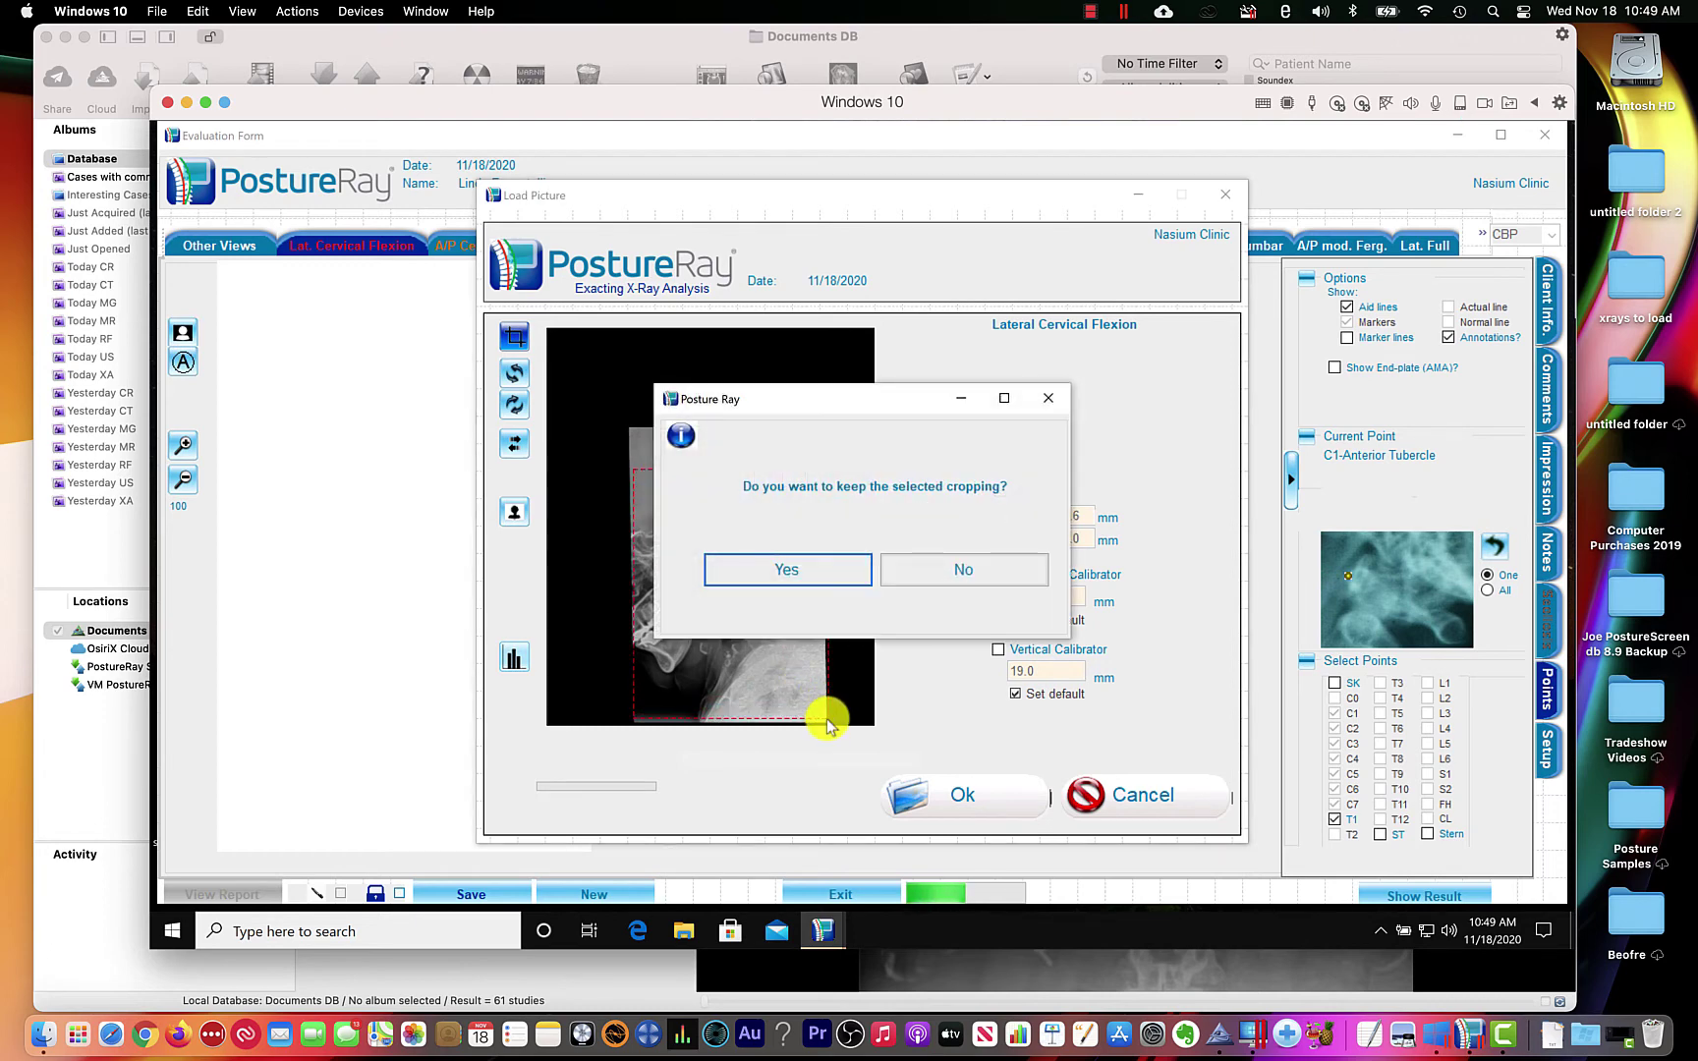
{"action": "left_click", "coordinate": [802, 570]}
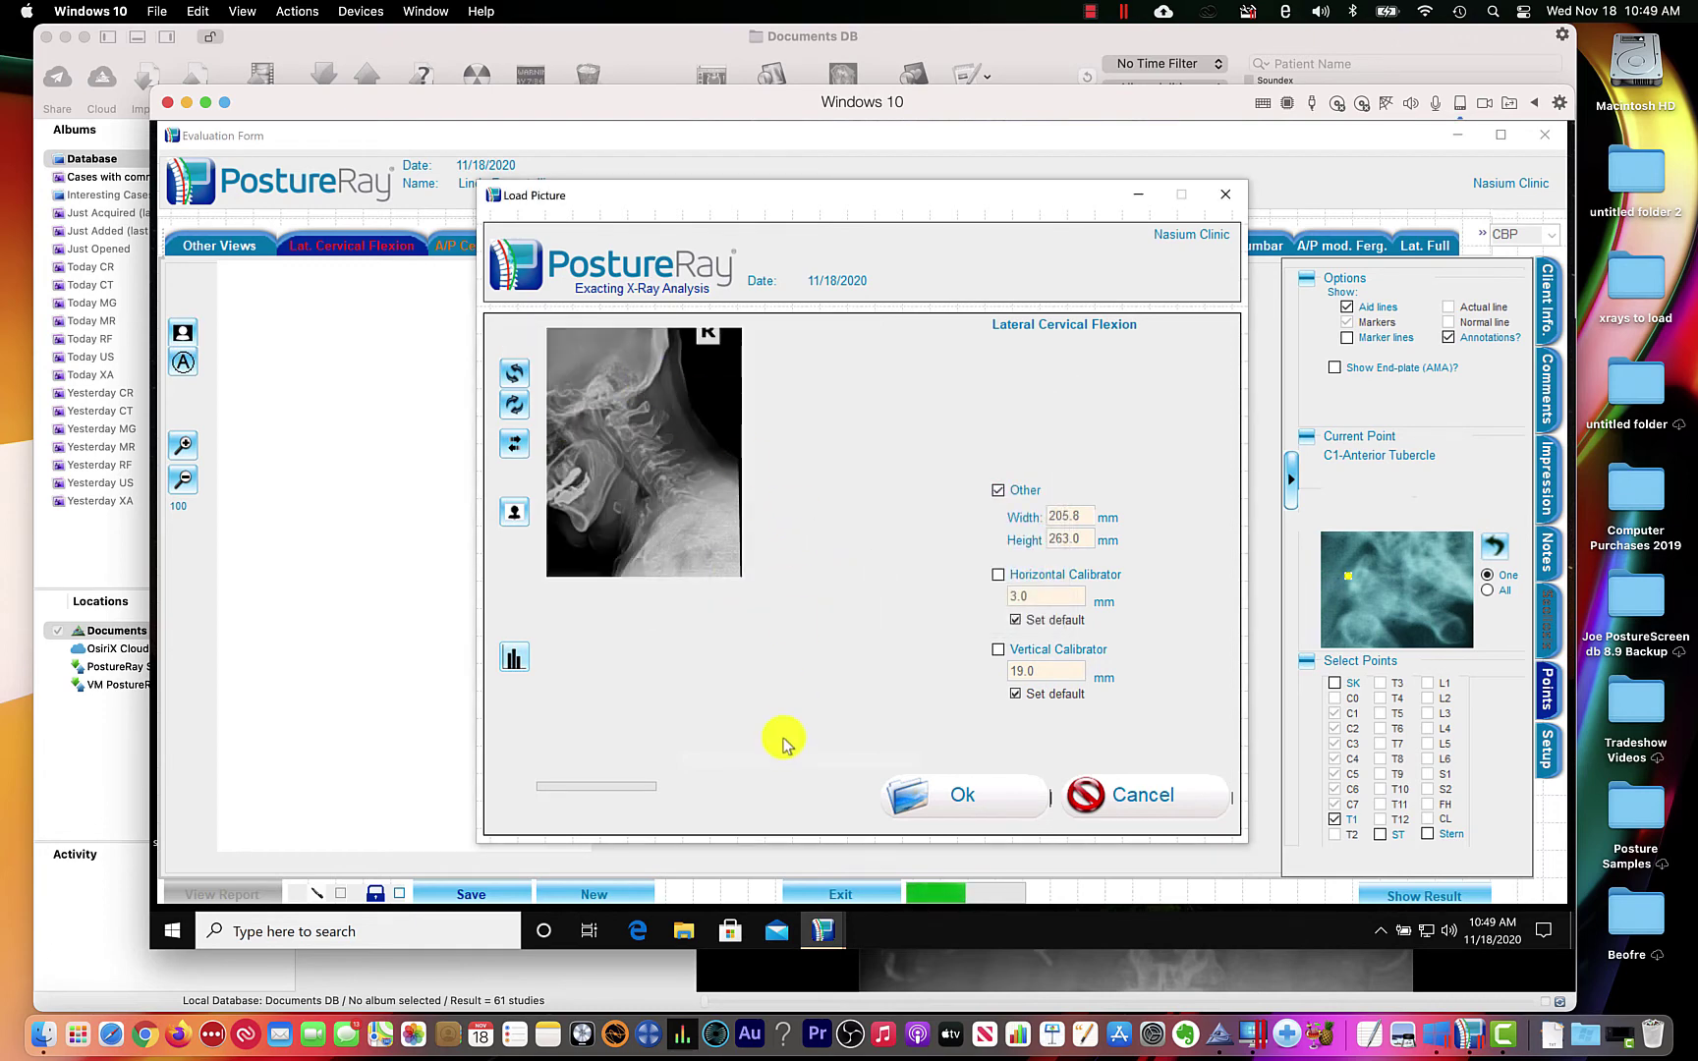
{"action": "left_click", "coordinate": [965, 798]}
Crop the Lateral Cervical Extension X-ray around the cervical spine, keep the cropping, and load it into the evaluation.
{"action": "left_click", "coordinate": [368, 242]}
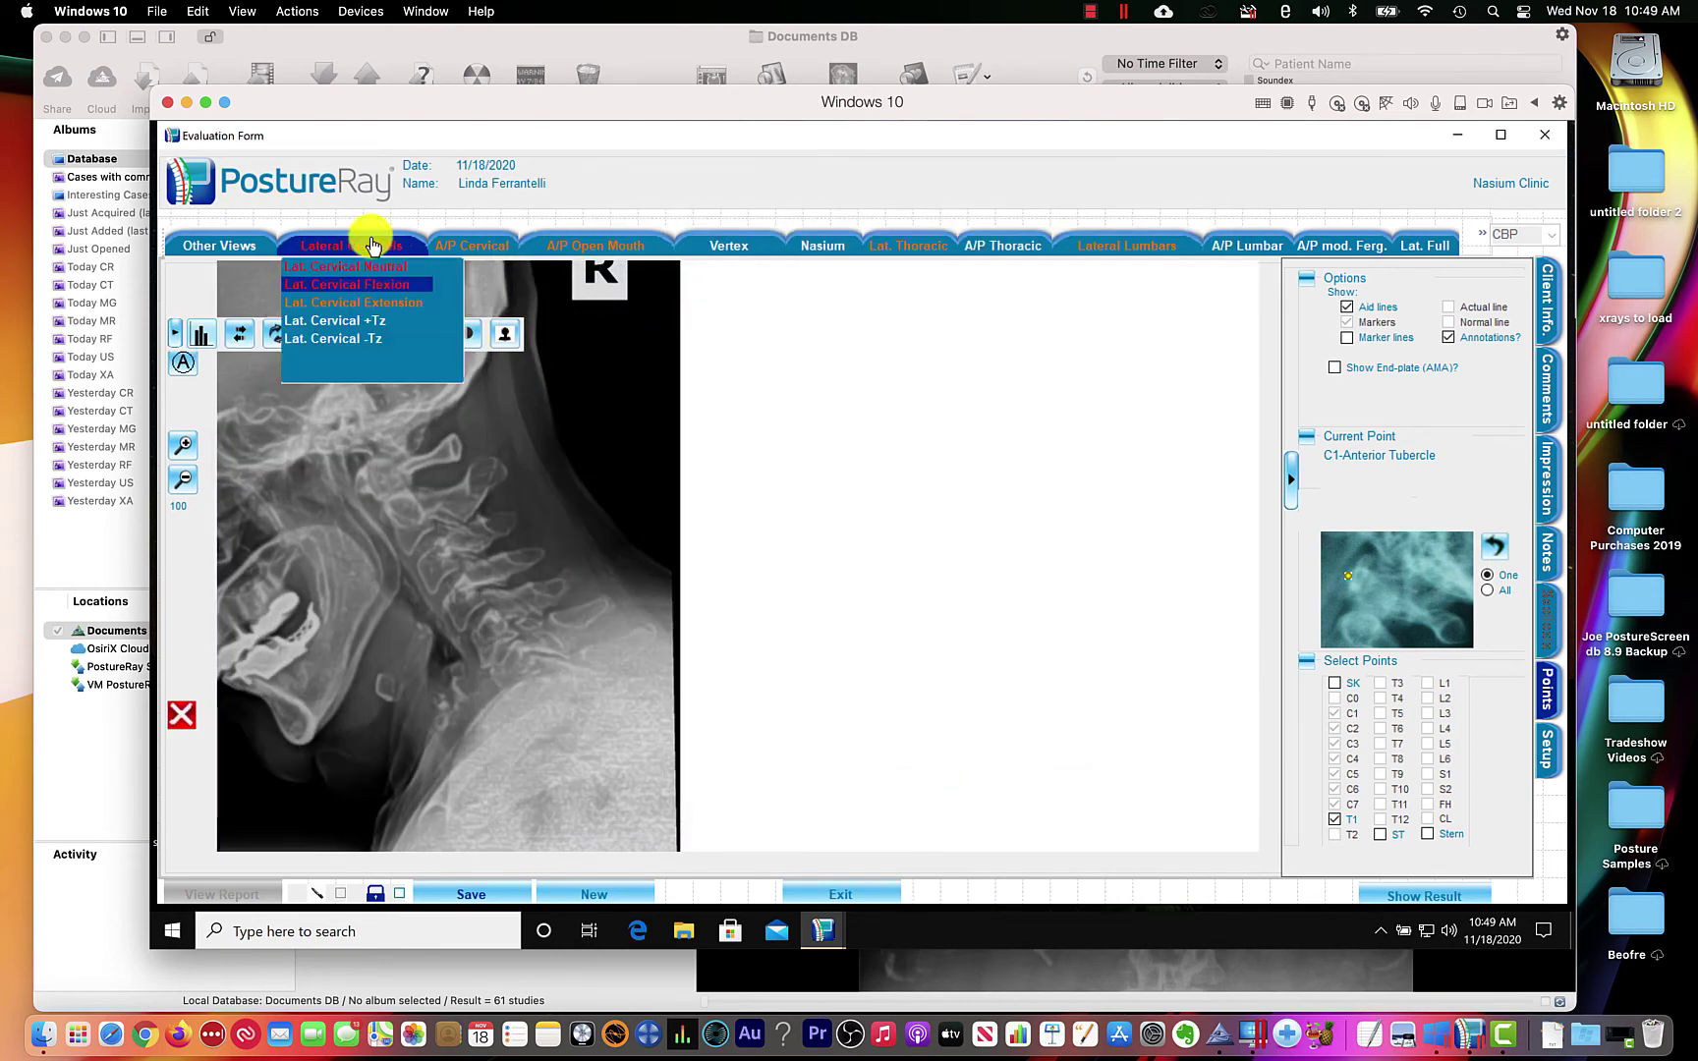
{"action": "left_click", "coordinate": [372, 303]}
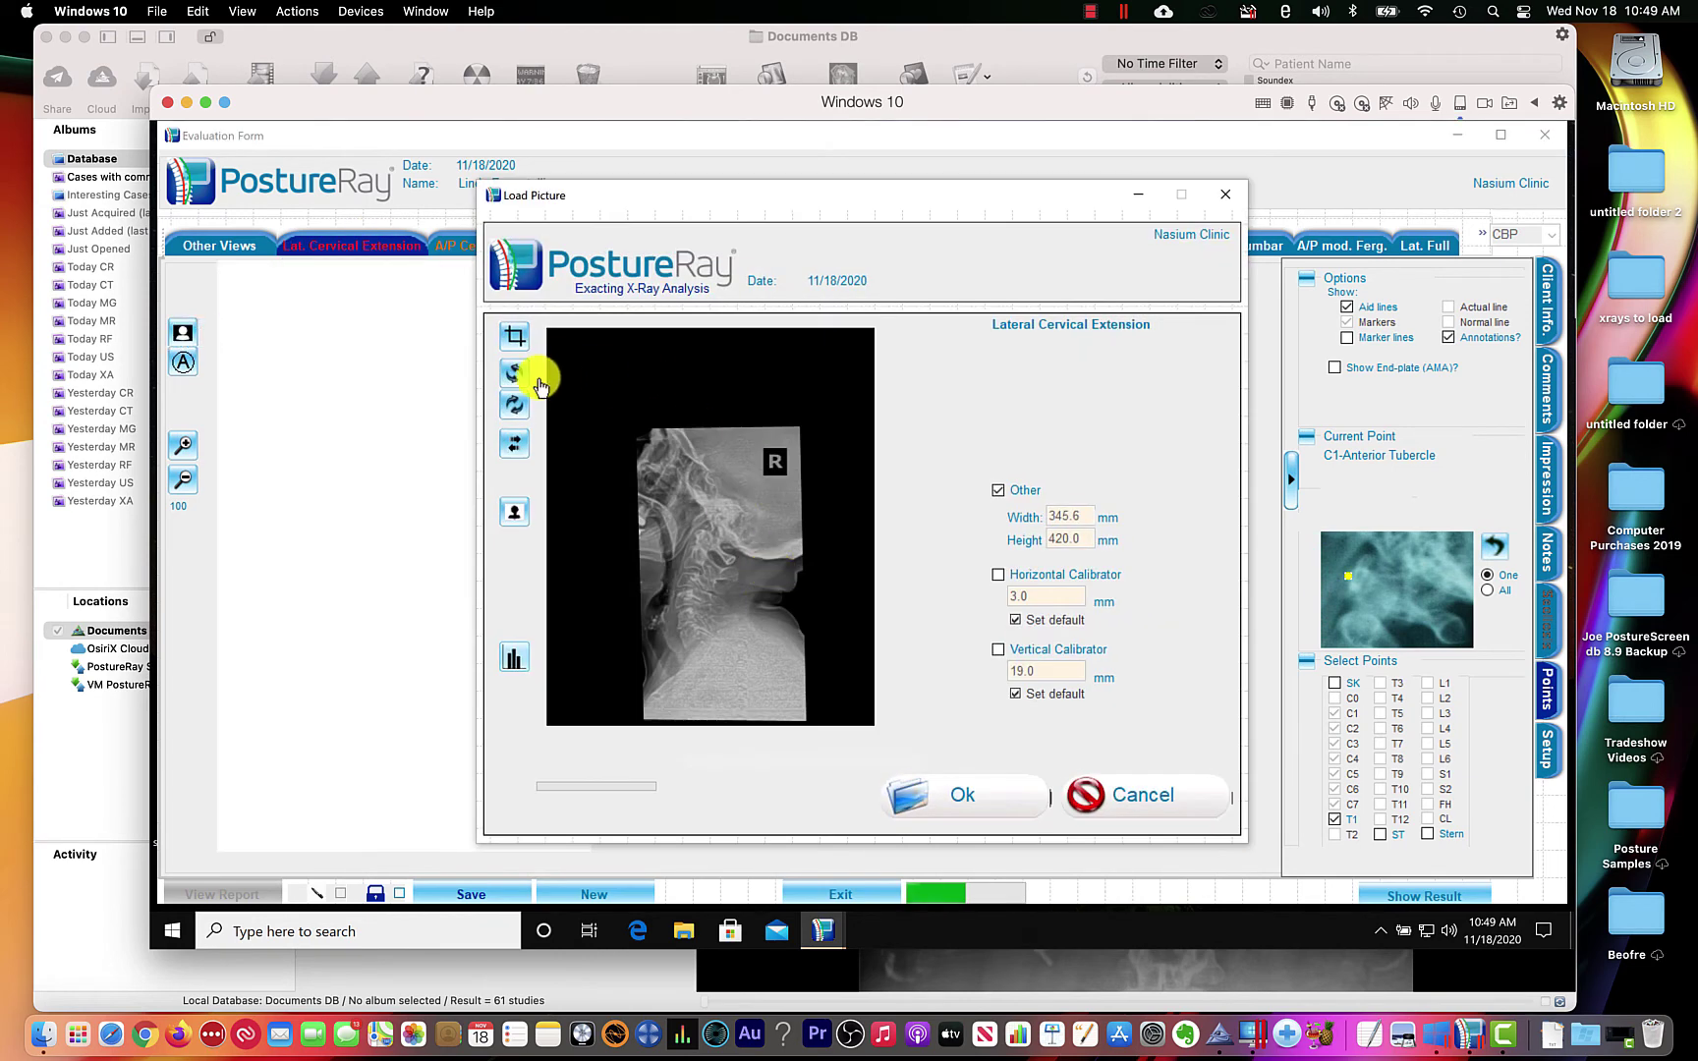
{"action": "left_click_drag", "start_coordinate": [629, 432], "coordinate": [825, 695]}
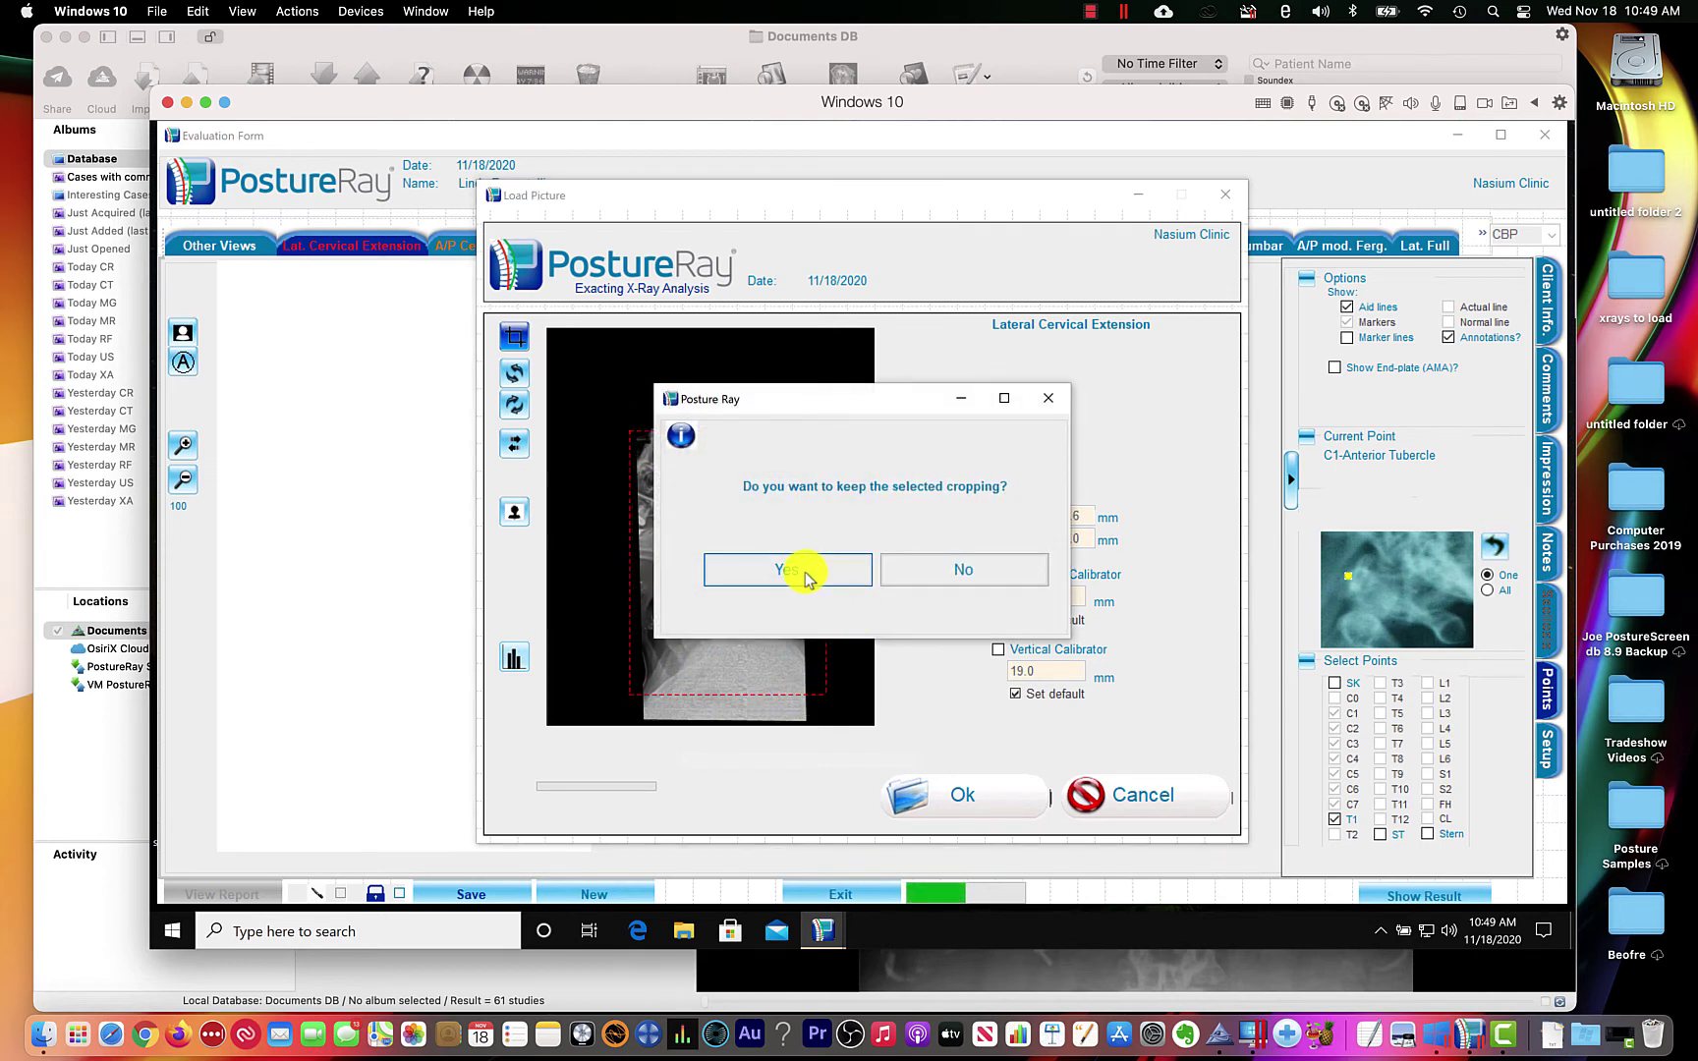
{"action": "left_click", "coordinate": [803, 578]}
{"action": "left_click", "coordinate": [958, 794]}
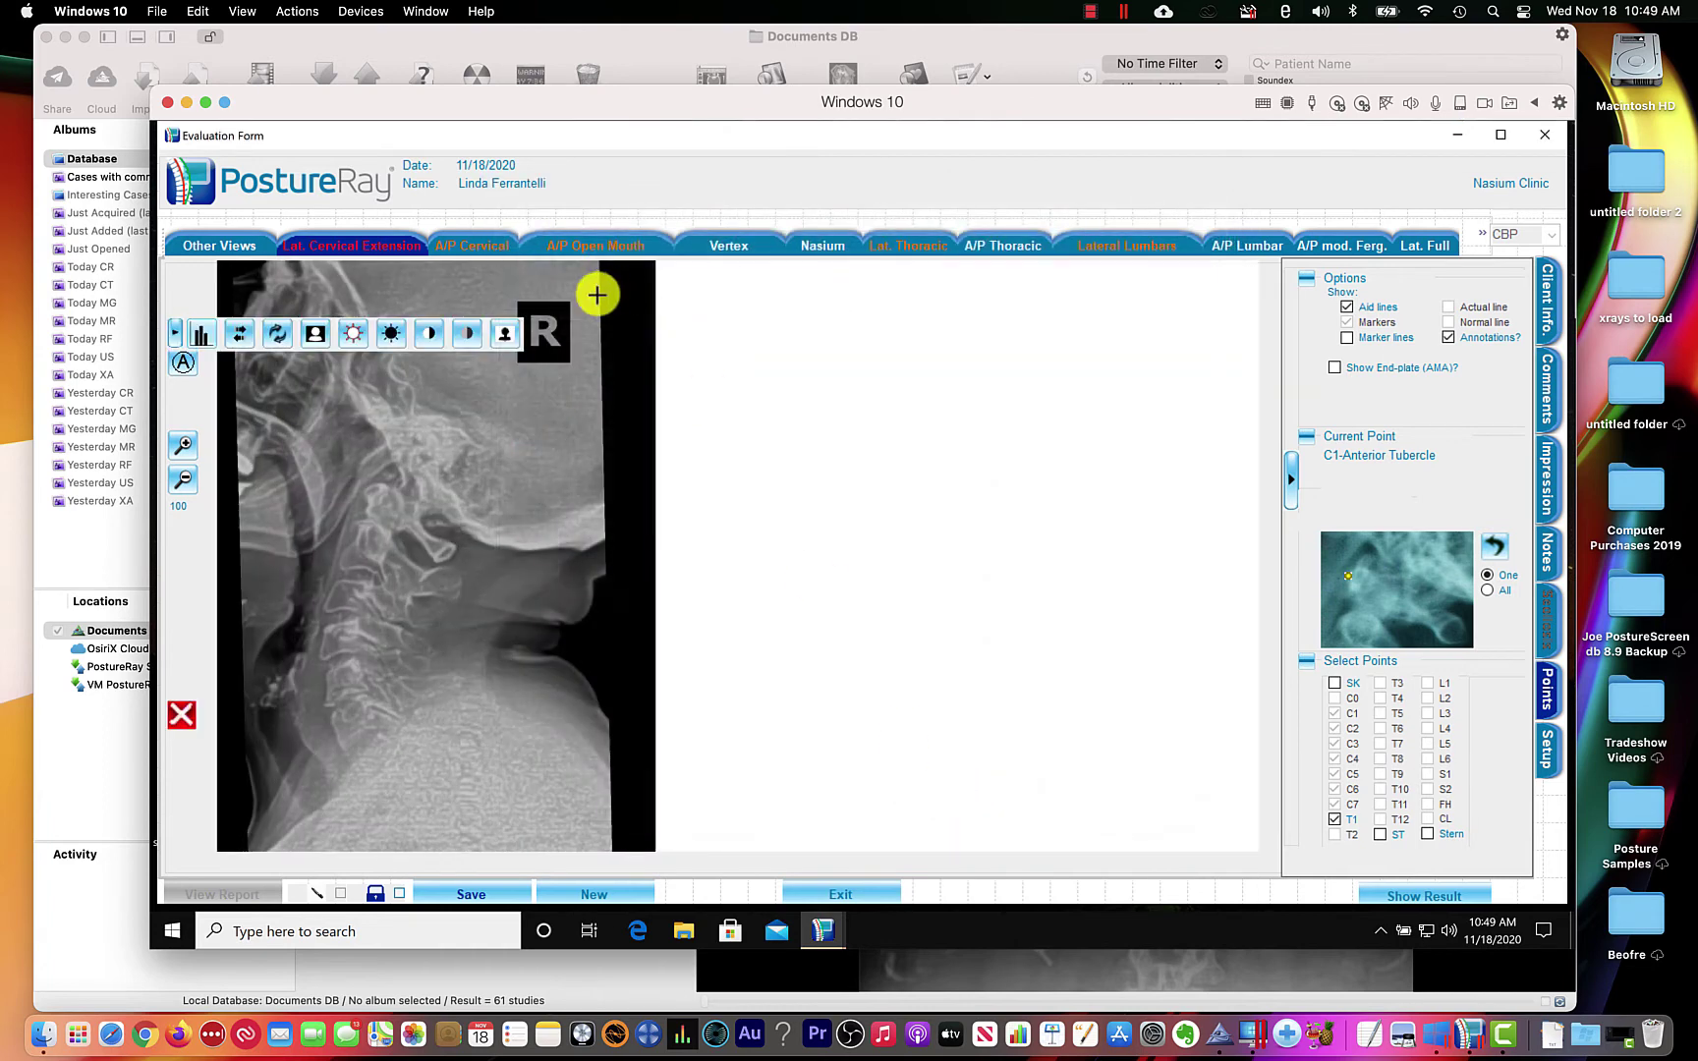
Crop the Anterior/Posterior Cervical X-ray to its exposed area, about 158 × 275 mm, and load it into the evaluation.
{"action": "left_click", "coordinate": [480, 246]}
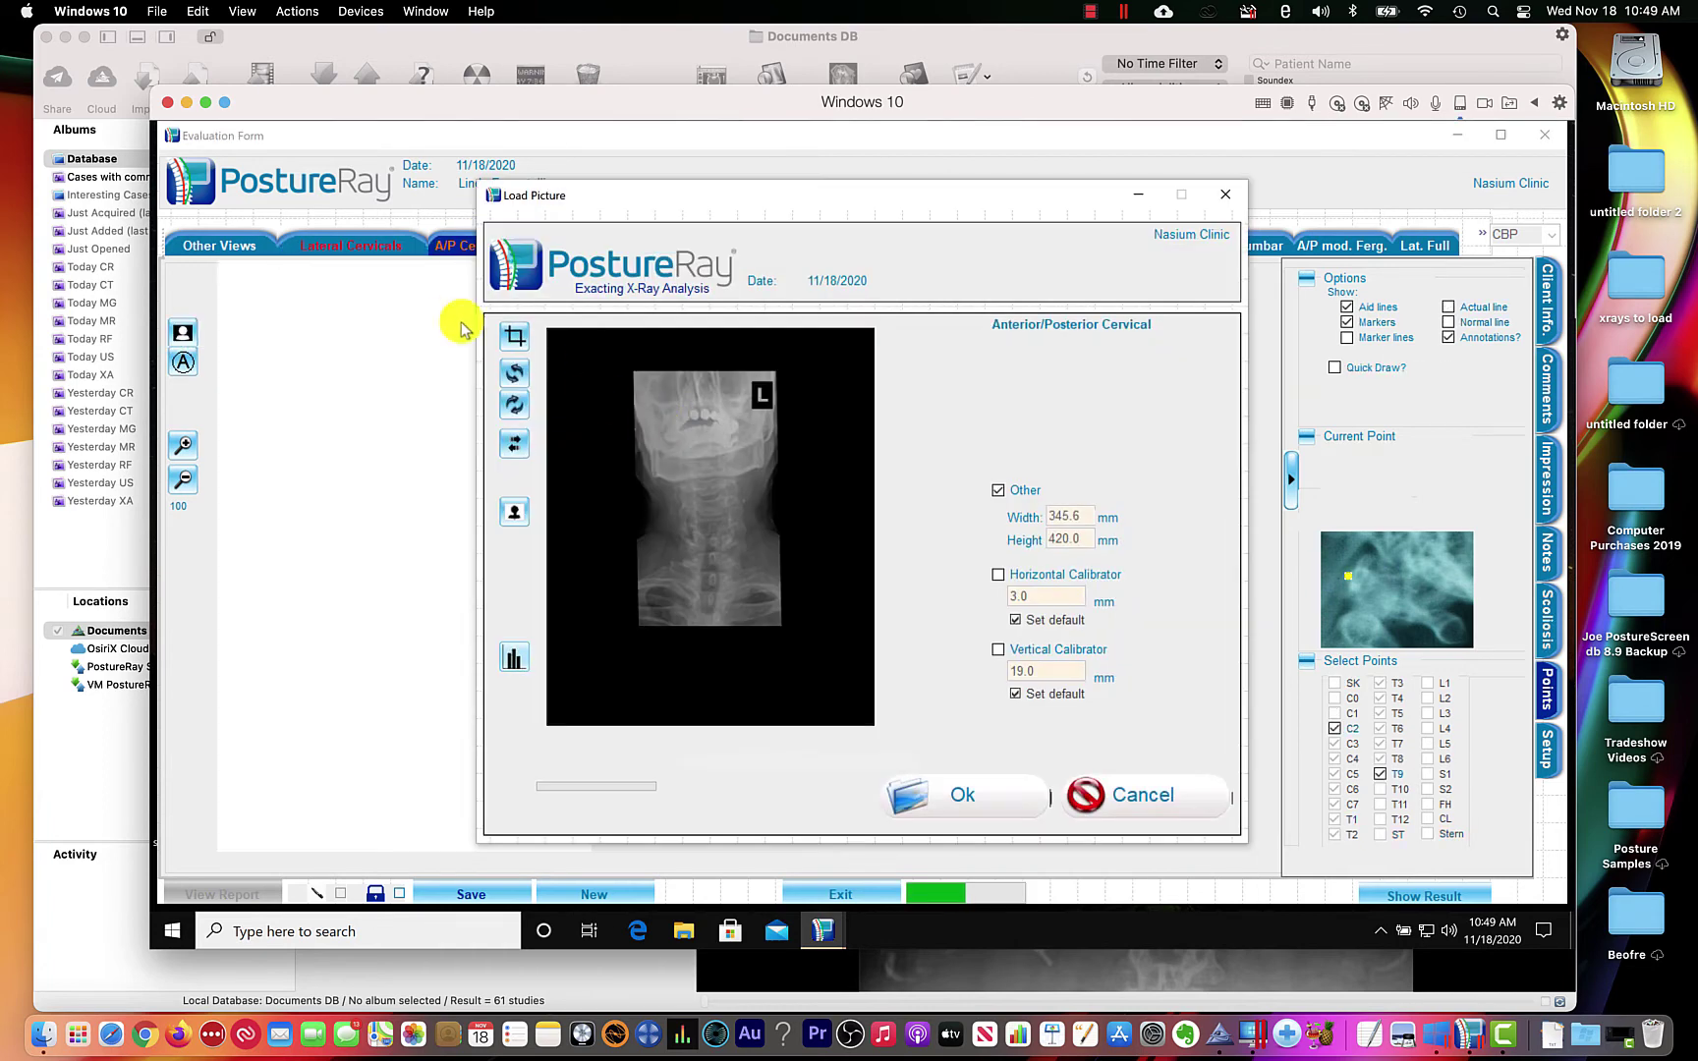
{"action": "left_click", "coordinate": [514, 336]}
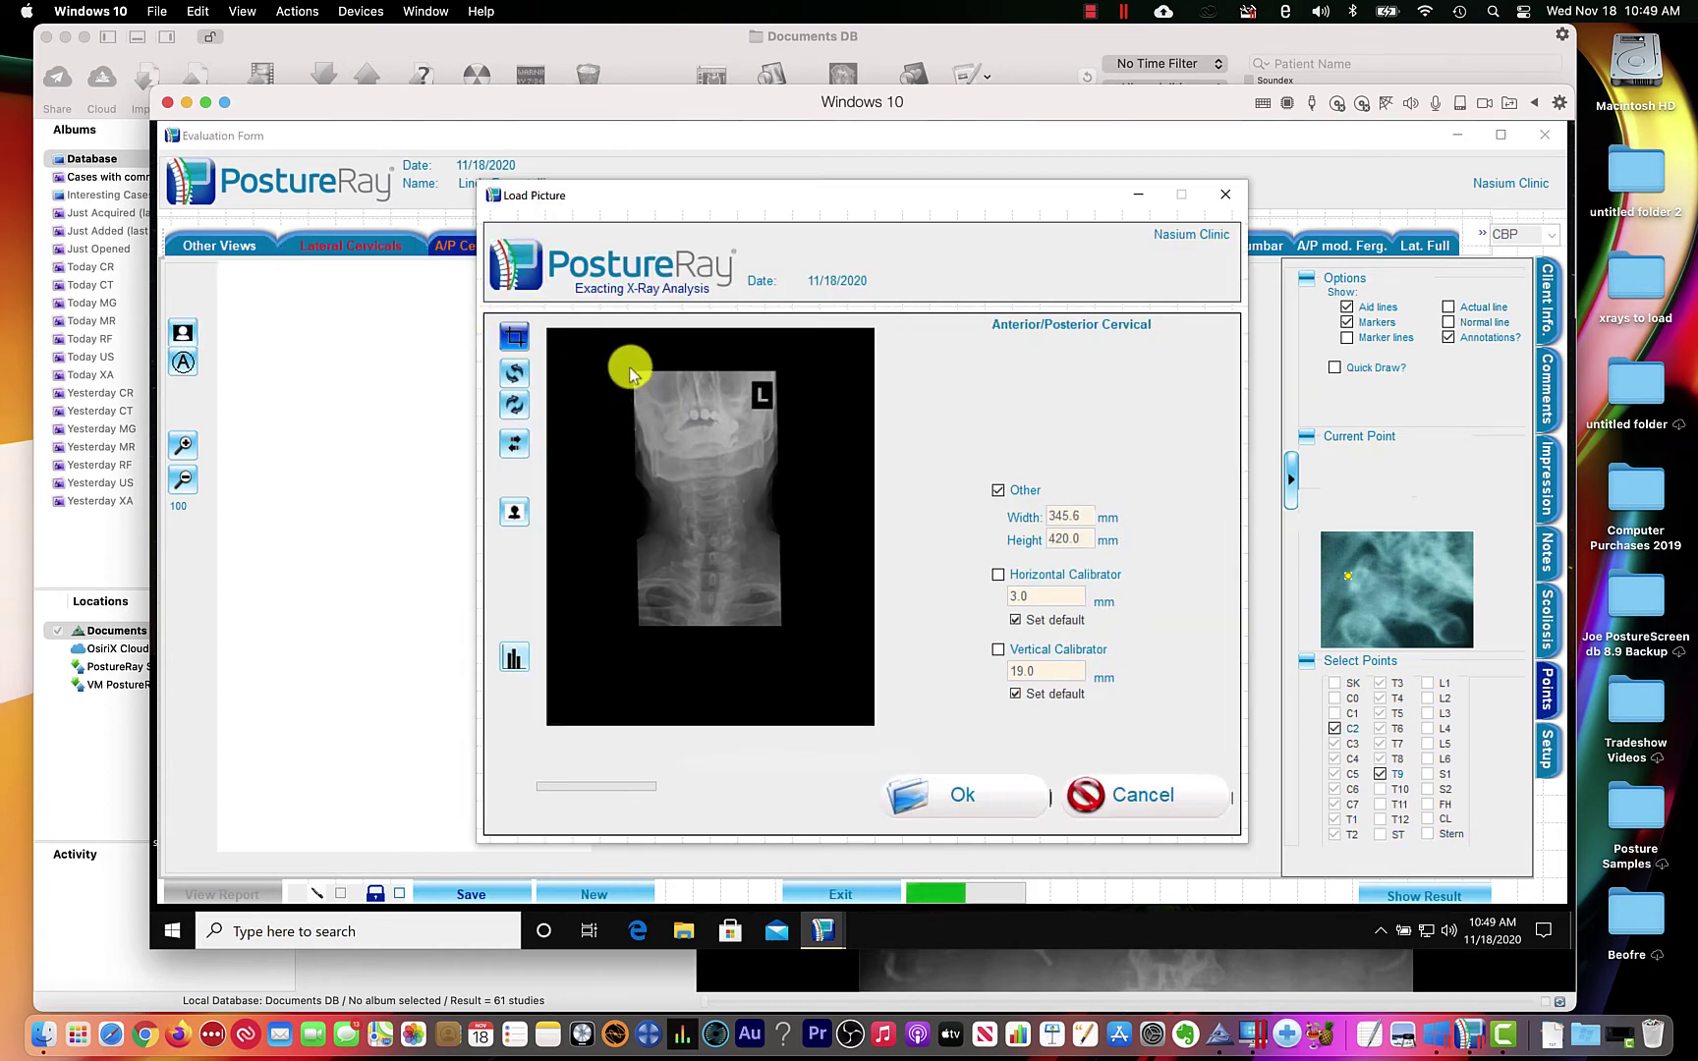
{"action": "left_click_drag", "start_coordinate": [631, 366], "coordinate": [780, 626]}
{"action": "left_click", "coordinate": [801, 569]}
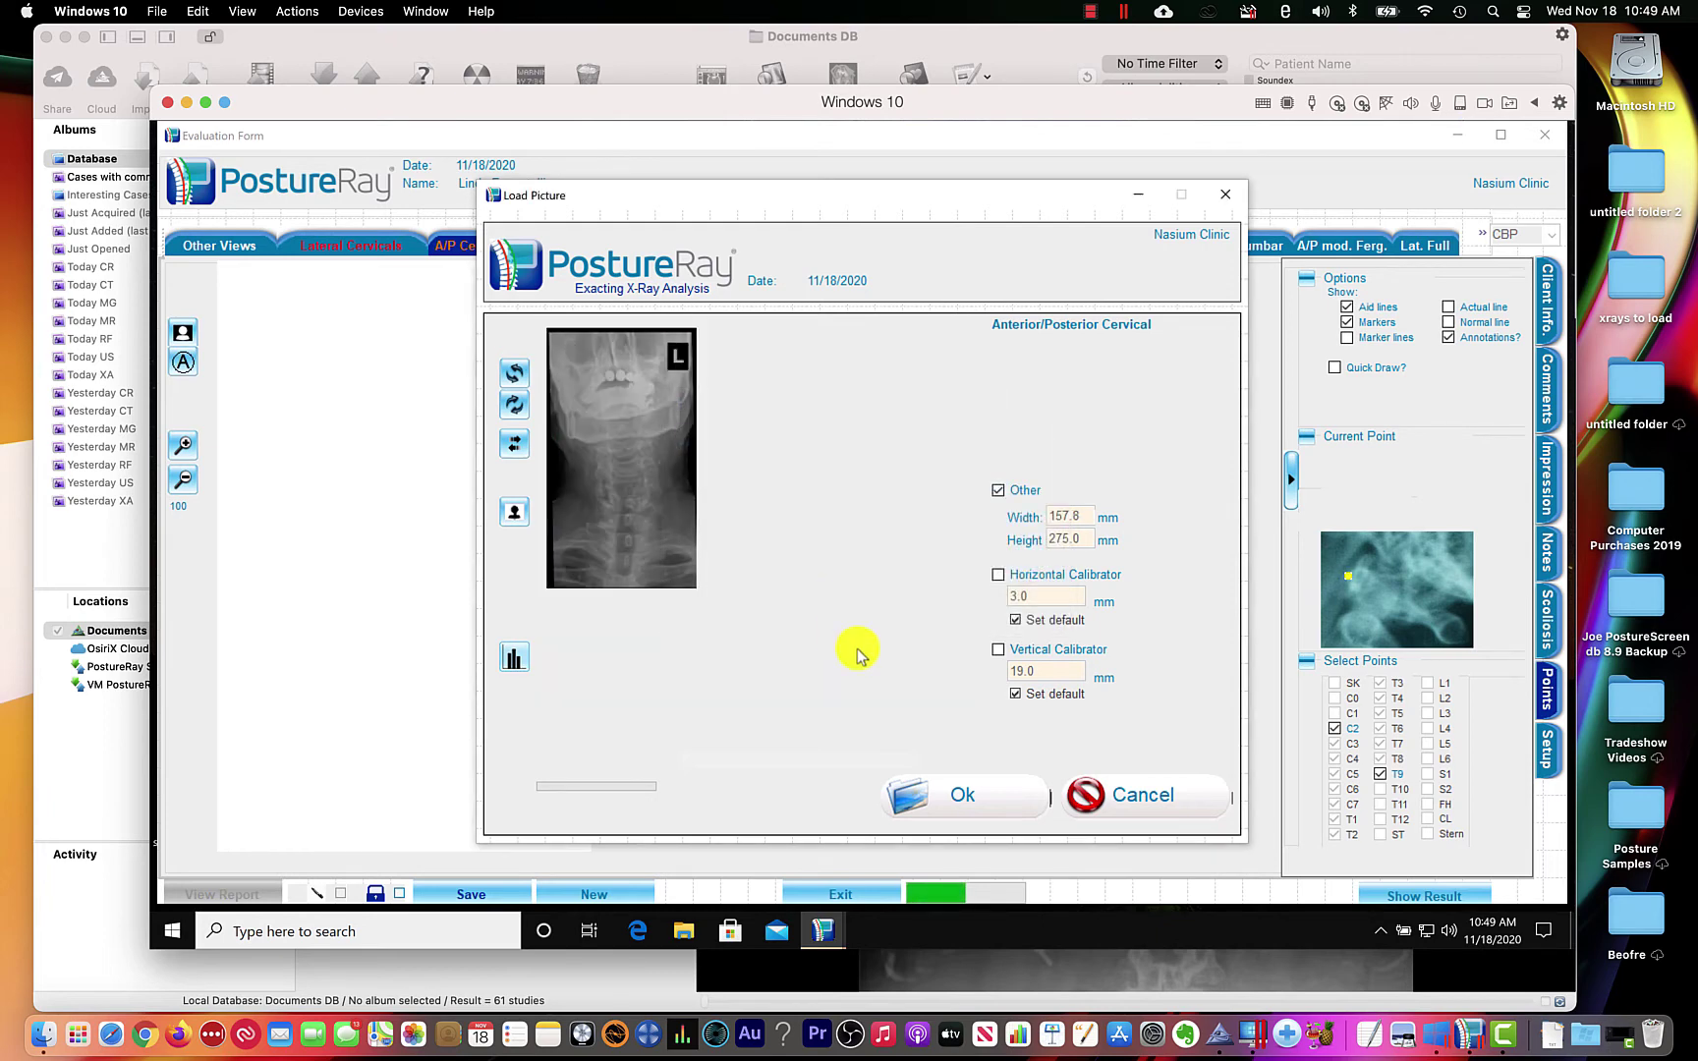
{"action": "left_click", "coordinate": [956, 786]}
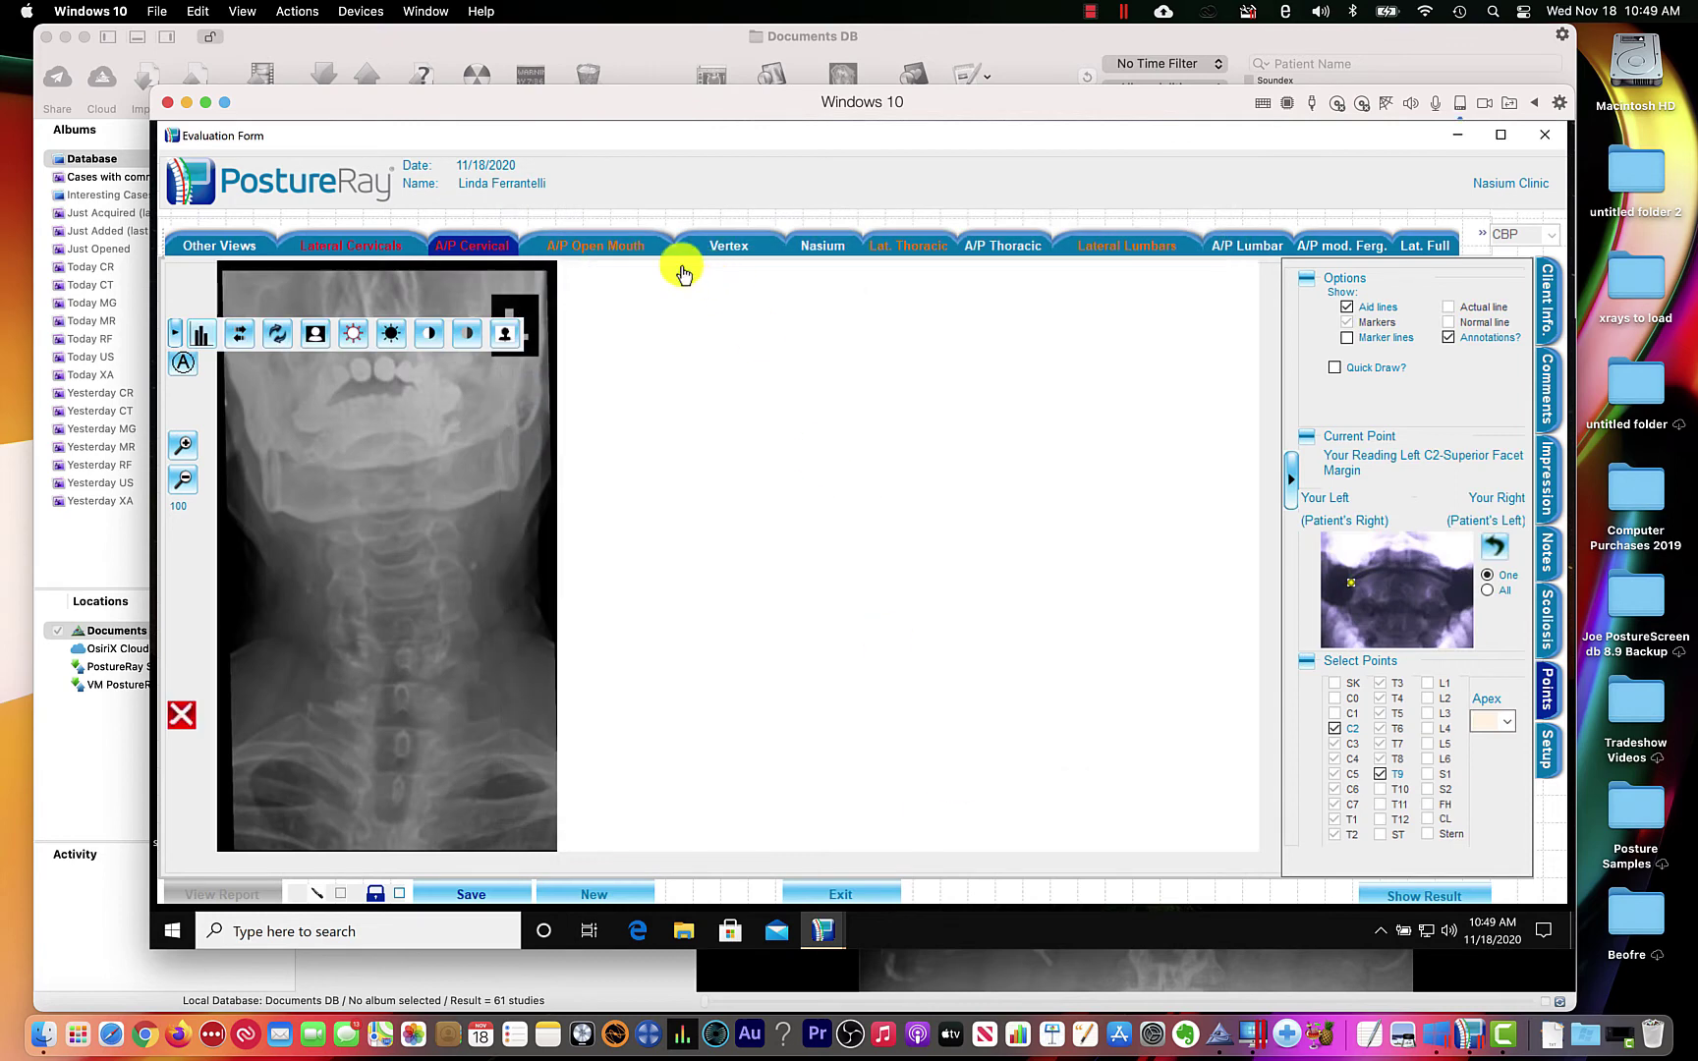
Crop the Anterior/Posterior Open Mouth Neutral X-ray to its exposed area and load it into the evaluation.
{"action": "left_click", "coordinate": [594, 247]}
{"action": "left_click", "coordinate": [603, 269]}
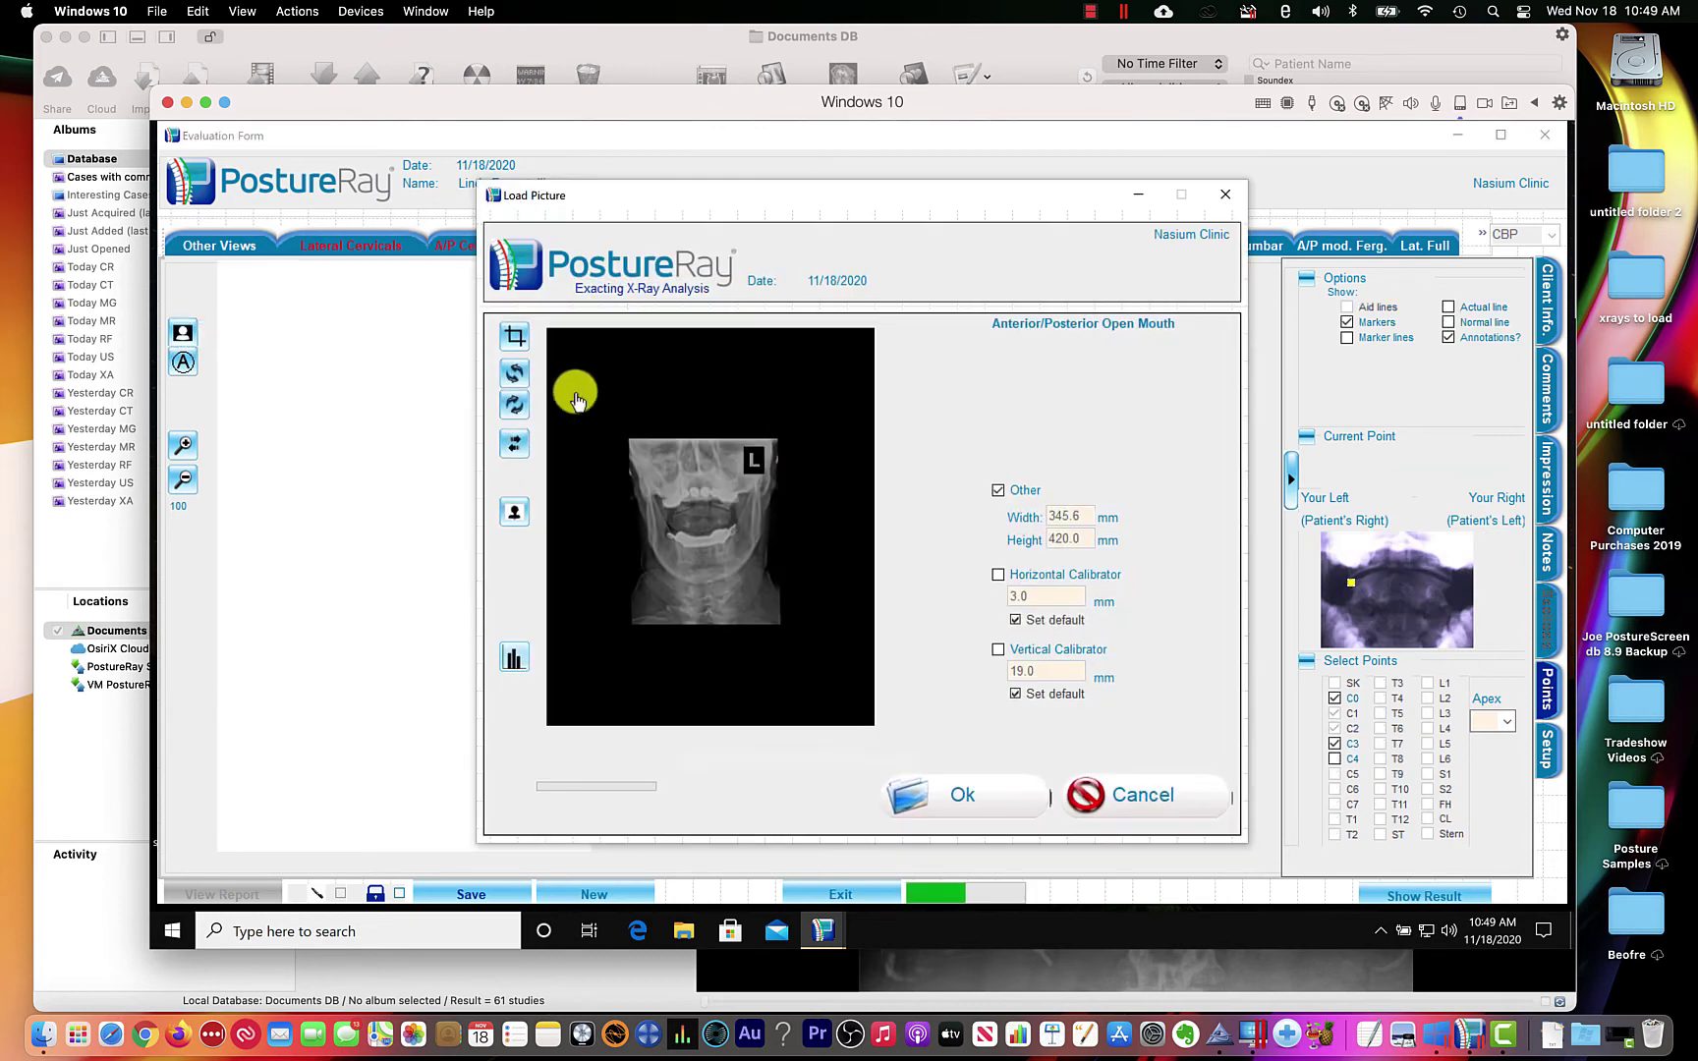
{"action": "left_click_drag", "start_coordinate": [629, 438], "coordinate": [778, 627]}
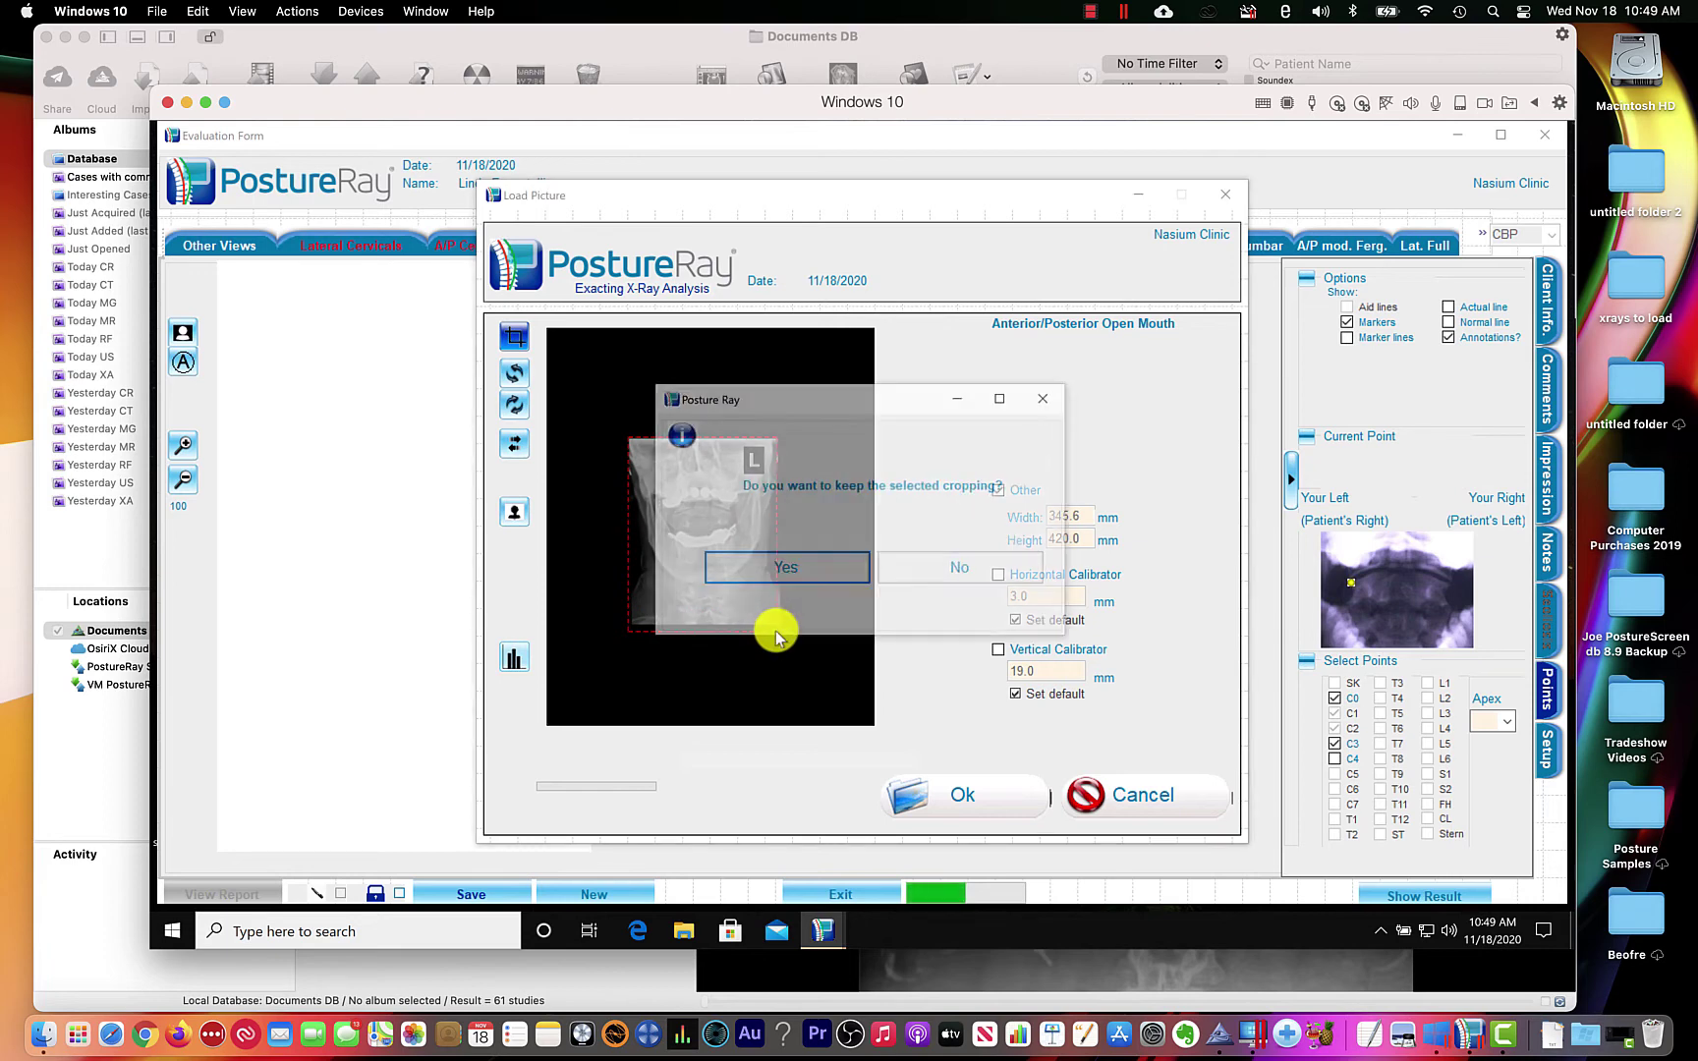
{"action": "left_click", "coordinate": [789, 567]}
{"action": "left_click", "coordinate": [958, 791]}
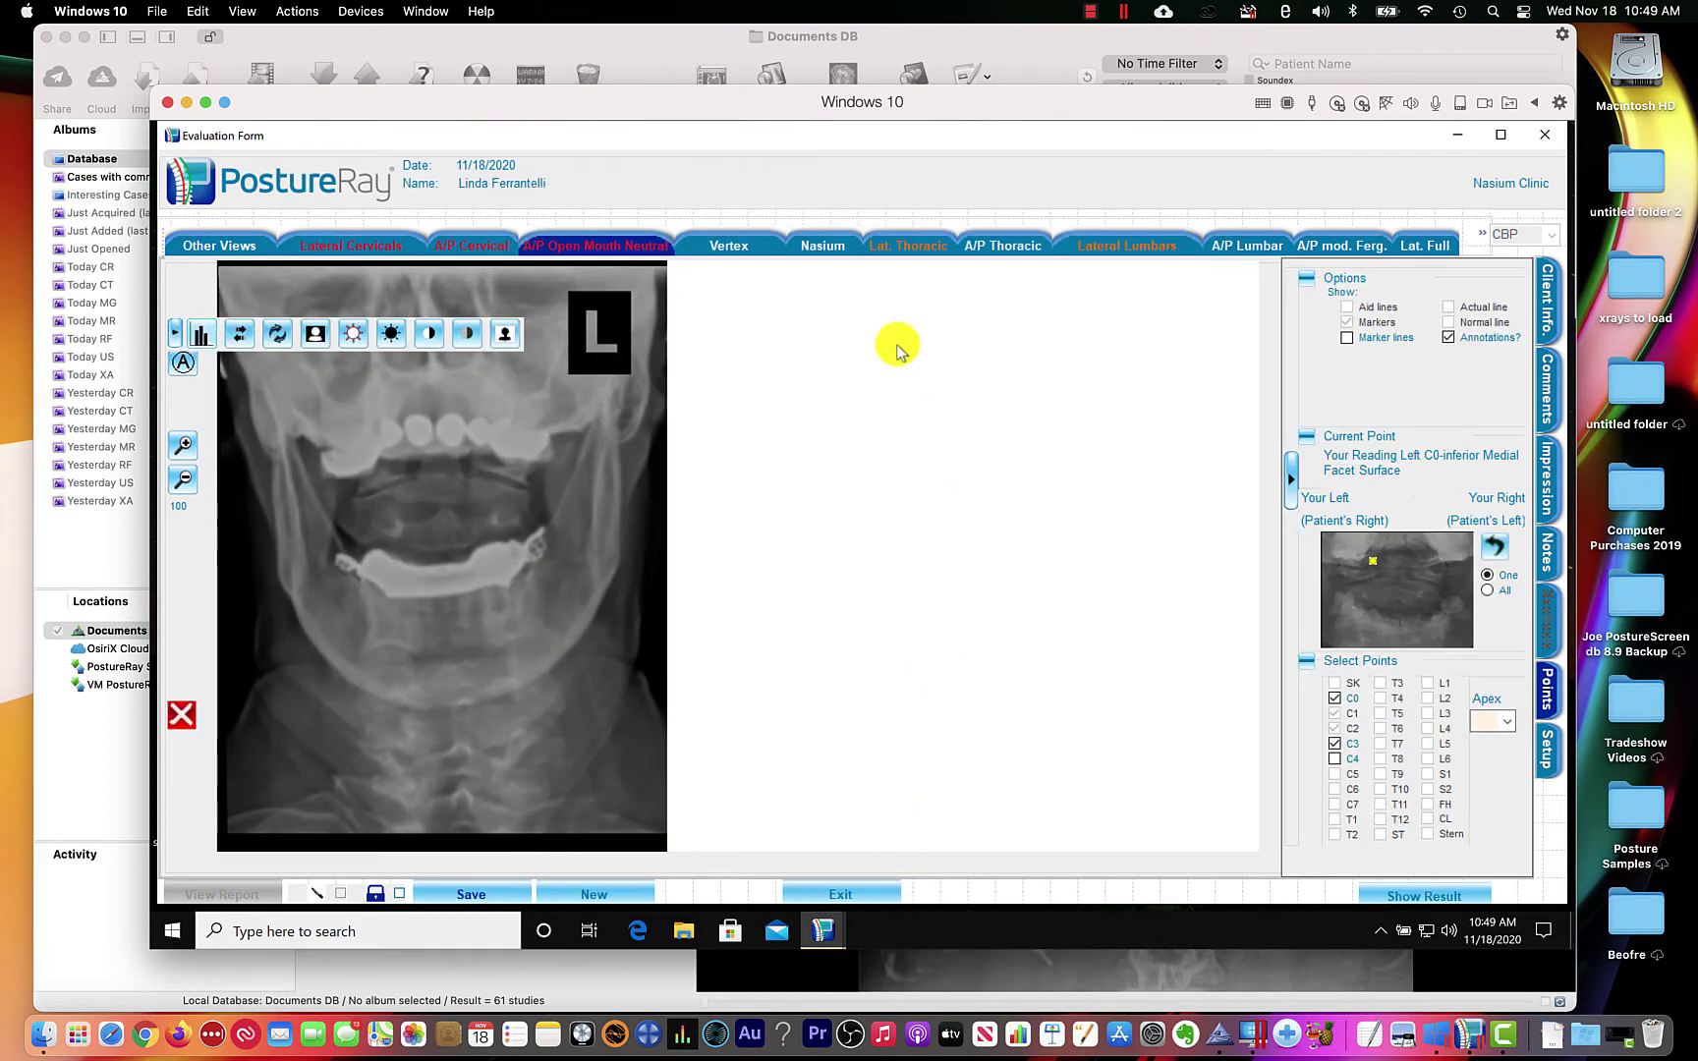
Load the Lateral Thoracic and Lateral Lumbar Neutral X-rays into the evaluation without cropping them.
{"action": "left_click", "coordinate": [906, 251]}
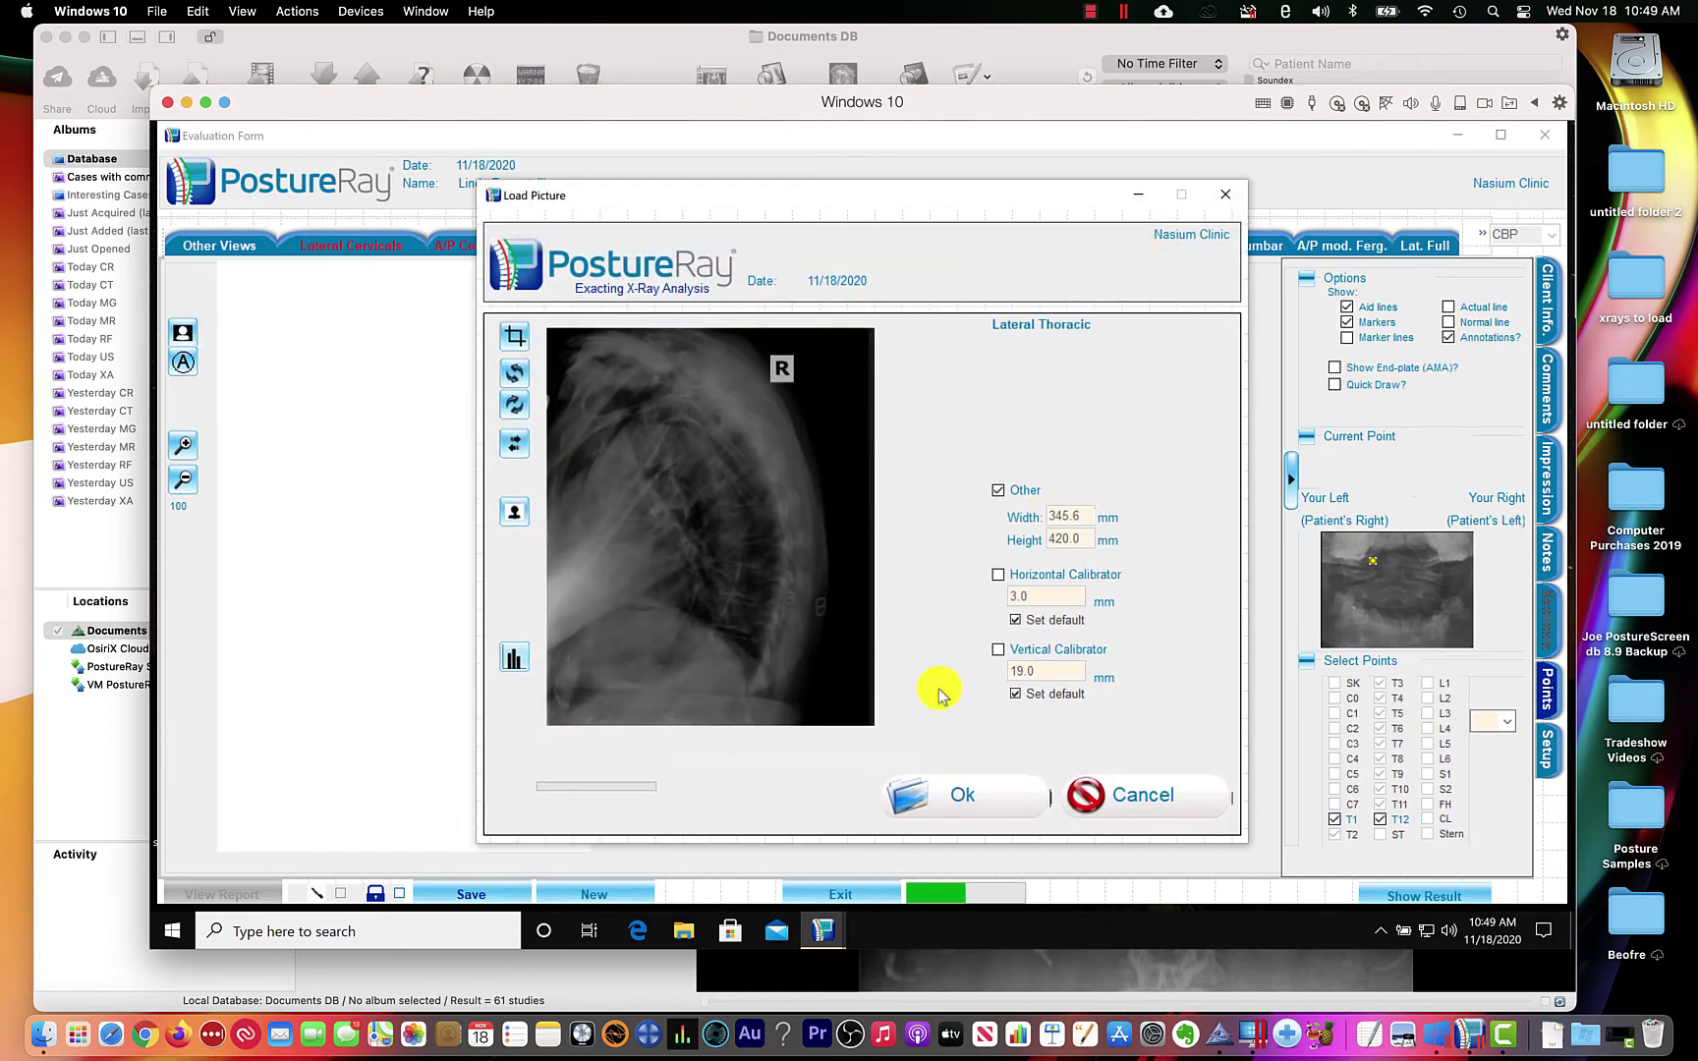
{"action": "left_click", "coordinate": [977, 789]}
{"action": "left_click", "coordinate": [1102, 247]}
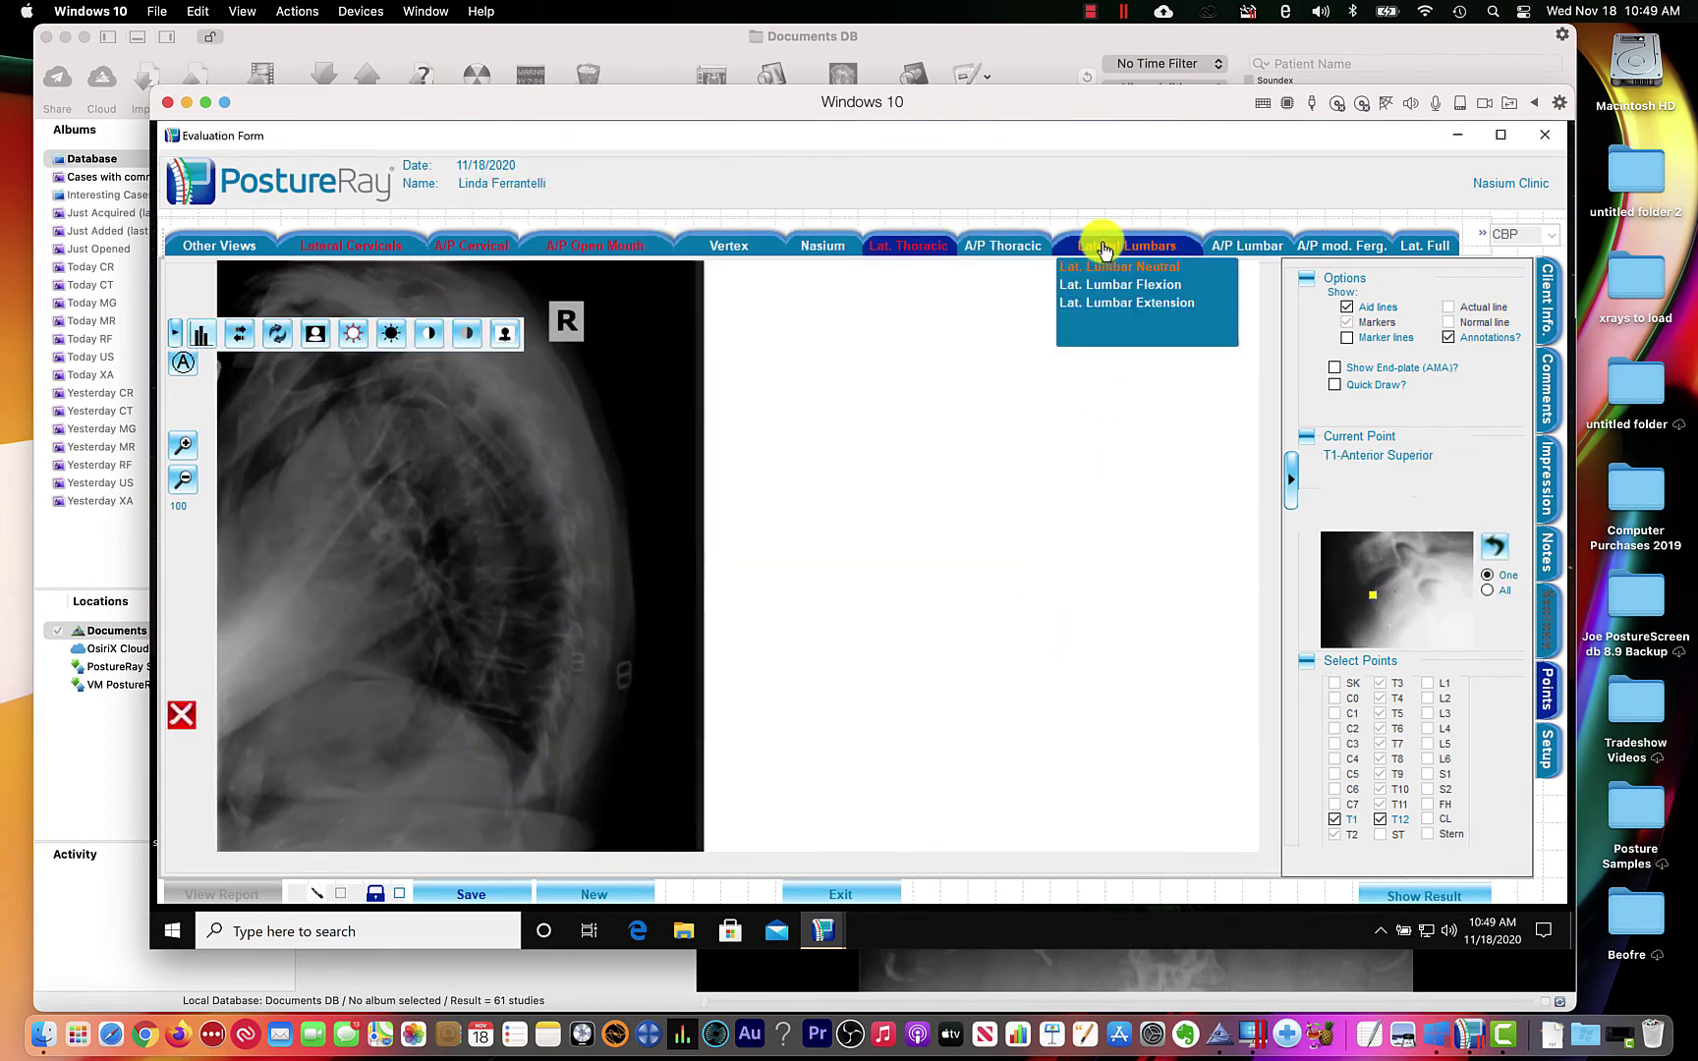
{"action": "left_click", "coordinate": [1102, 265]}
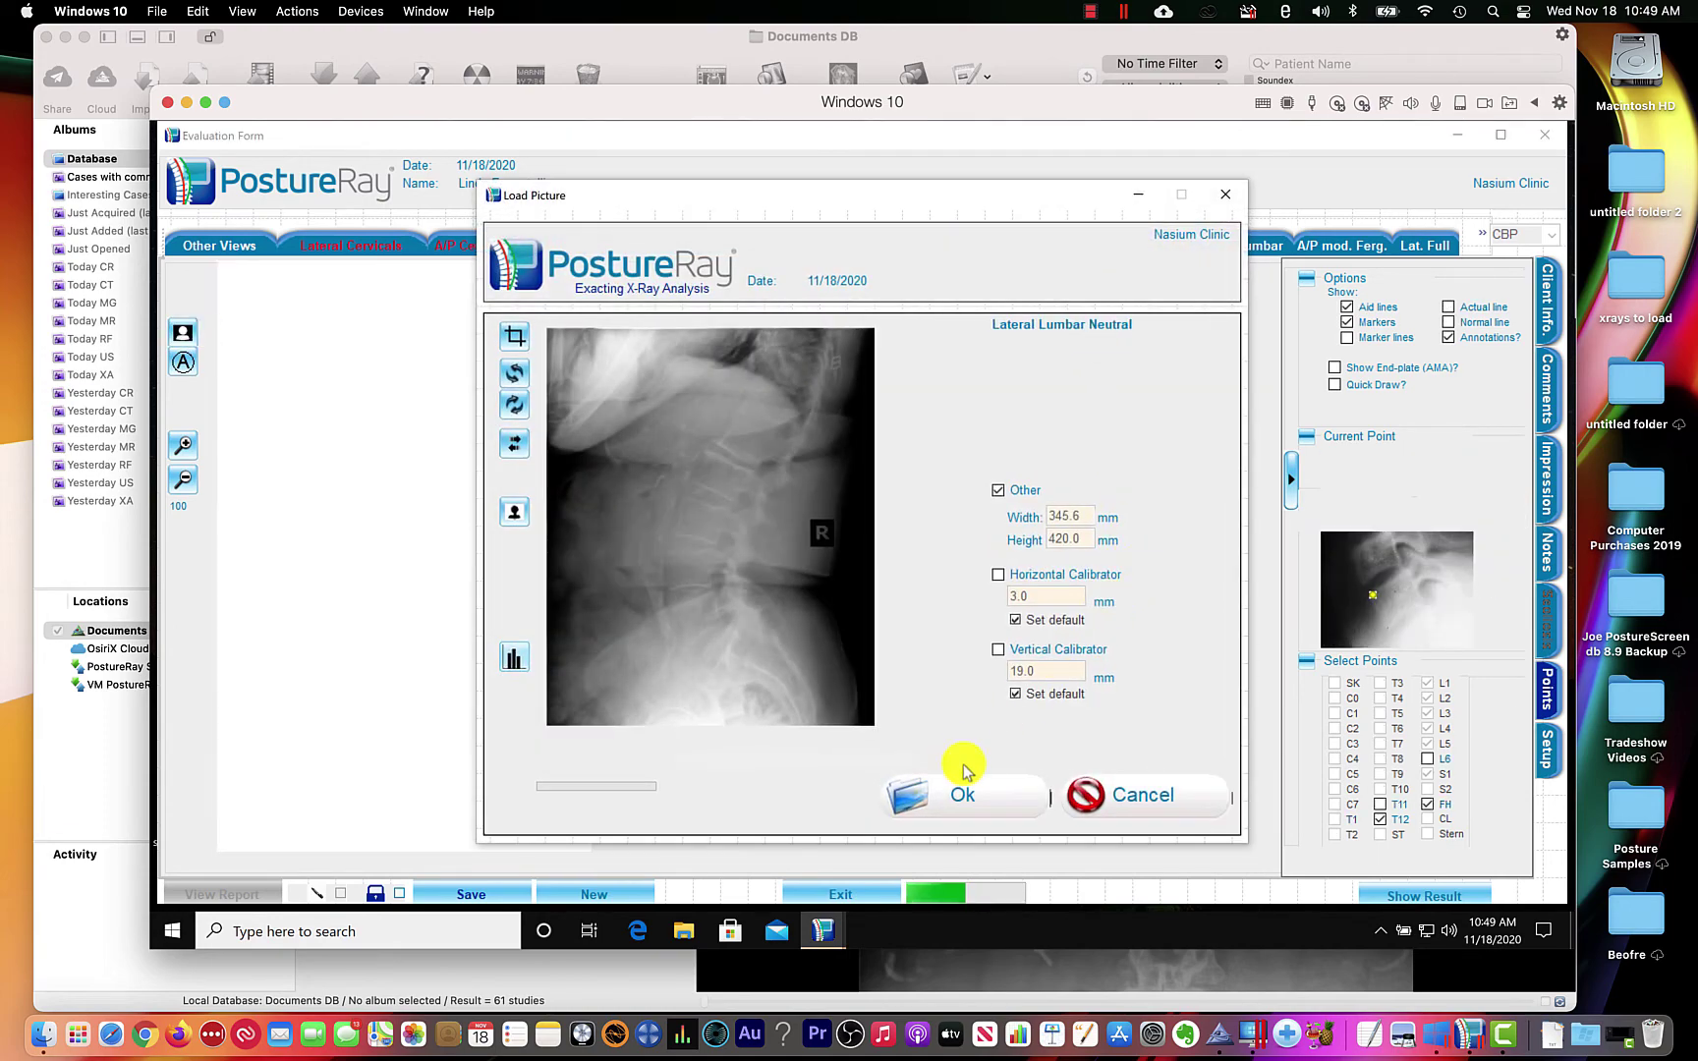
{"action": "left_click", "coordinate": [961, 791]}
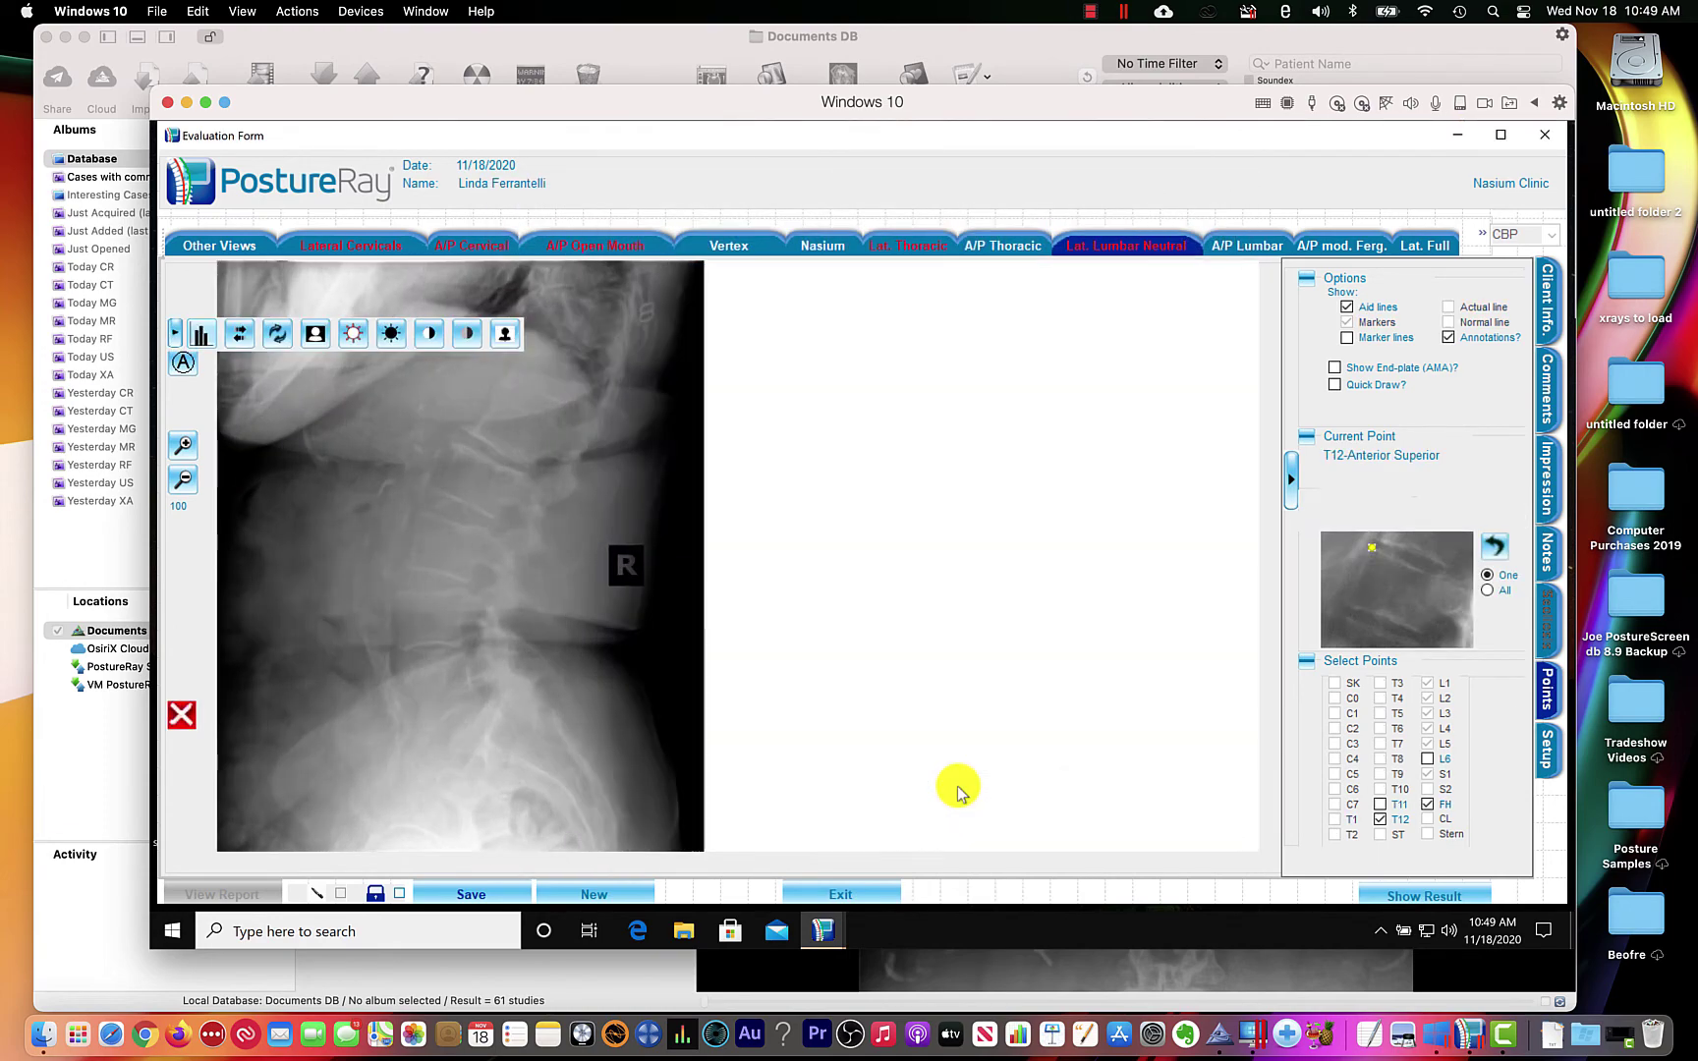
Save the evaluation with the loaded X-rays and exit the evaluation form.
{"action": "left_click", "coordinate": [475, 896]}
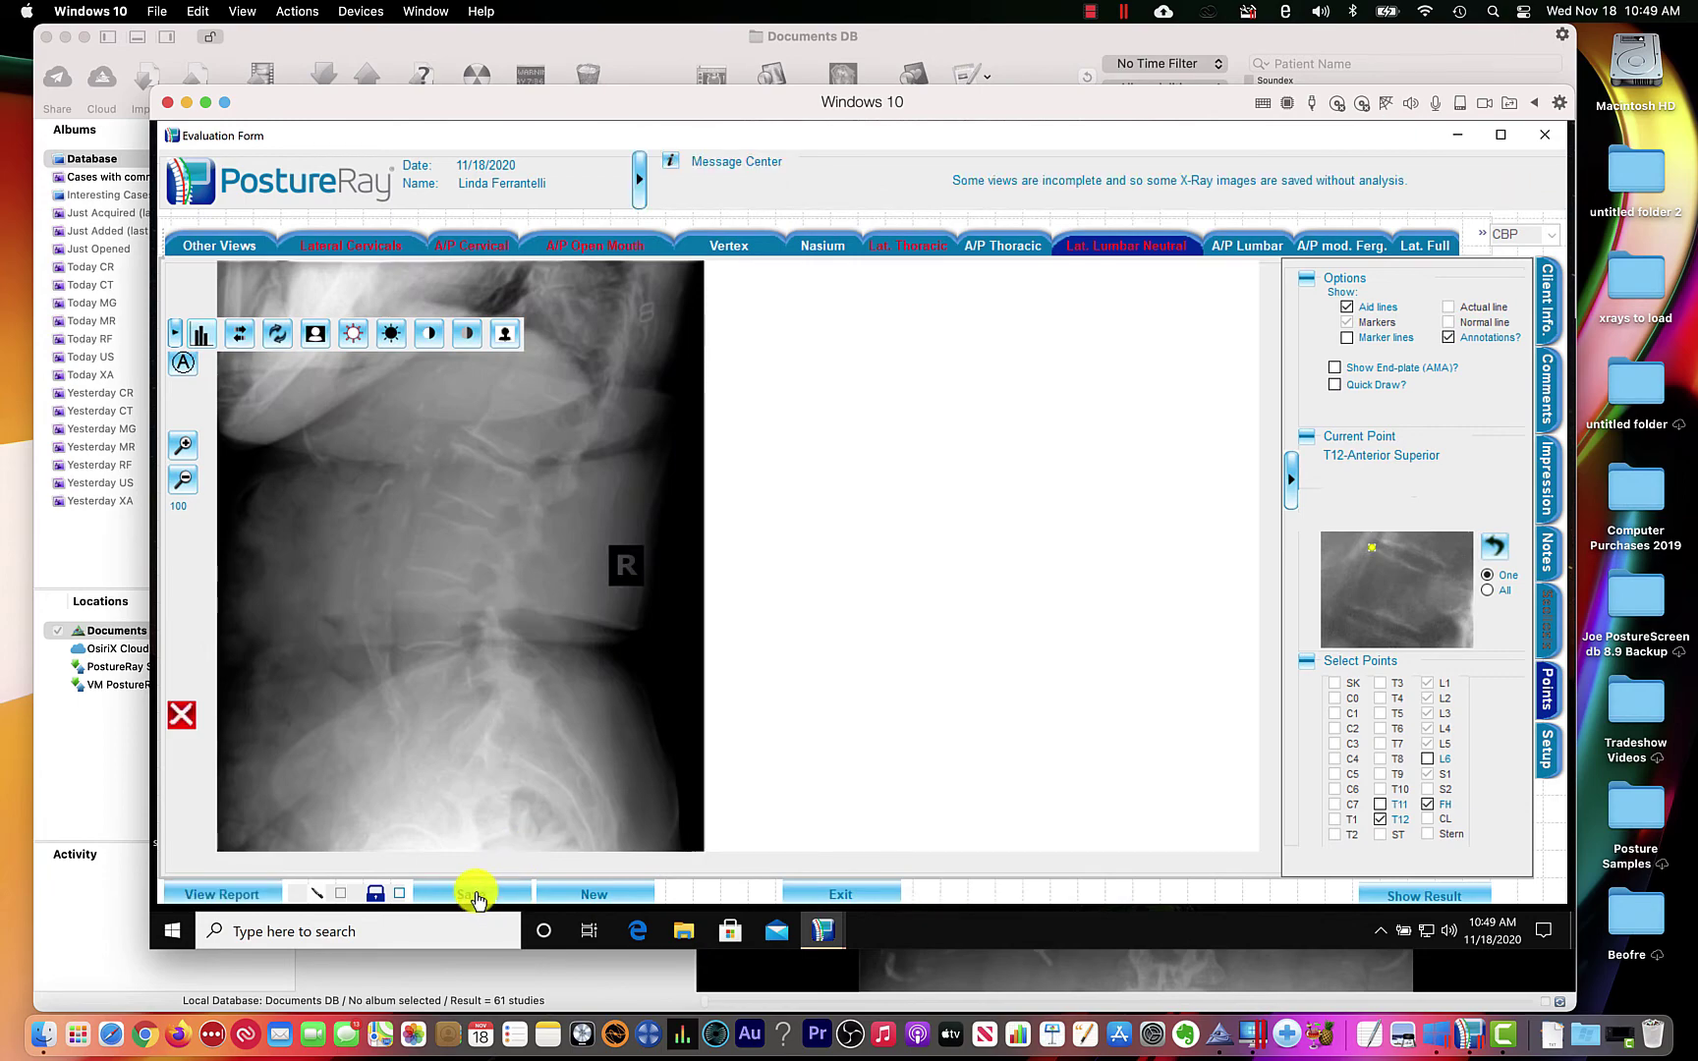
{"action": "left_click", "coordinate": [852, 891]}
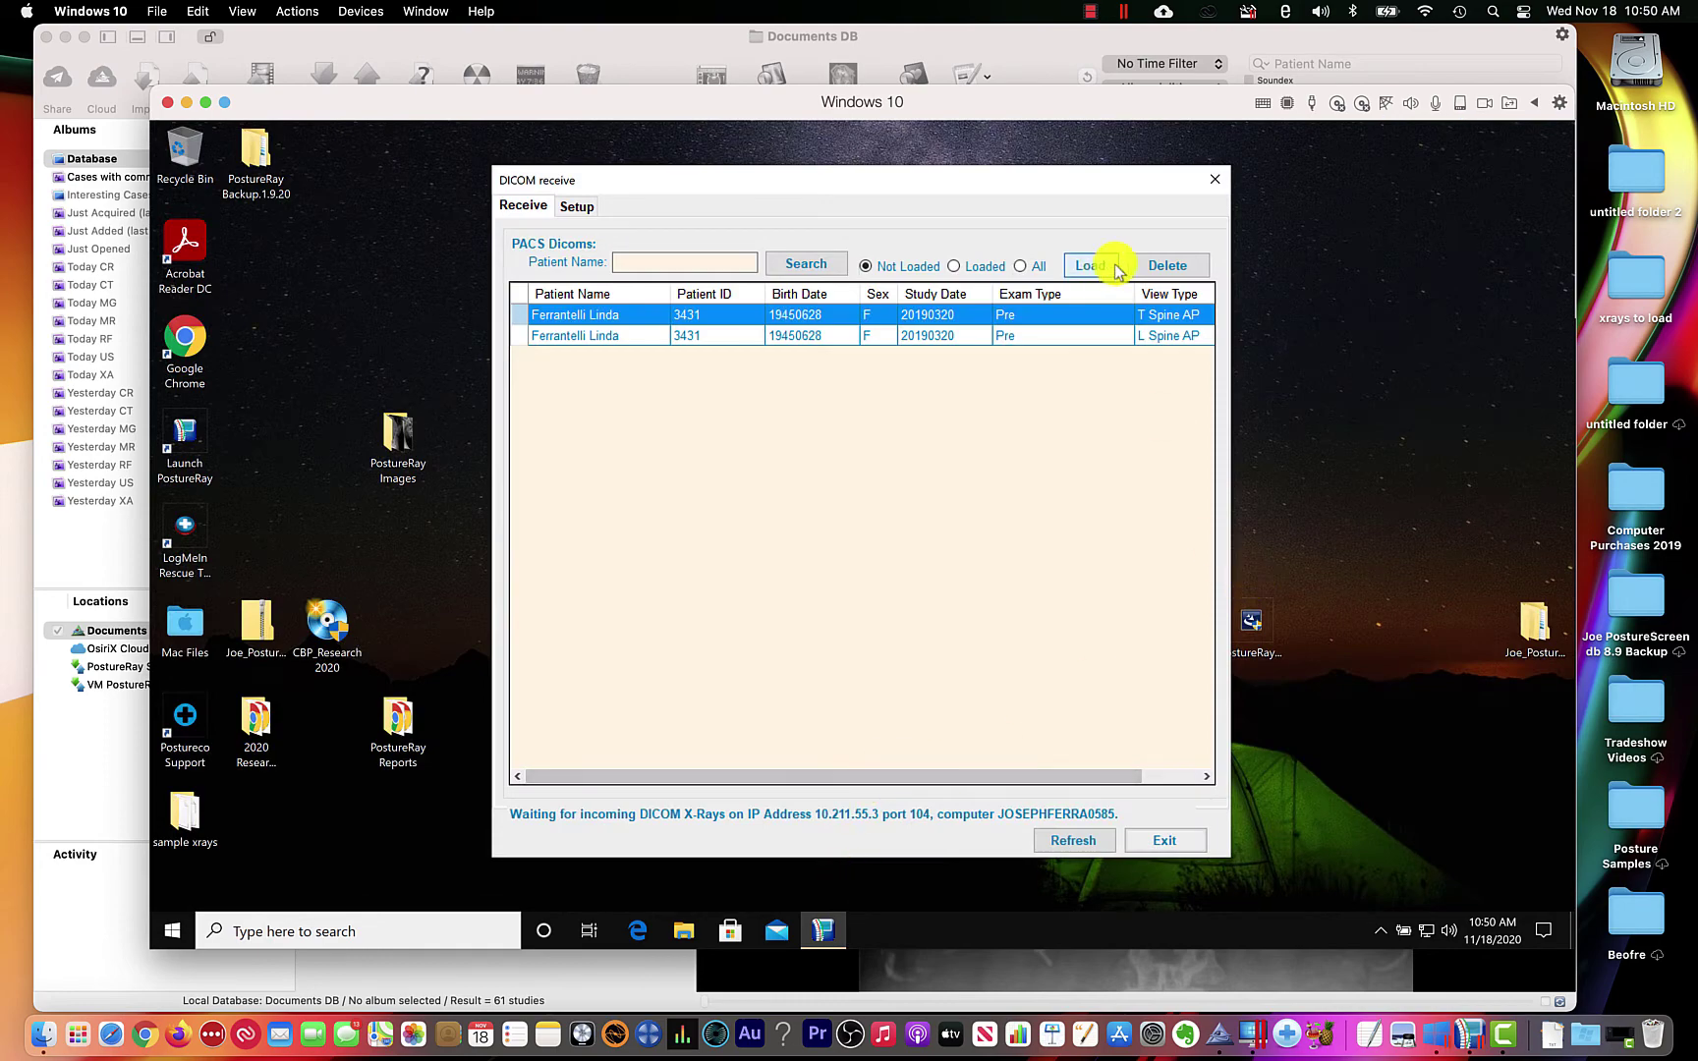
Find the patient's 3/20/2019 evaluation by last name and first initial, and open its Lateral Cervical Neutral X-ray.
{"action": "left_click", "coordinate": [1215, 177]}
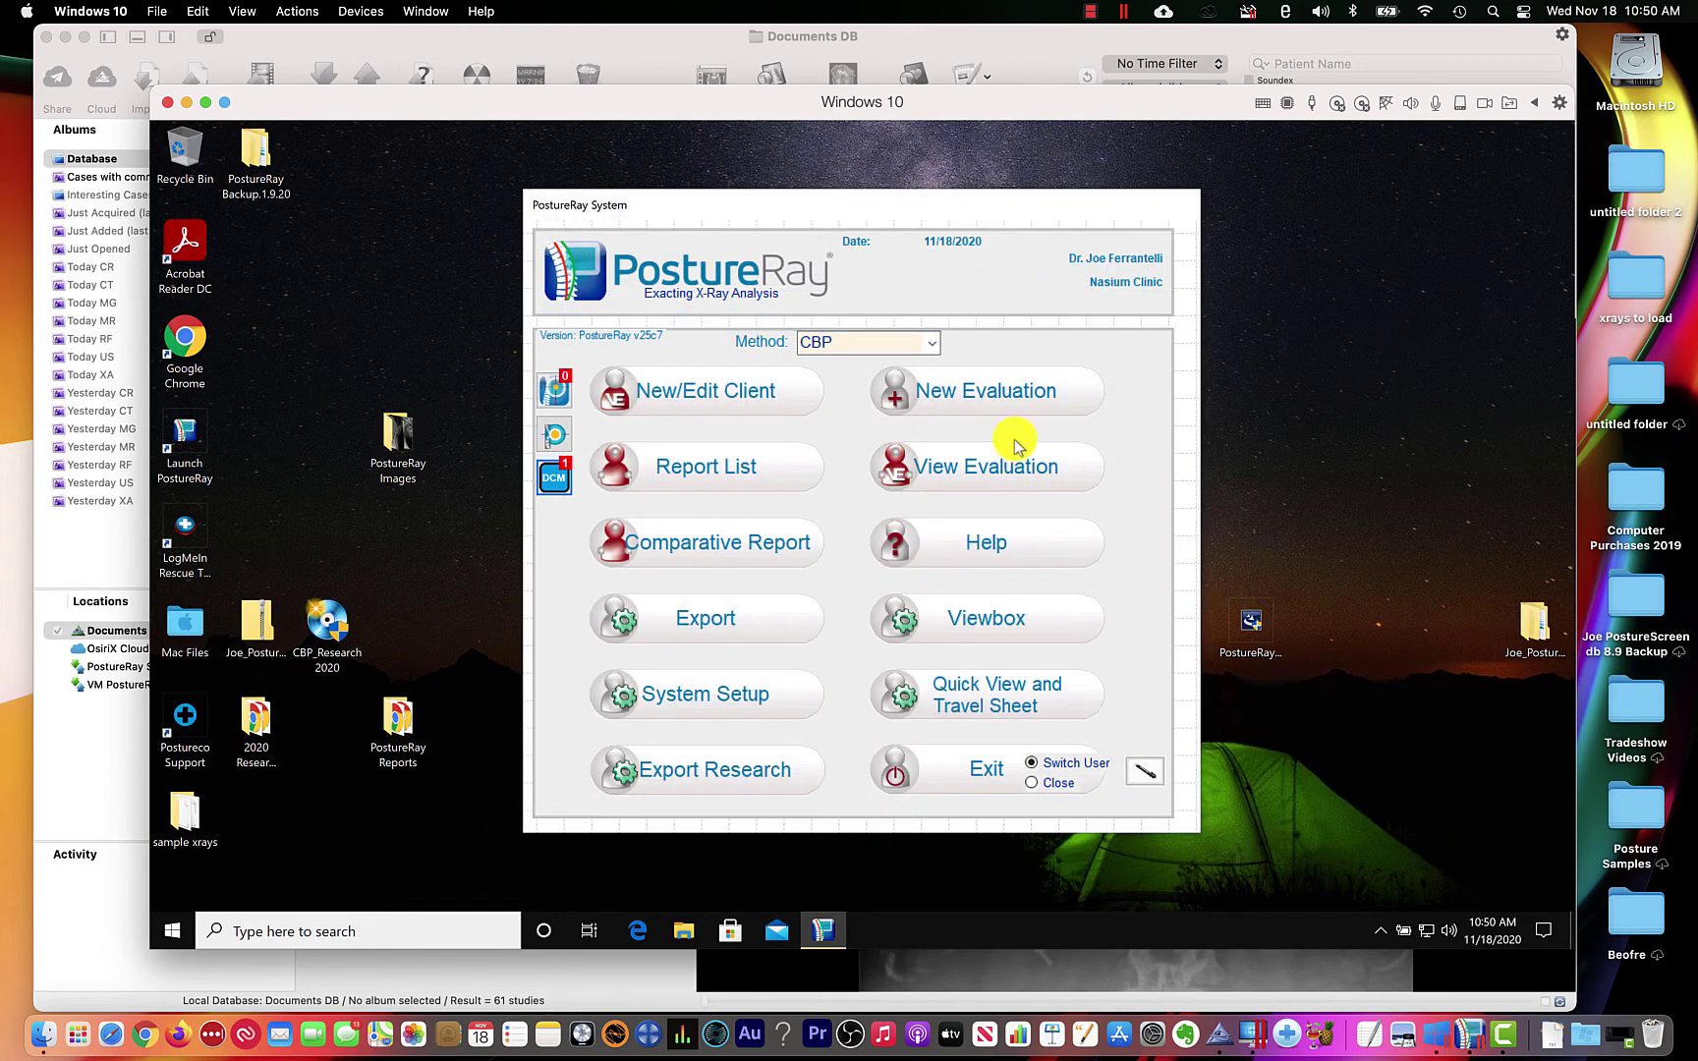
{"action": "left_click", "coordinate": [985, 468]}
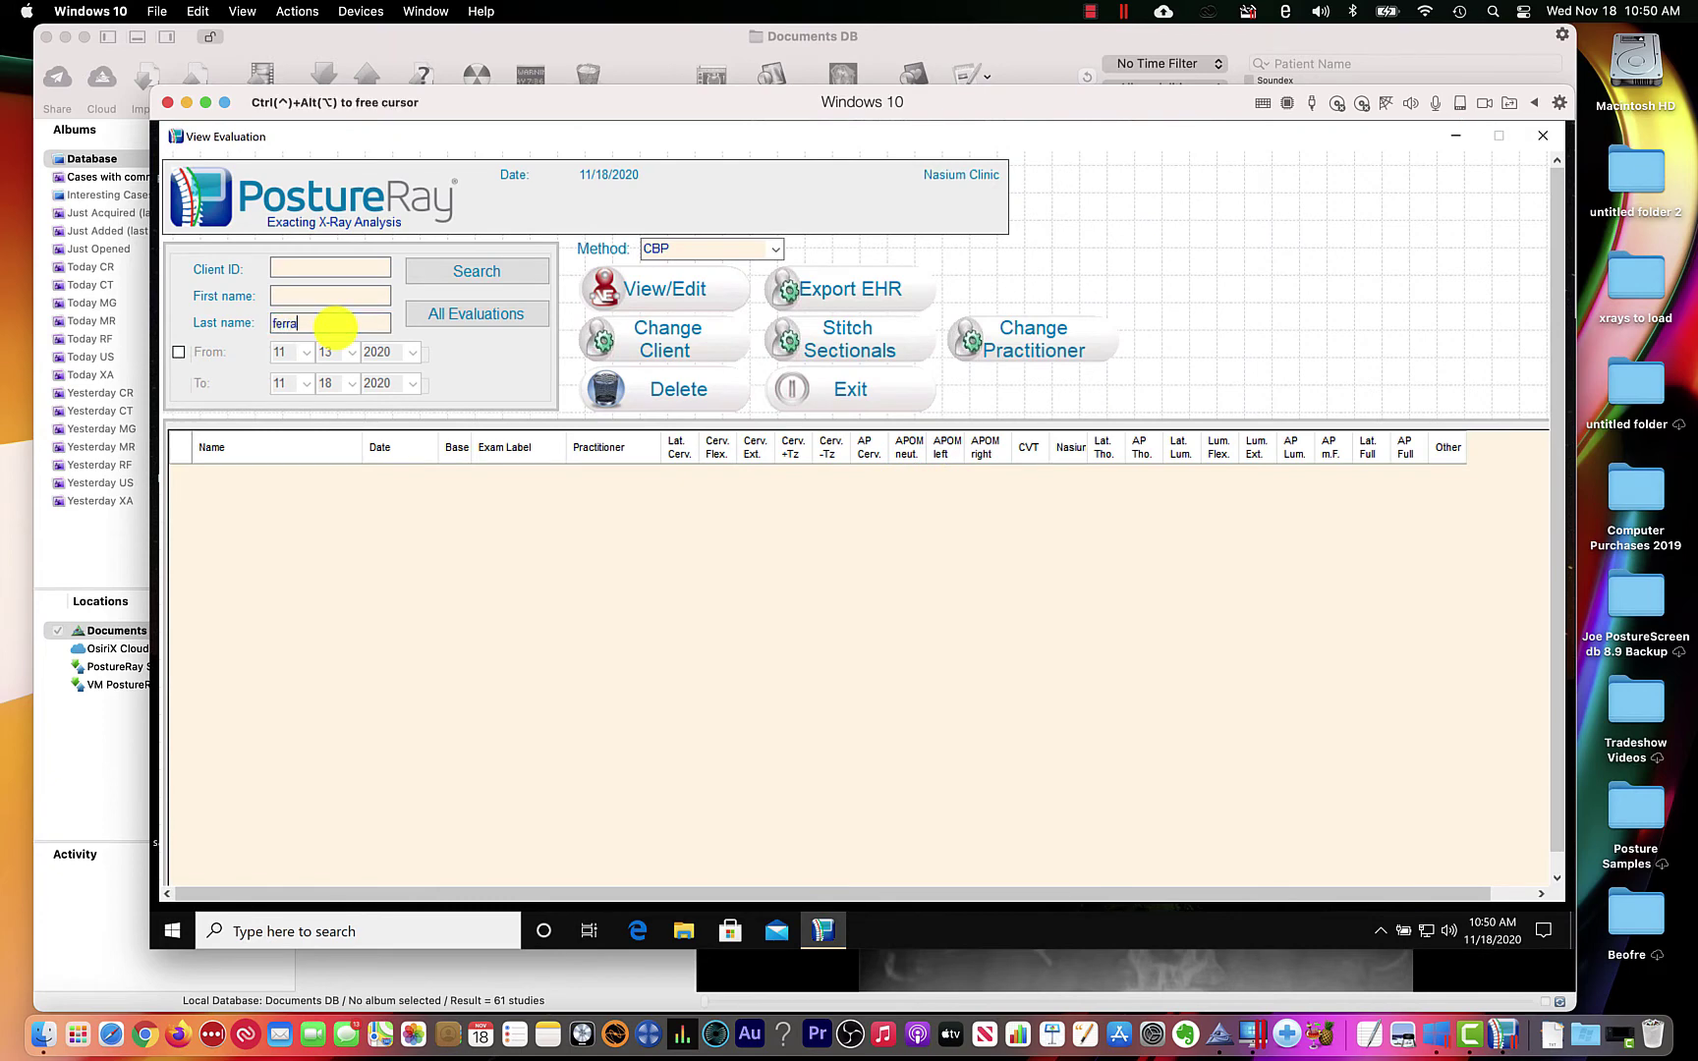
{"action": "left_click", "coordinate": [481, 271]}
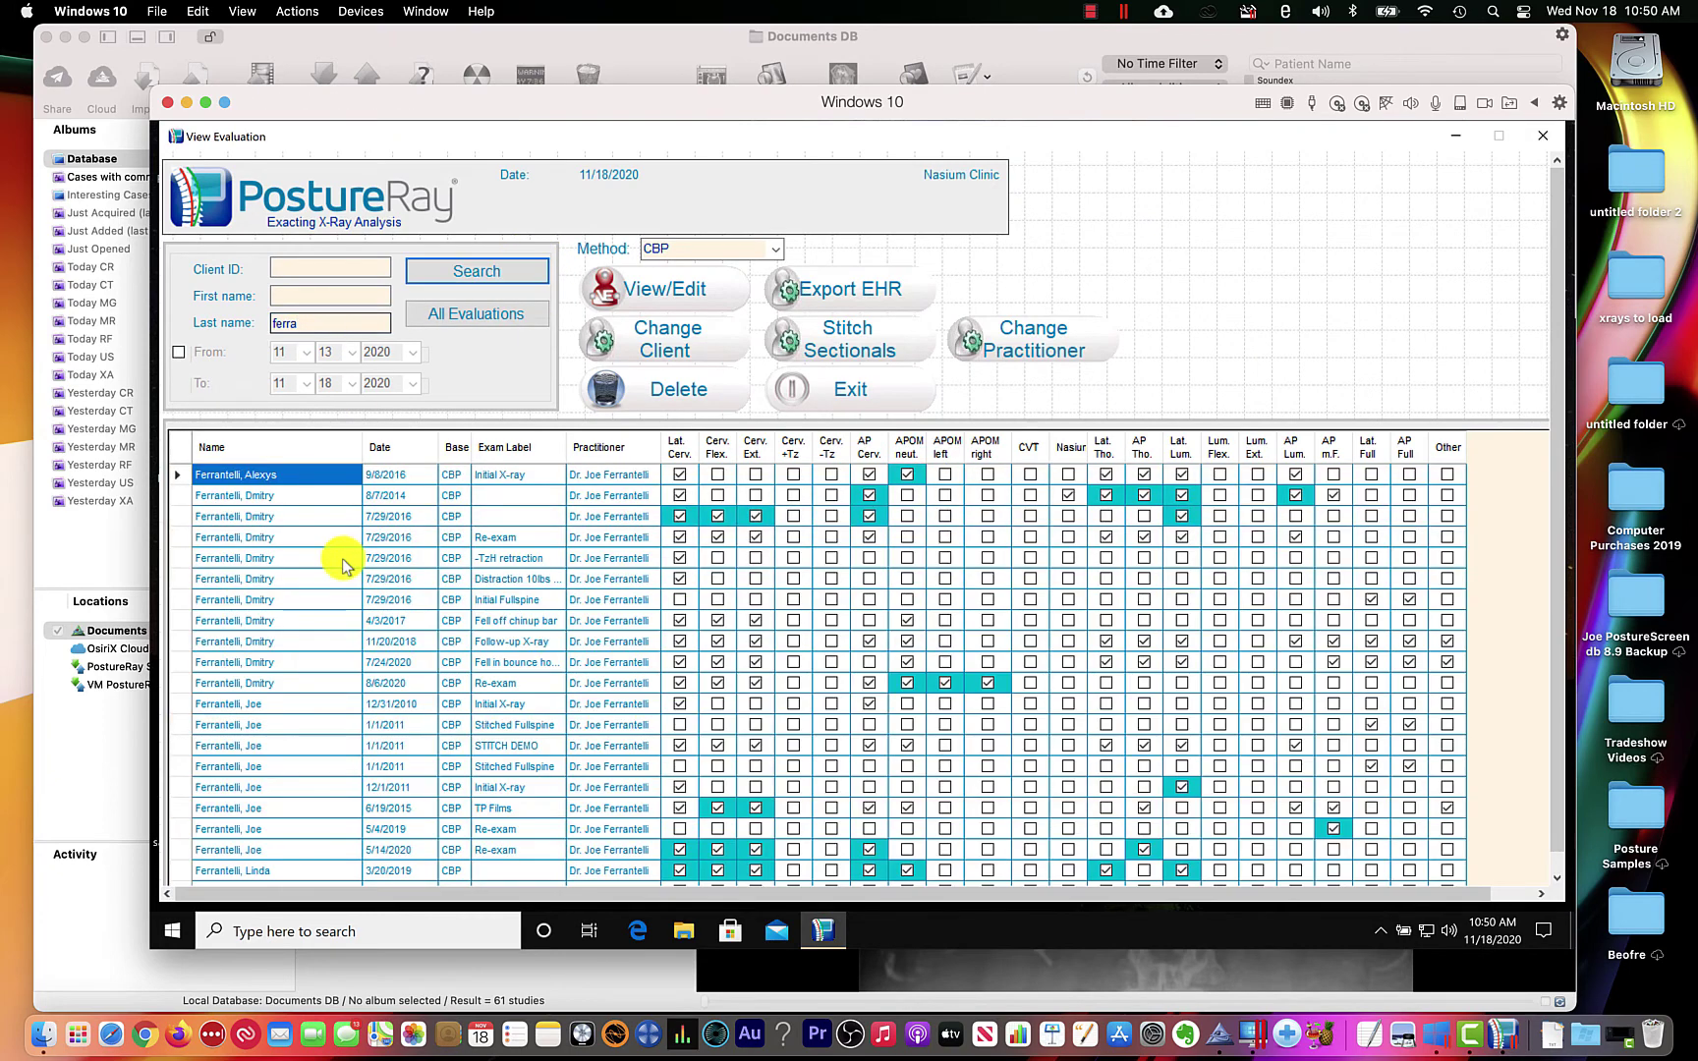
{"action": "left_click", "coordinate": [336, 293]}
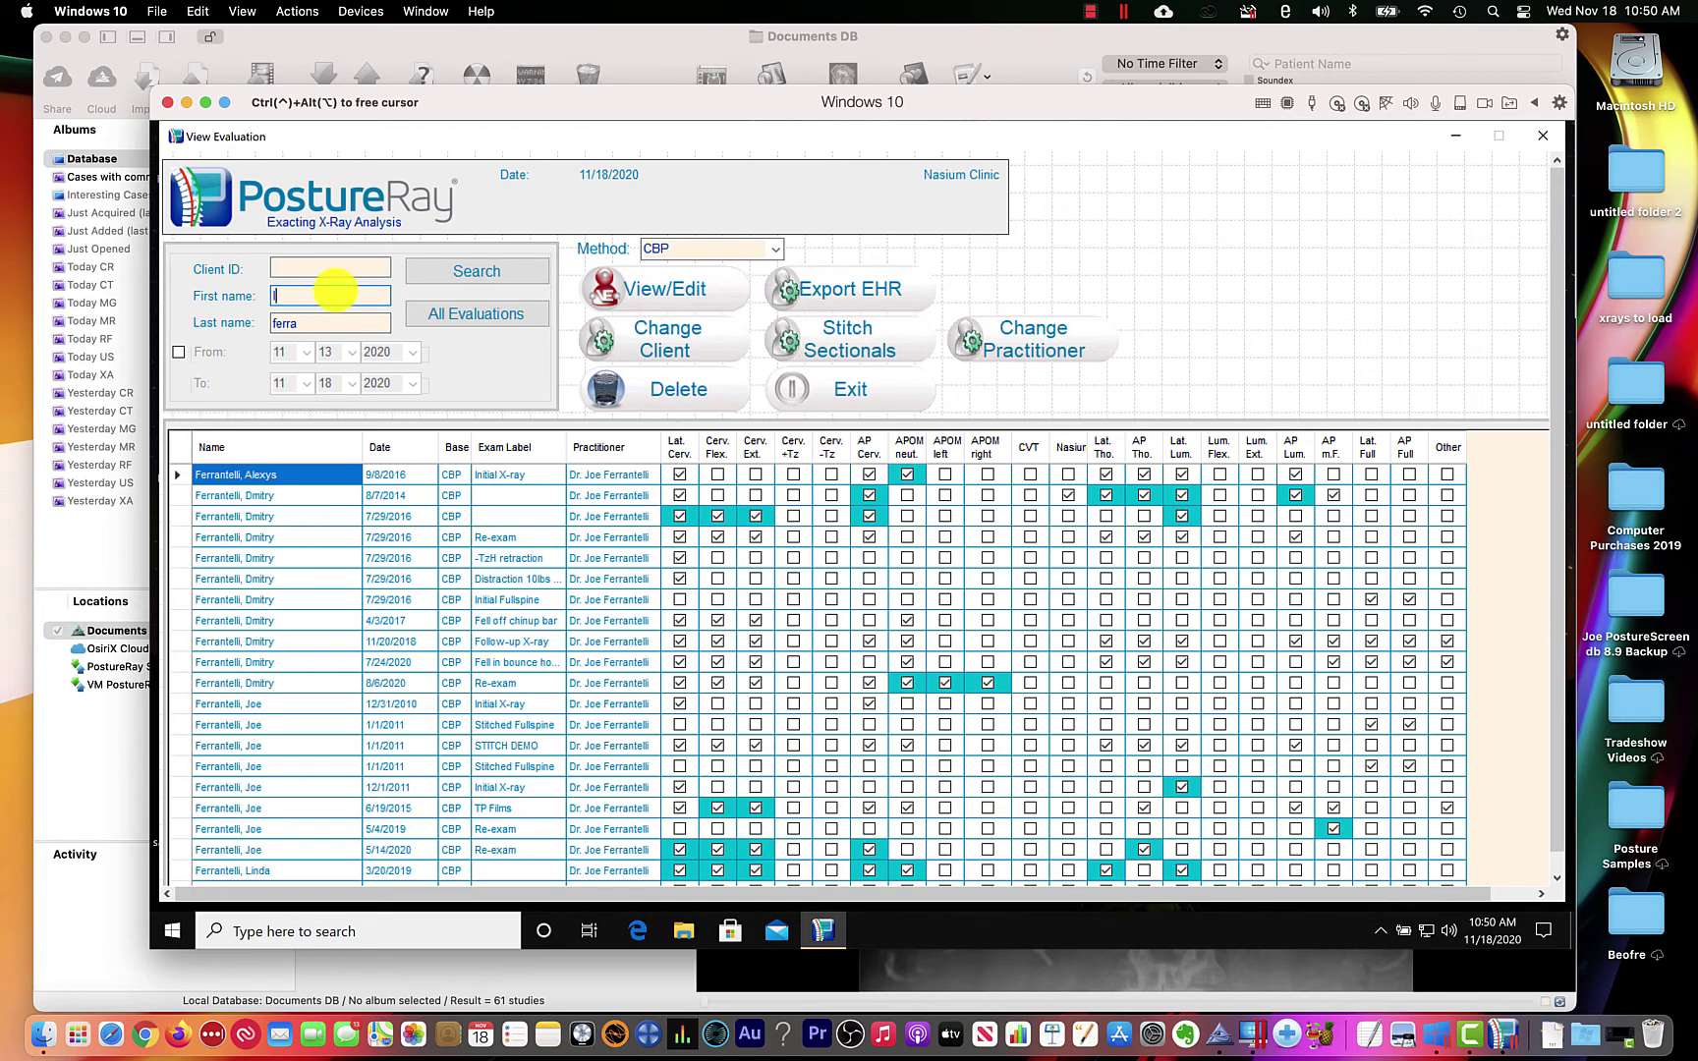
{"action": "left_click", "coordinate": [327, 497]}
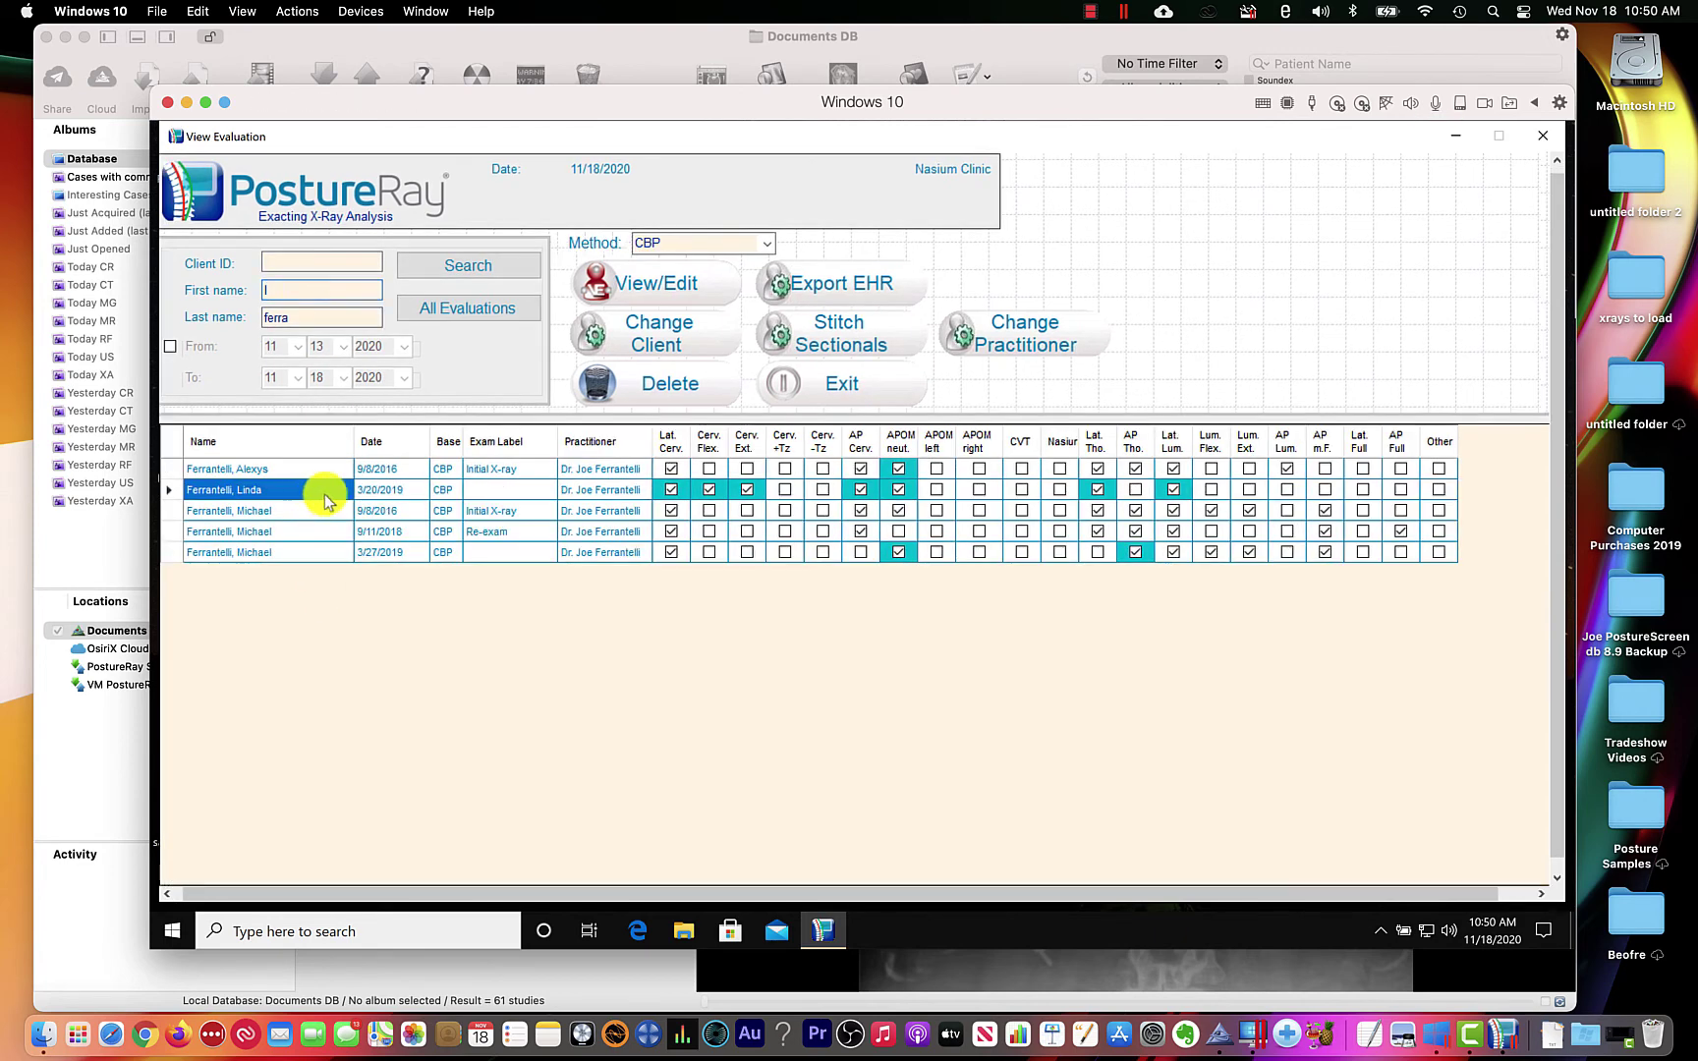
{"action": "left_click", "coordinate": [664, 287]}
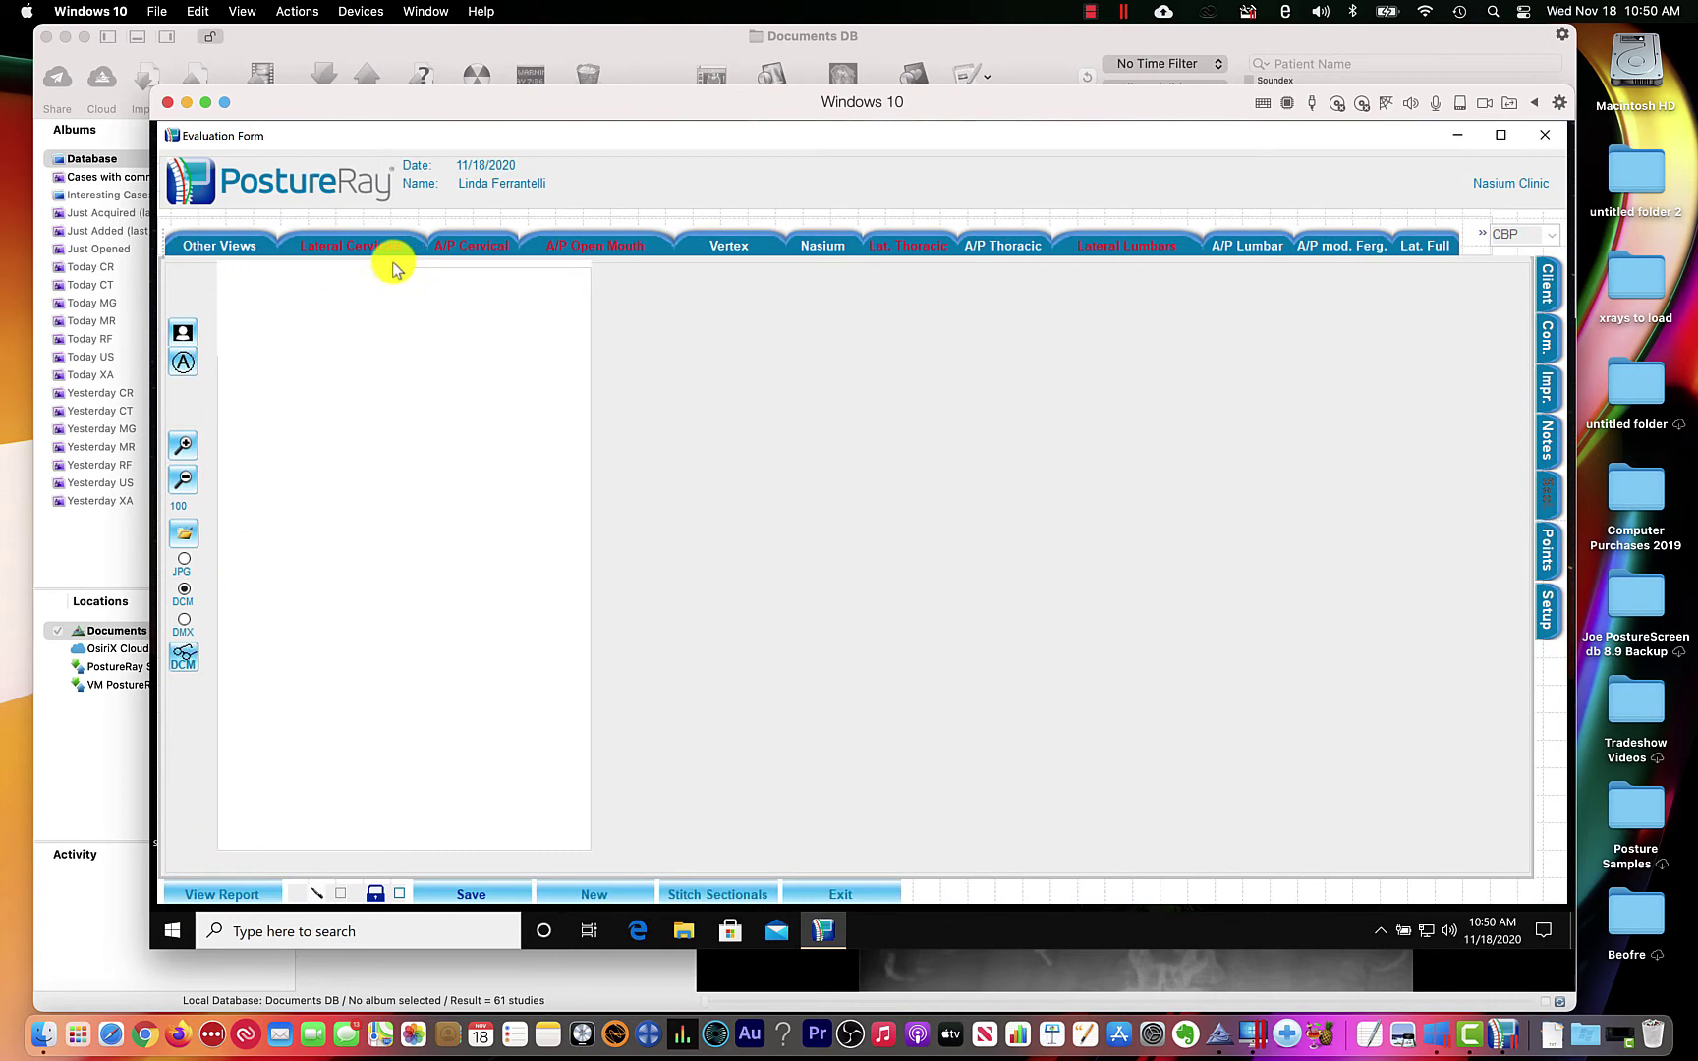
{"action": "left_click", "coordinate": [391, 253]}
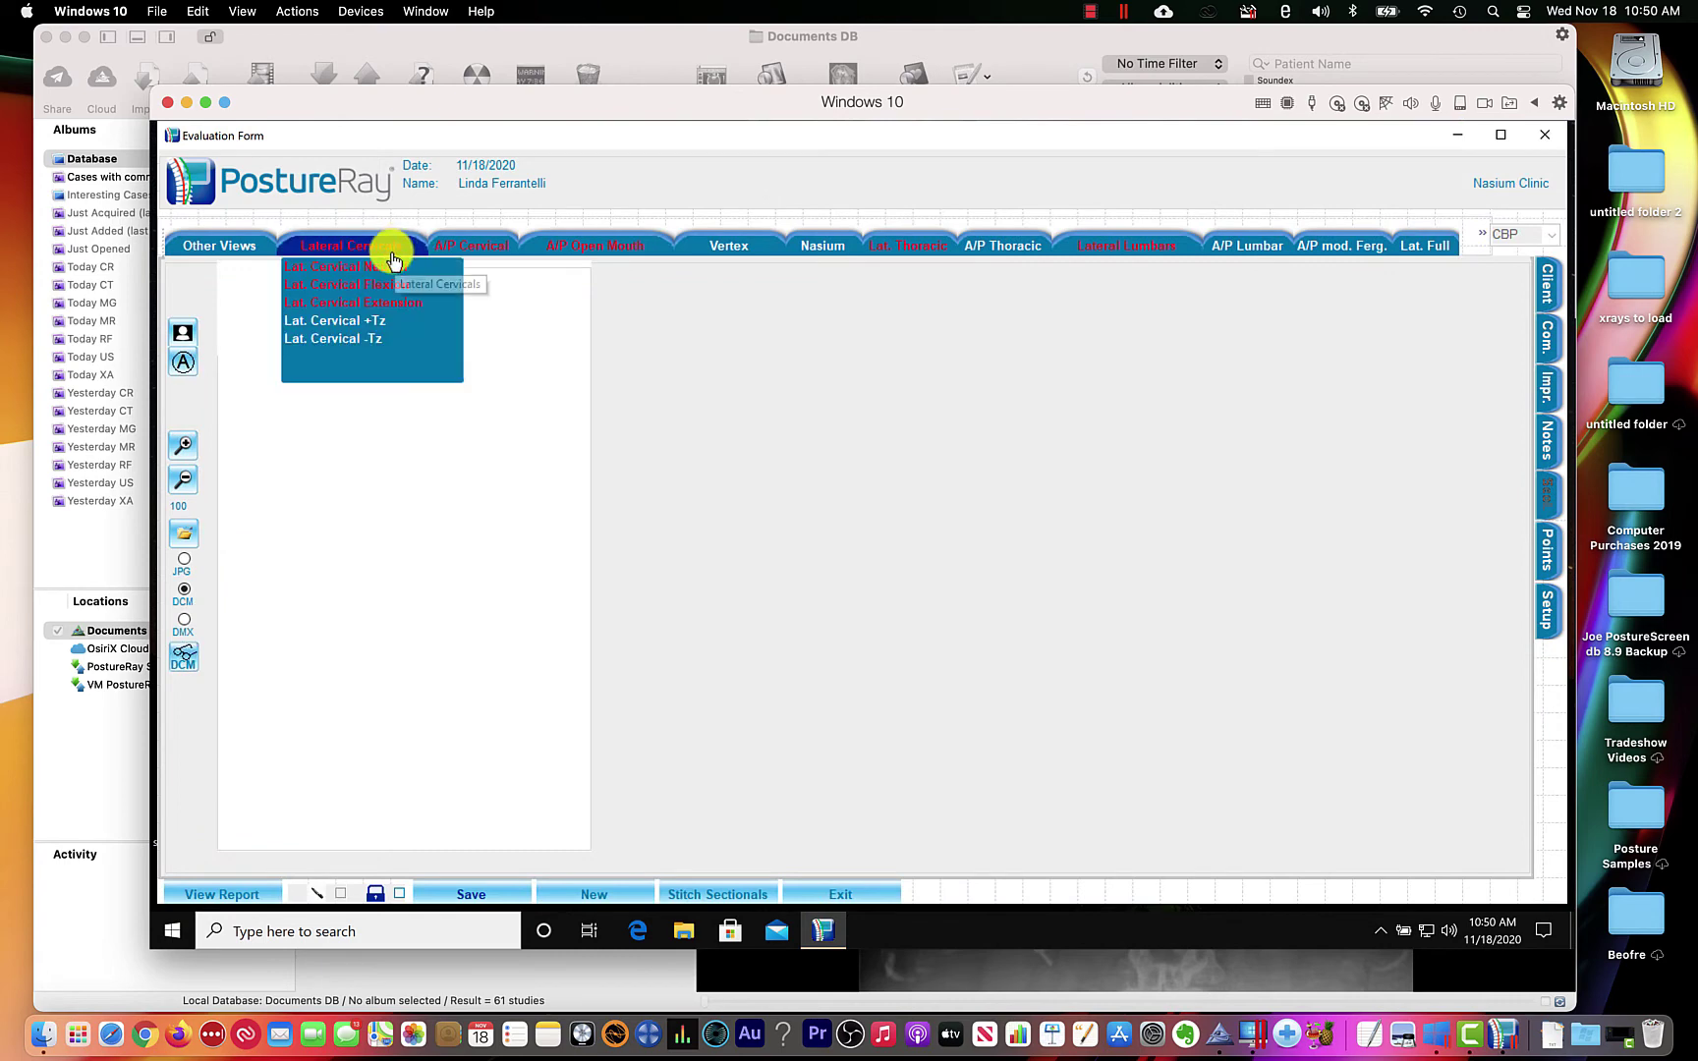
{"action": "left_click", "coordinate": [382, 266]}
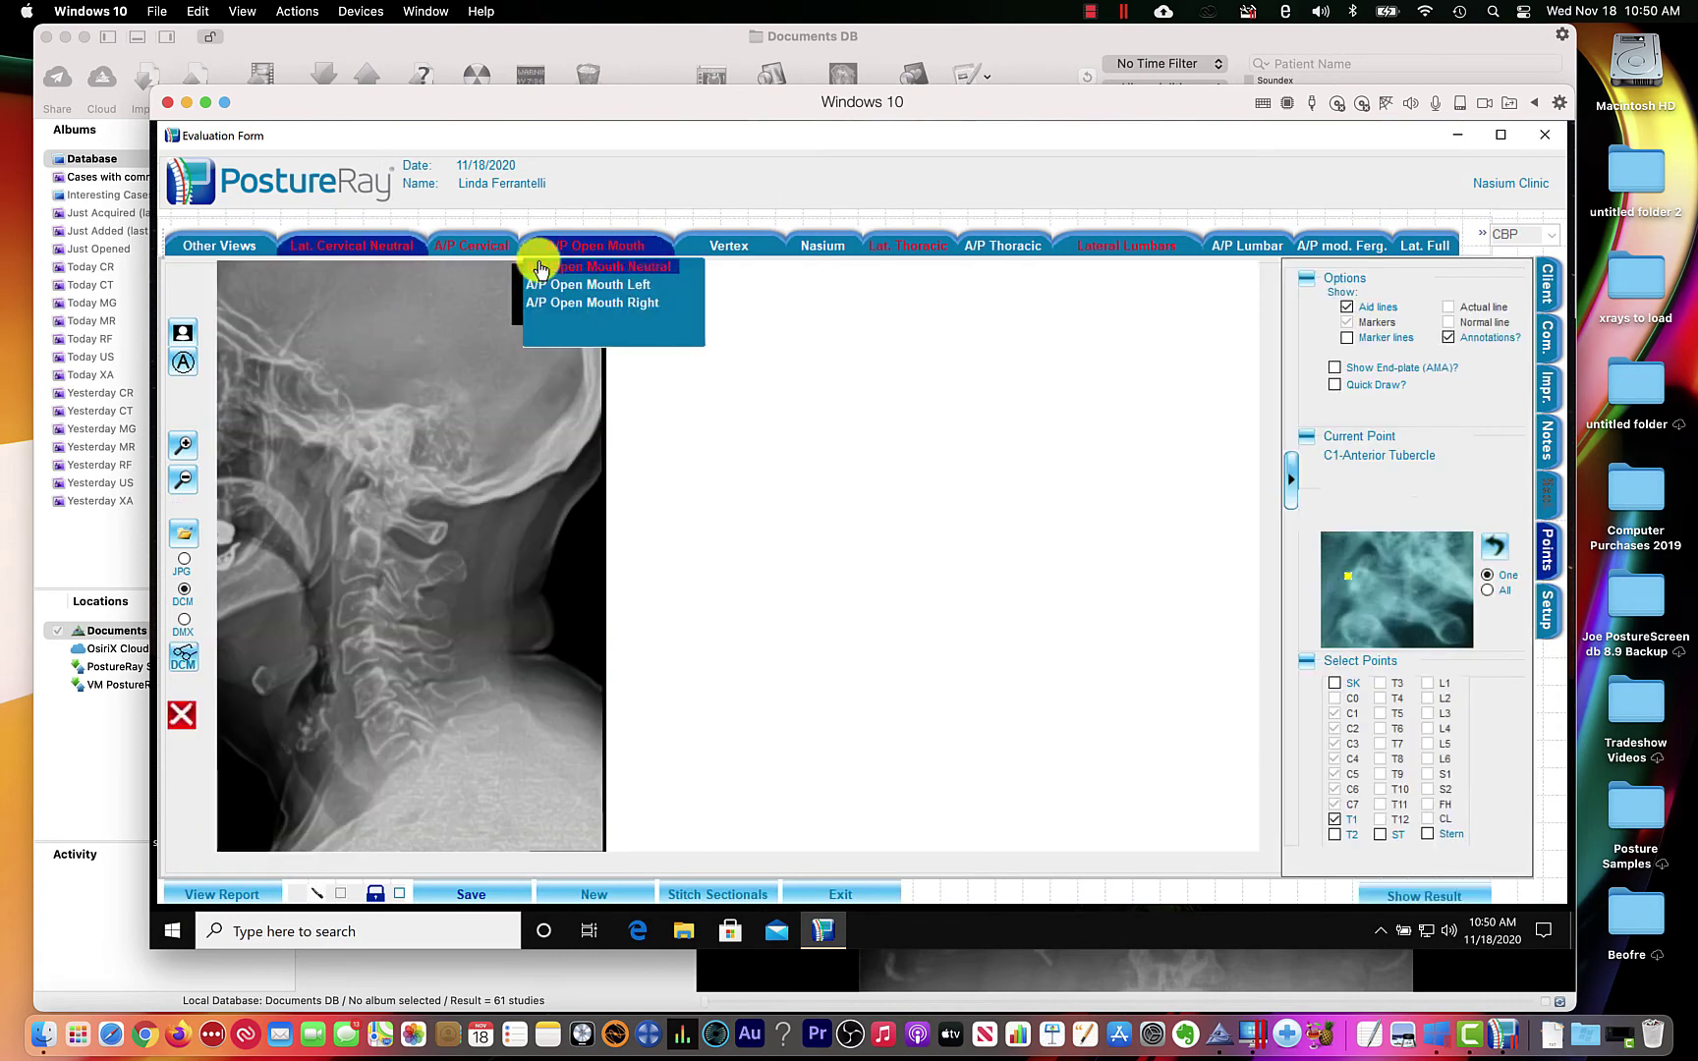
Raise the contrast of the A/P Cervical X-ray by two increments and save the touch-up changes.
{"action": "left_click", "coordinate": [475, 254]}
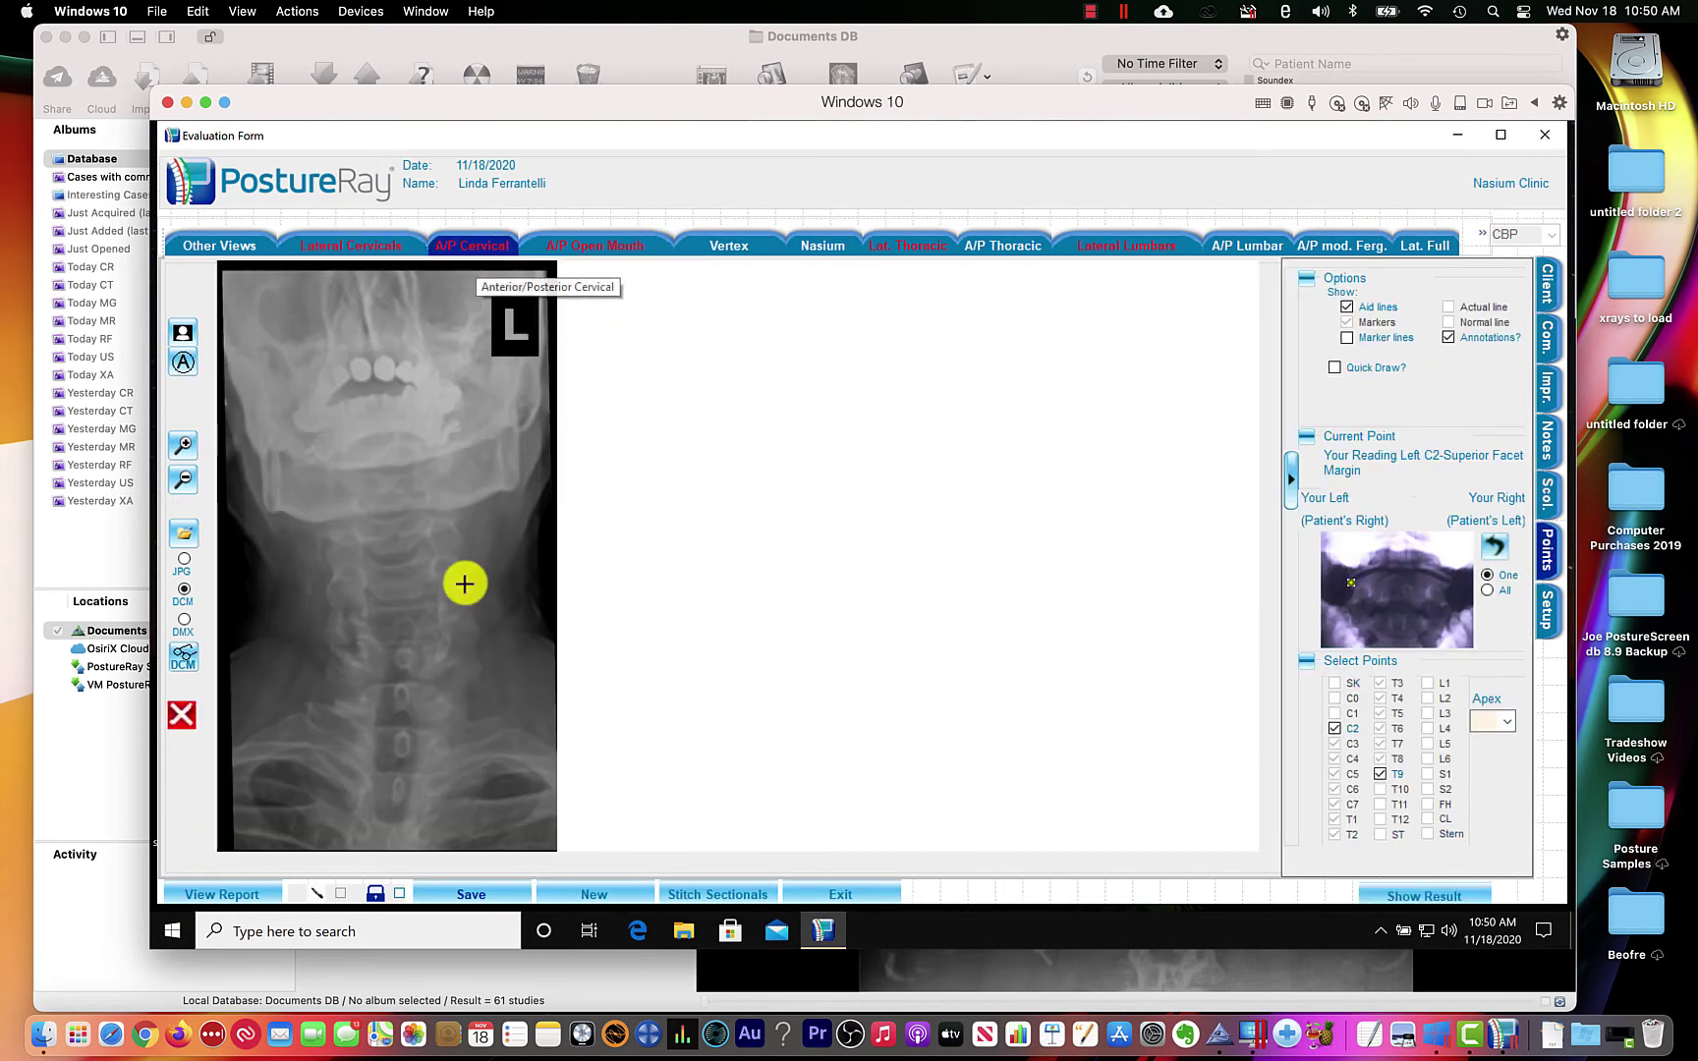
{"action": "left_click", "coordinate": [181, 338]}
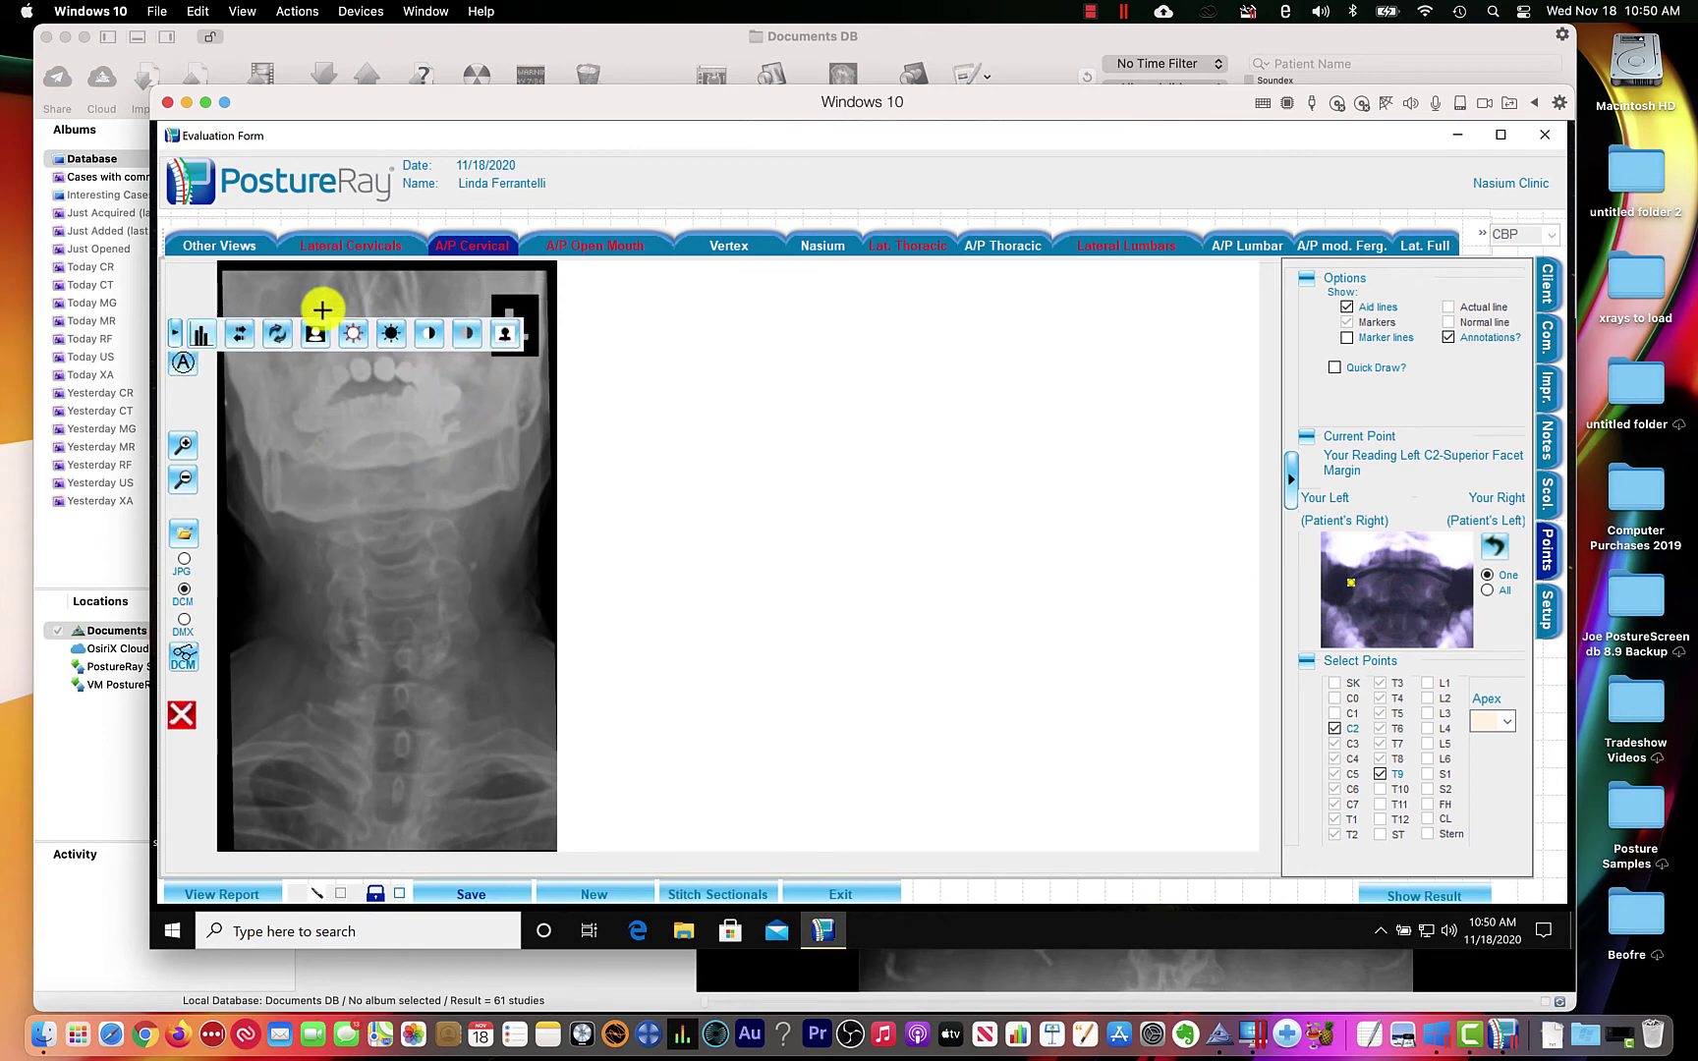
{"action": "left_click", "coordinate": [434, 344]}
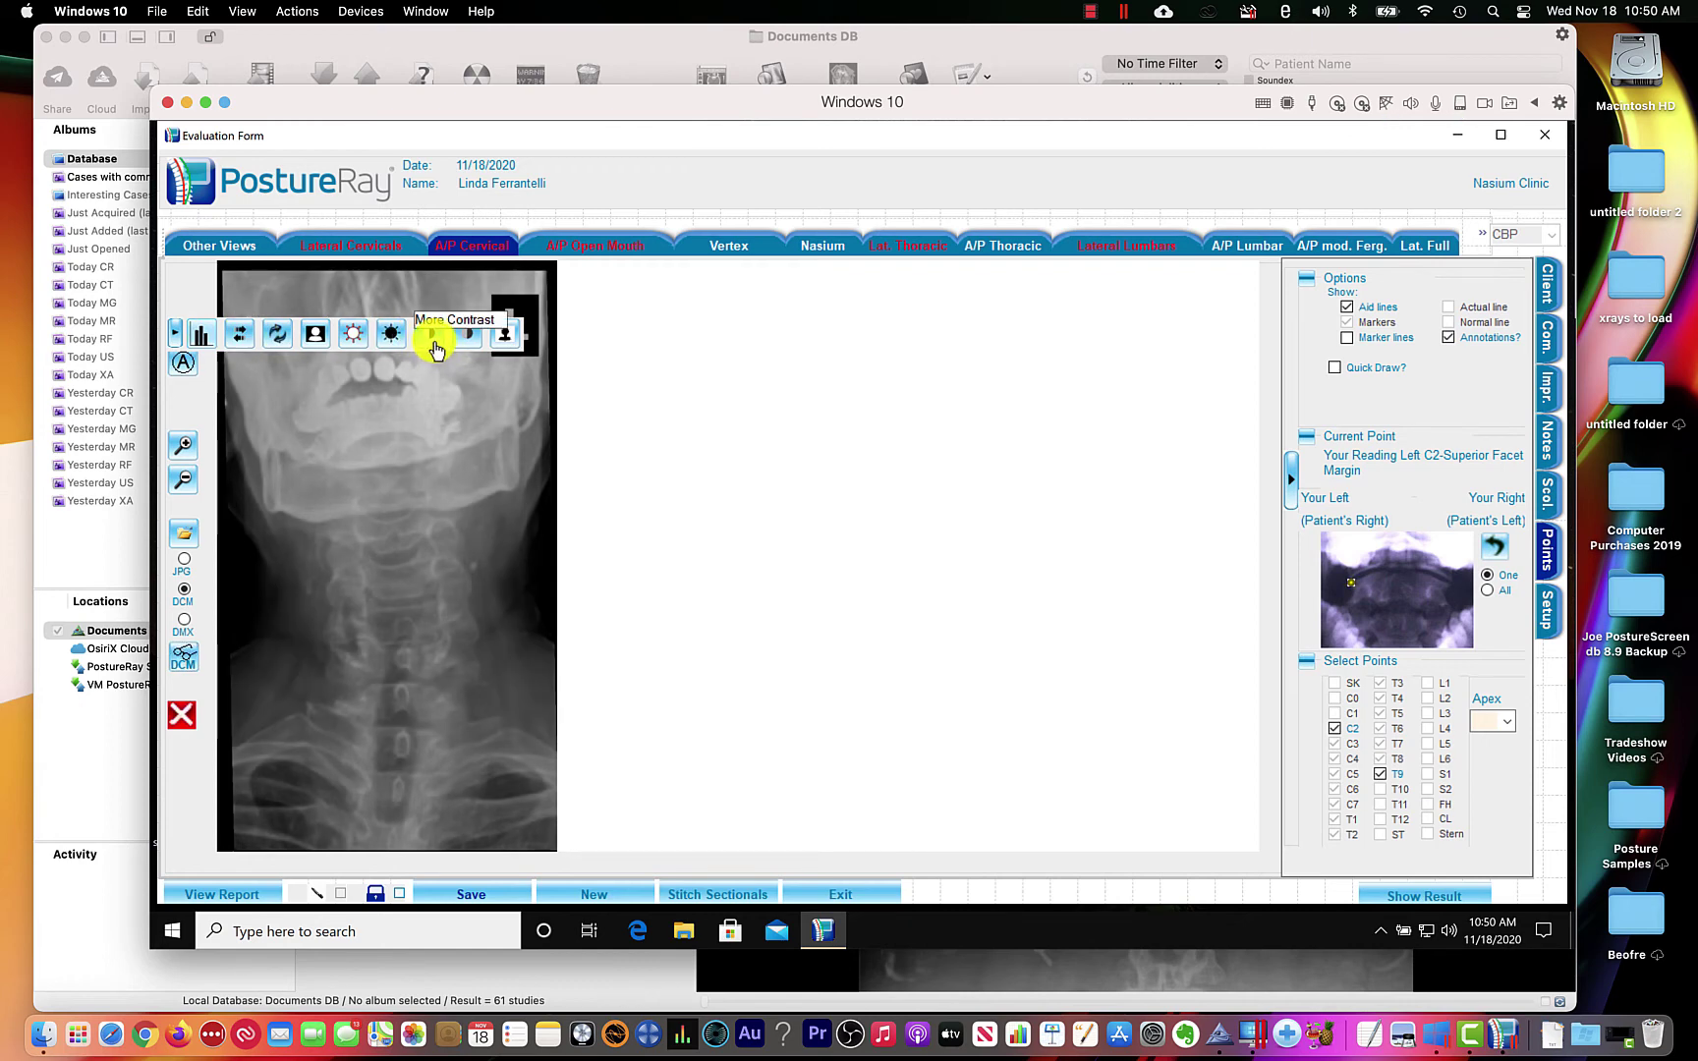
{"action": "left_click", "coordinate": [434, 344]}
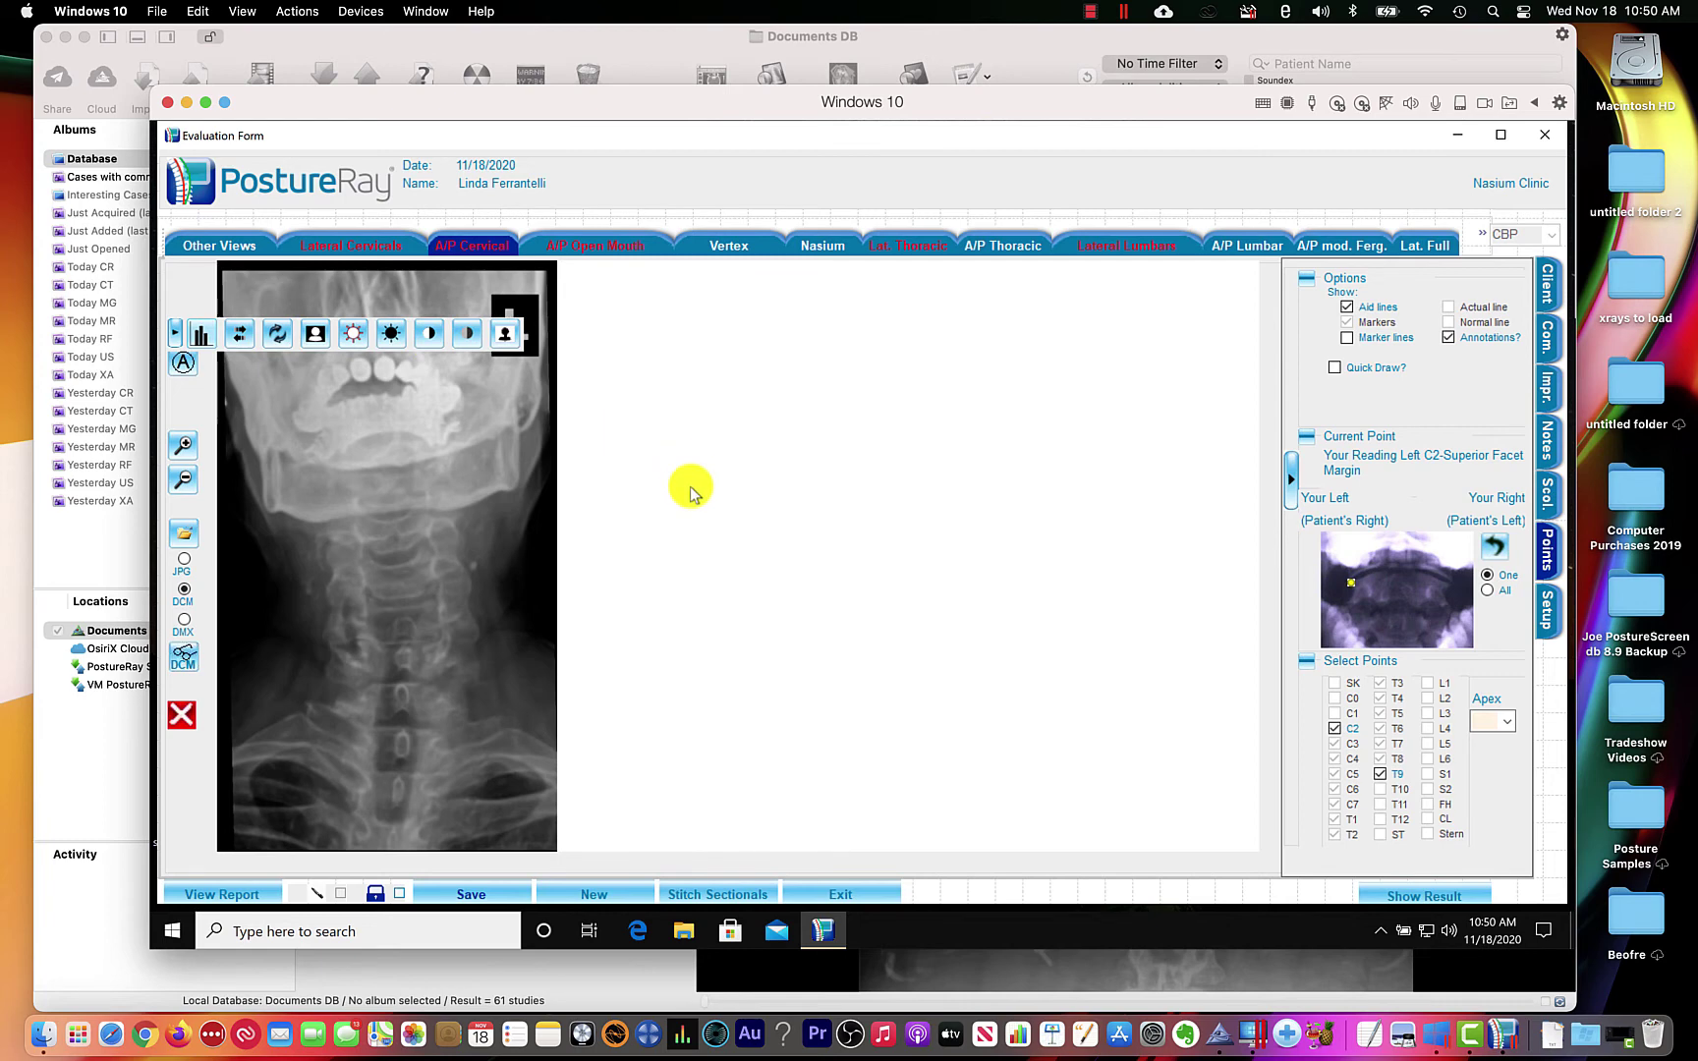
{"action": "left_click", "coordinate": [486, 894]}
{"action": "left_click", "coordinate": [792, 572]}
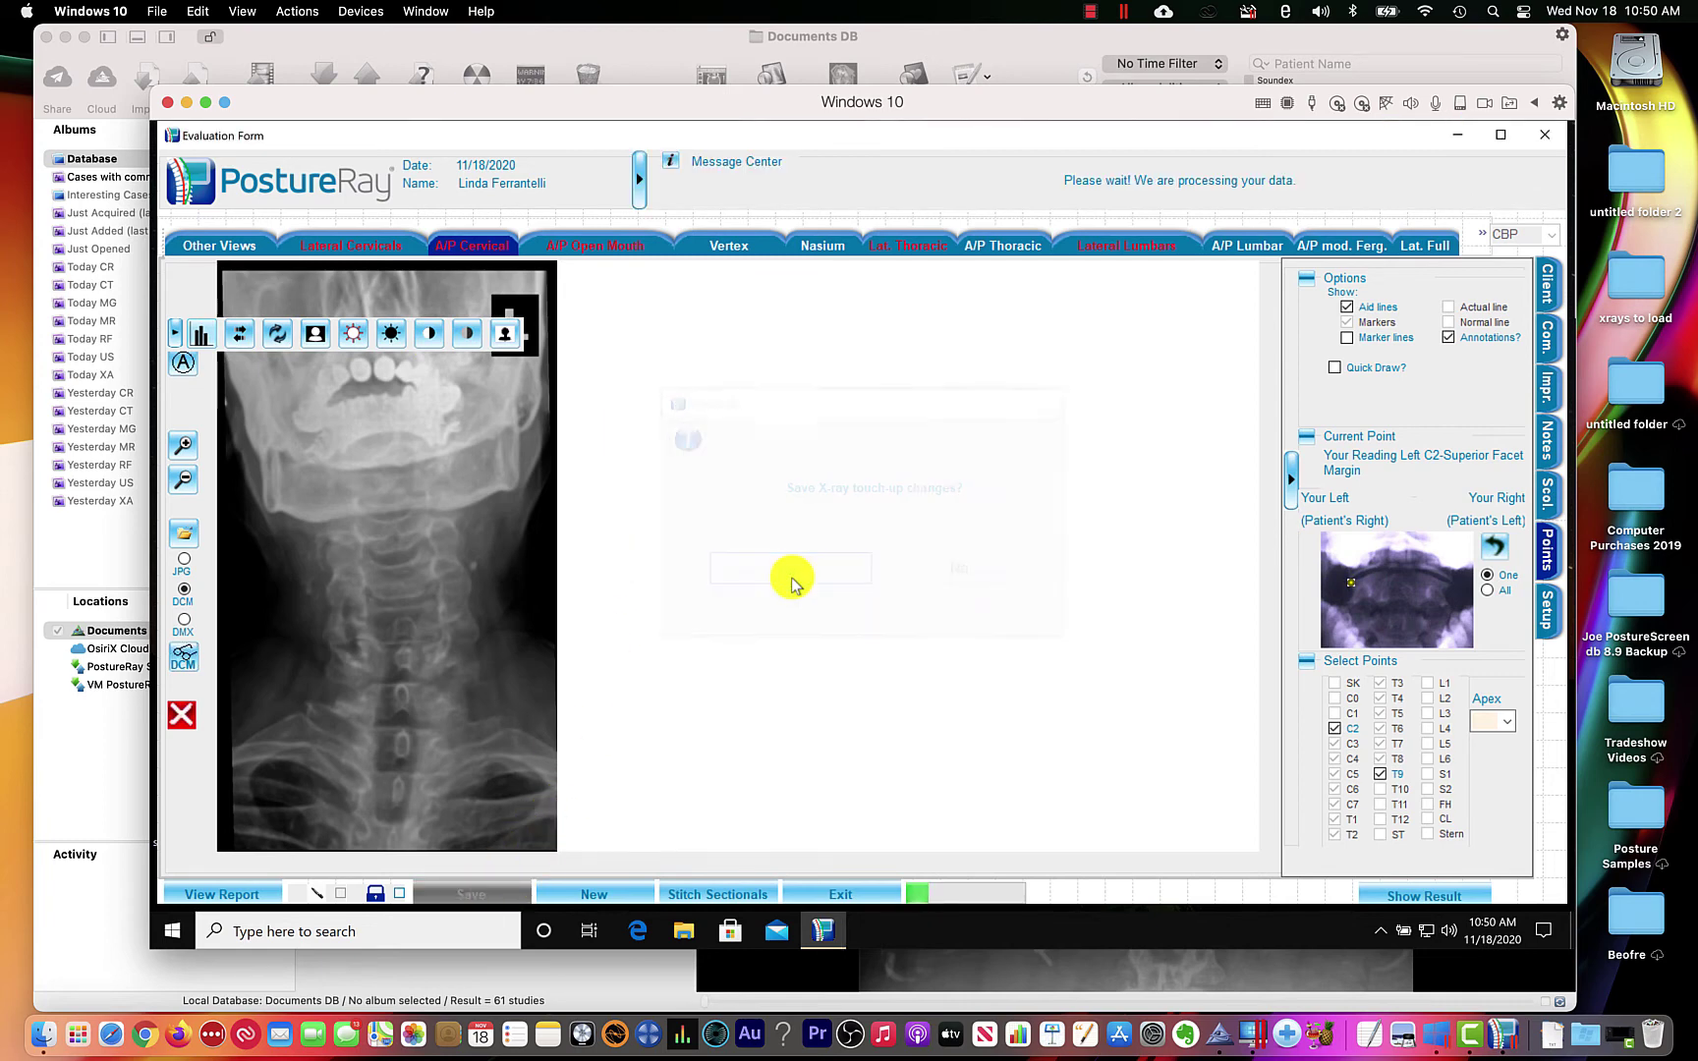
Show the Lateral Thoracic X-ray with its image touch-up tools.
{"action": "left_click", "coordinate": [908, 246]}
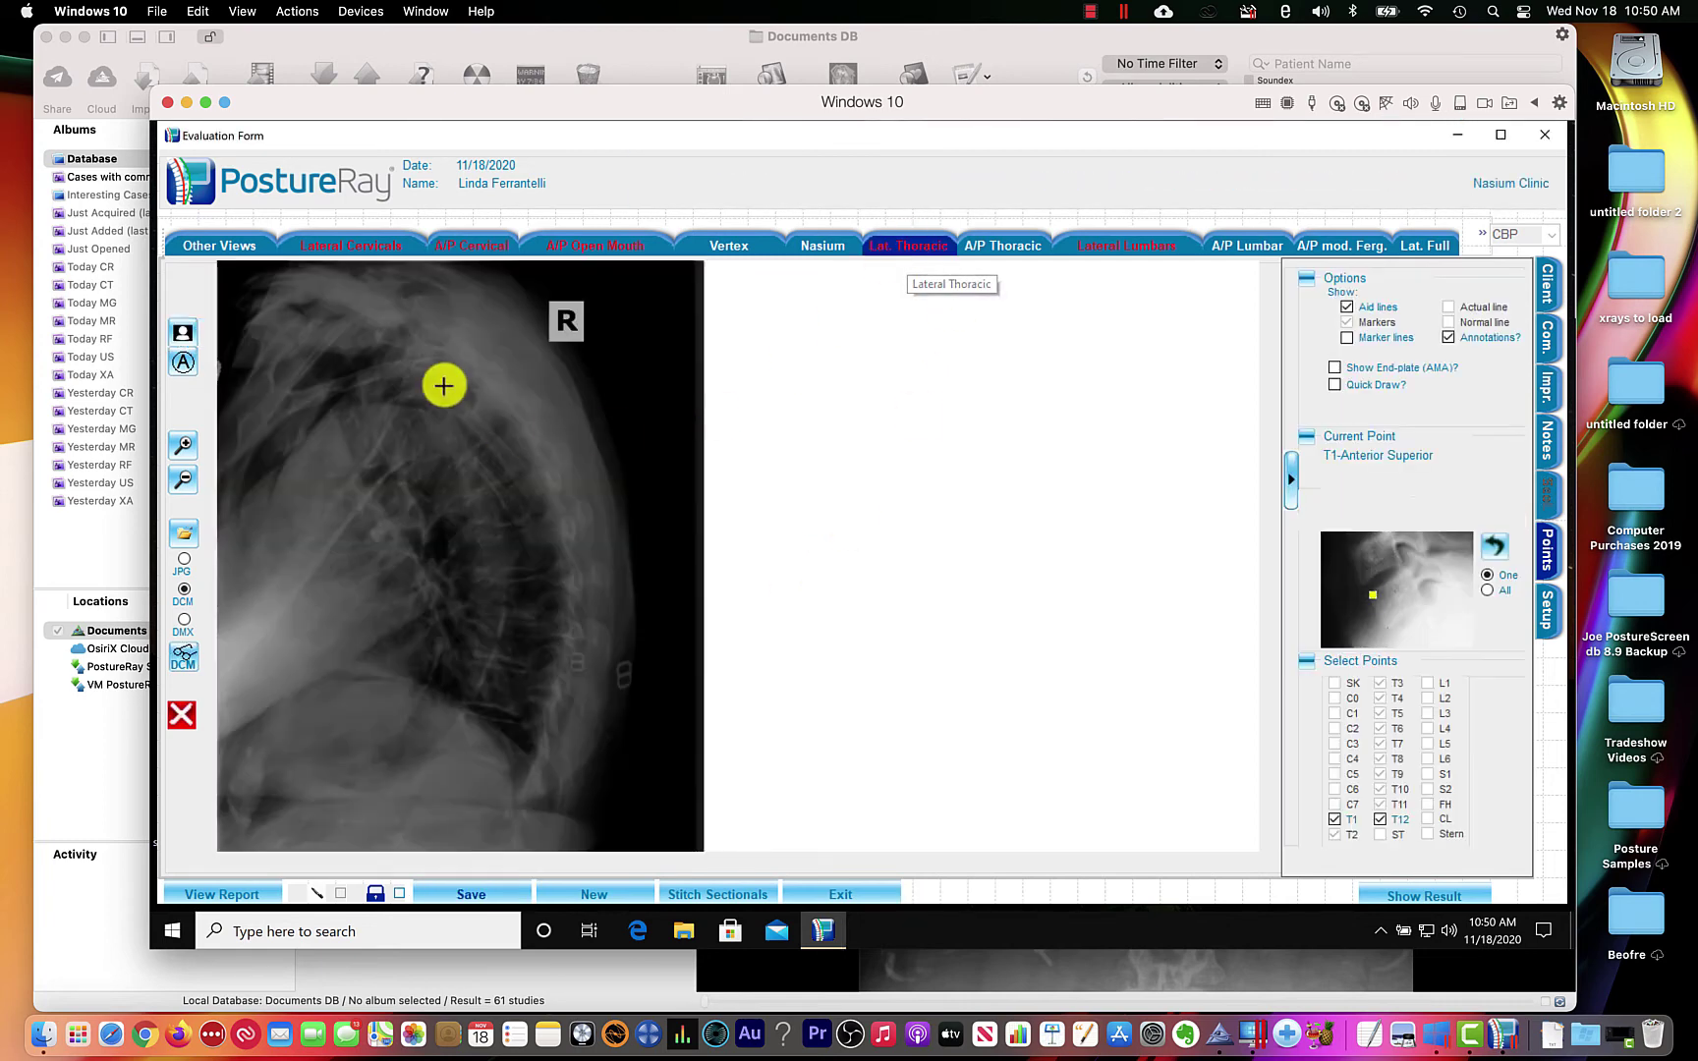
{"action": "left_click", "coordinate": [243, 241]}
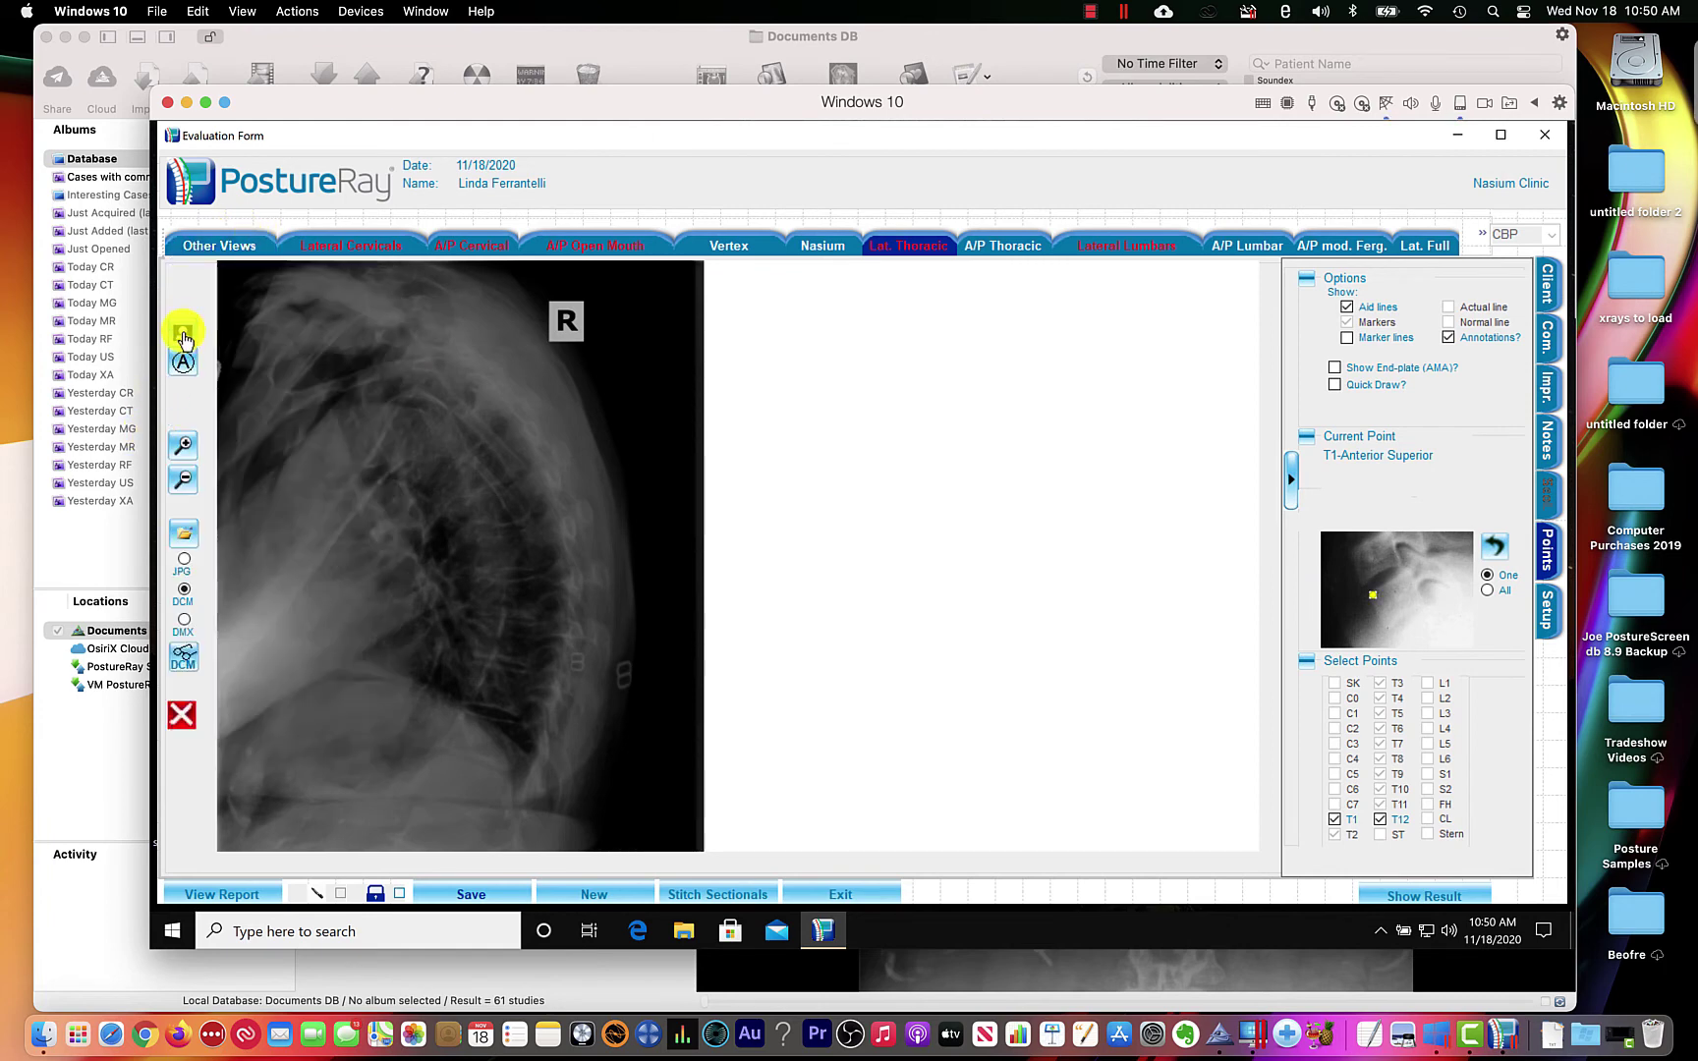
{"action": "left_click", "coordinate": [183, 336]}
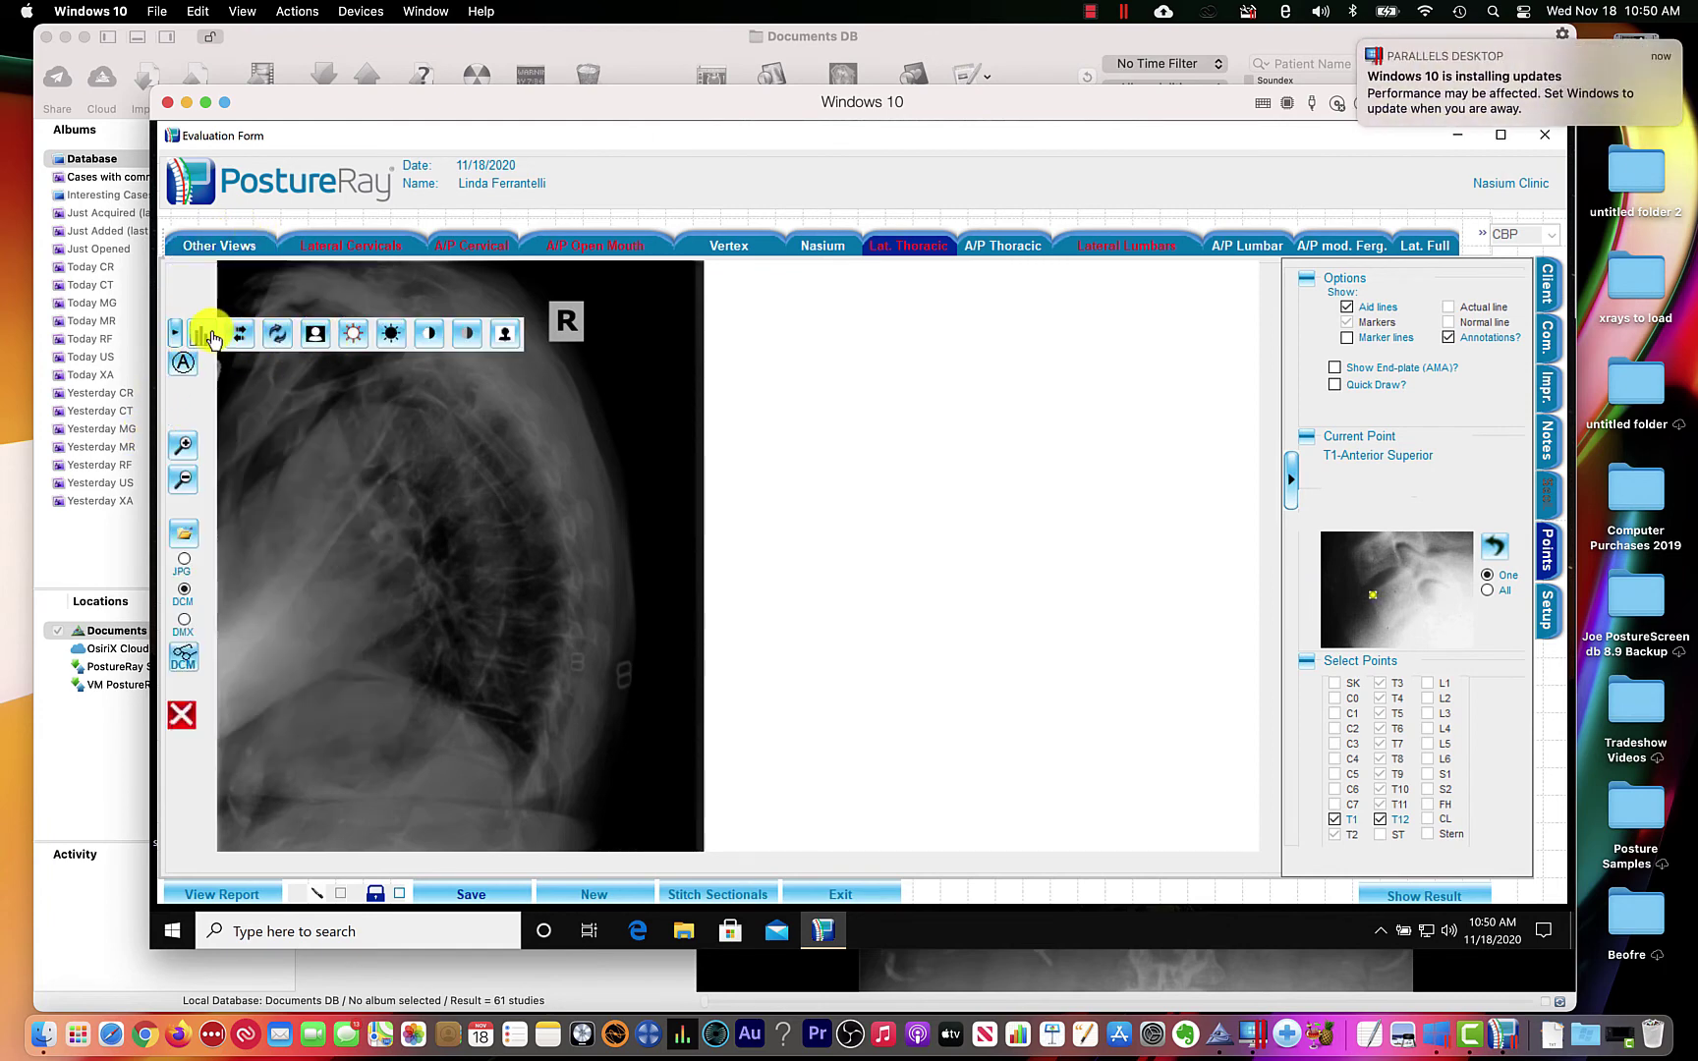
Try brightening the Lateral Thoracic X-ray by shifting its histogram range toward the dark tones, and restore the original image.
{"action": "left_click", "coordinate": [203, 335]}
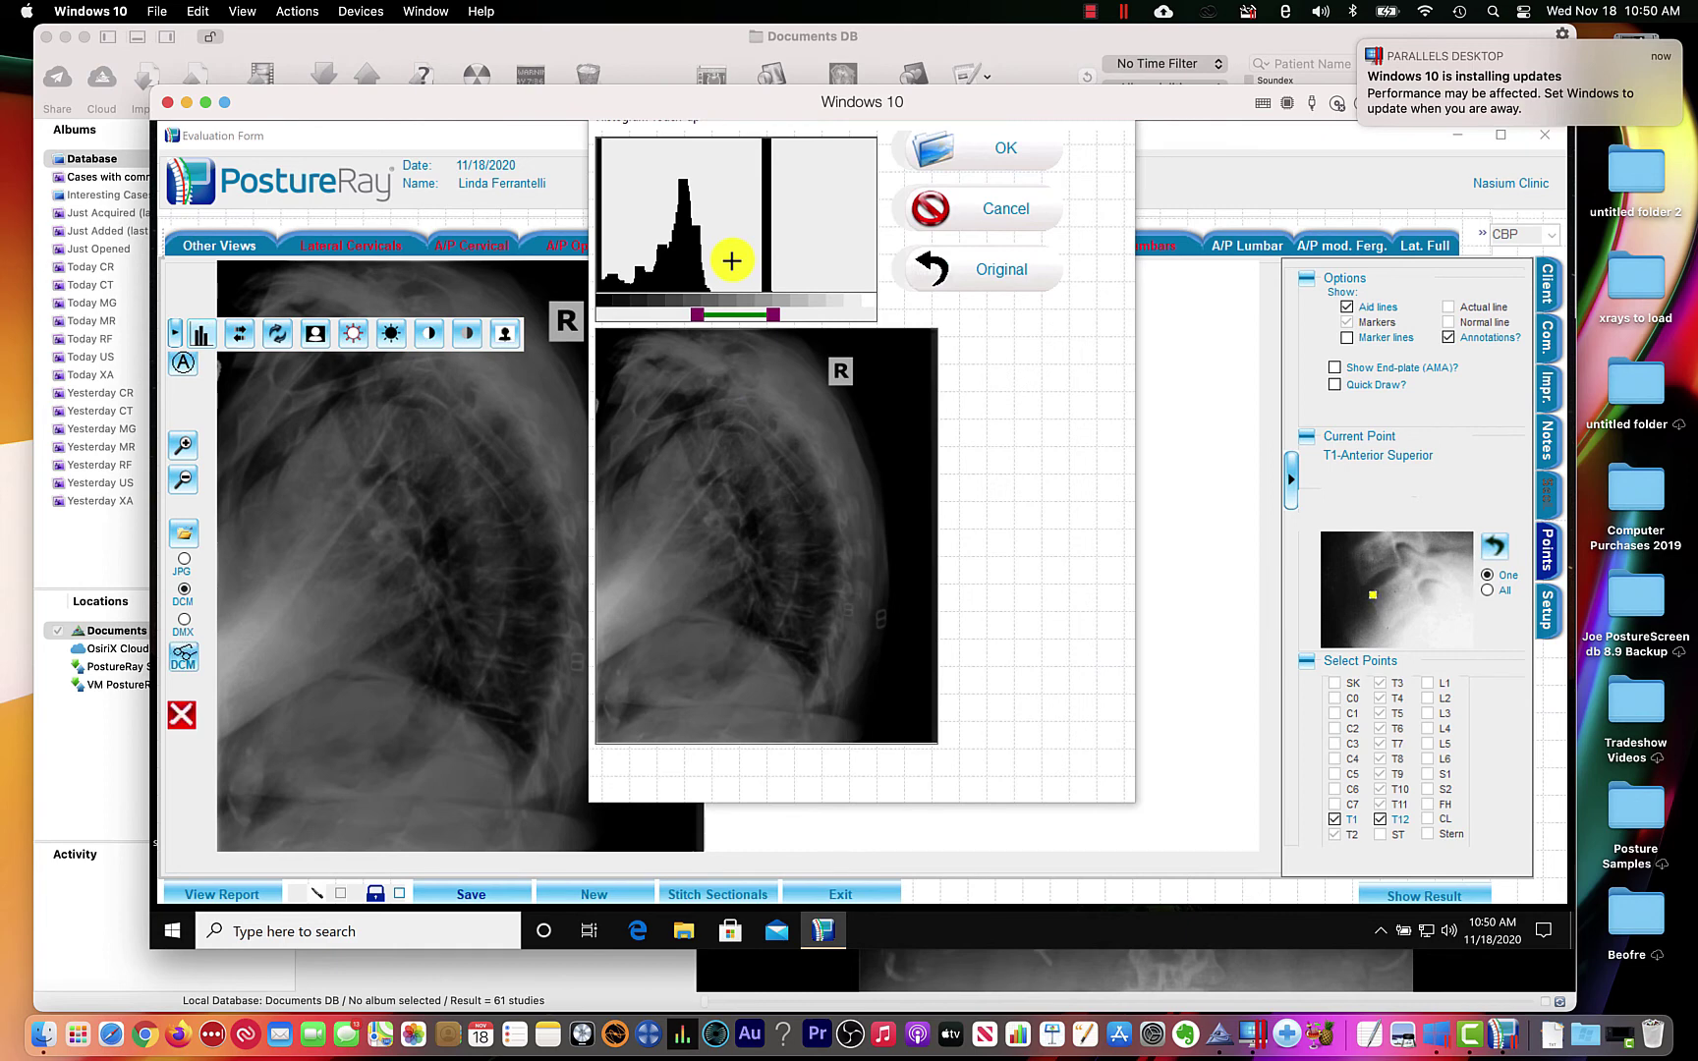
{"action": "left_click_drag", "start_coordinate": [731, 260], "coordinate": [753, 203]}
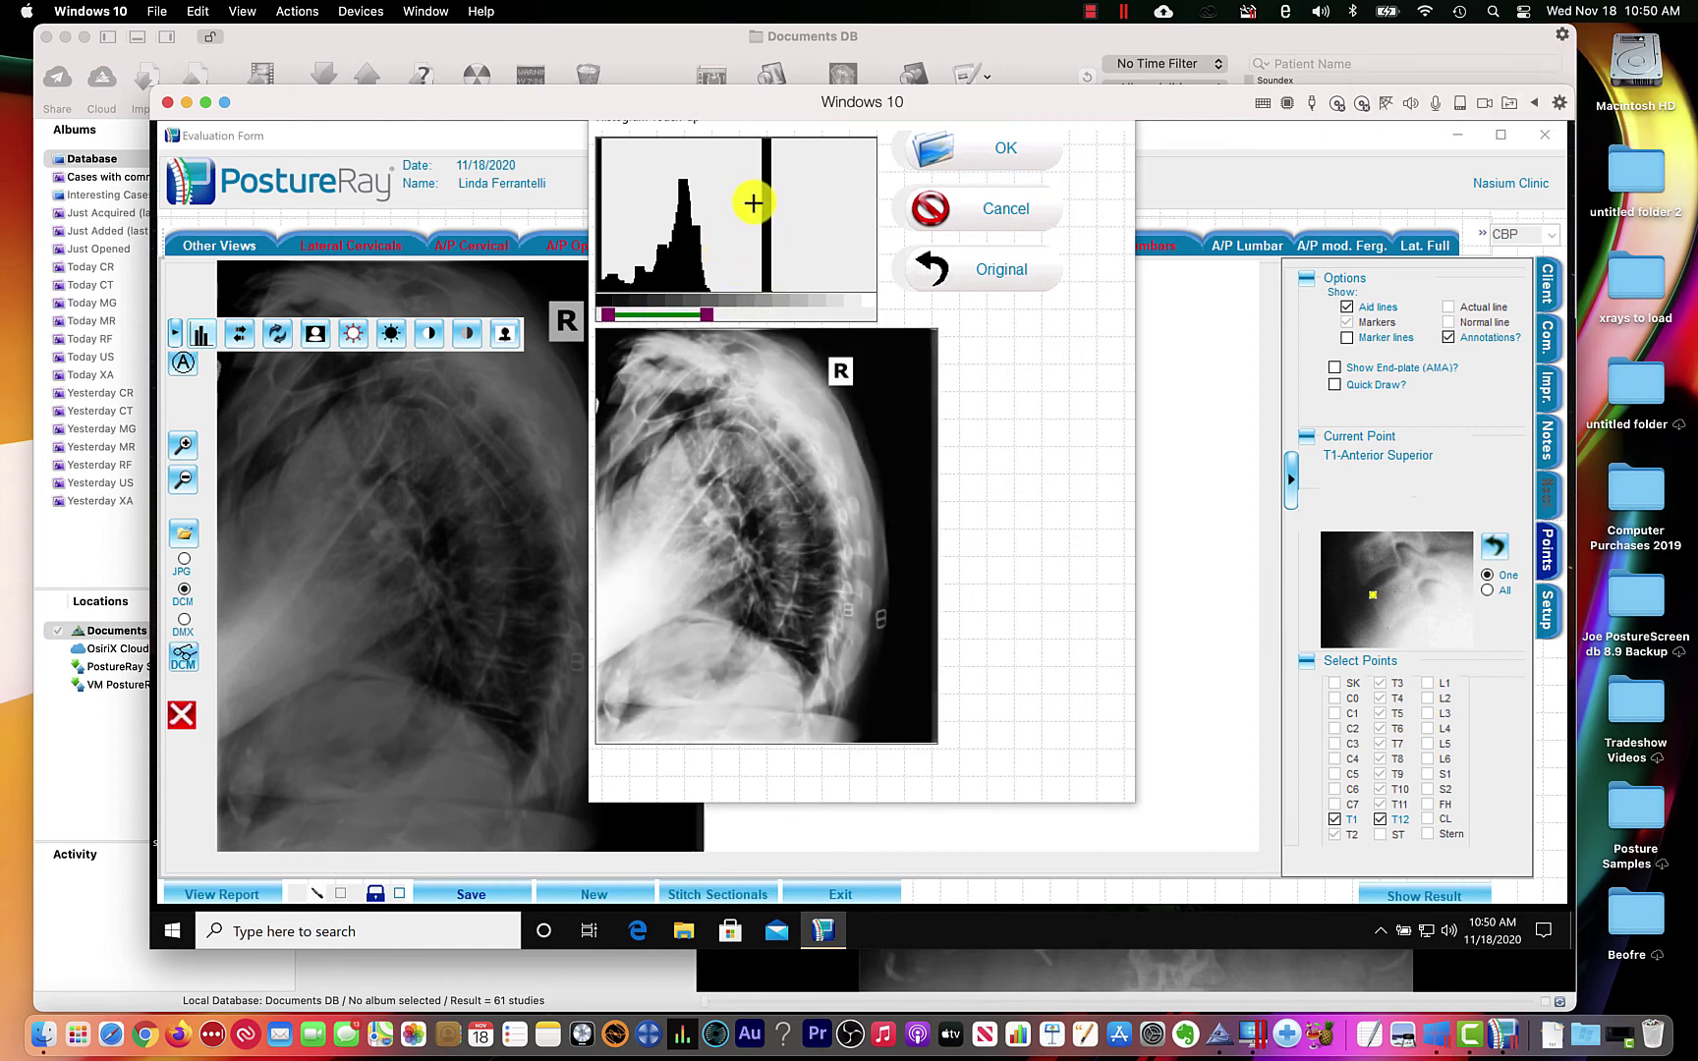
{"action": "left_click", "coordinate": [1023, 157]}
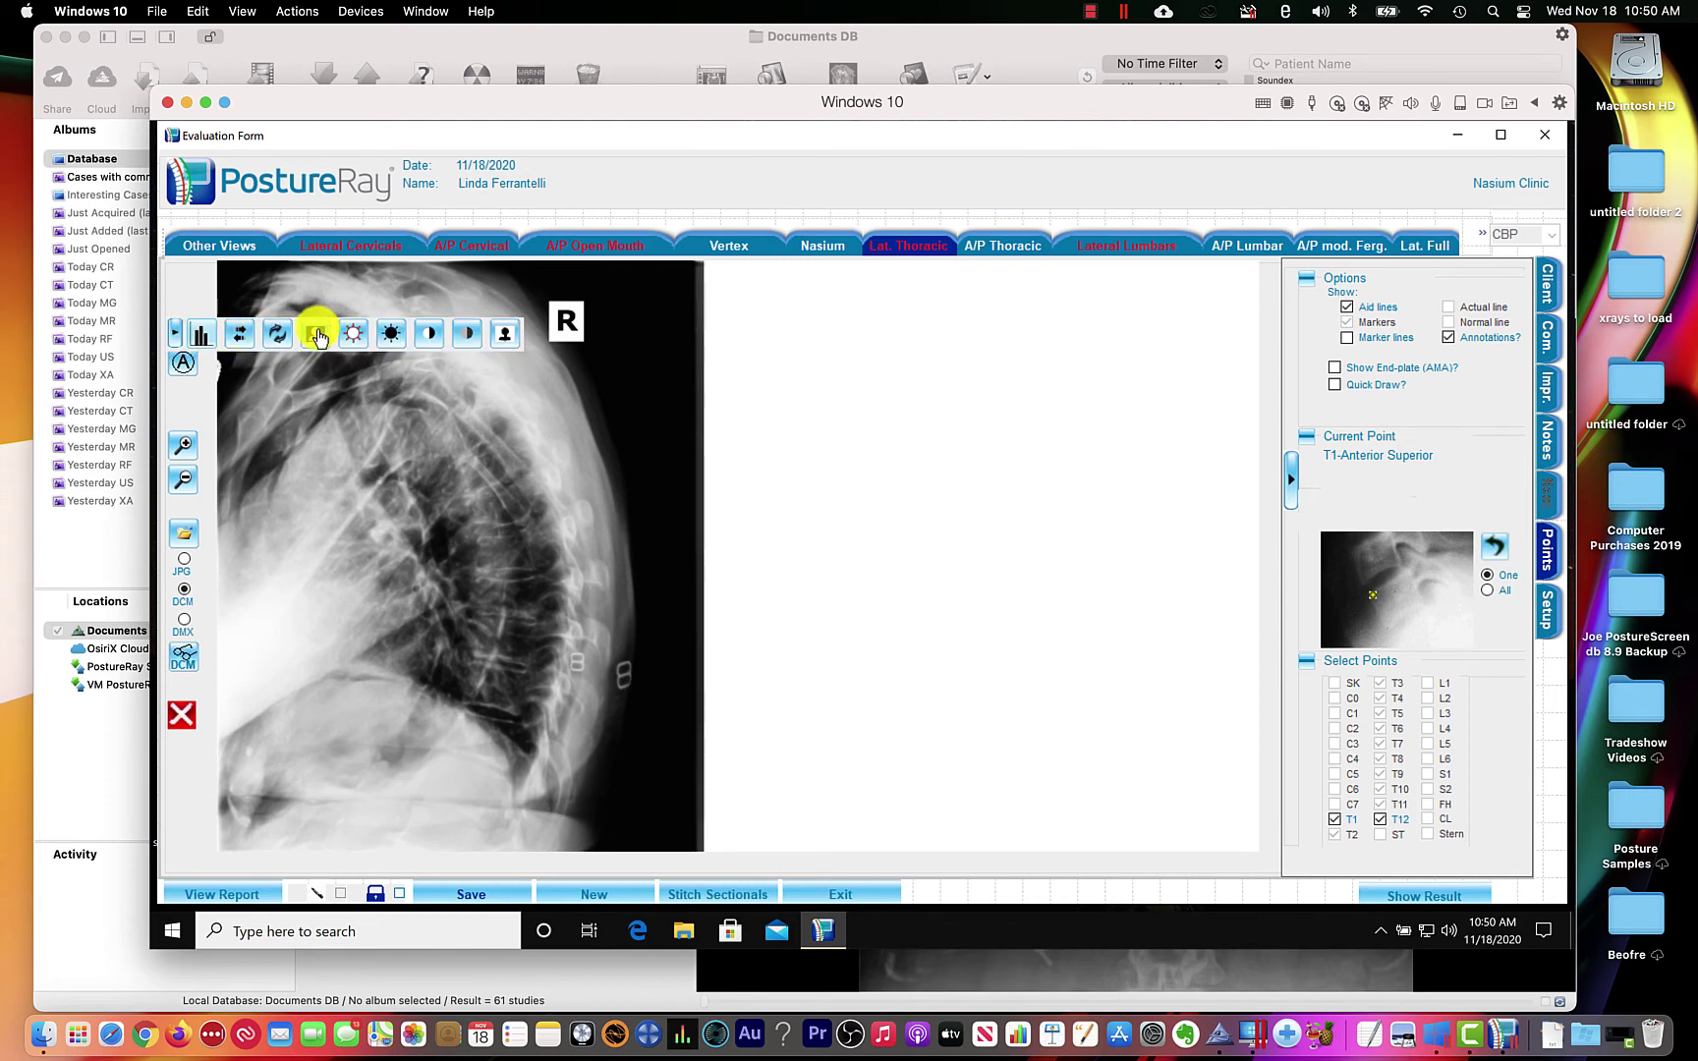
{"action": "left_click", "coordinate": [316, 336]}
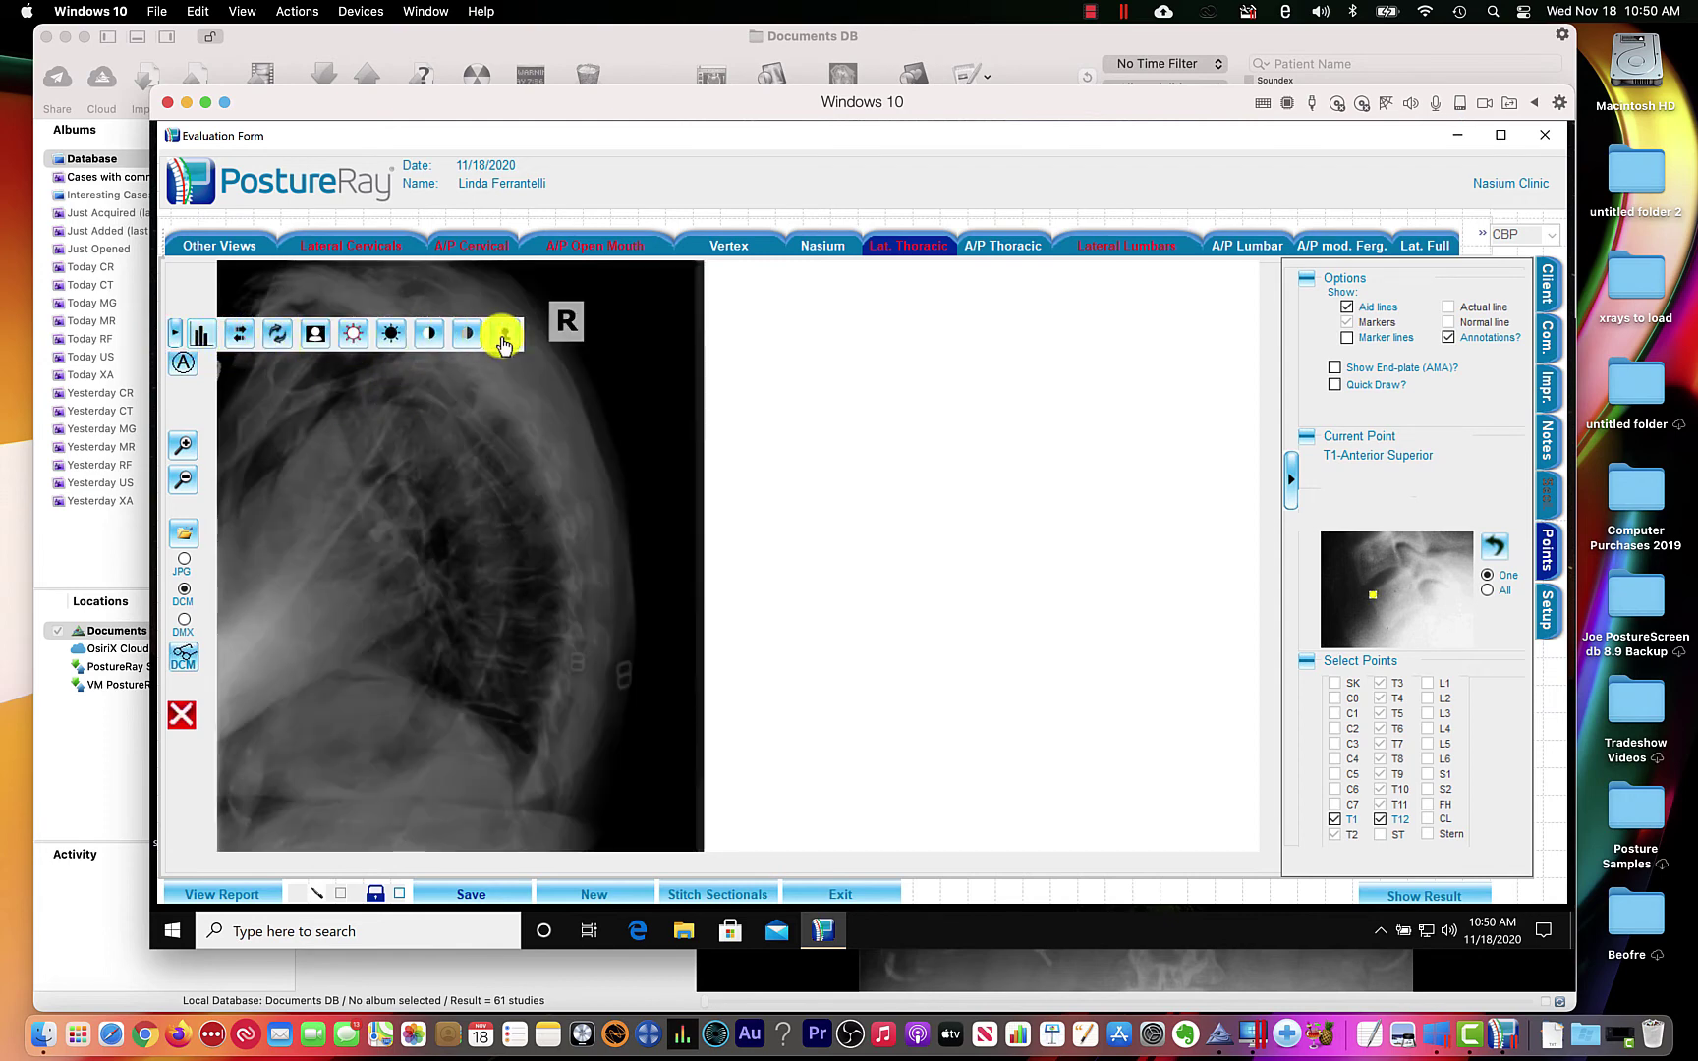
Raise the Lateral Thoracic X-ray's brightness and contrast by two increments each and save the touch-up changes.
{"action": "left_click", "coordinate": [354, 335]}
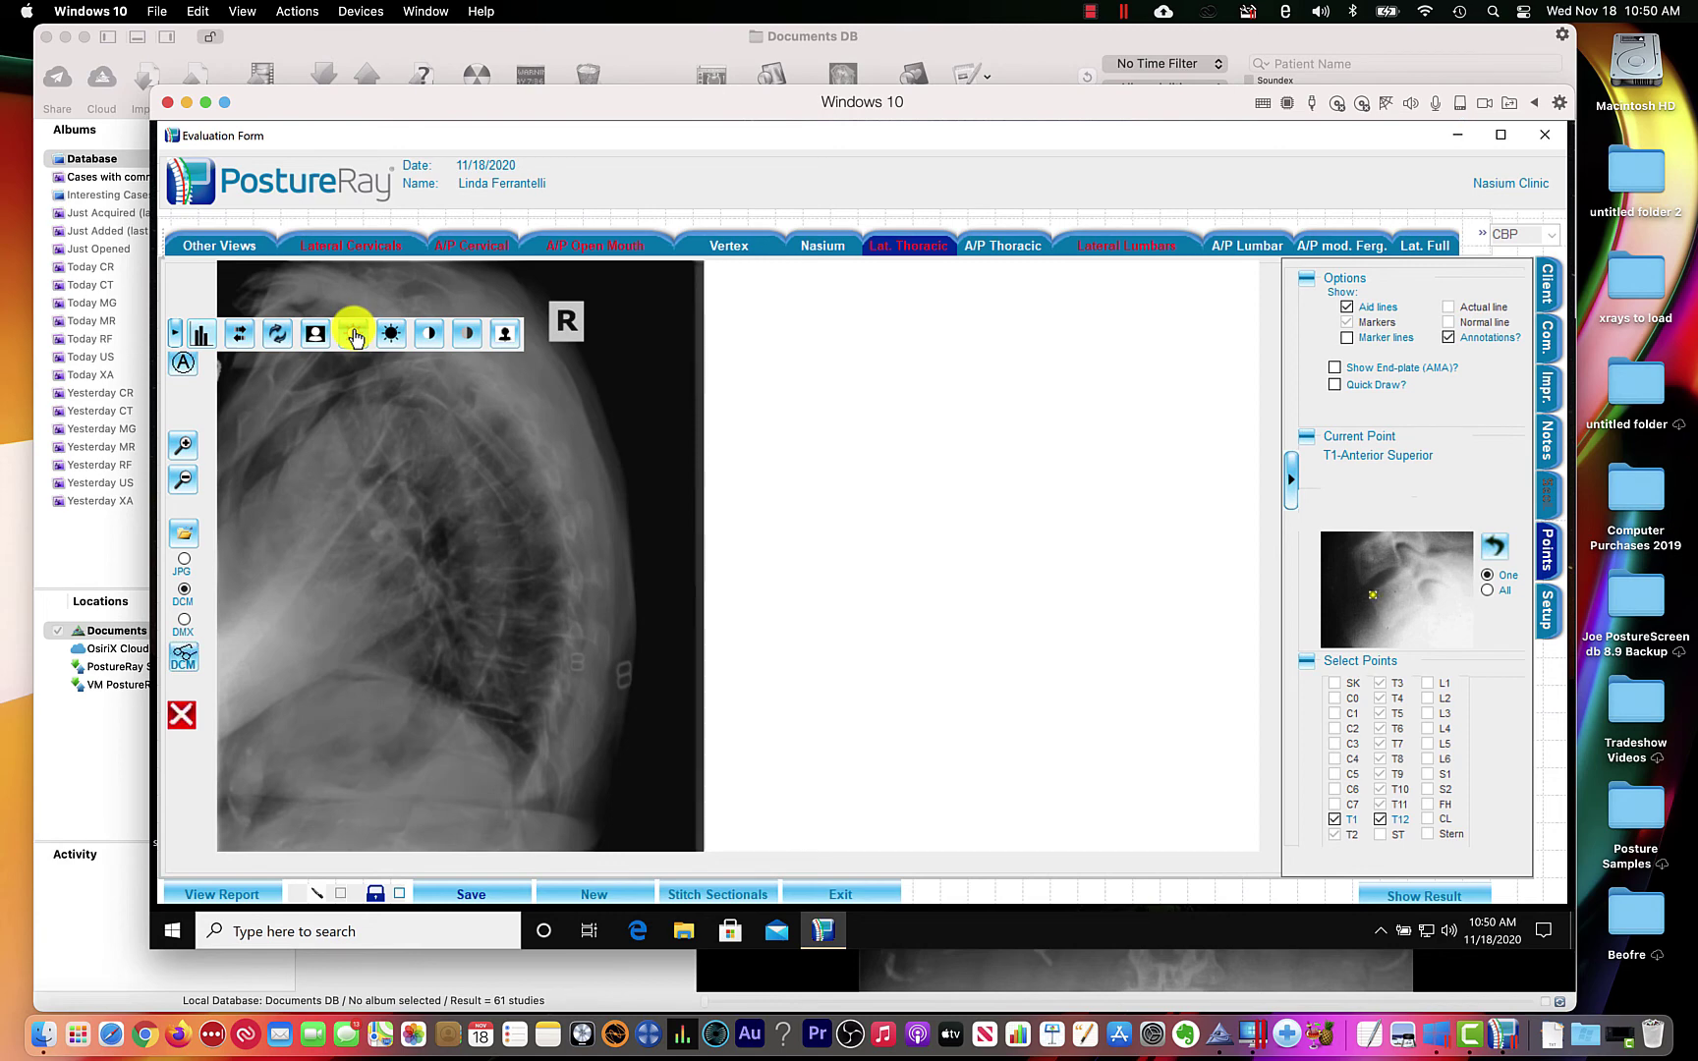
{"action": "left_click", "coordinate": [353, 335]}
{"action": "left_click", "coordinate": [432, 337]}
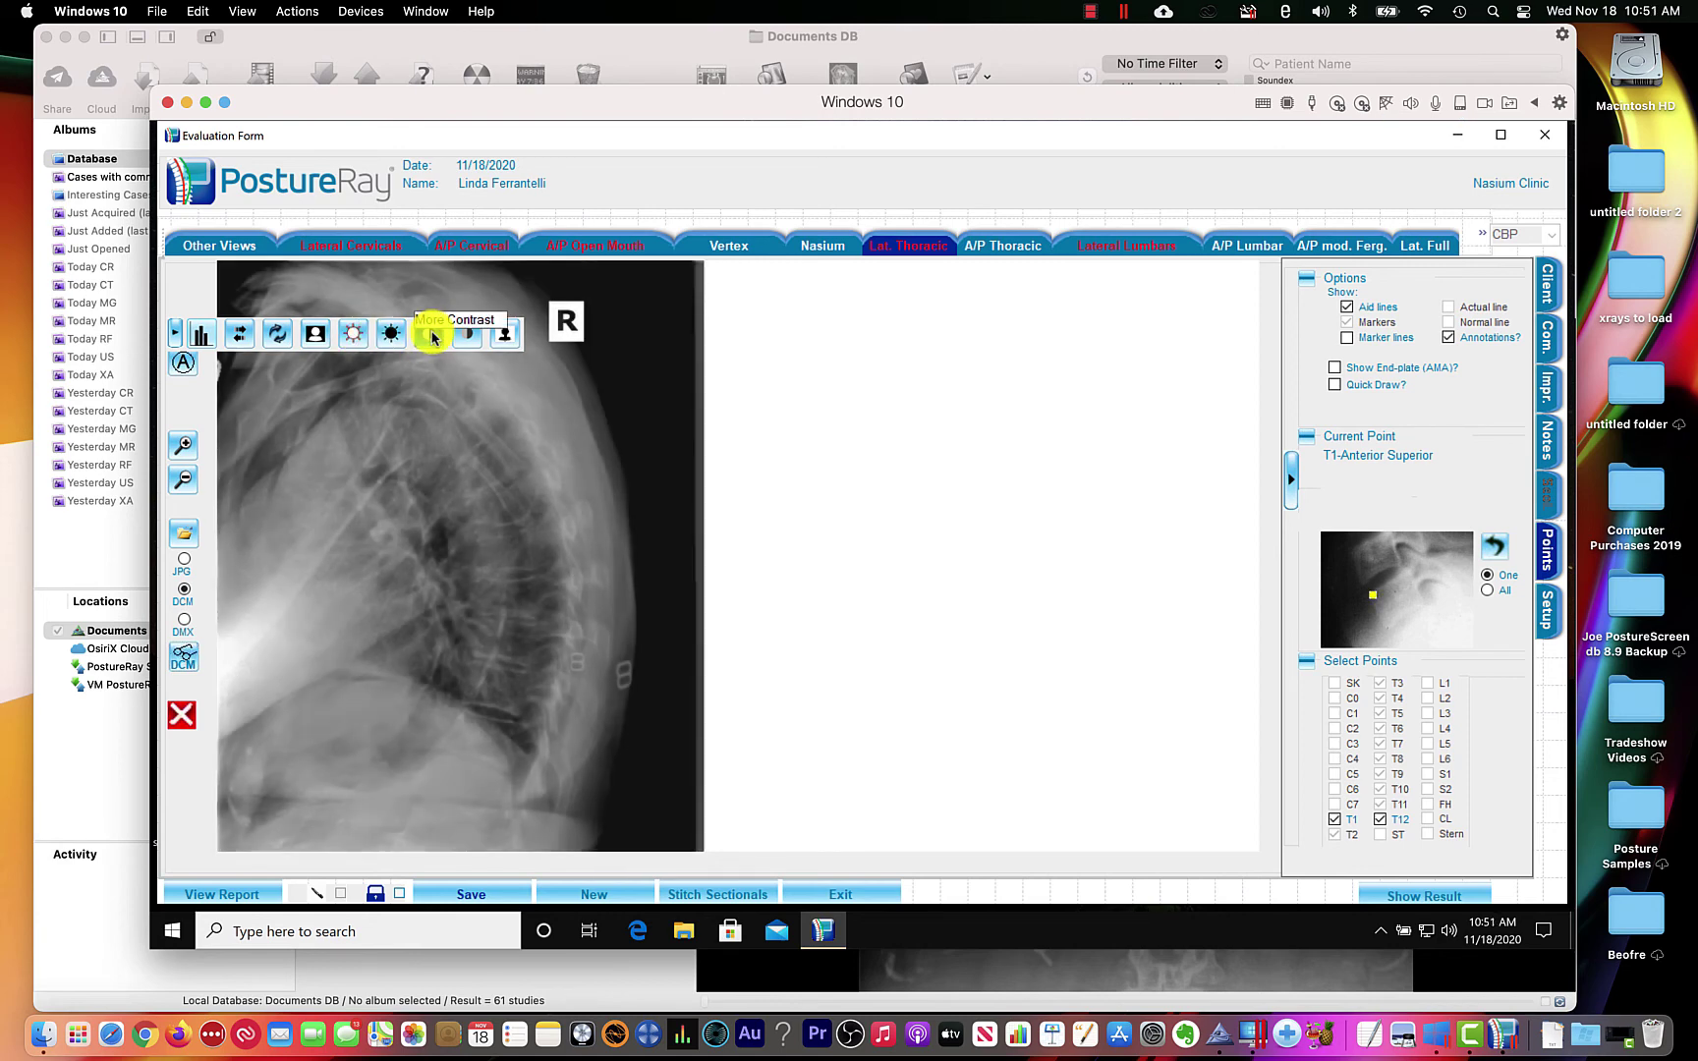
{"action": "left_click", "coordinate": [433, 337]}
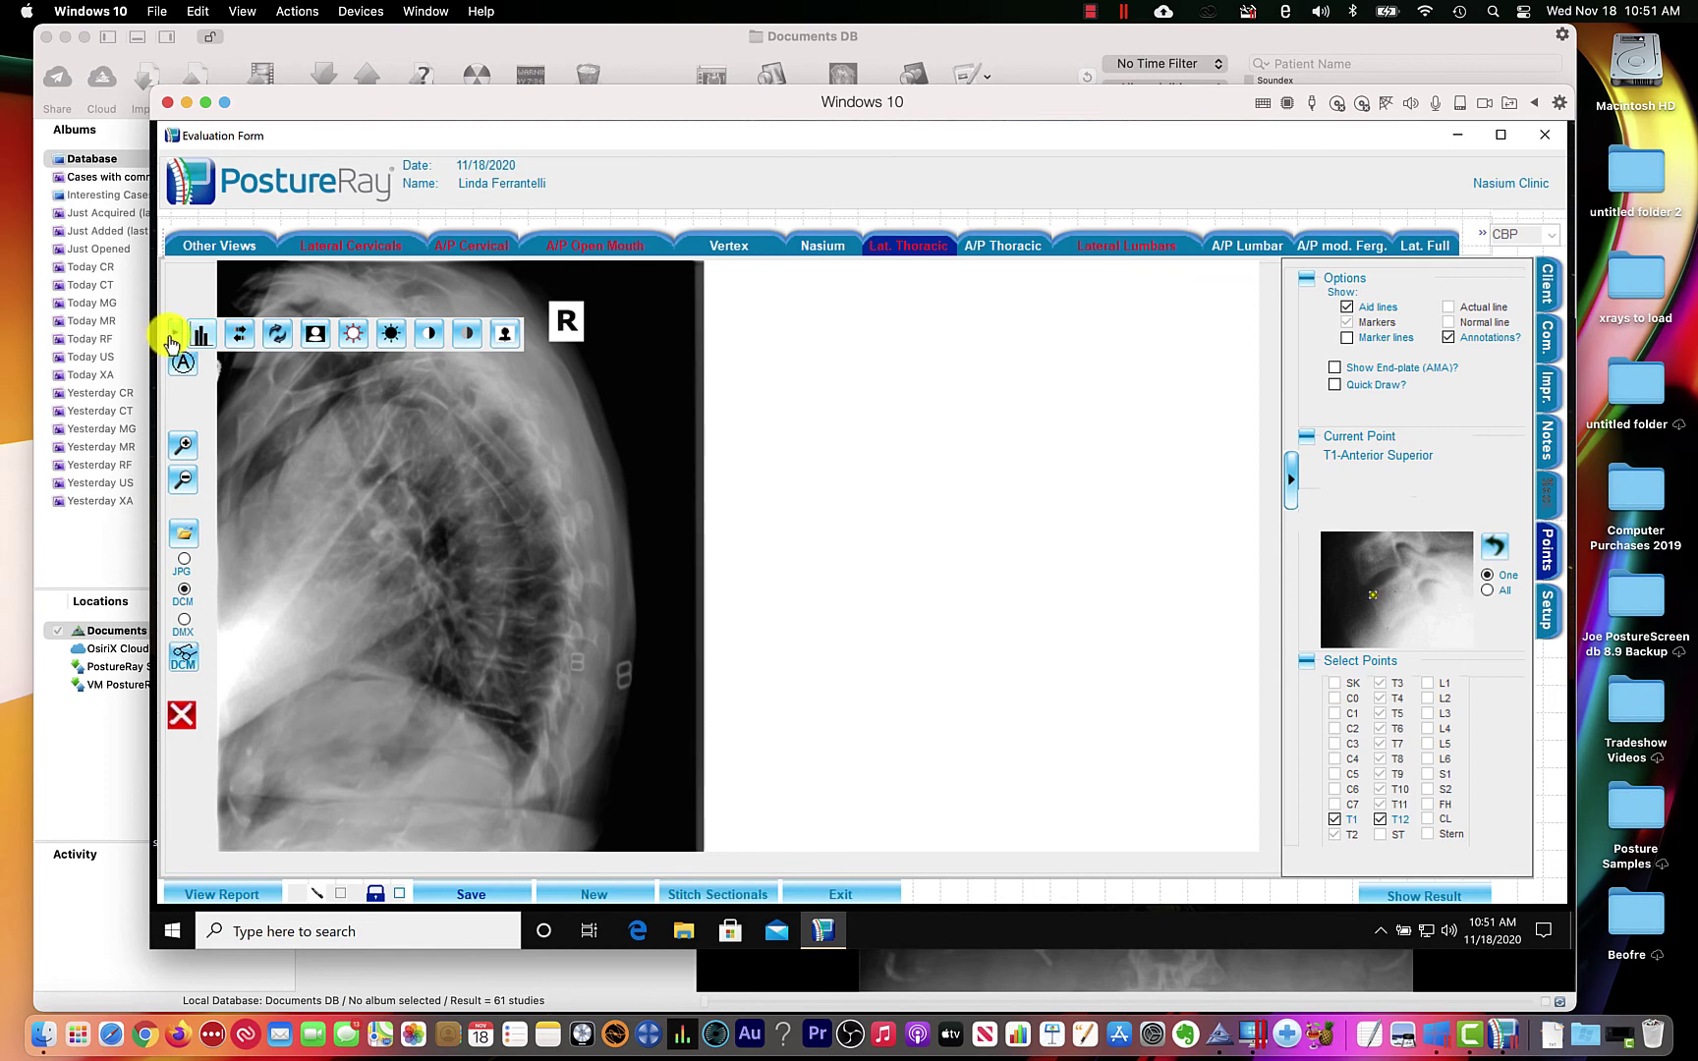
{"action": "left_click", "coordinate": [475, 896]}
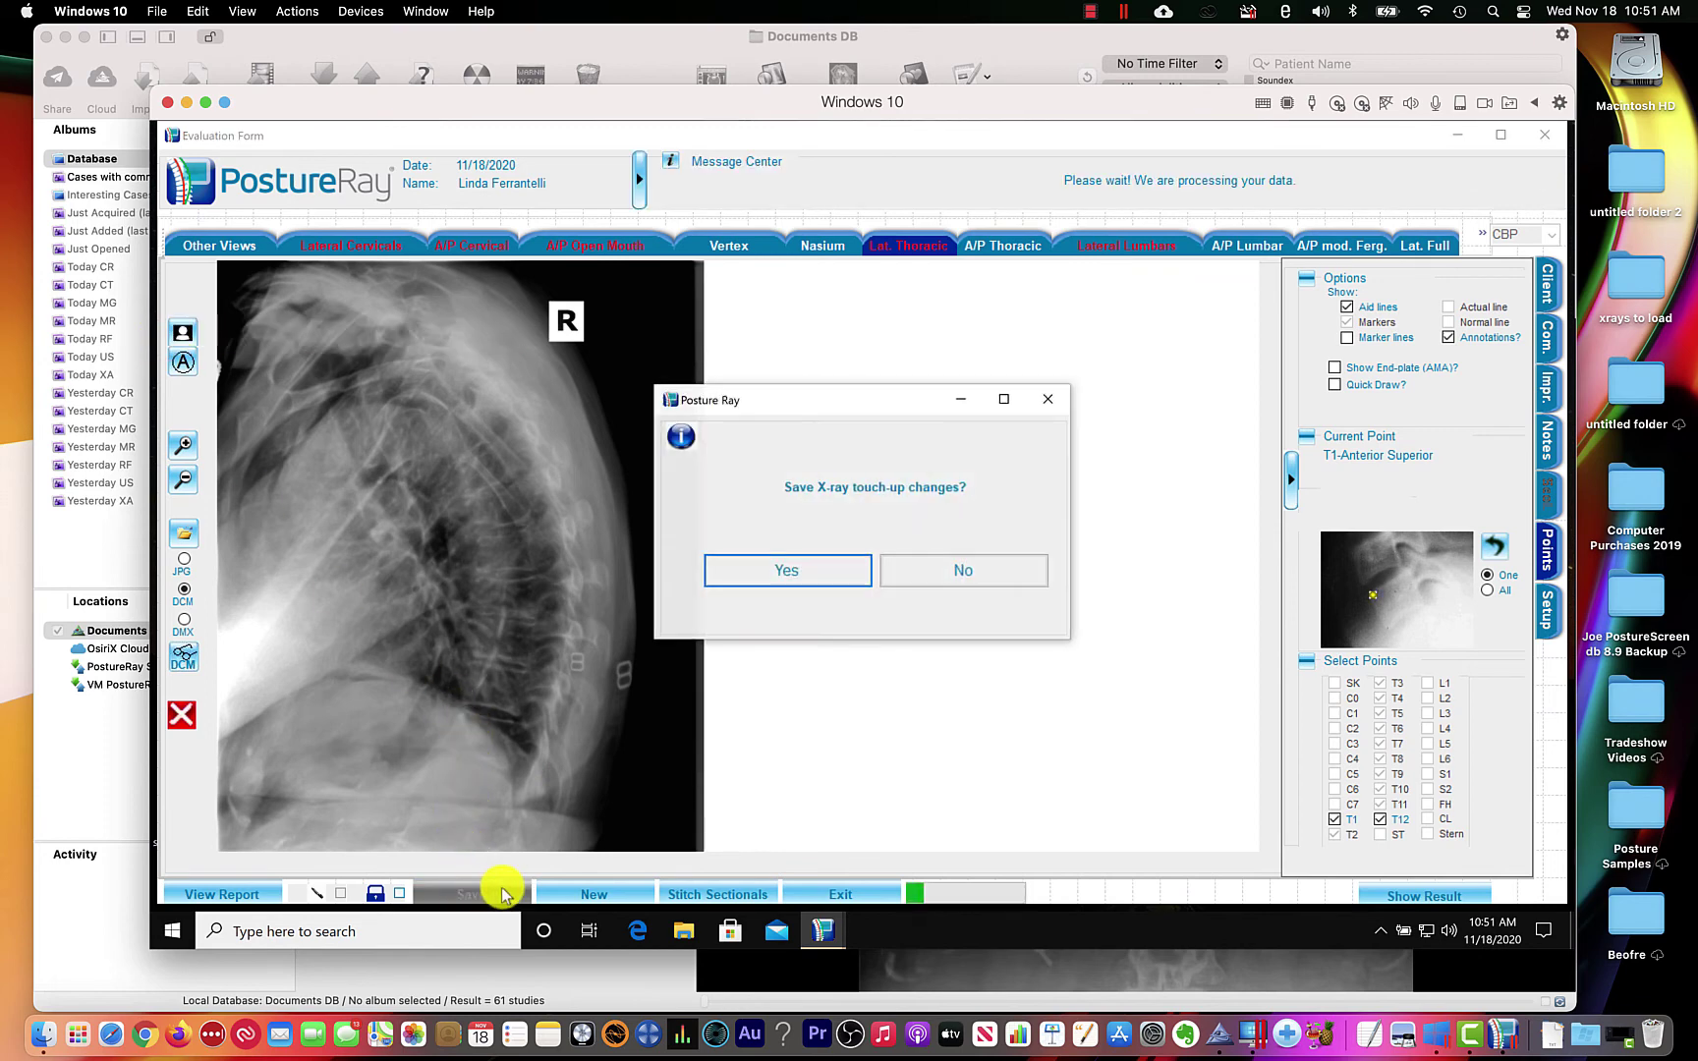
{"action": "left_click", "coordinate": [784, 576]}
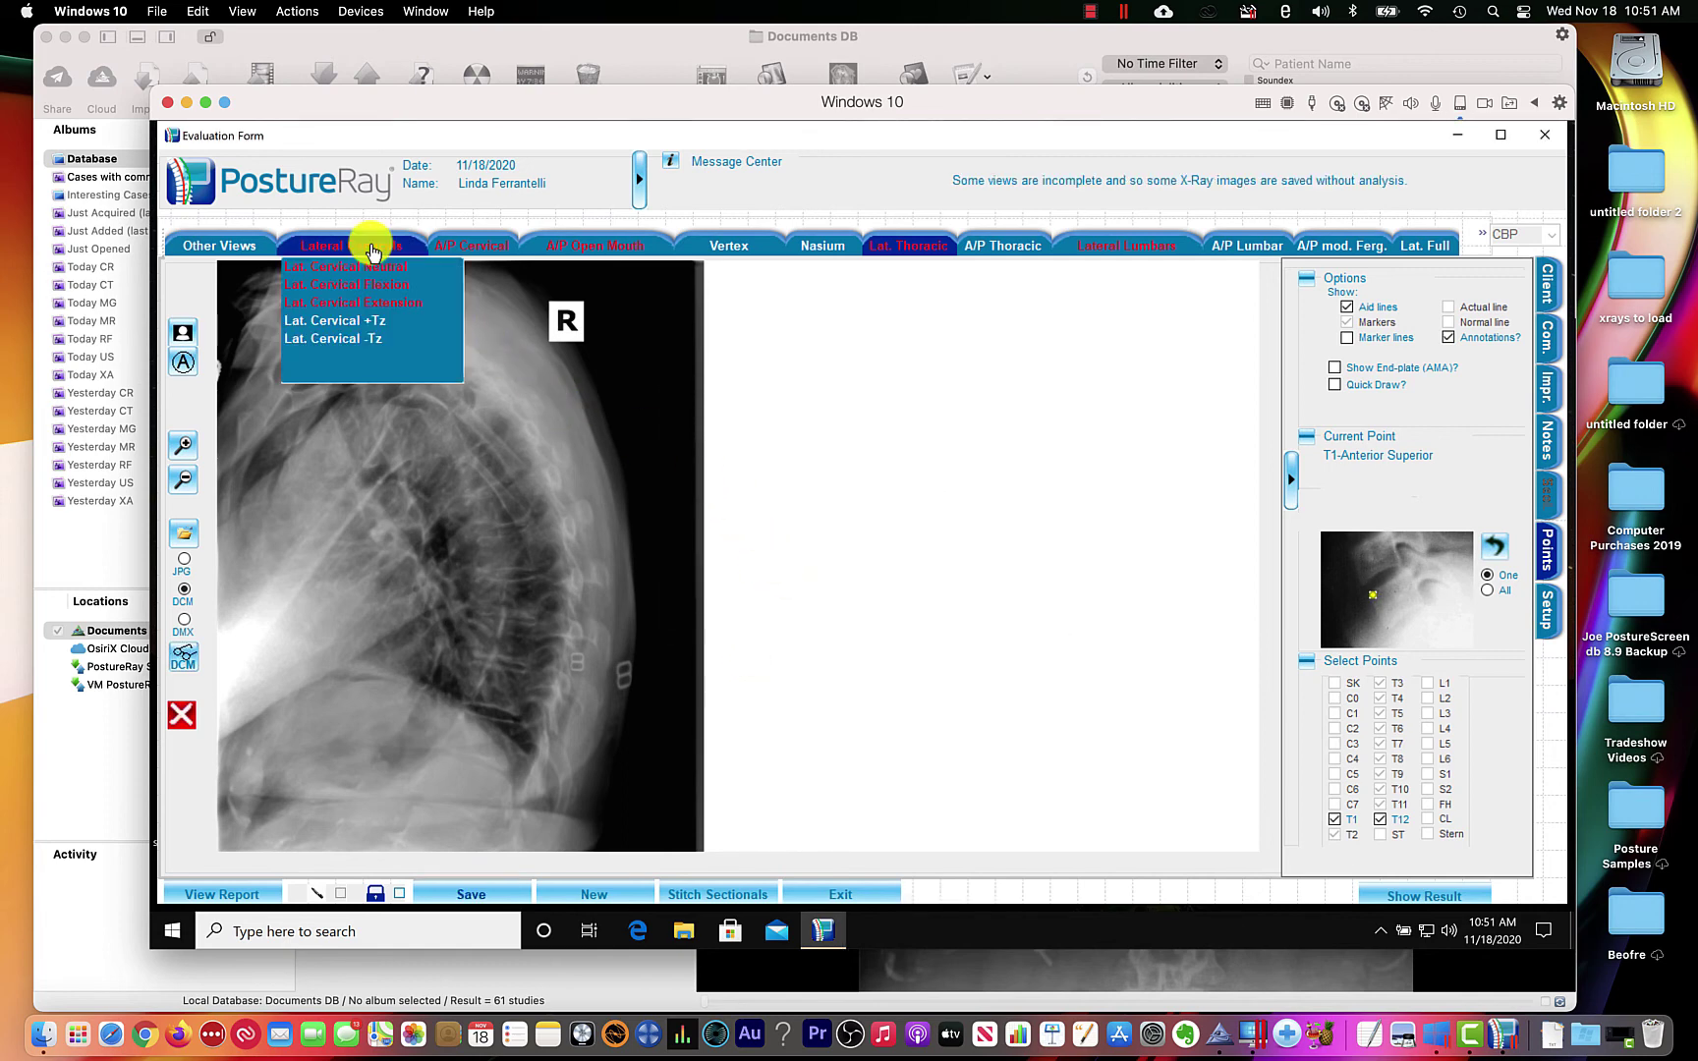
Mark the C1 points on the Lateral Cervical Neutral X-ray, from the anterior tubercle to the posterior arch's spinal laminar line.
{"action": "left_click", "coordinate": [360, 261]}
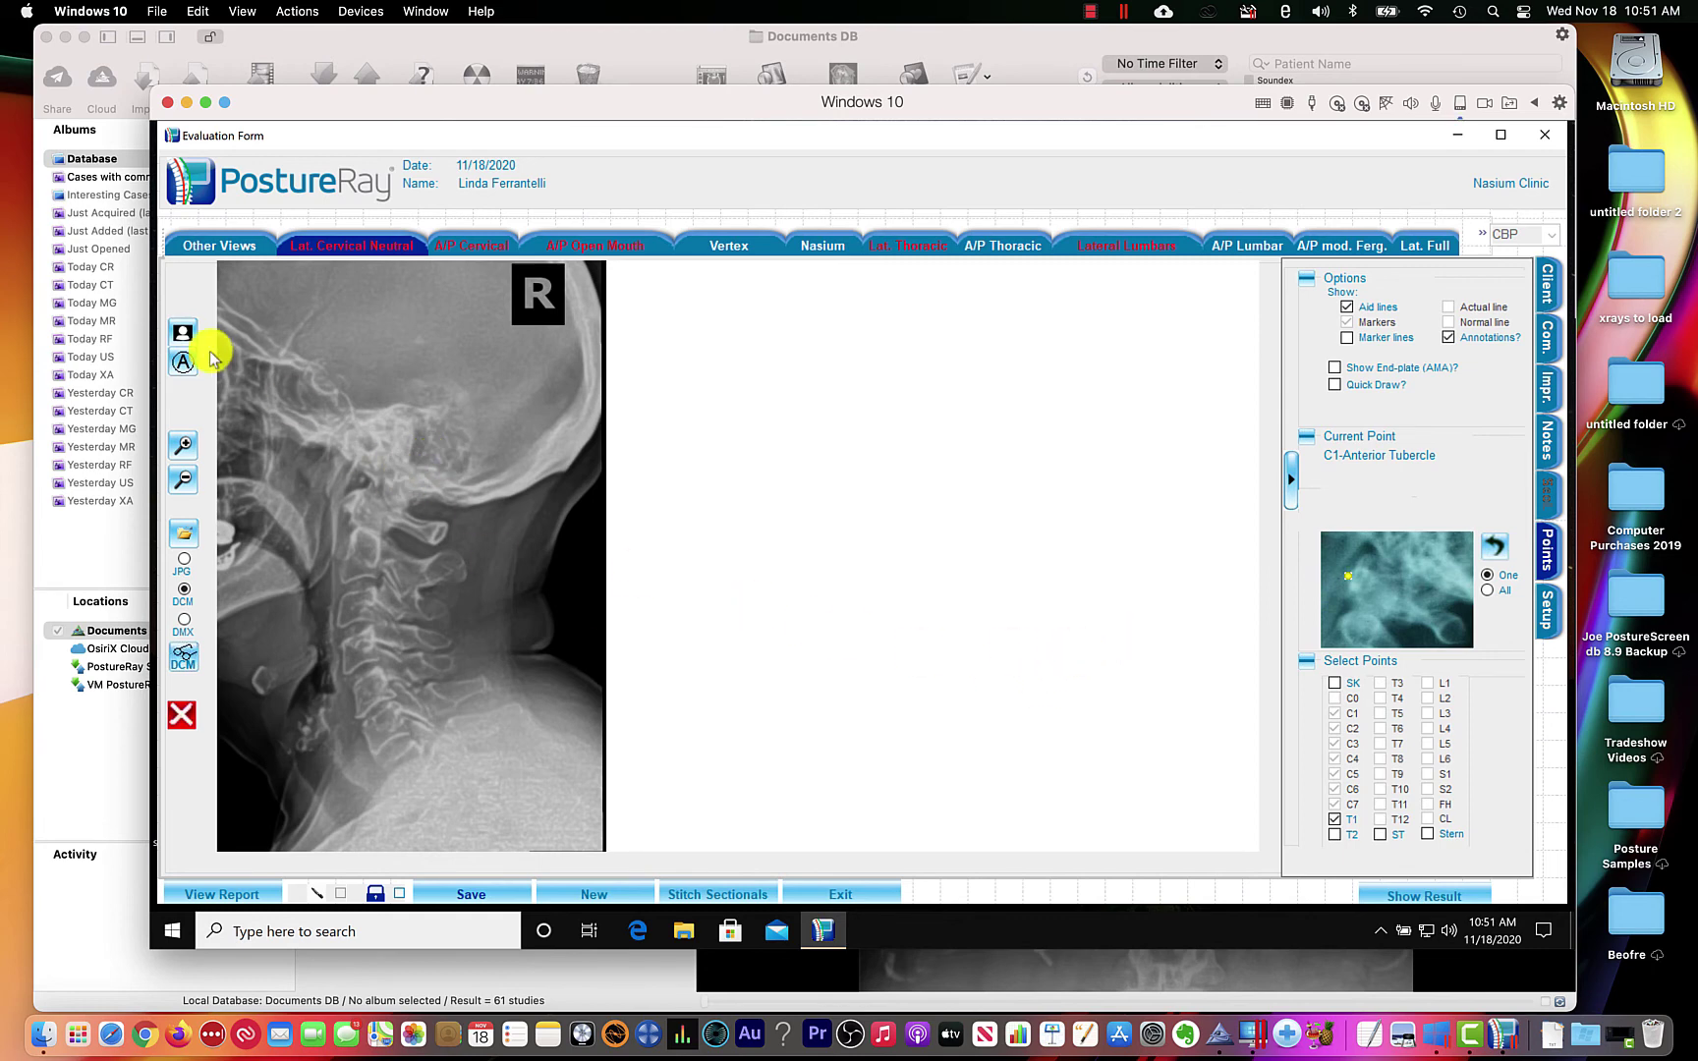
{"action": "left_click", "coordinate": [184, 450]}
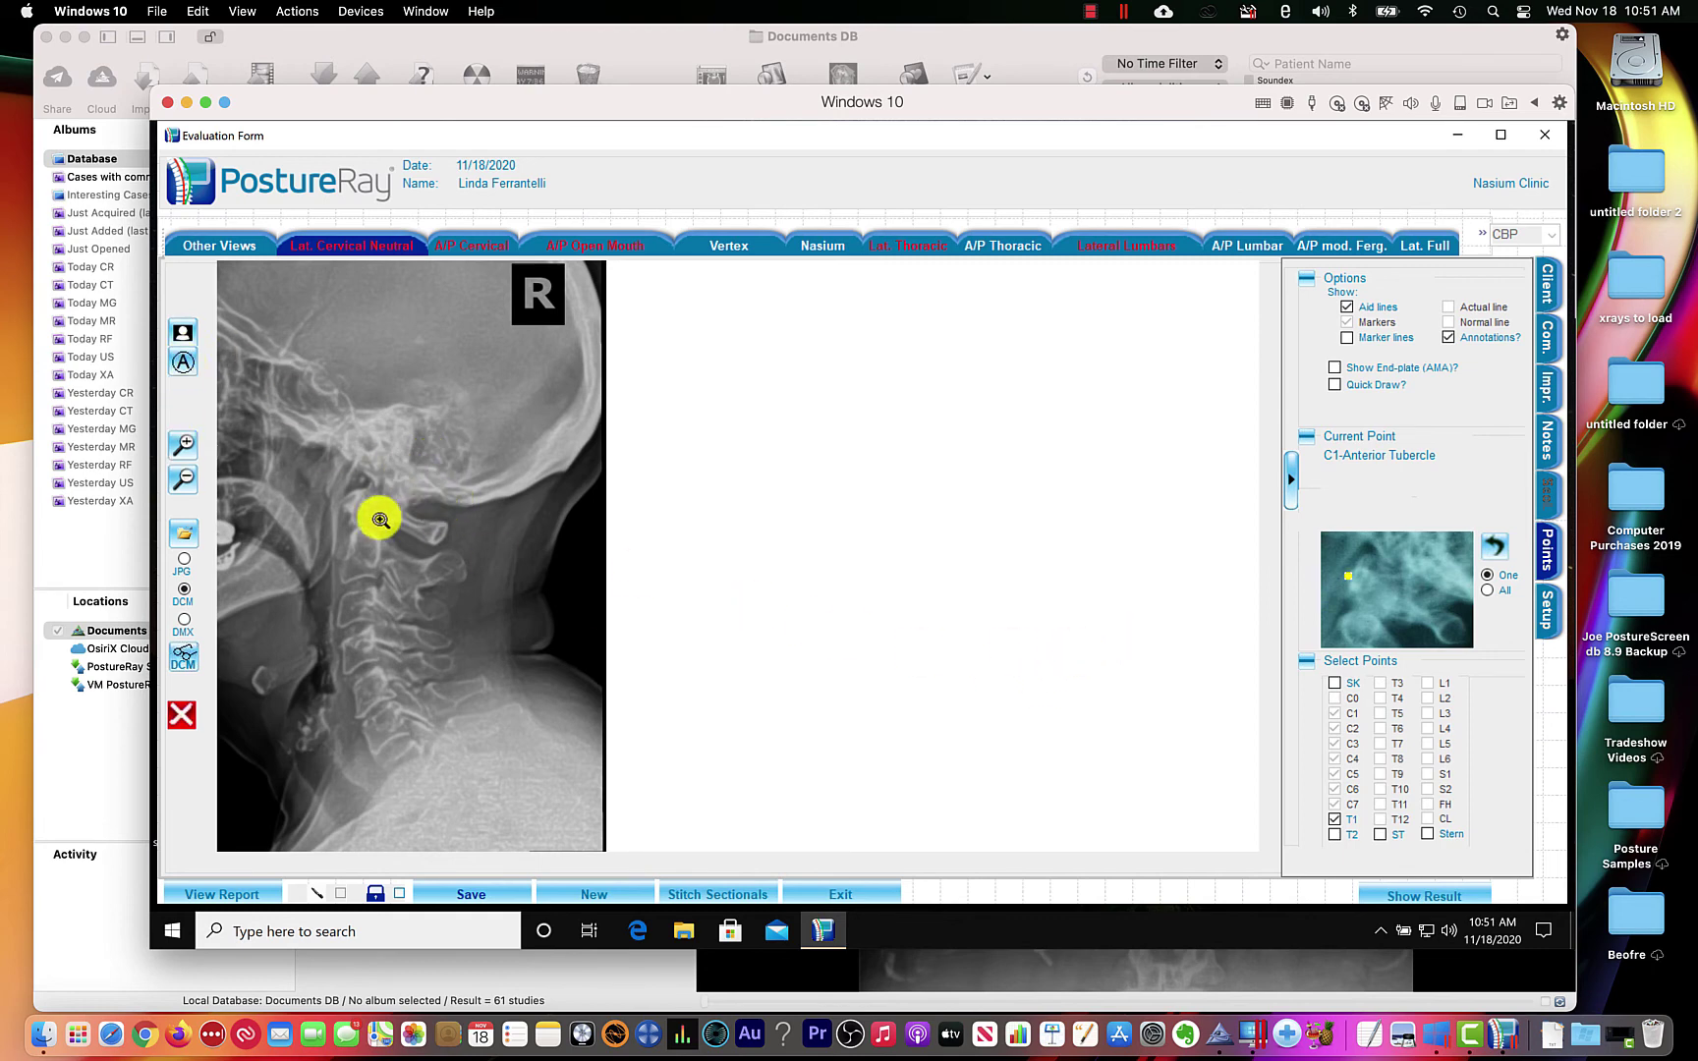
{"action": "left_click", "coordinate": [381, 515]}
{"action": "left_click_drag", "start_coordinate": [1267, 531], "coordinate": [1266, 655]}
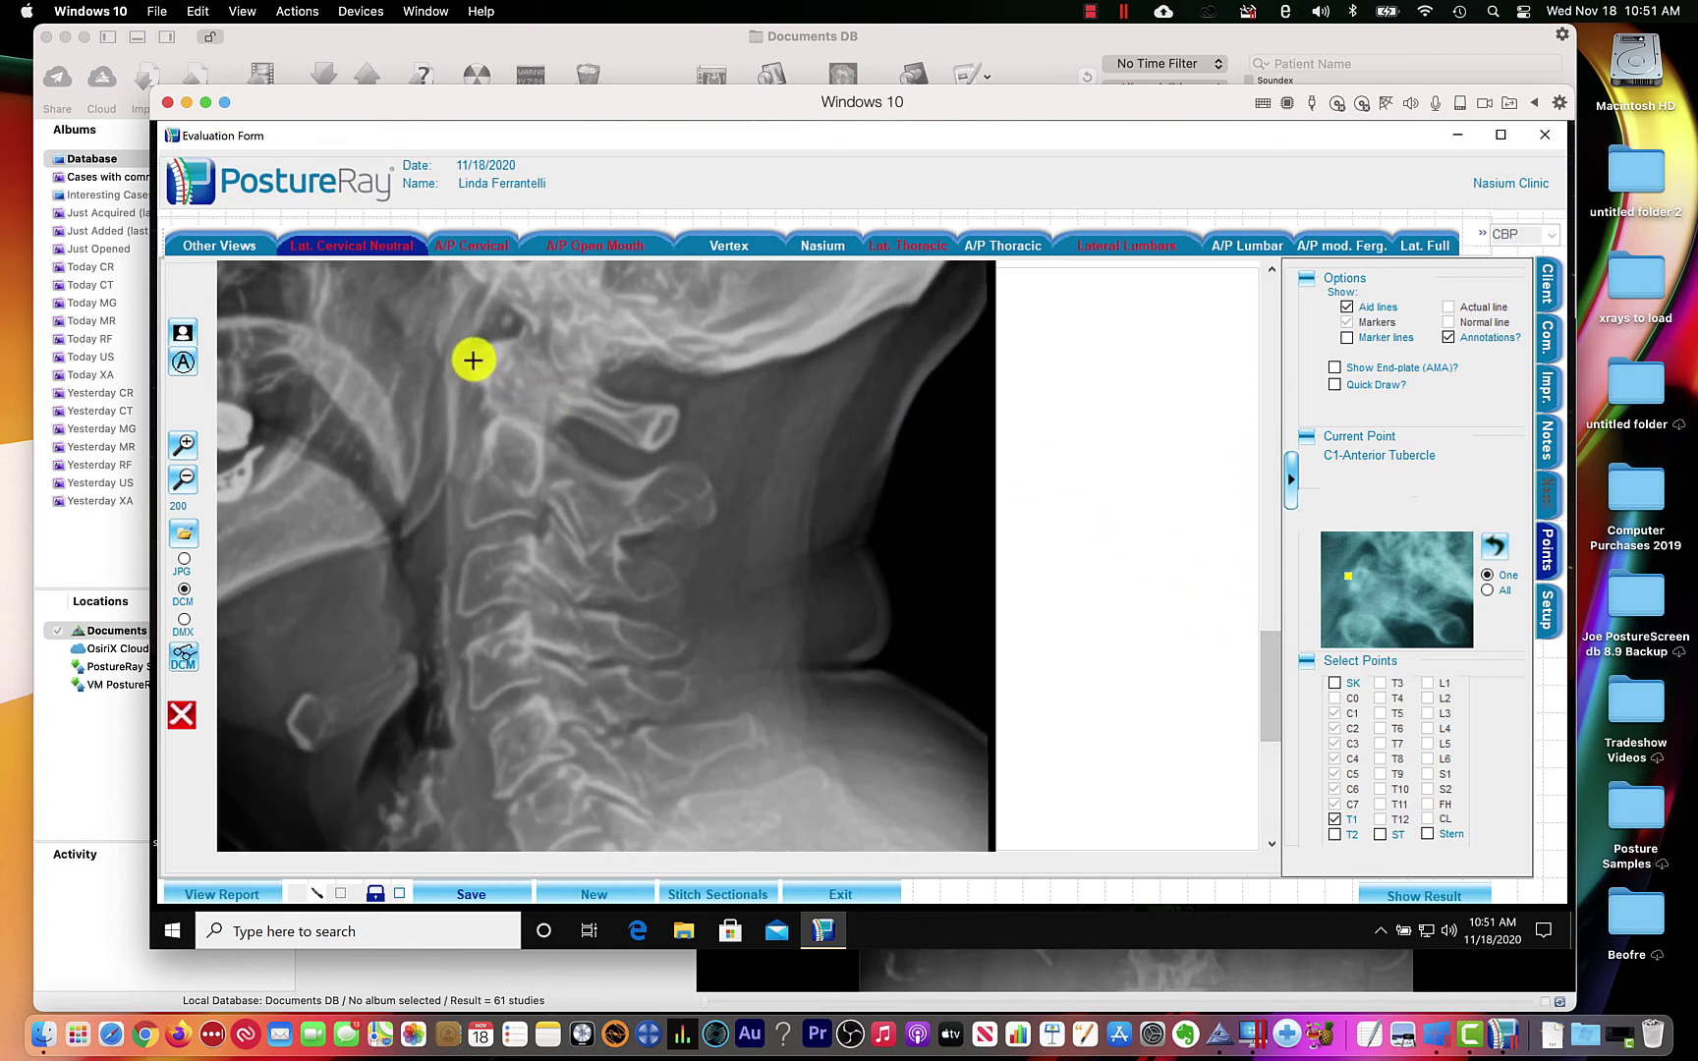
{"action": "left_click", "coordinate": [186, 446]}
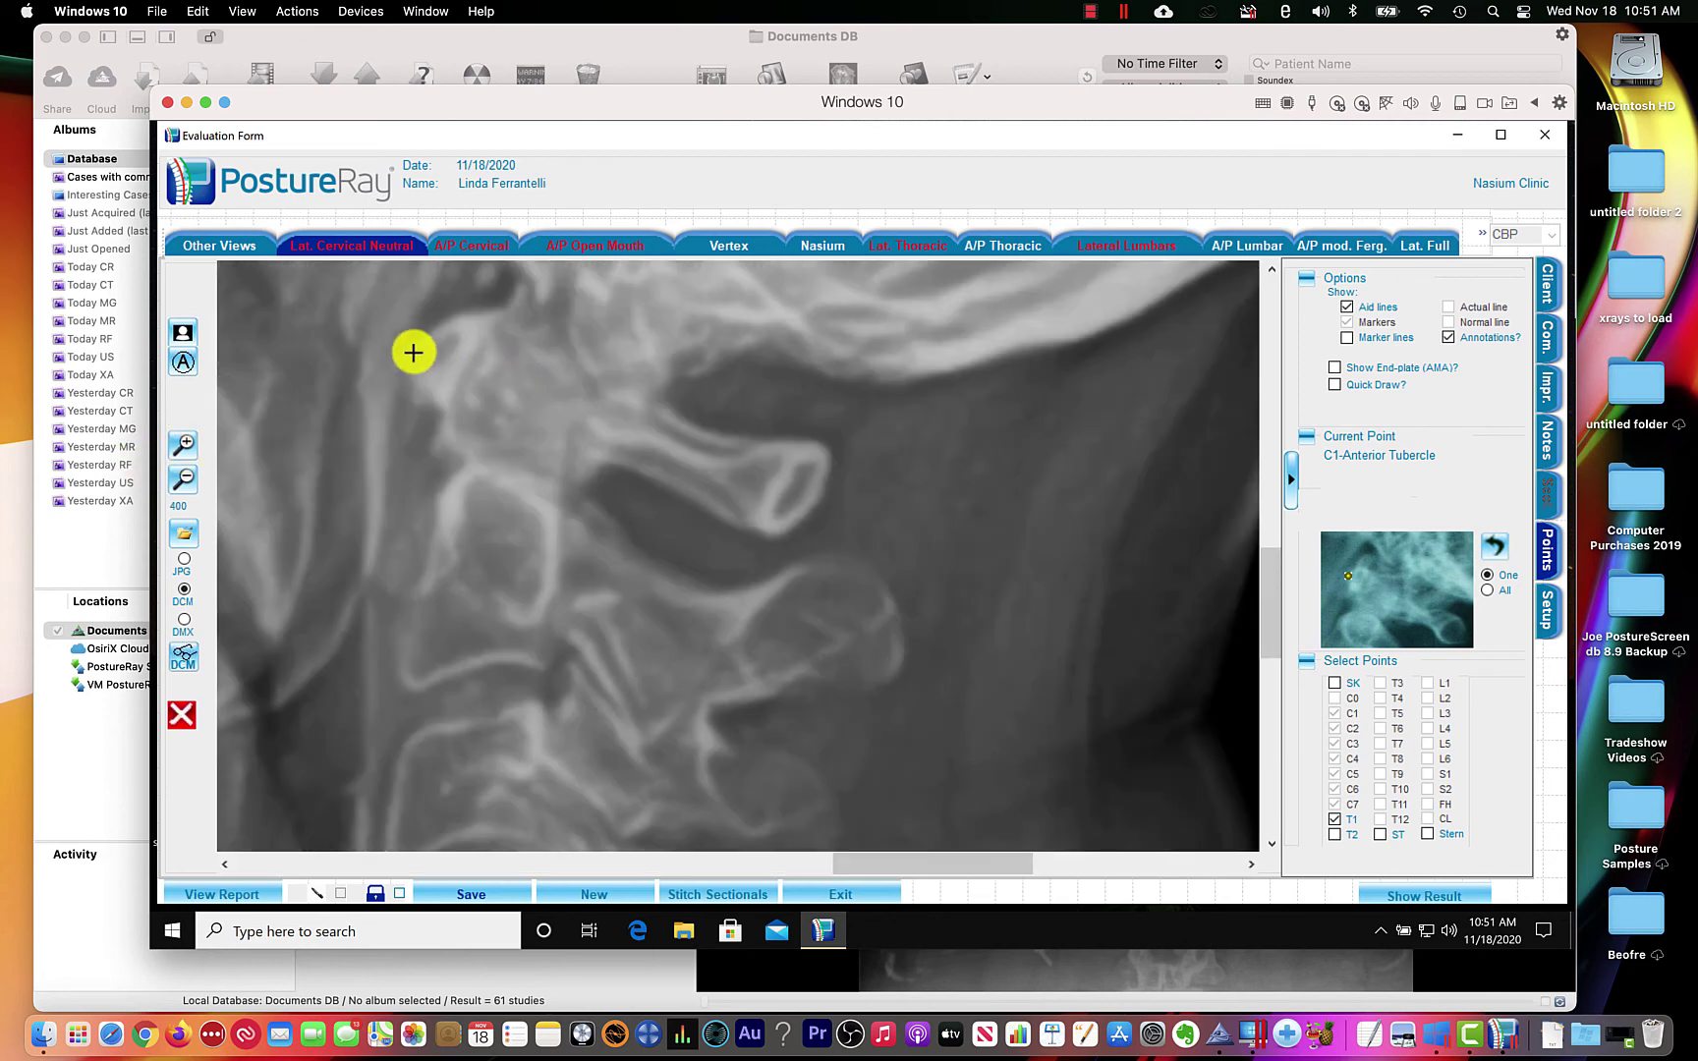
{"action": "left_click", "coordinate": [412, 353]}
{"action": "left_click", "coordinate": [478, 345]}
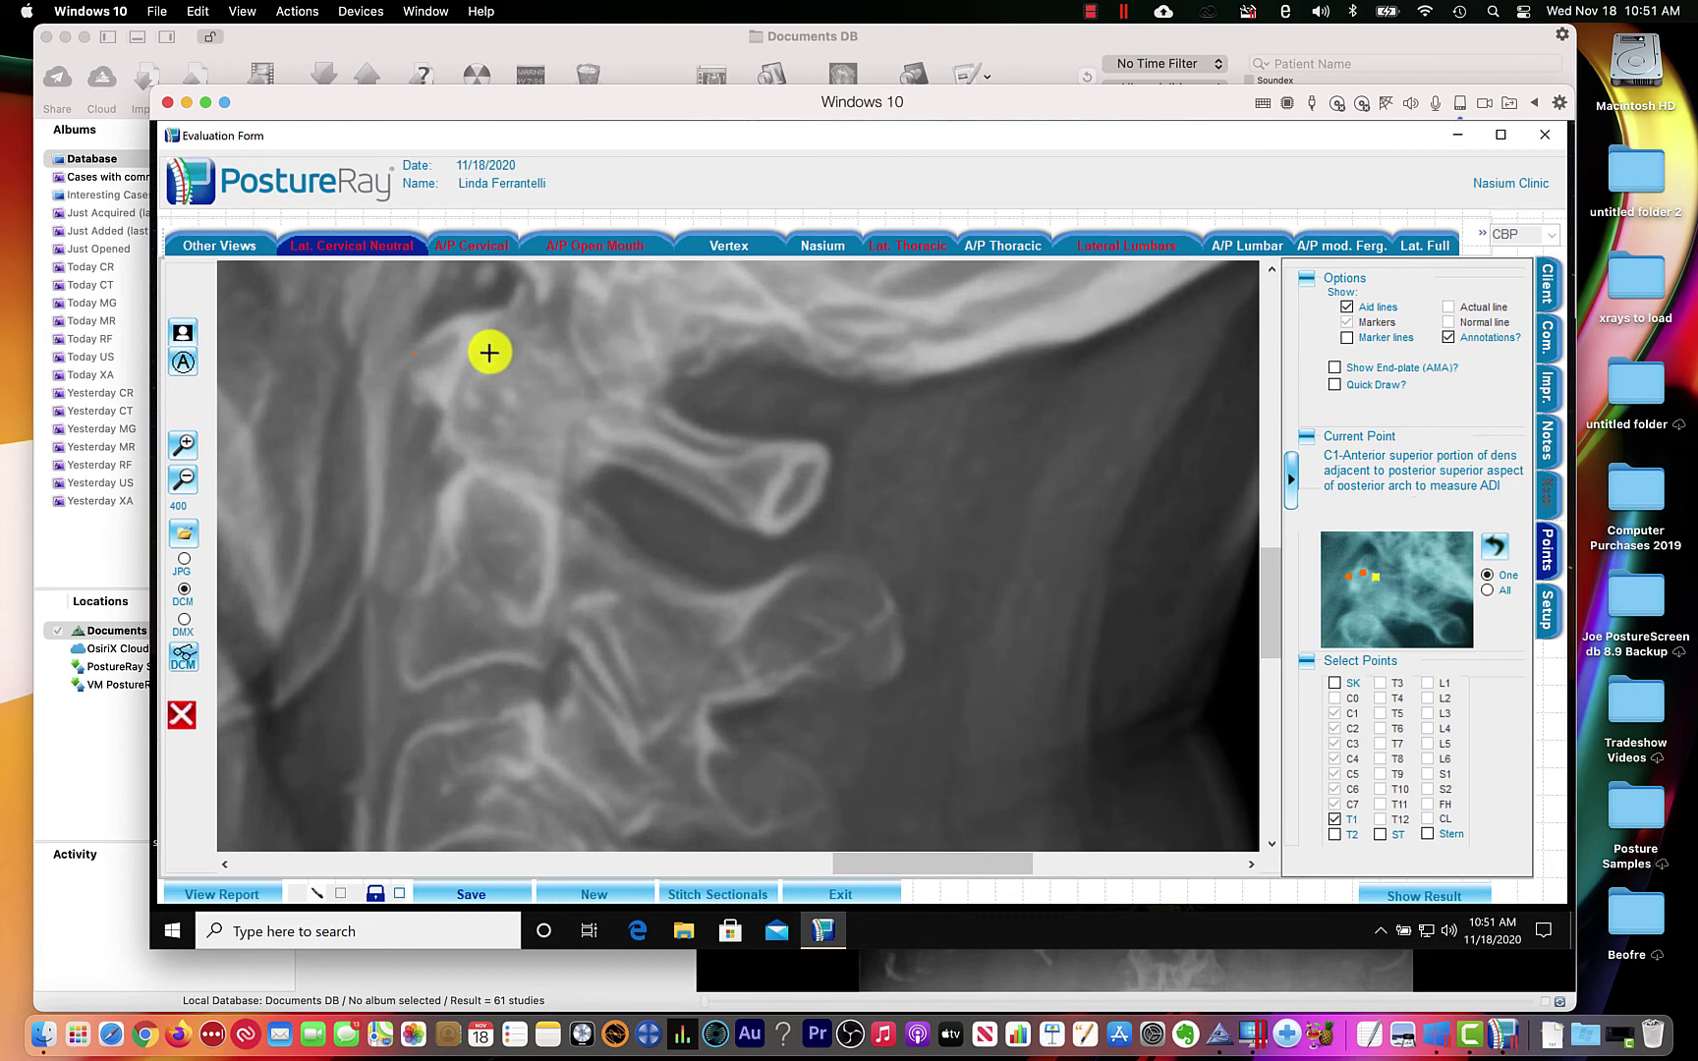
{"action": "left_click", "coordinate": [489, 353]}
{"action": "left_click", "coordinate": [579, 416]}
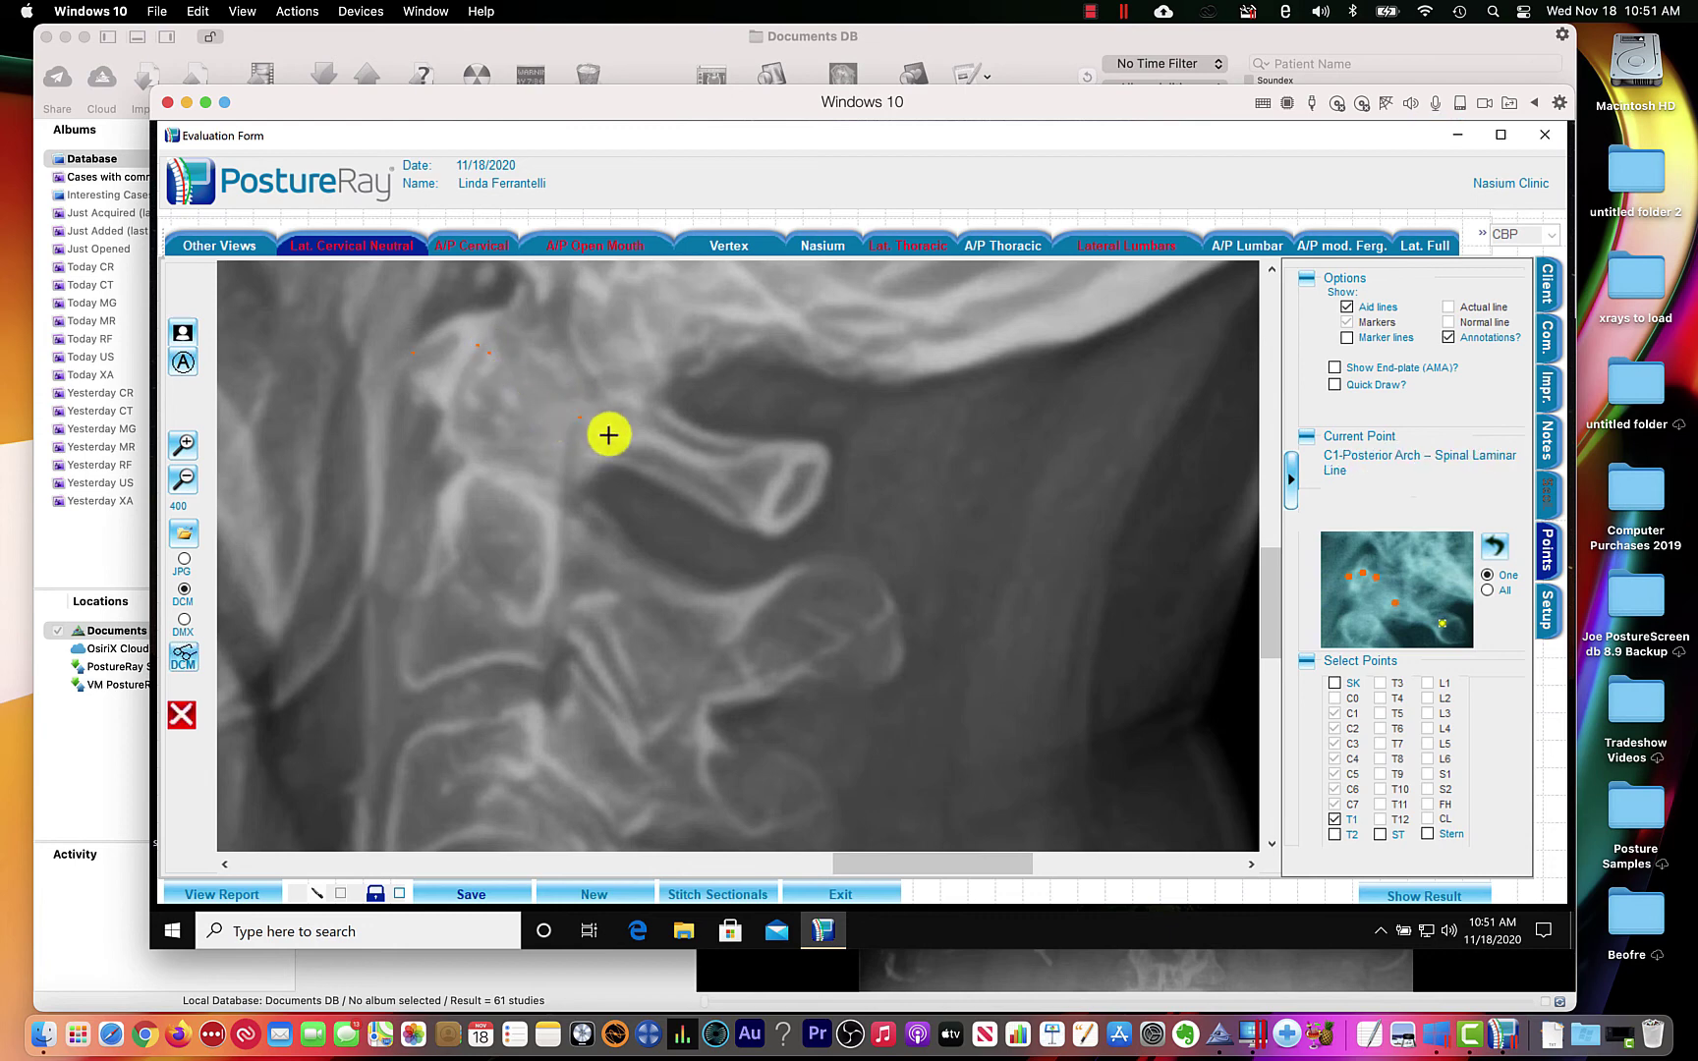
{"action": "left_click", "coordinate": [777, 485]}
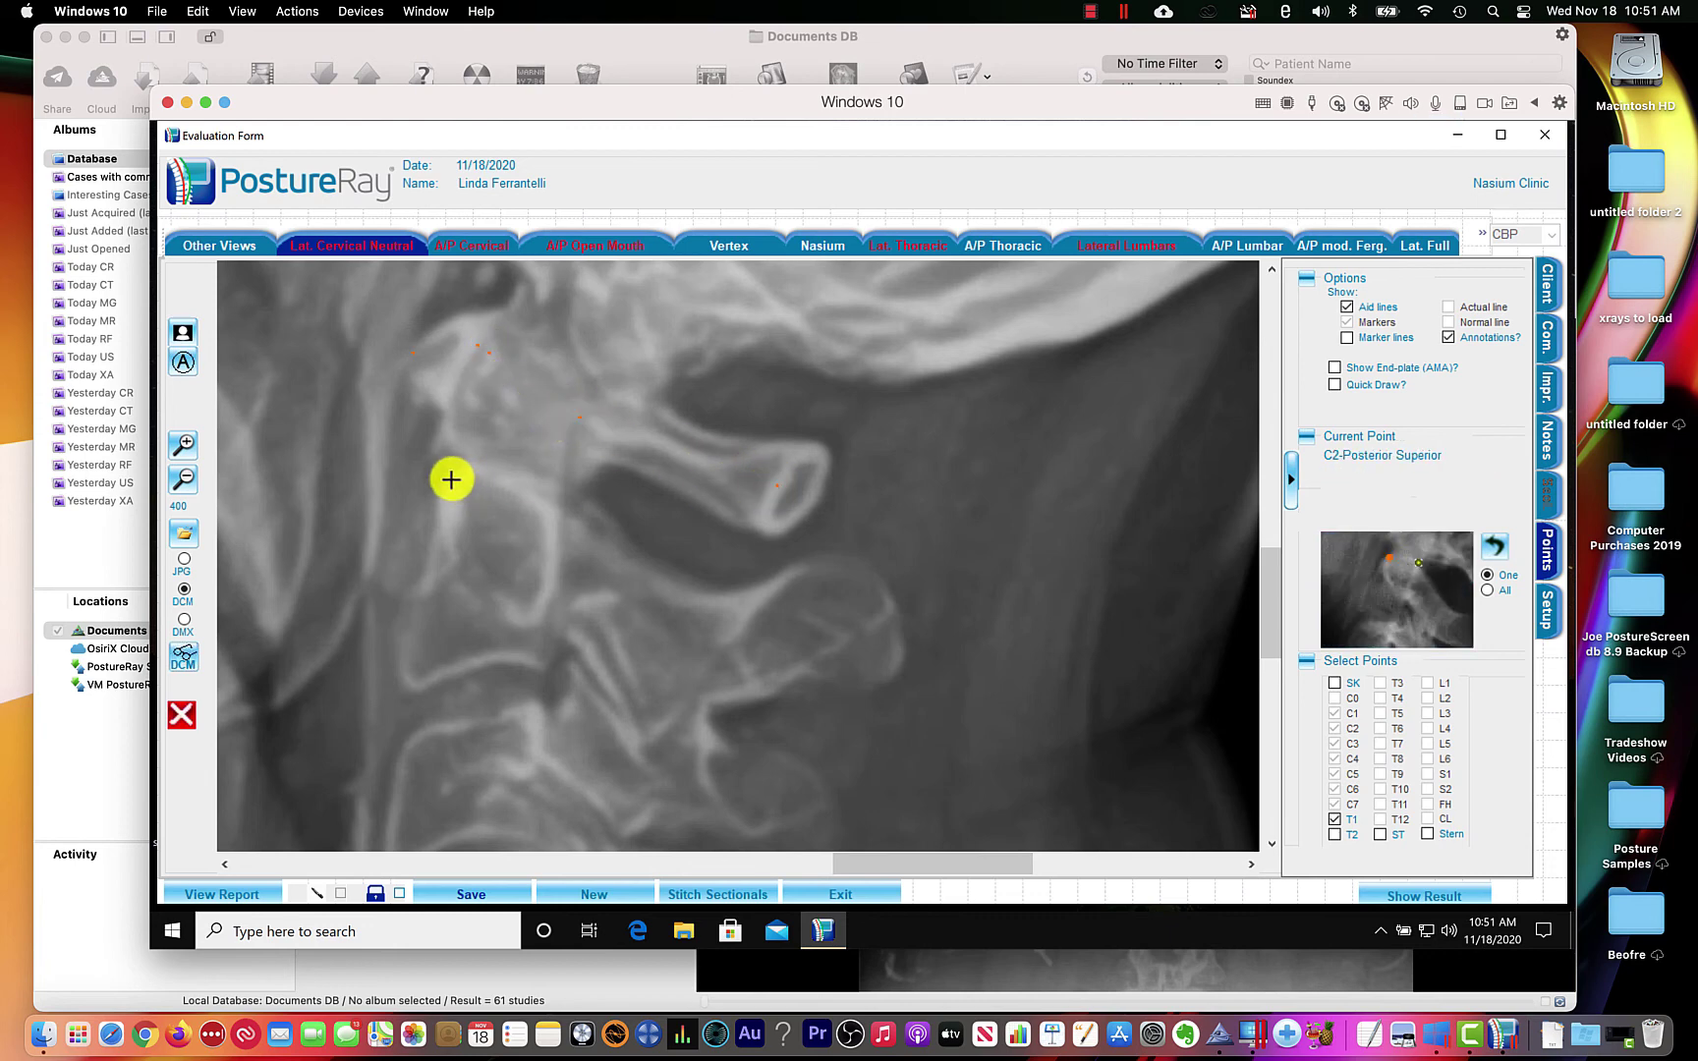
Outline the C2 vertebra by marking its anterior superior, posterior superior, posterior inferior and anterior inferior corners.
{"action": "left_click_drag", "start_coordinate": [451, 479], "coordinate": [557, 487]}
{"action": "left_click", "coordinate": [557, 493]}
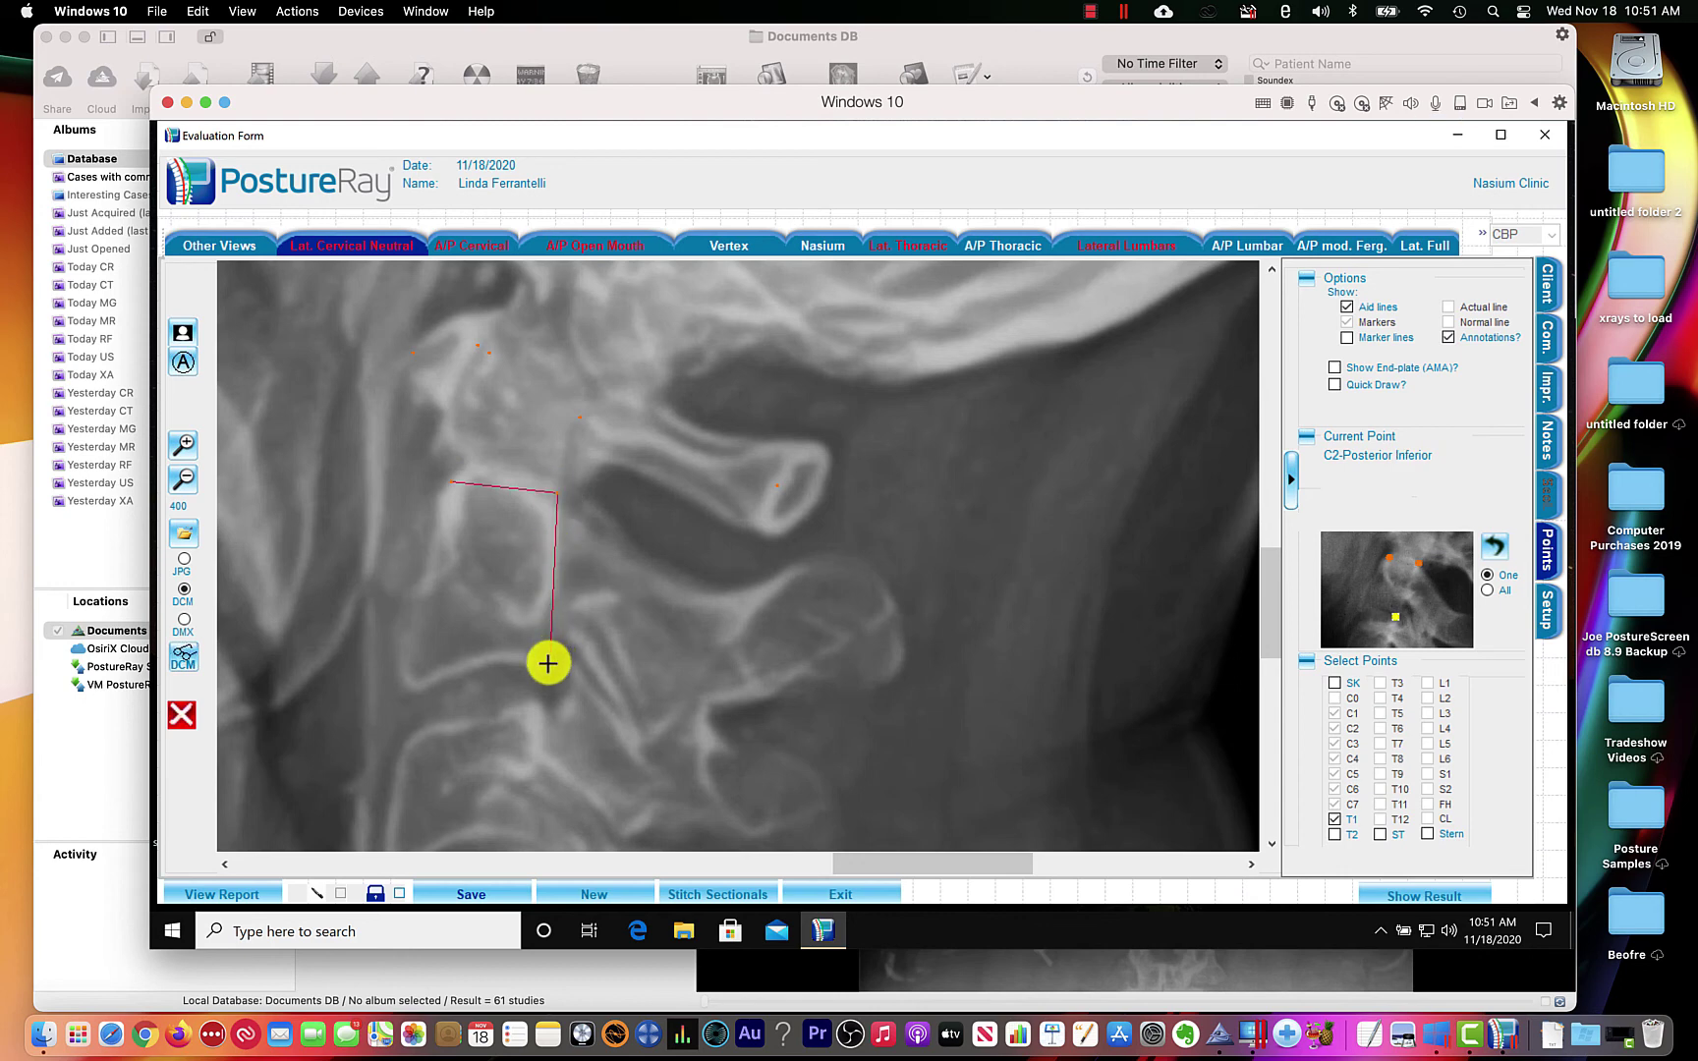
{"action": "left_click", "coordinate": [551, 663]}
{"action": "left_click", "coordinate": [410, 676]}
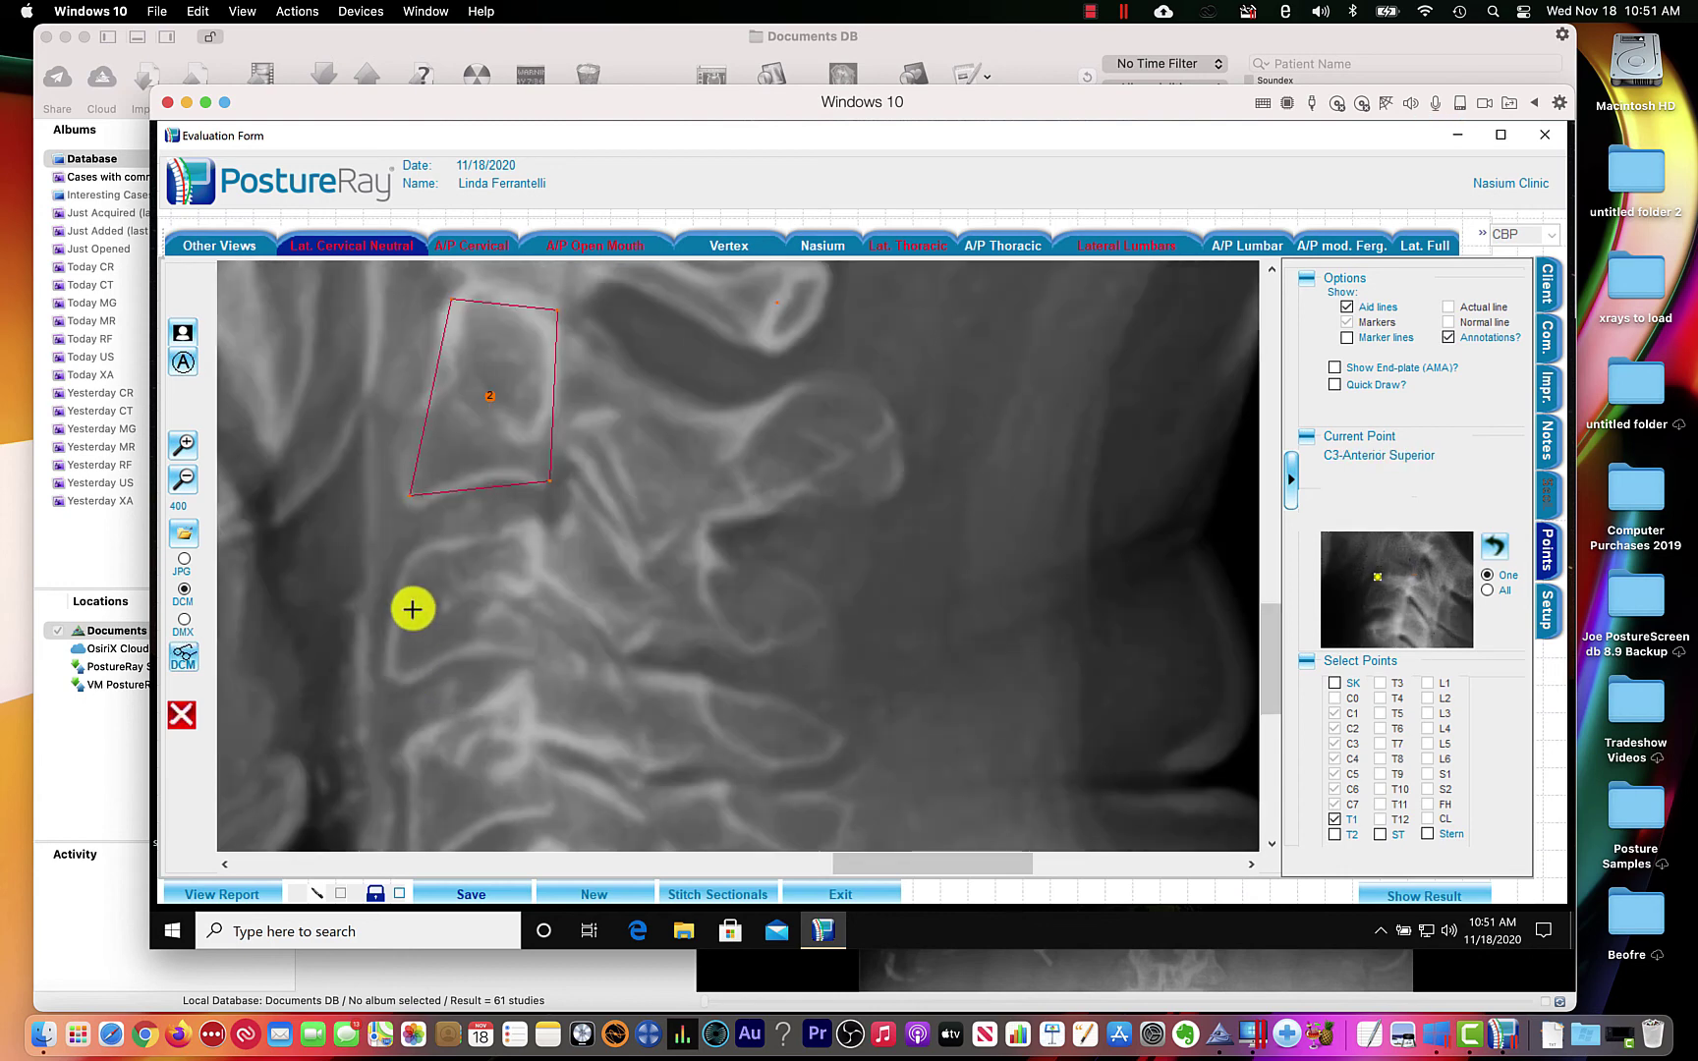
Outline the C3 vertebra by marking its anterior superior, posterior superior, posterior inferior and anterior inferior corners.
{"action": "left_click", "coordinate": [414, 549]}
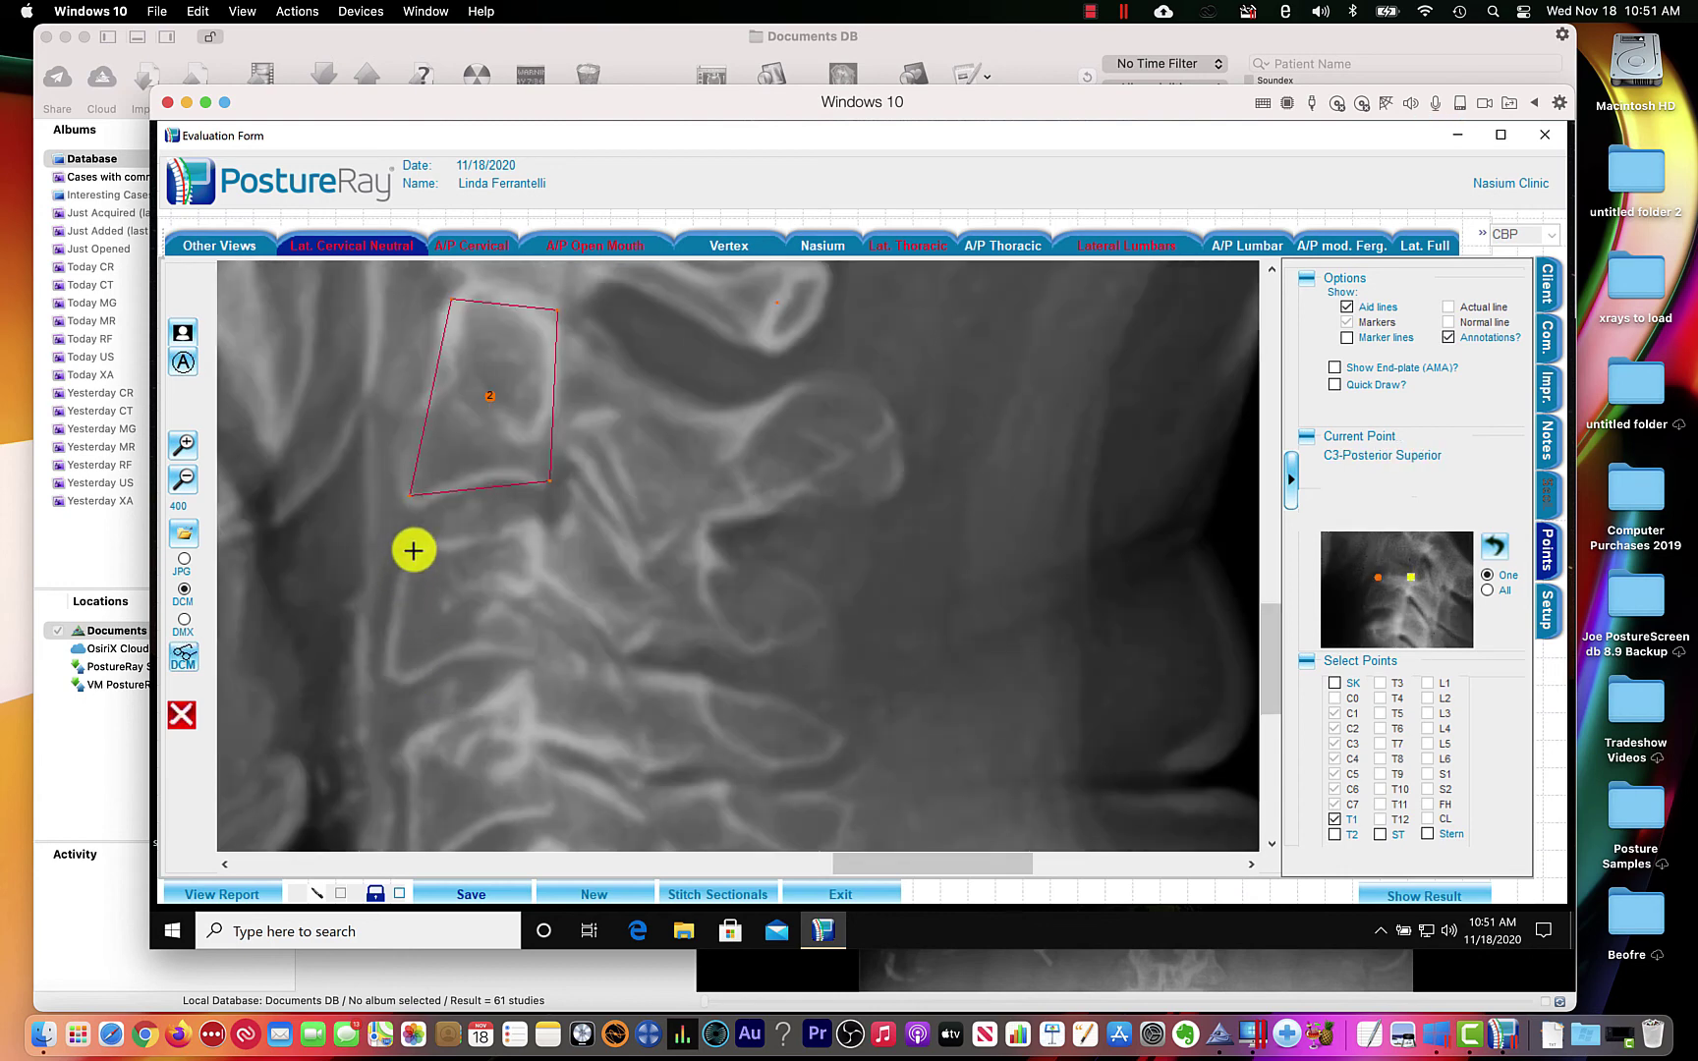
{"action": "left_click", "coordinate": [546, 530]}
{"action": "left_click", "coordinate": [537, 657]}
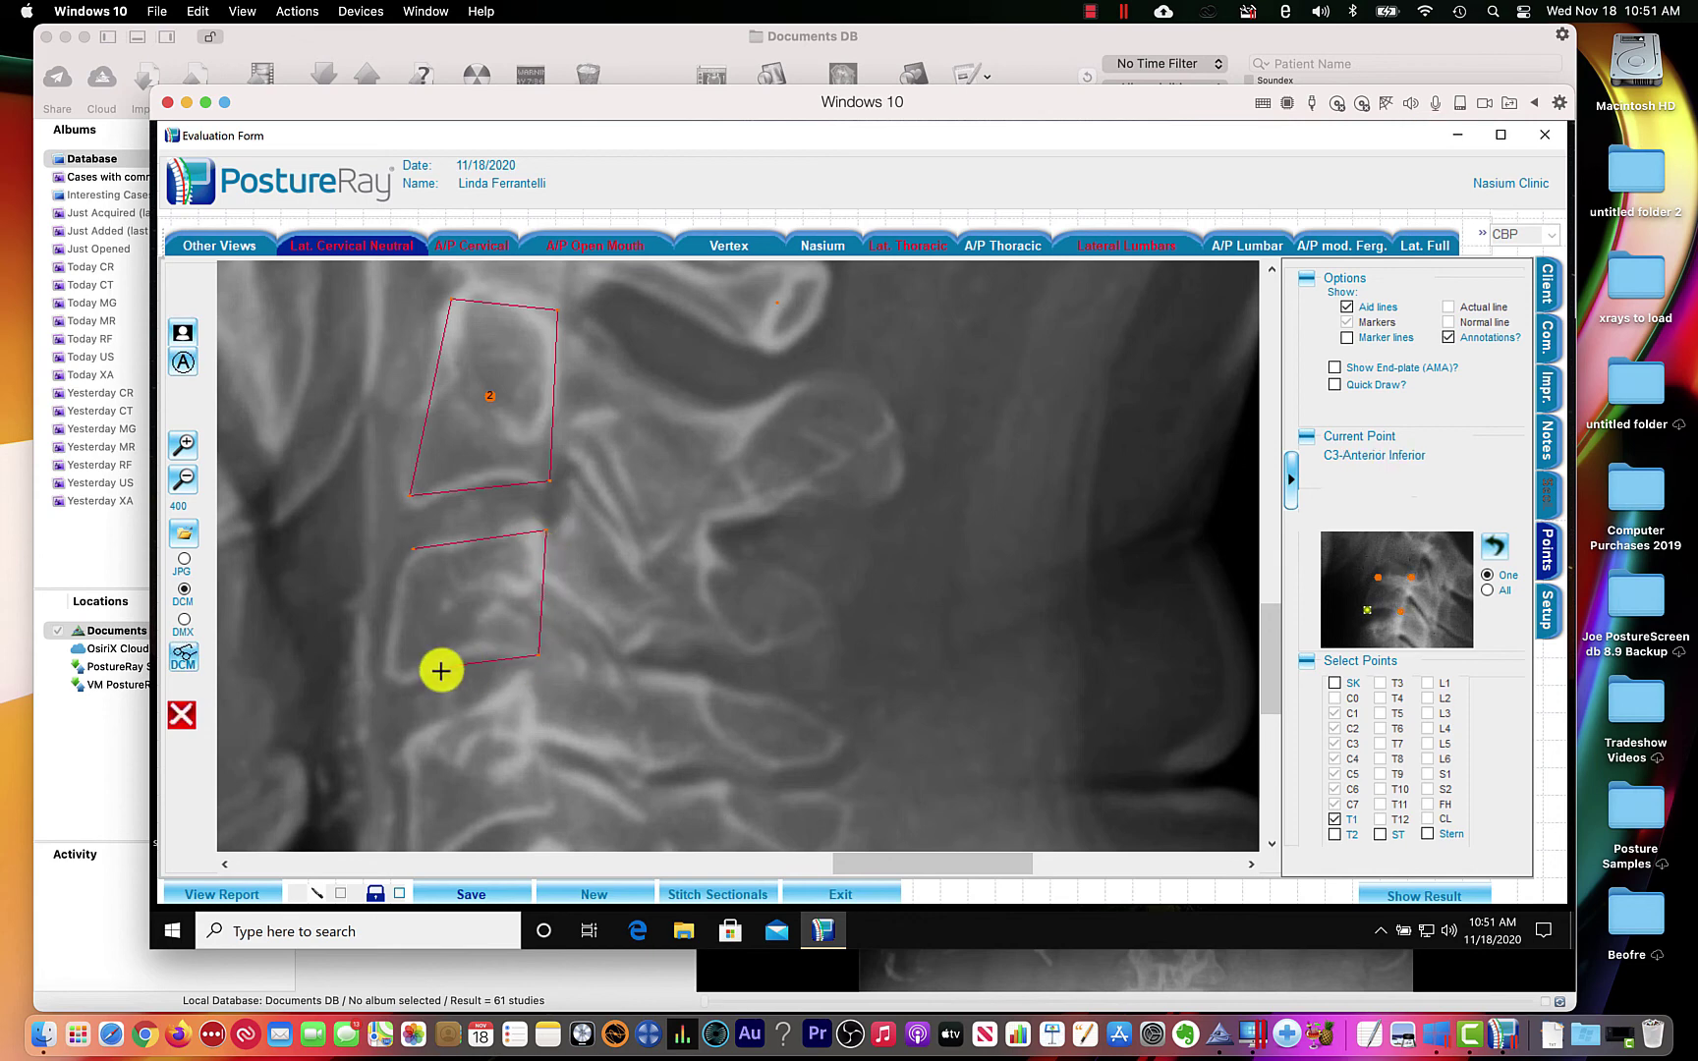
{"action": "left_click", "coordinate": [387, 680]}
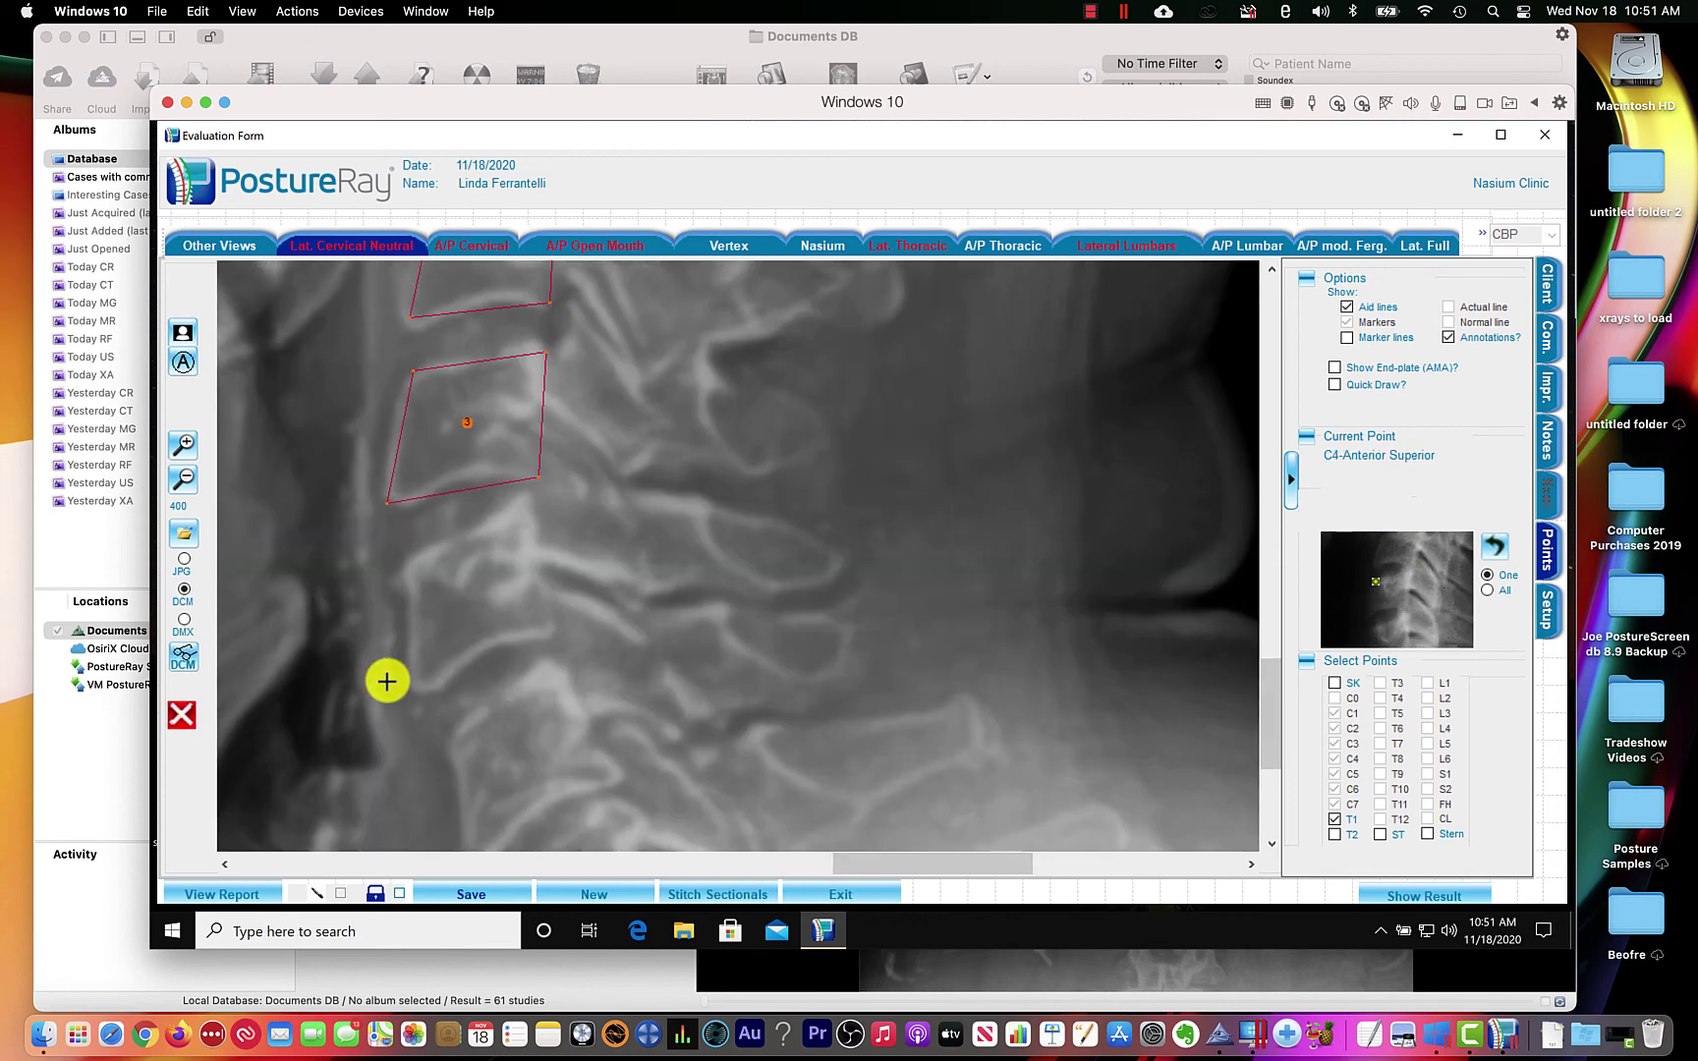
Outline the C4 and C5 vertebrae, marking each one's four corners from anterior superior around to anterior inferior.
{"action": "left_click", "coordinate": [405, 562]}
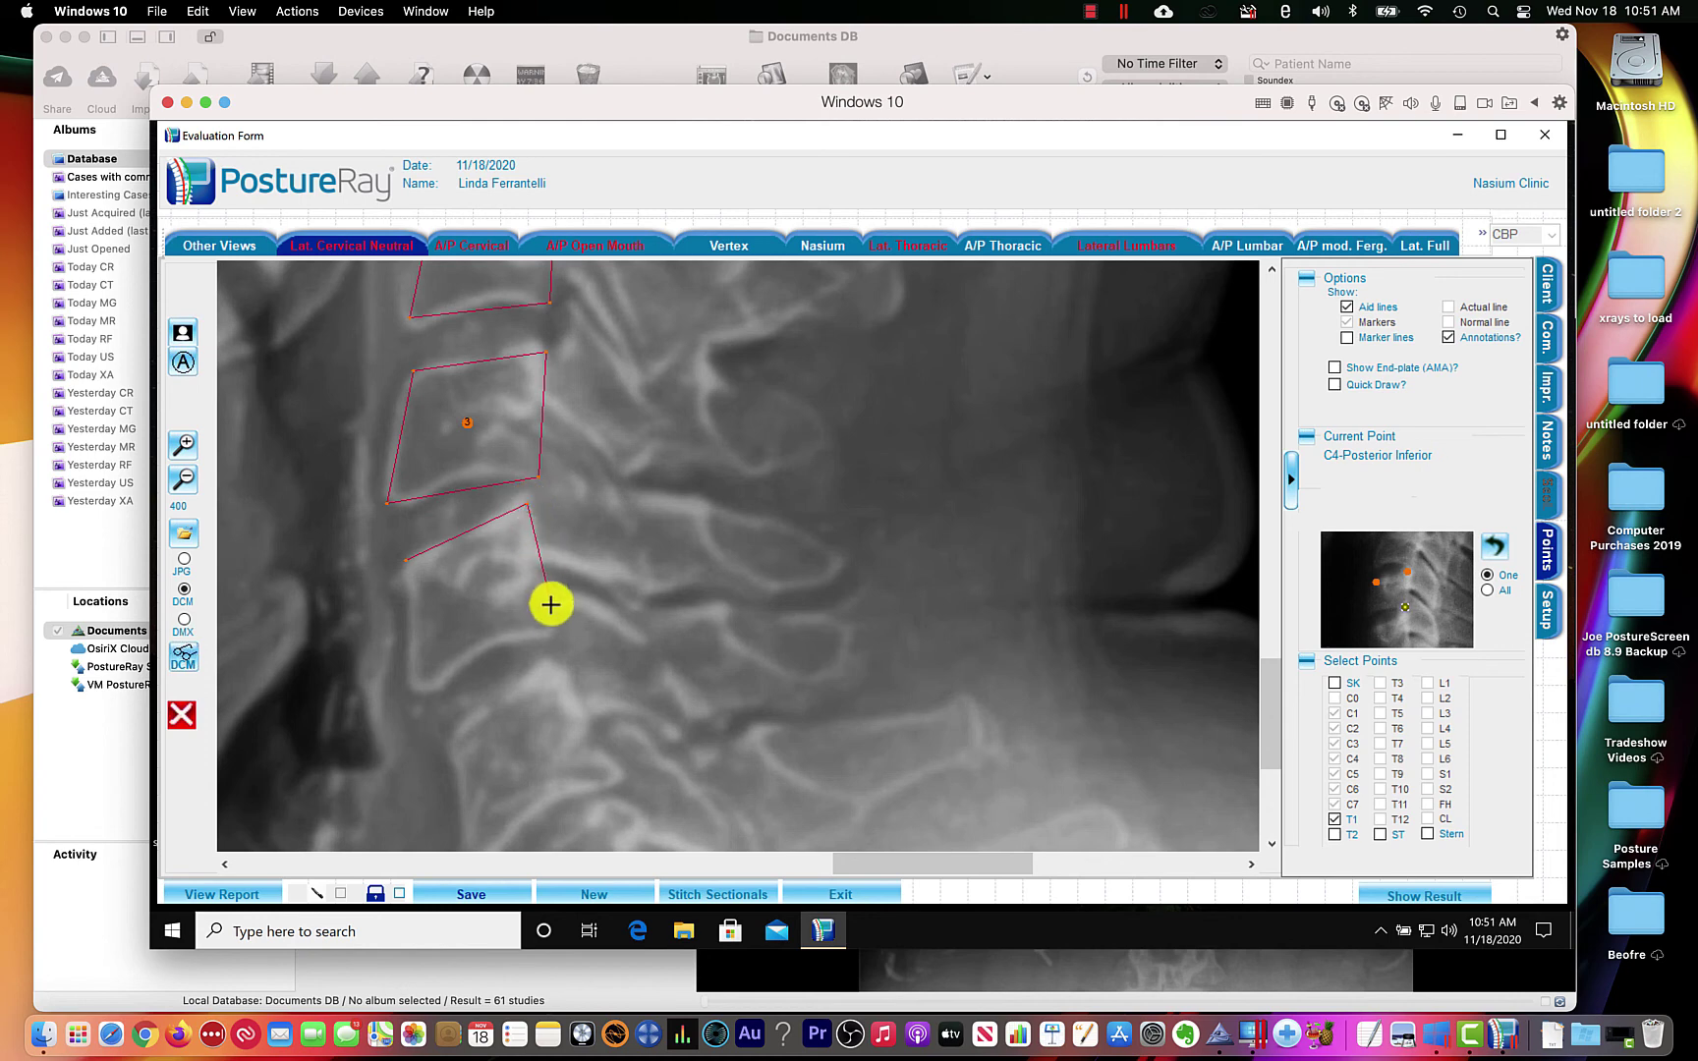
{"action": "left_click", "coordinate": [553, 636]}
{"action": "left_click", "coordinate": [431, 682]}
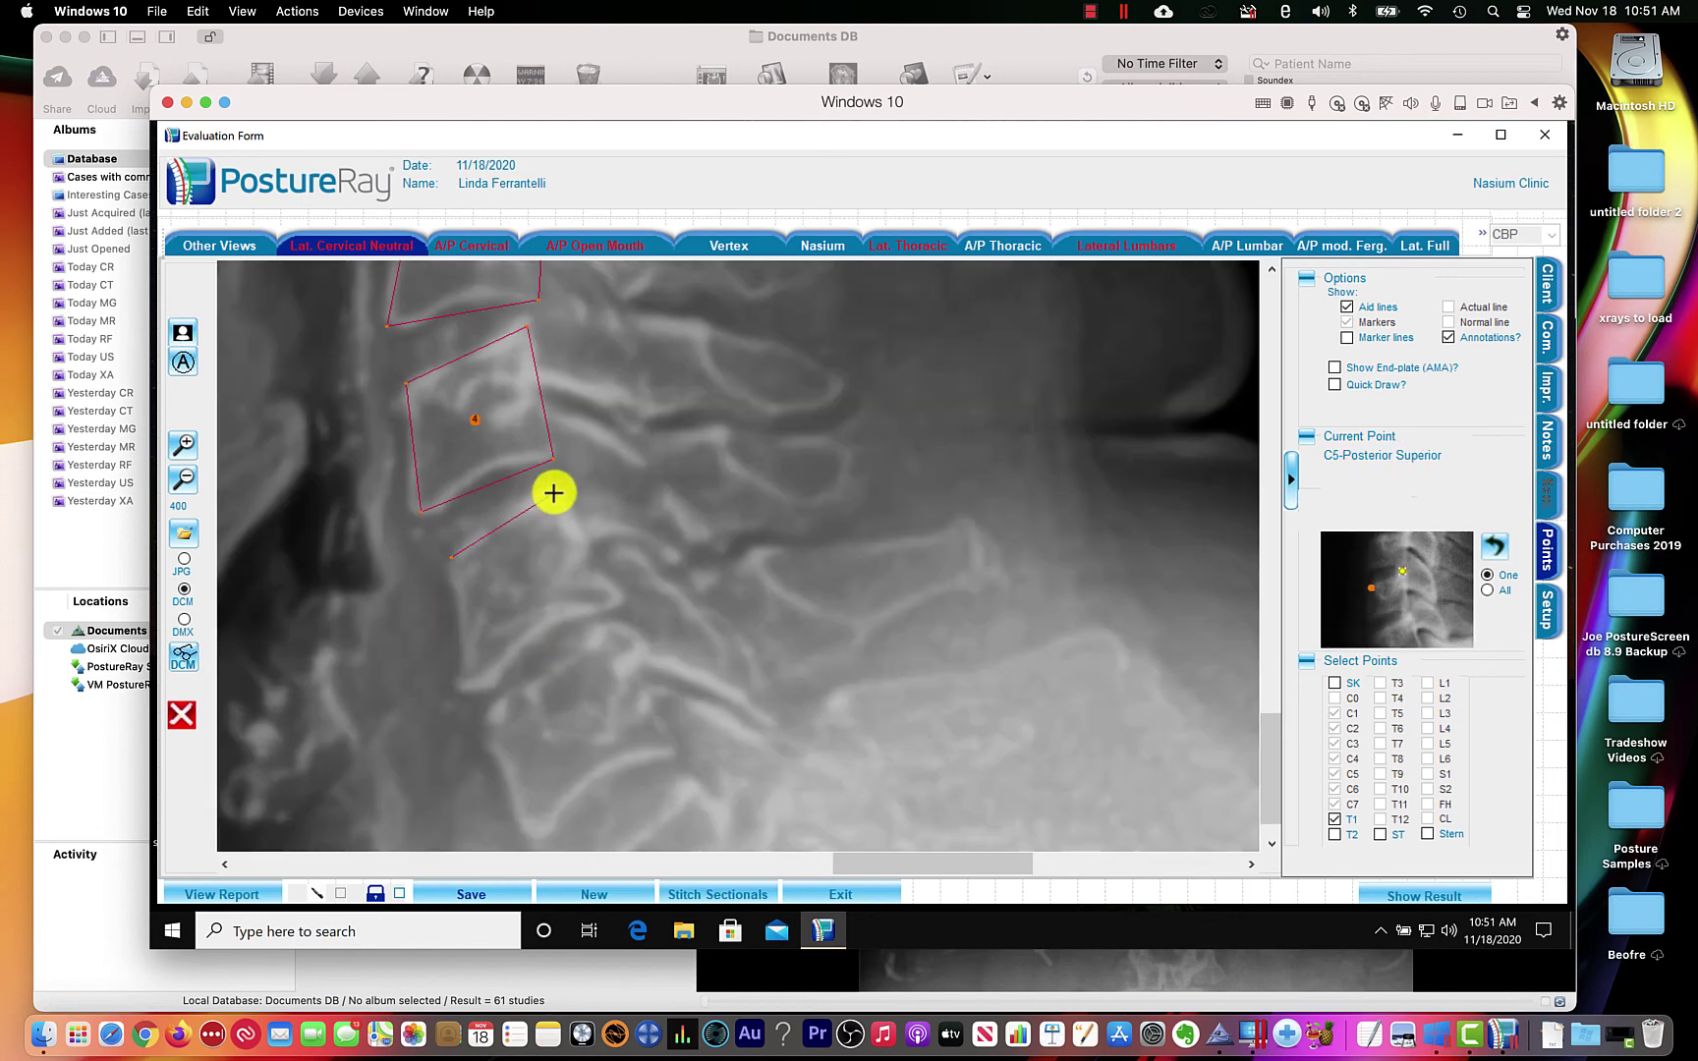
{"action": "left_click", "coordinate": [610, 610]}
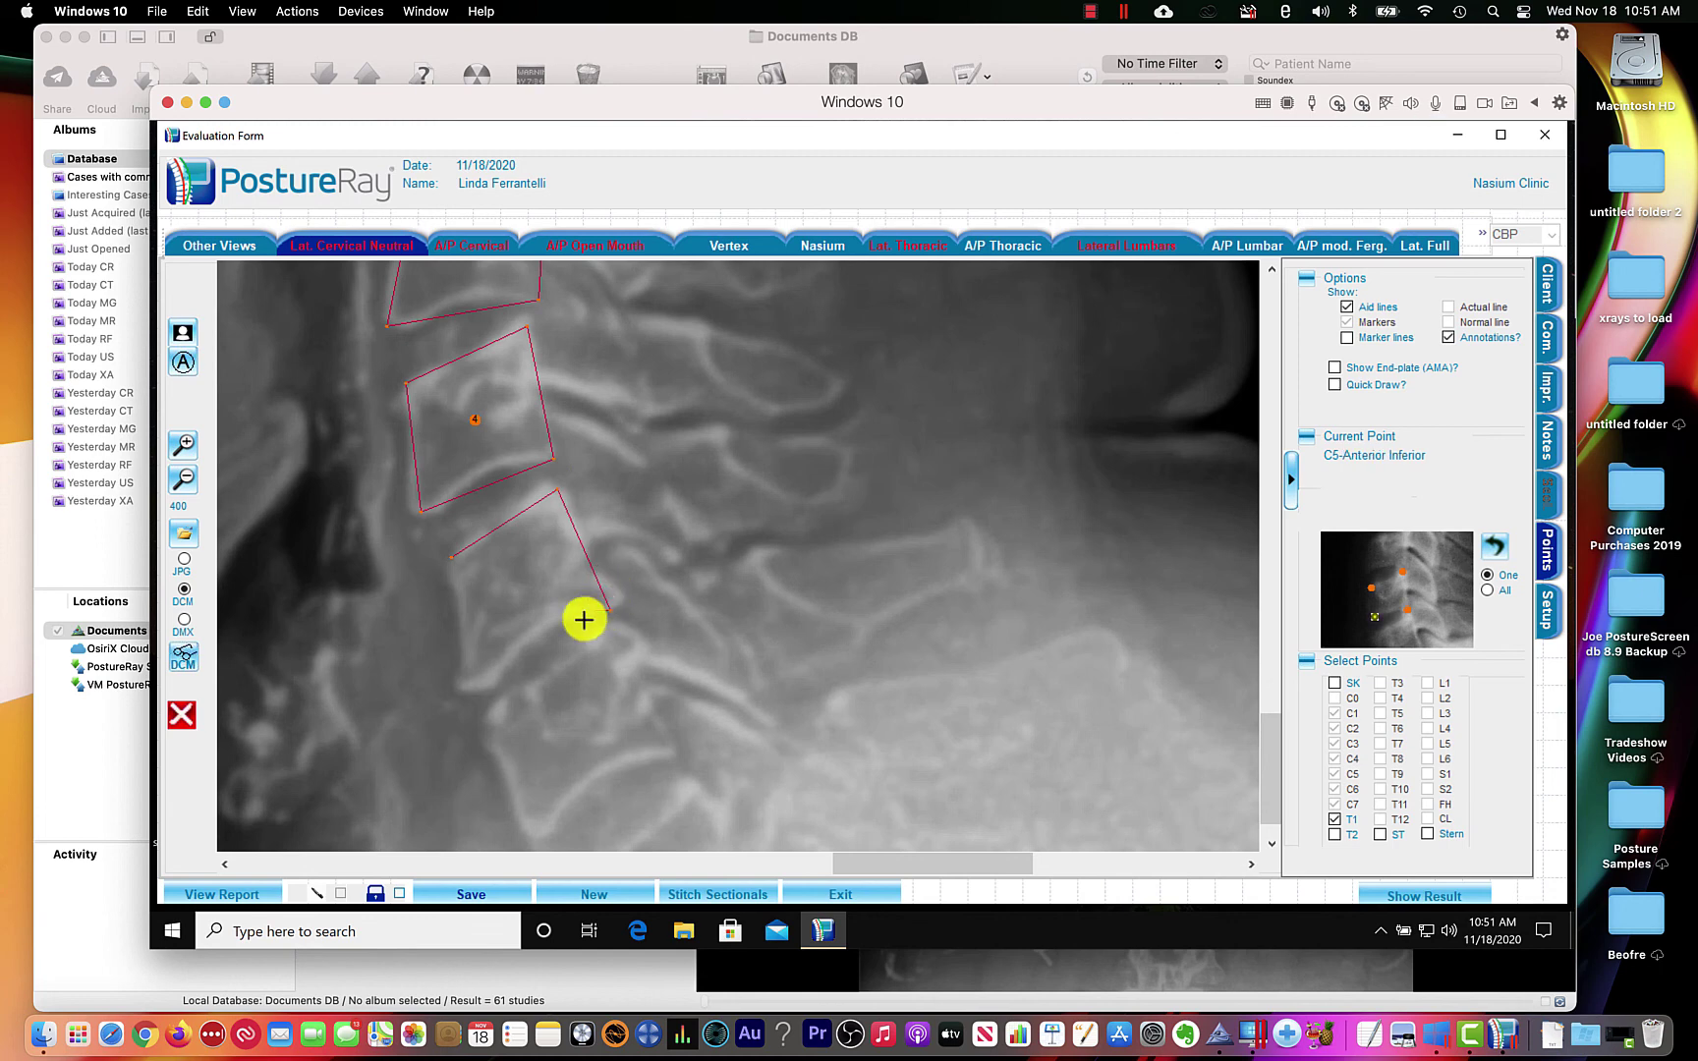
{"action": "left_click", "coordinate": [476, 689]}
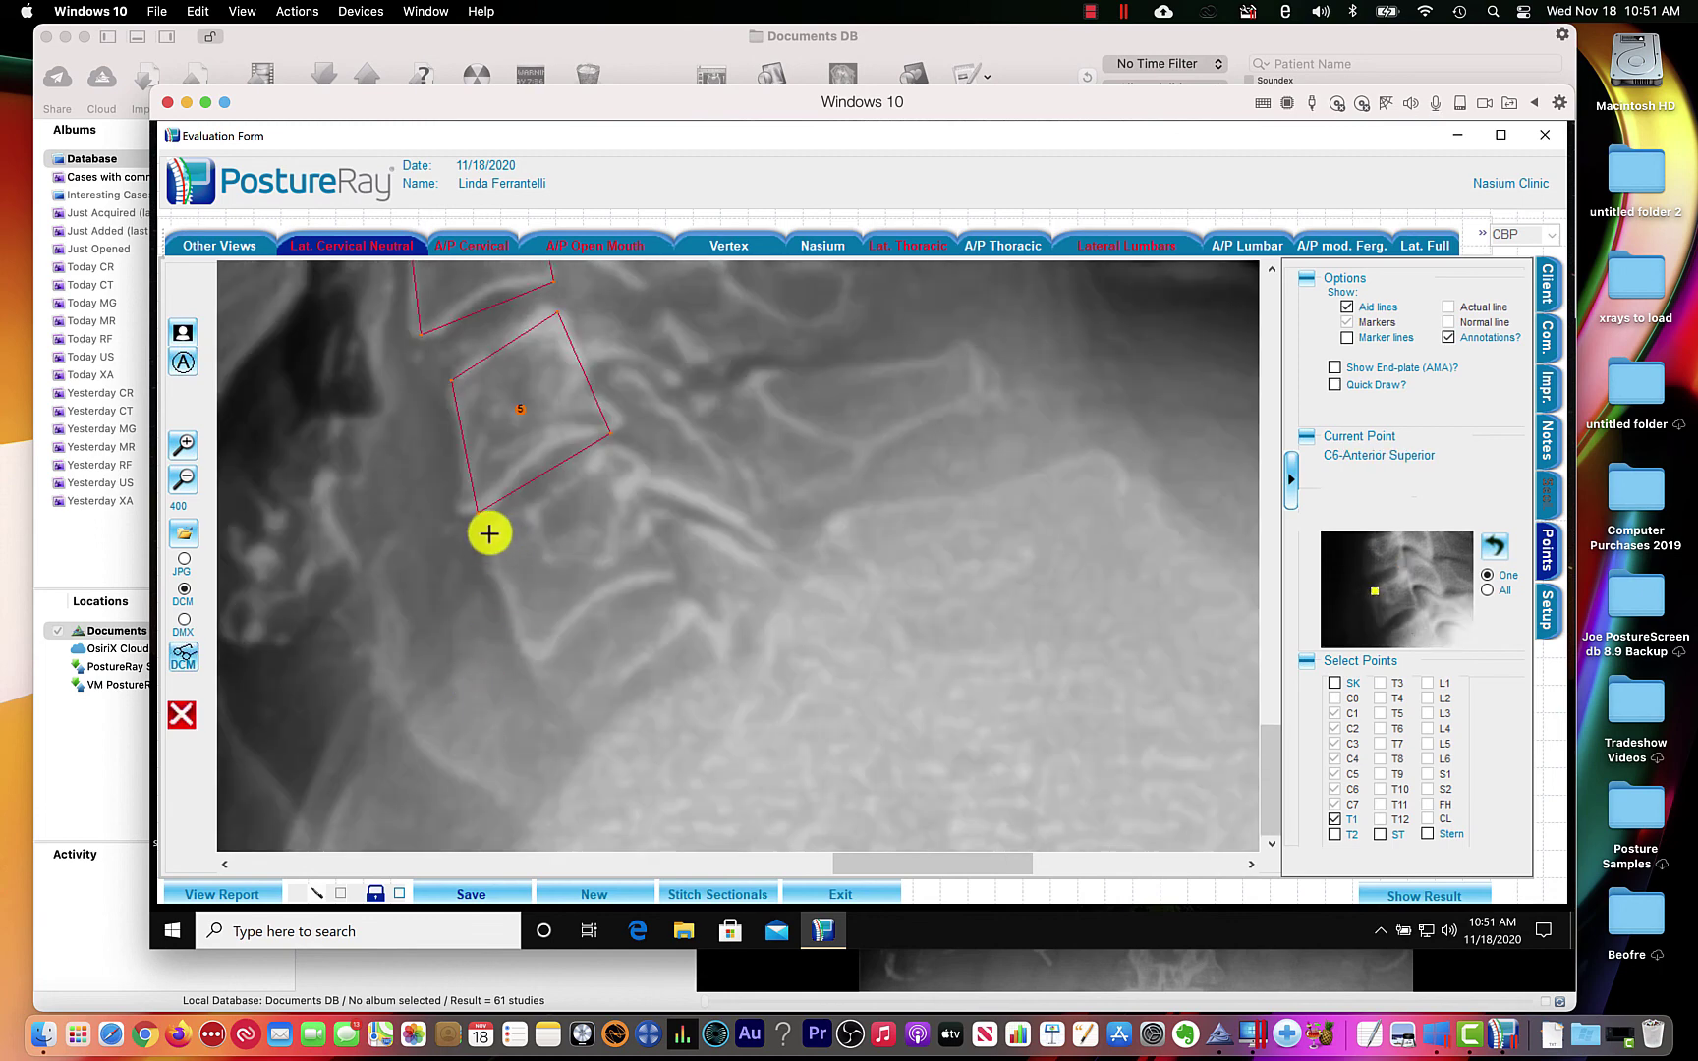
Outline the C6 vertebra by marking its anterior superior, posterior superior, posterior inferior and anterior inferior corners.
{"action": "left_click", "coordinate": [490, 530]}
{"action": "left_click", "coordinate": [614, 450]}
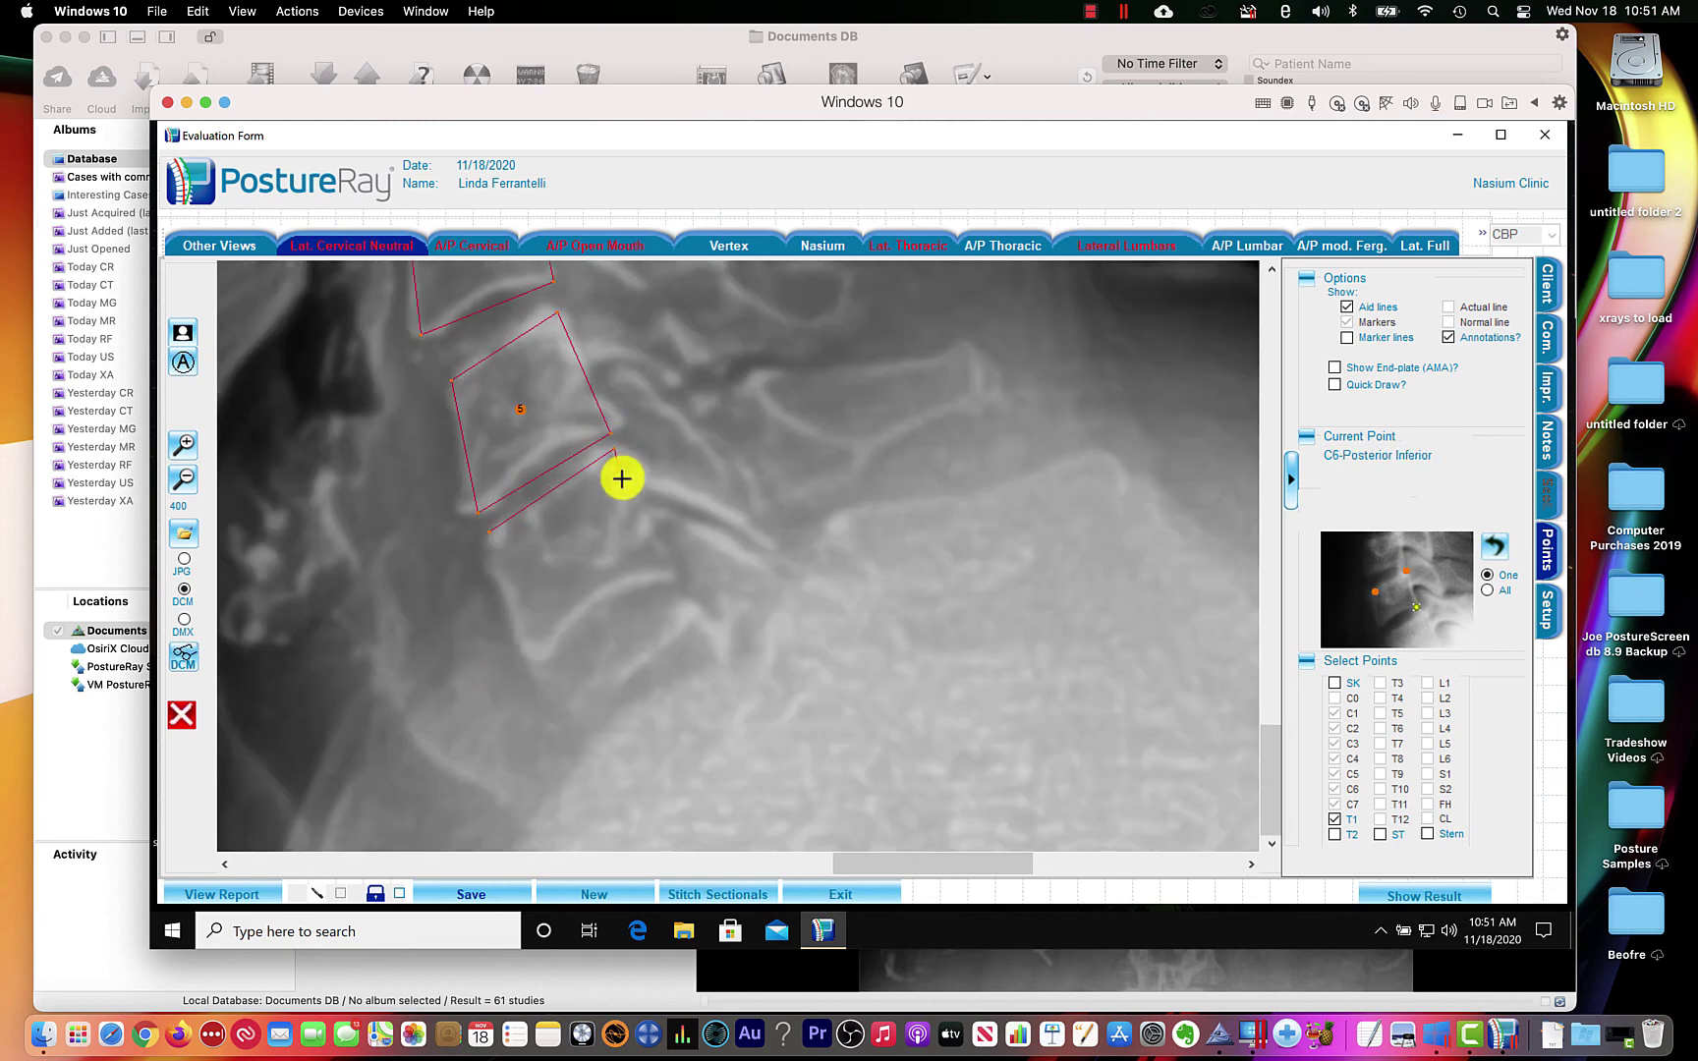
{"action": "left_click", "coordinate": [673, 576]}
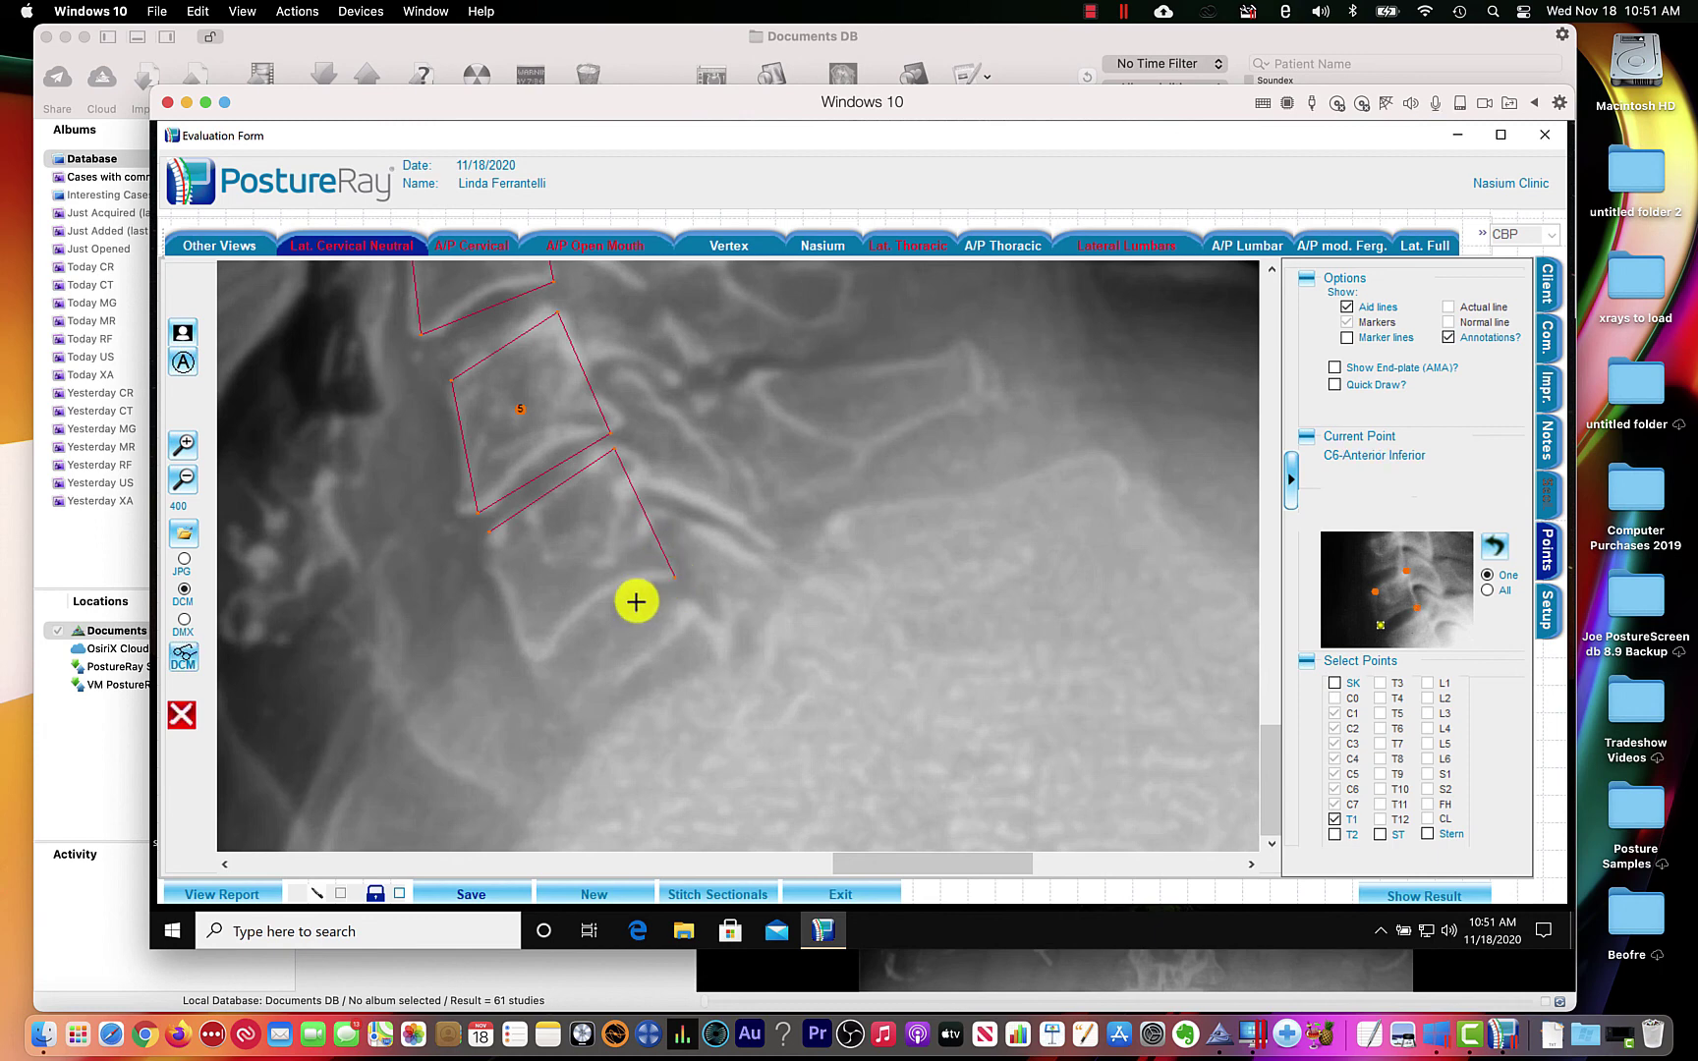
{"action": "left_click", "coordinate": [535, 659]}
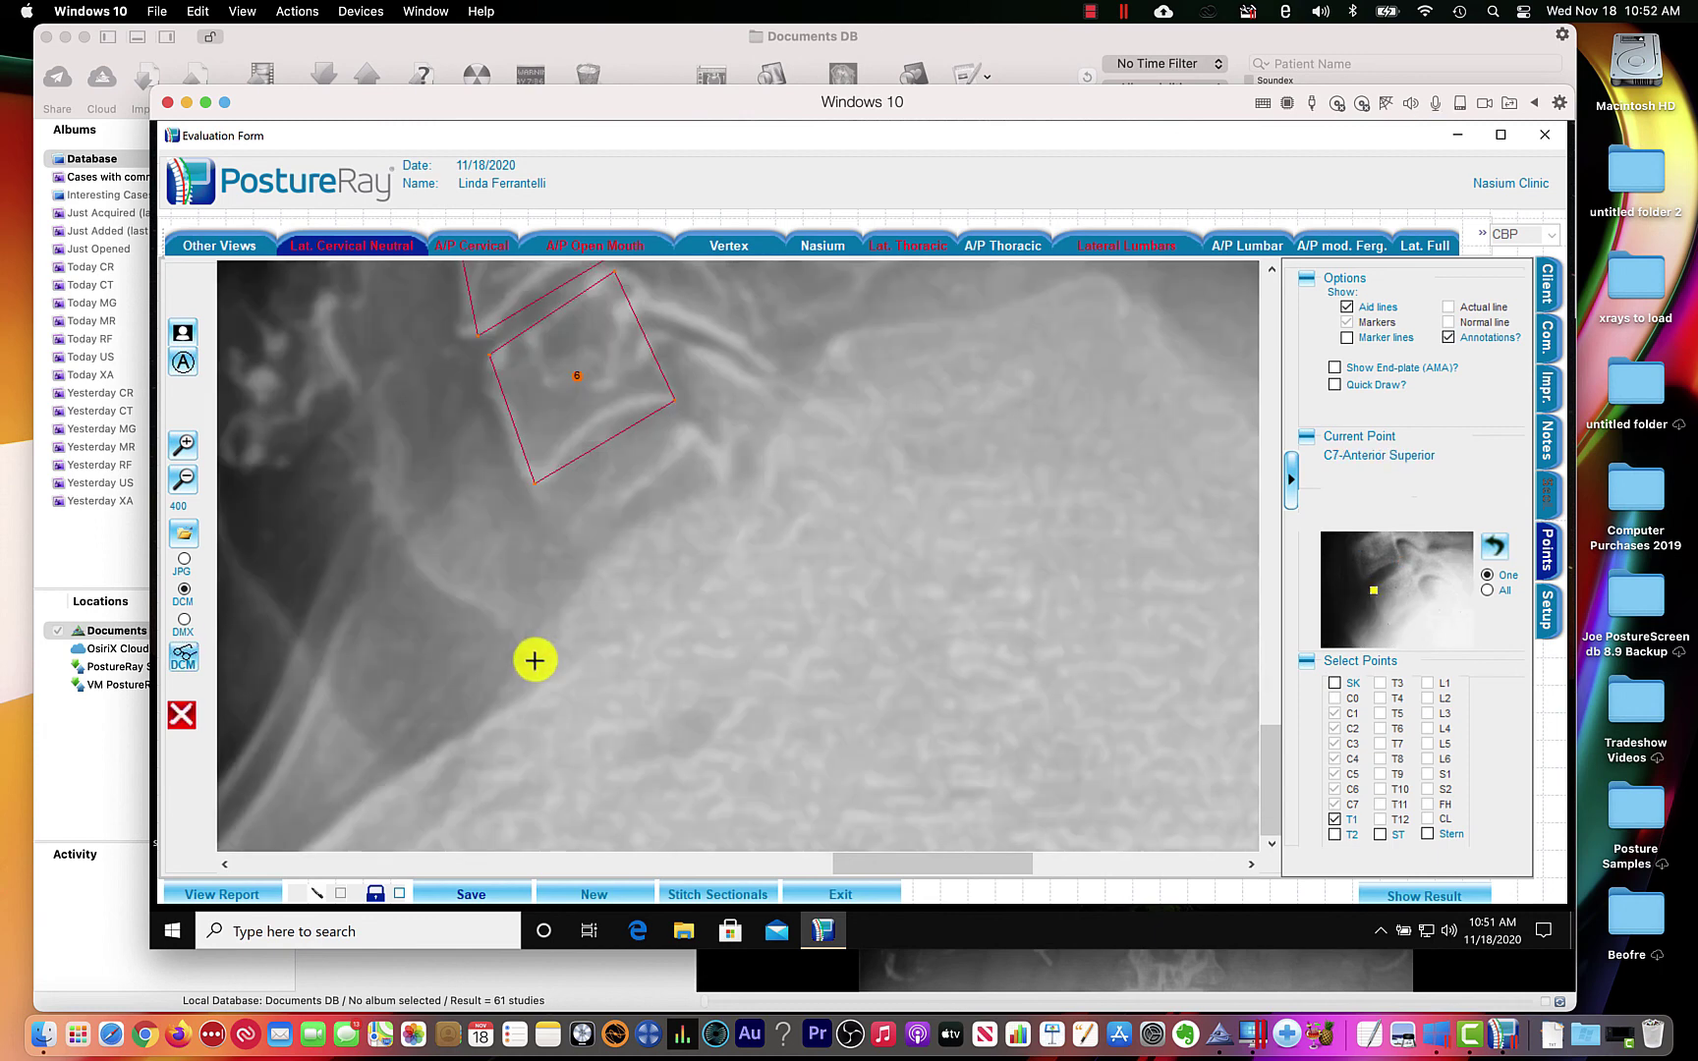
Outline the four corners of the C7 vertebra and exclude T1 from the points to digitize, completing the Lateral Cervical Neutral view.
{"action": "left_click", "coordinate": [693, 435]}
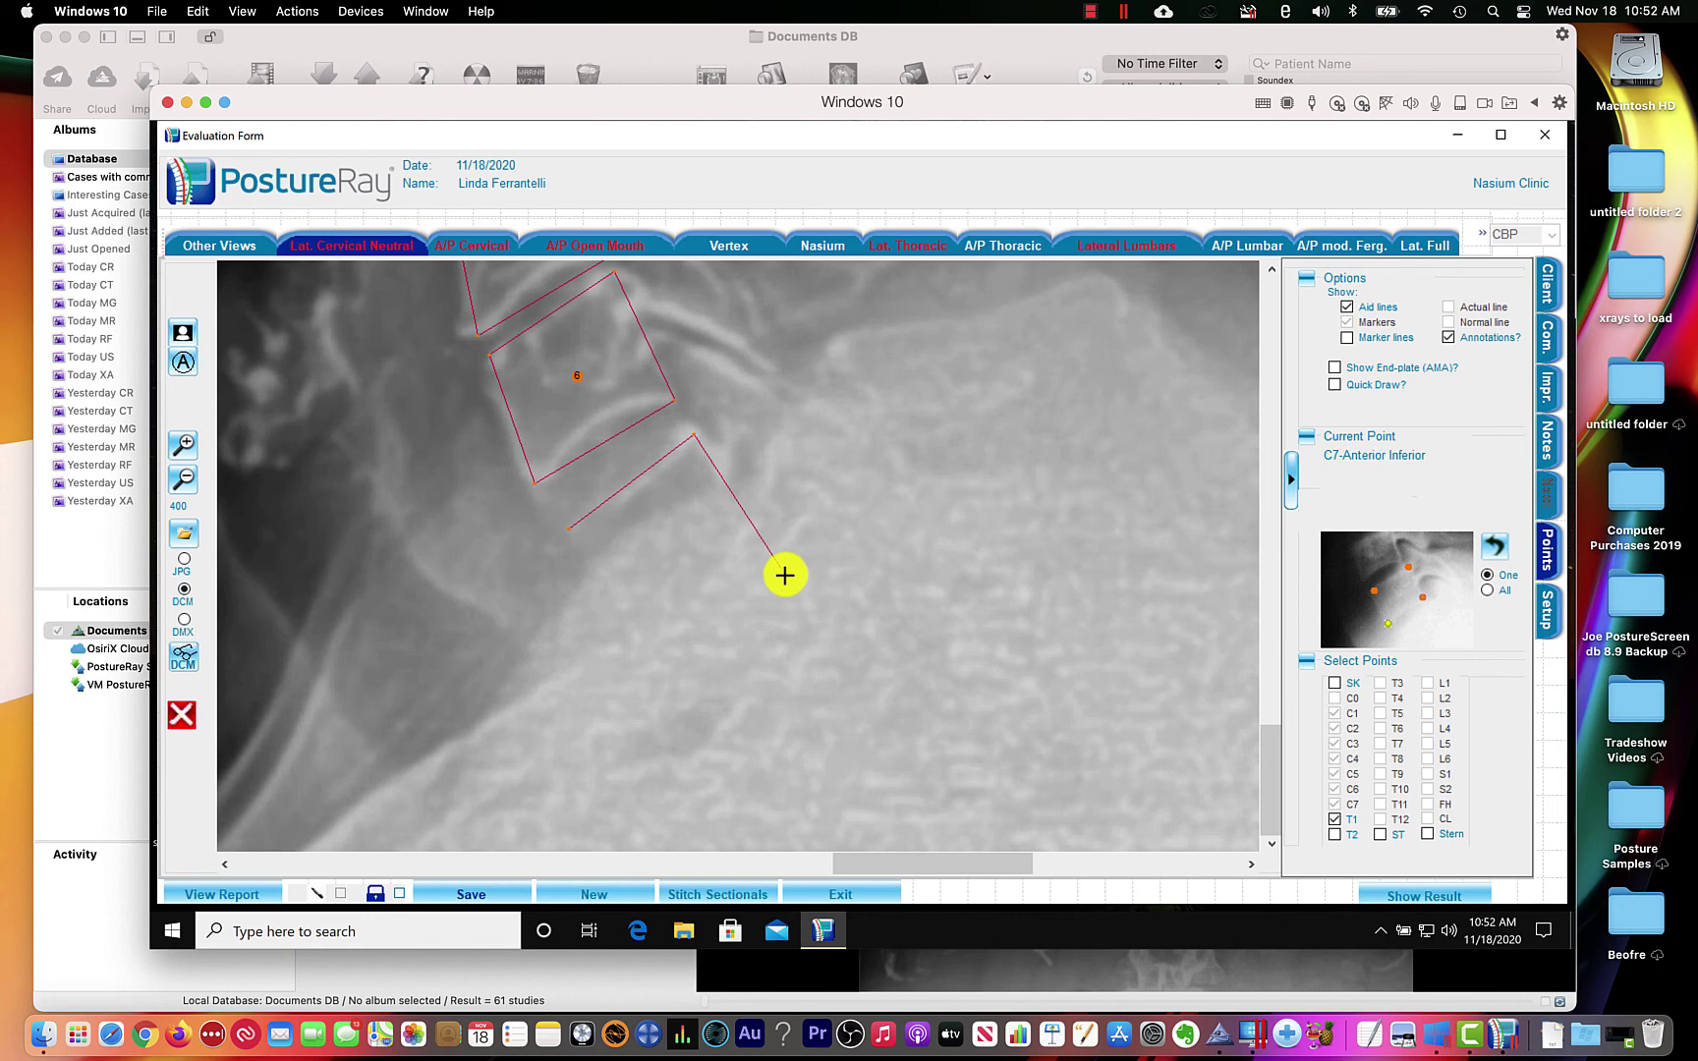
{"action": "left_click", "coordinate": [654, 664]}
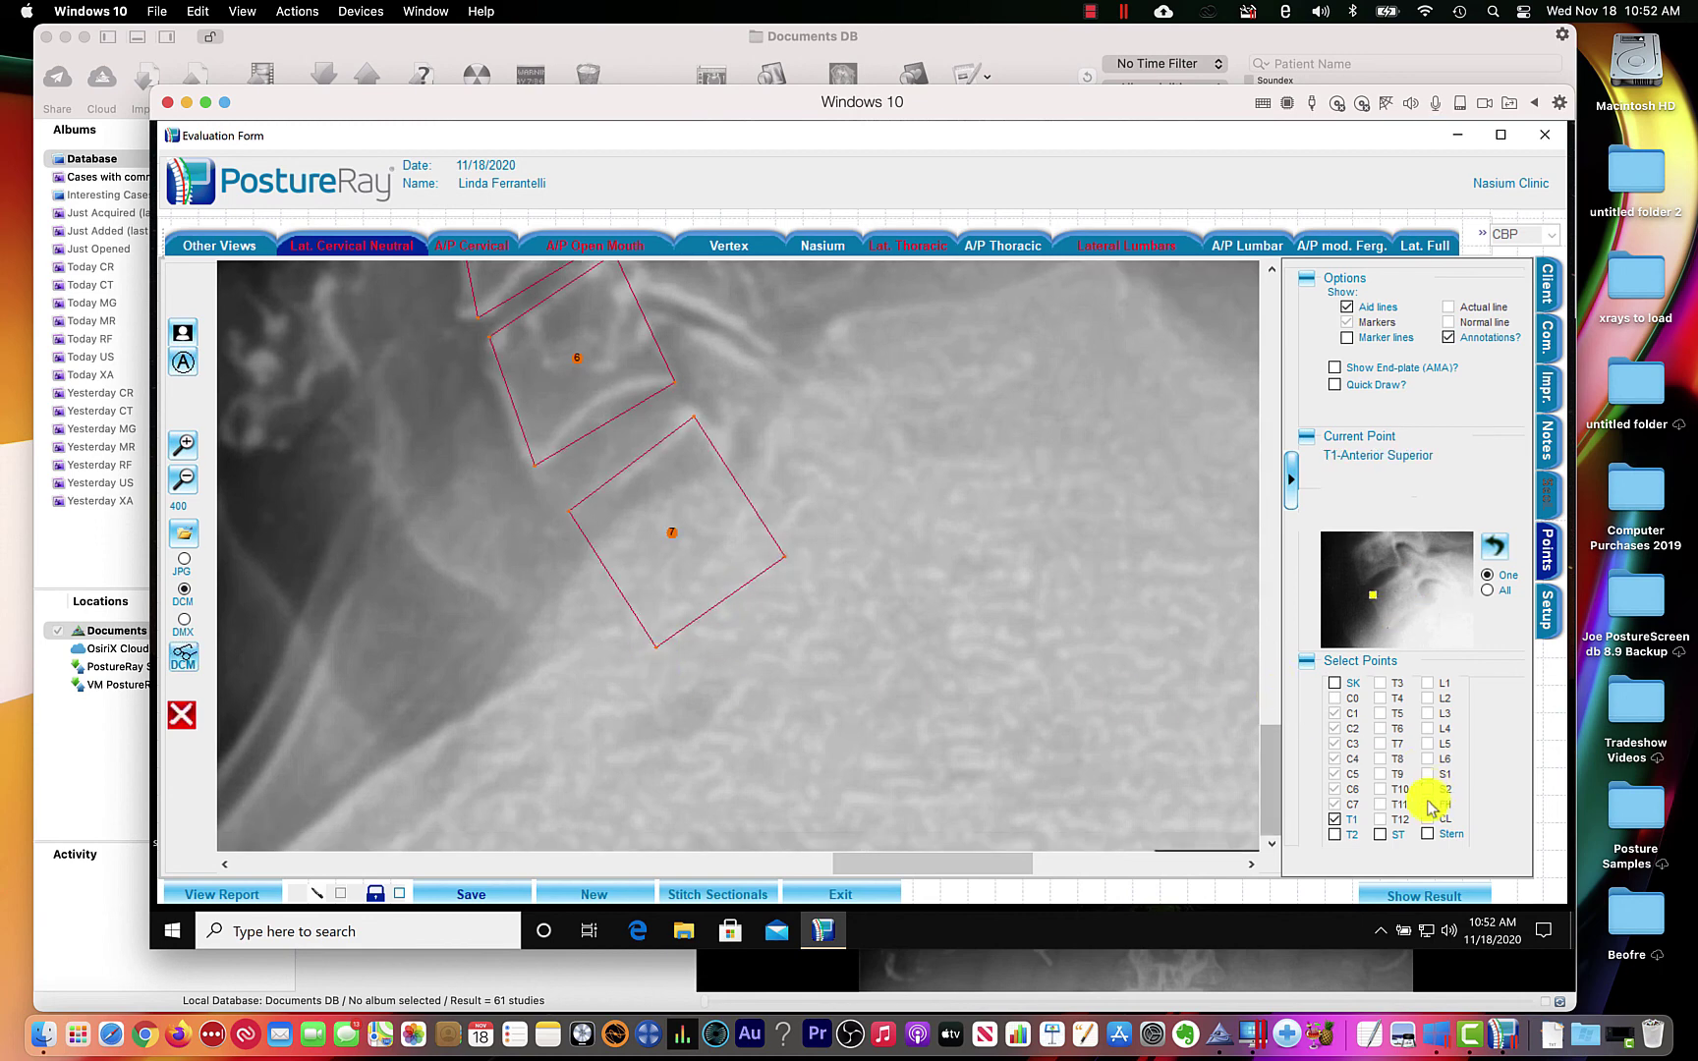
{"action": "left_click", "coordinate": [1335, 819]}
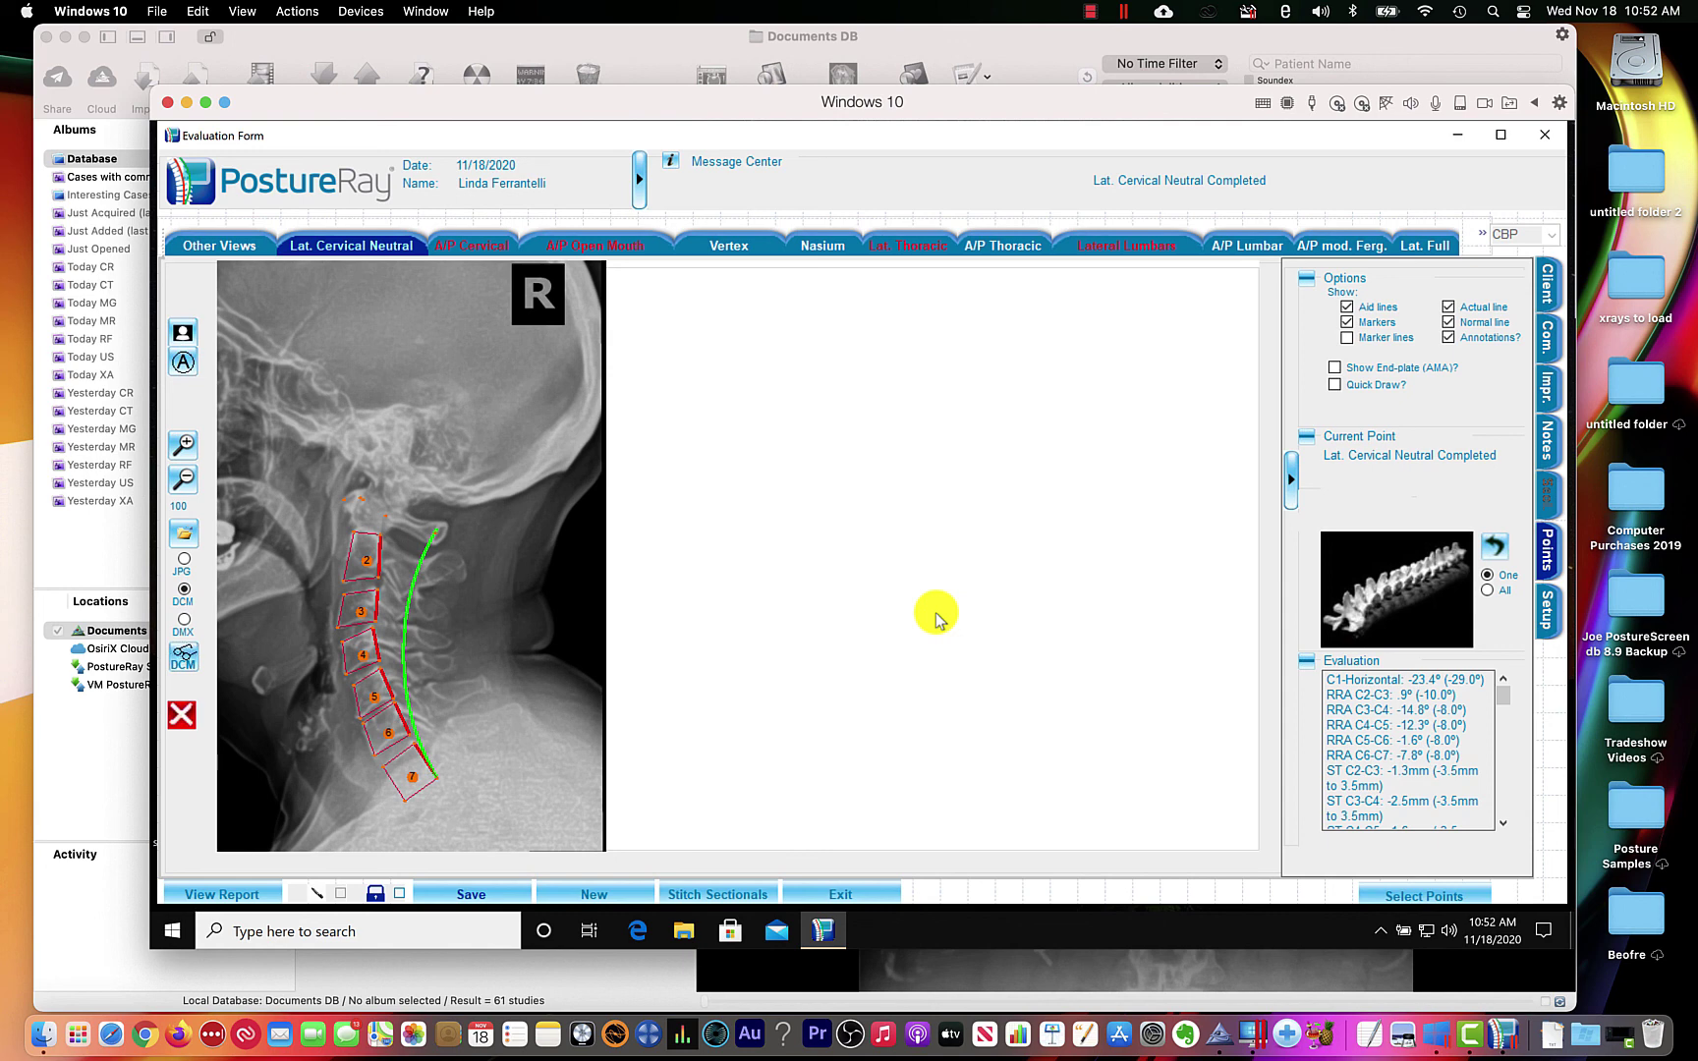
Save the evaluation, switch to OsiriX to view the patient's study, and return to PostureRay in the Windows 10 window.
{"action": "left_click", "coordinate": [466, 890]}
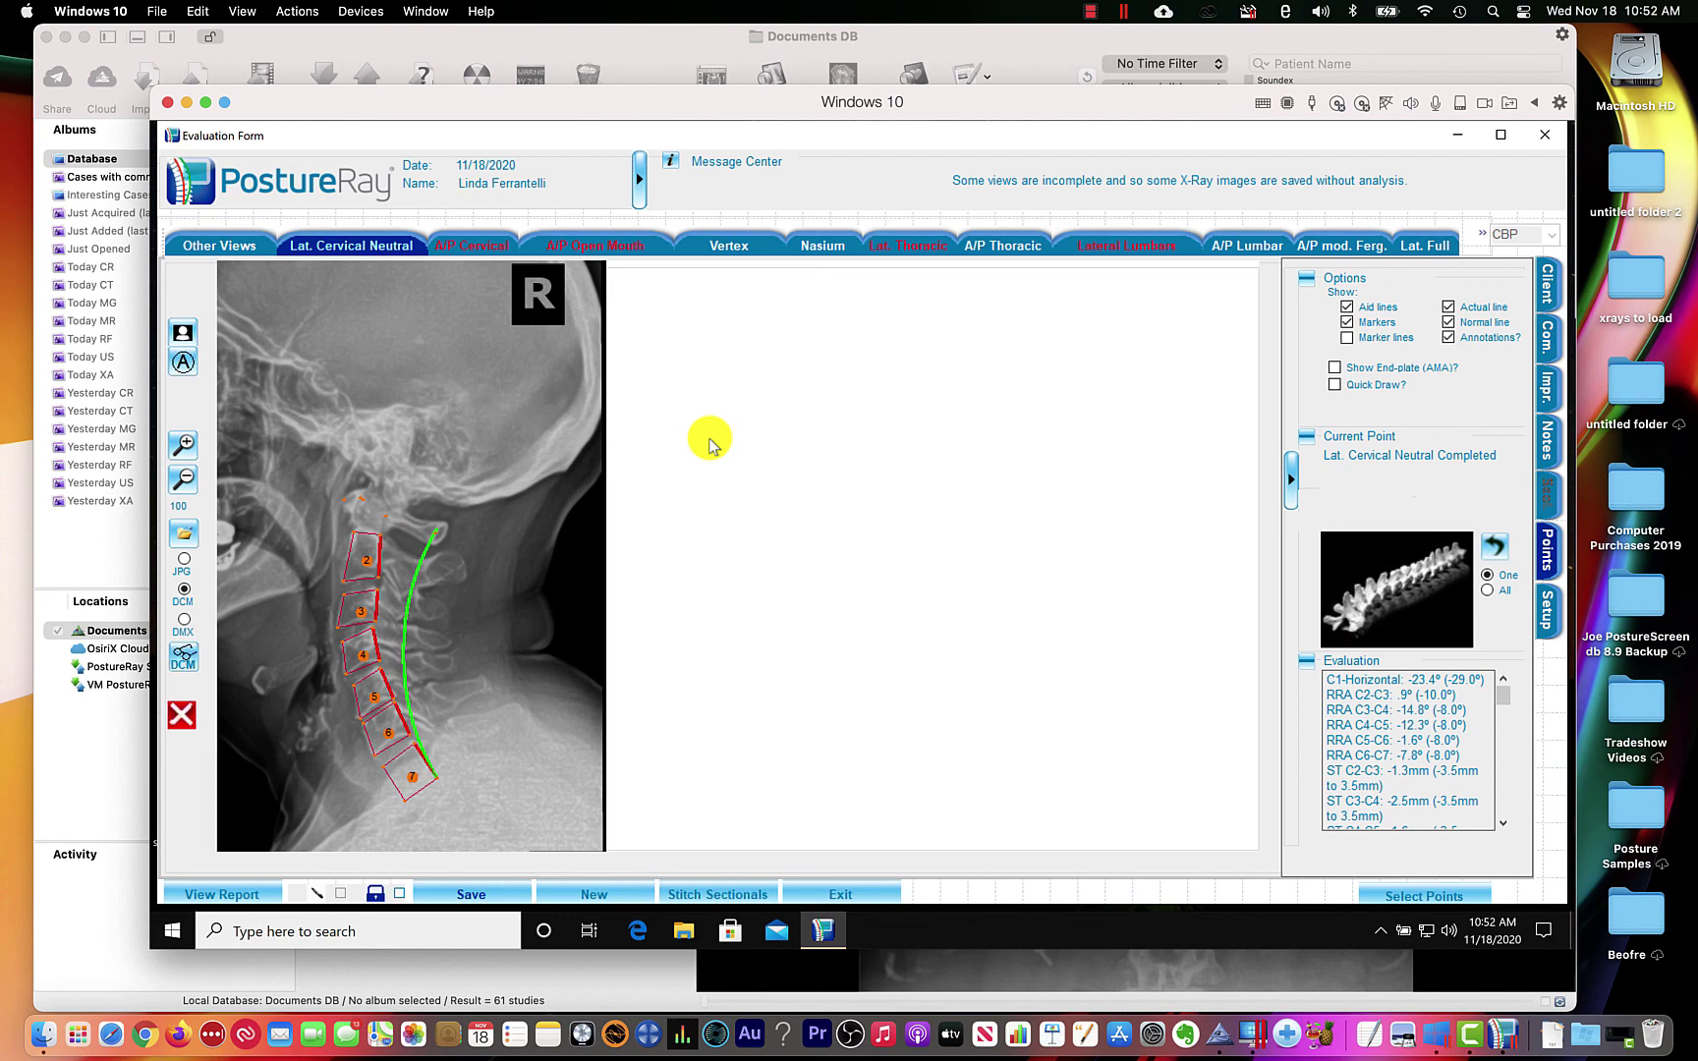
{"action": "left_click", "coordinate": [96, 743]}
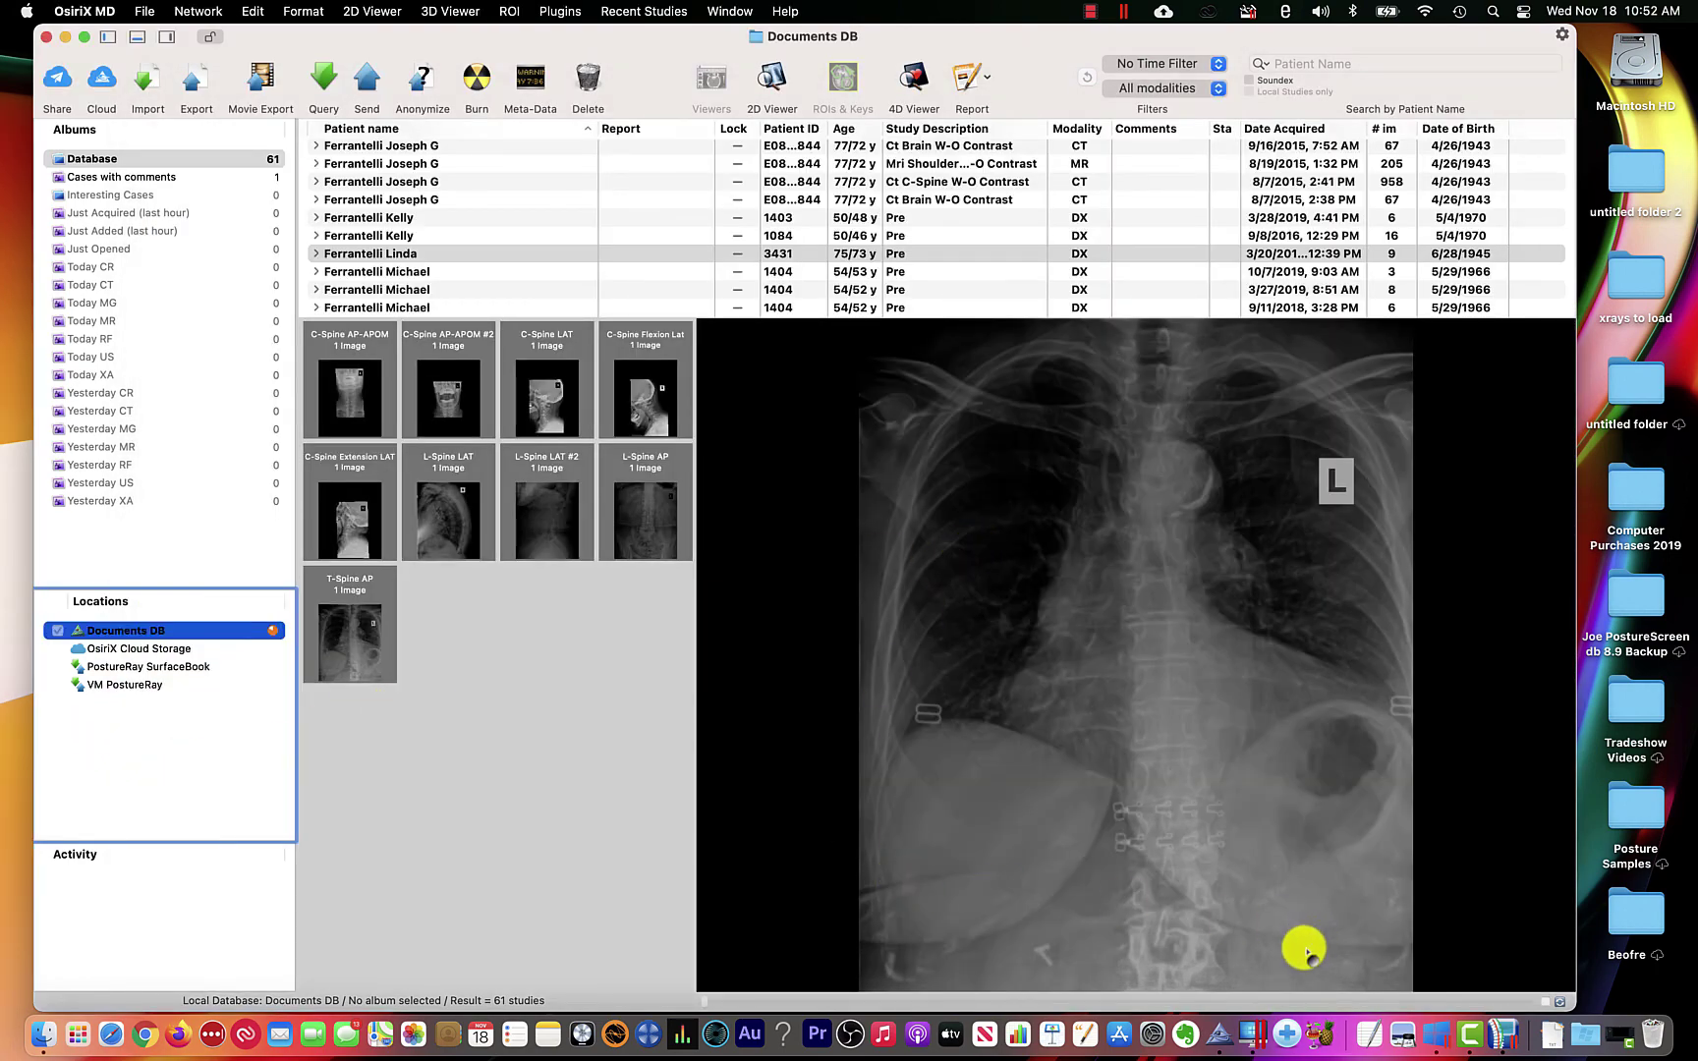
{"action": "left_click", "coordinate": [1245, 1032]}
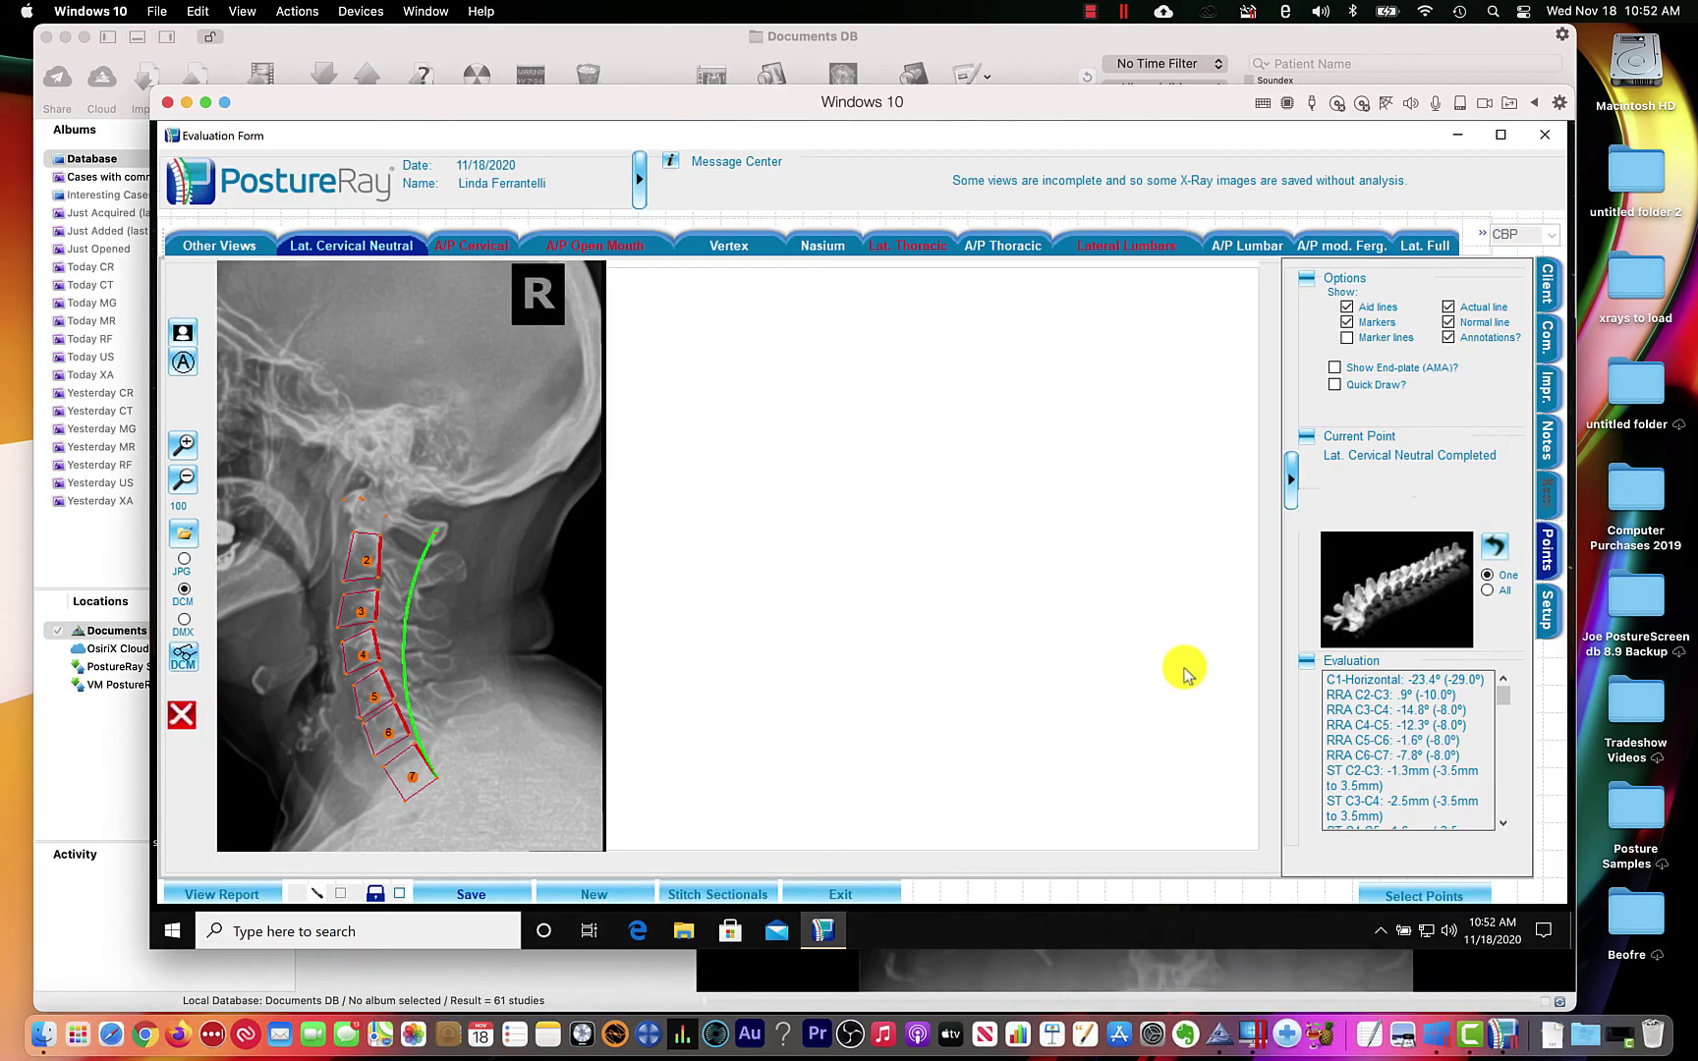
Save the evaluation once more and exit through the evaluation list to the PostureRay main menu.
{"action": "left_click", "coordinate": [452, 890]}
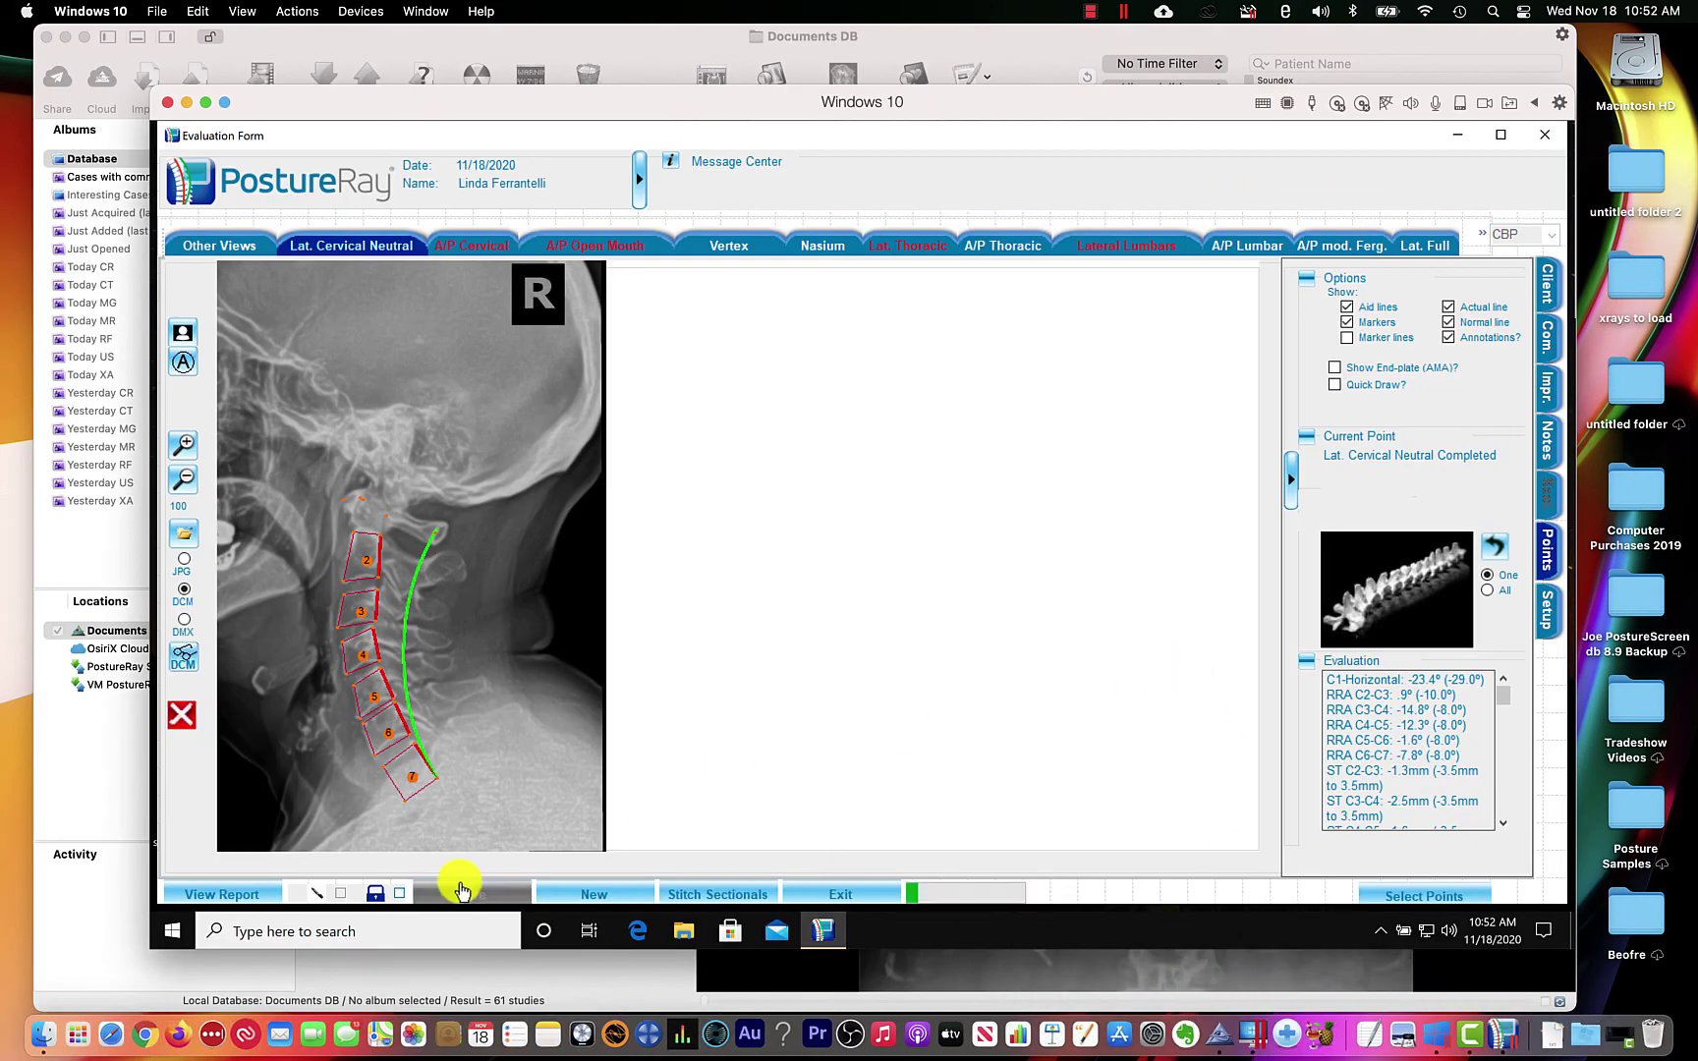
{"action": "left_click", "coordinate": [846, 891]}
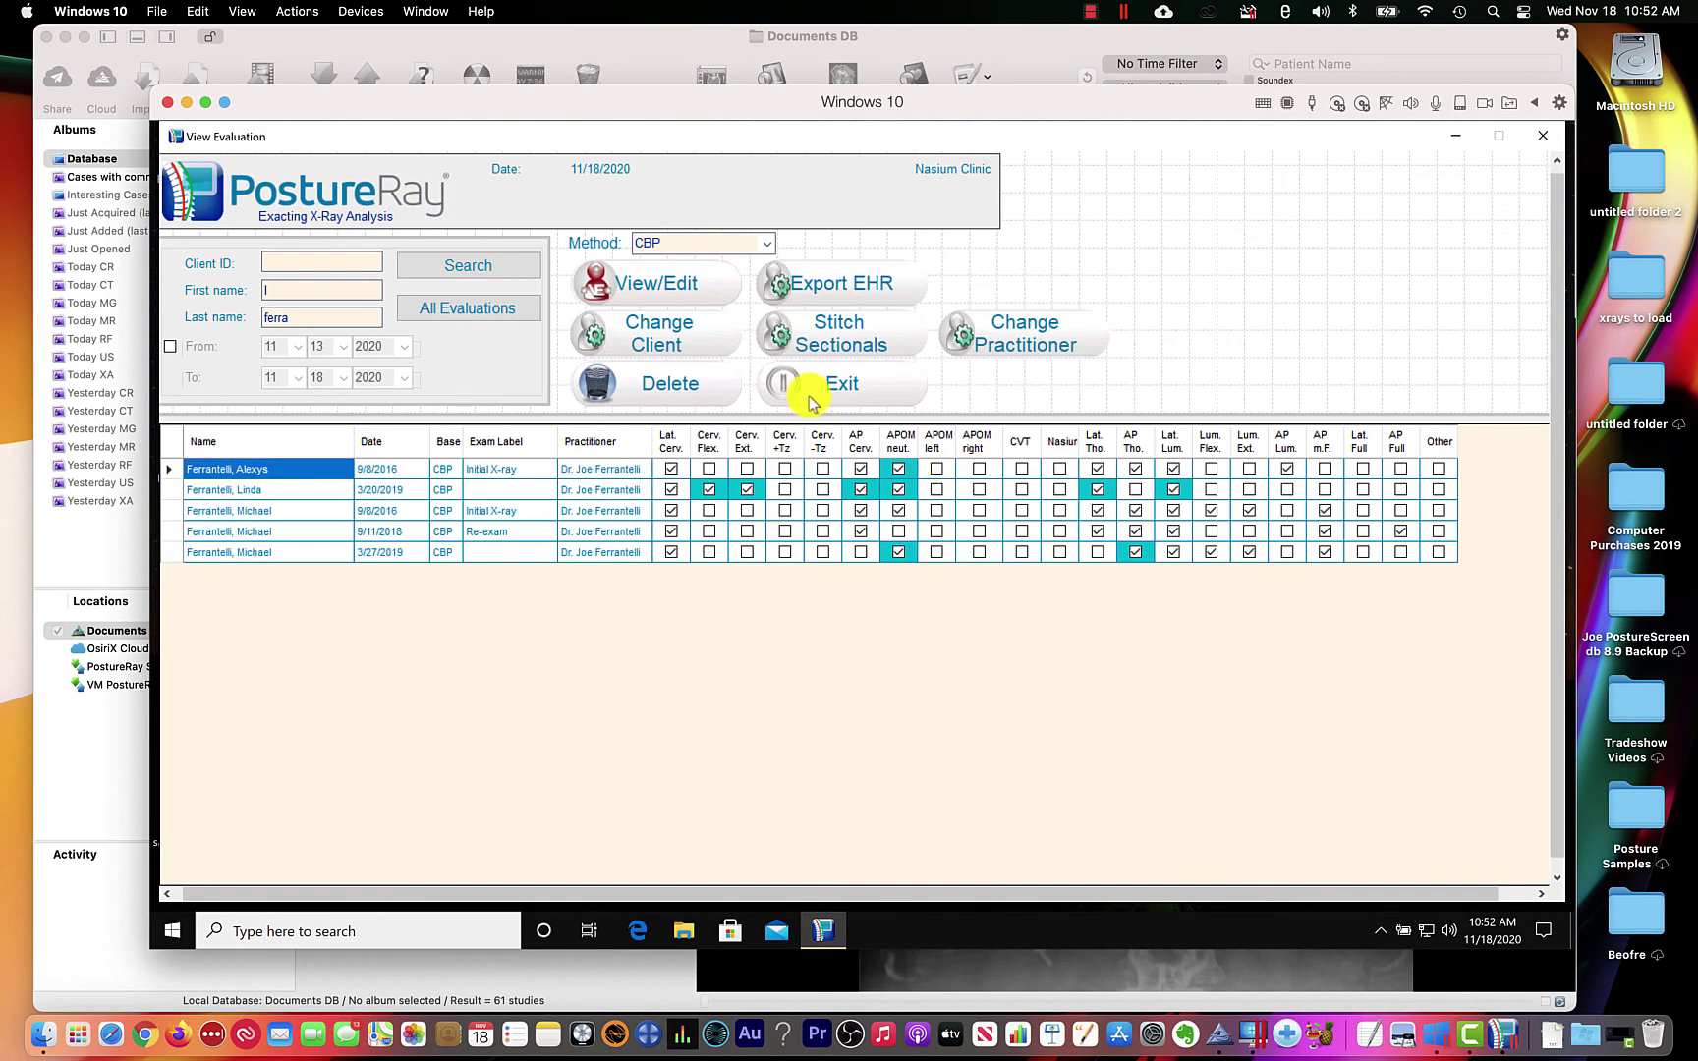
{"action": "left_click", "coordinate": [805, 382]}
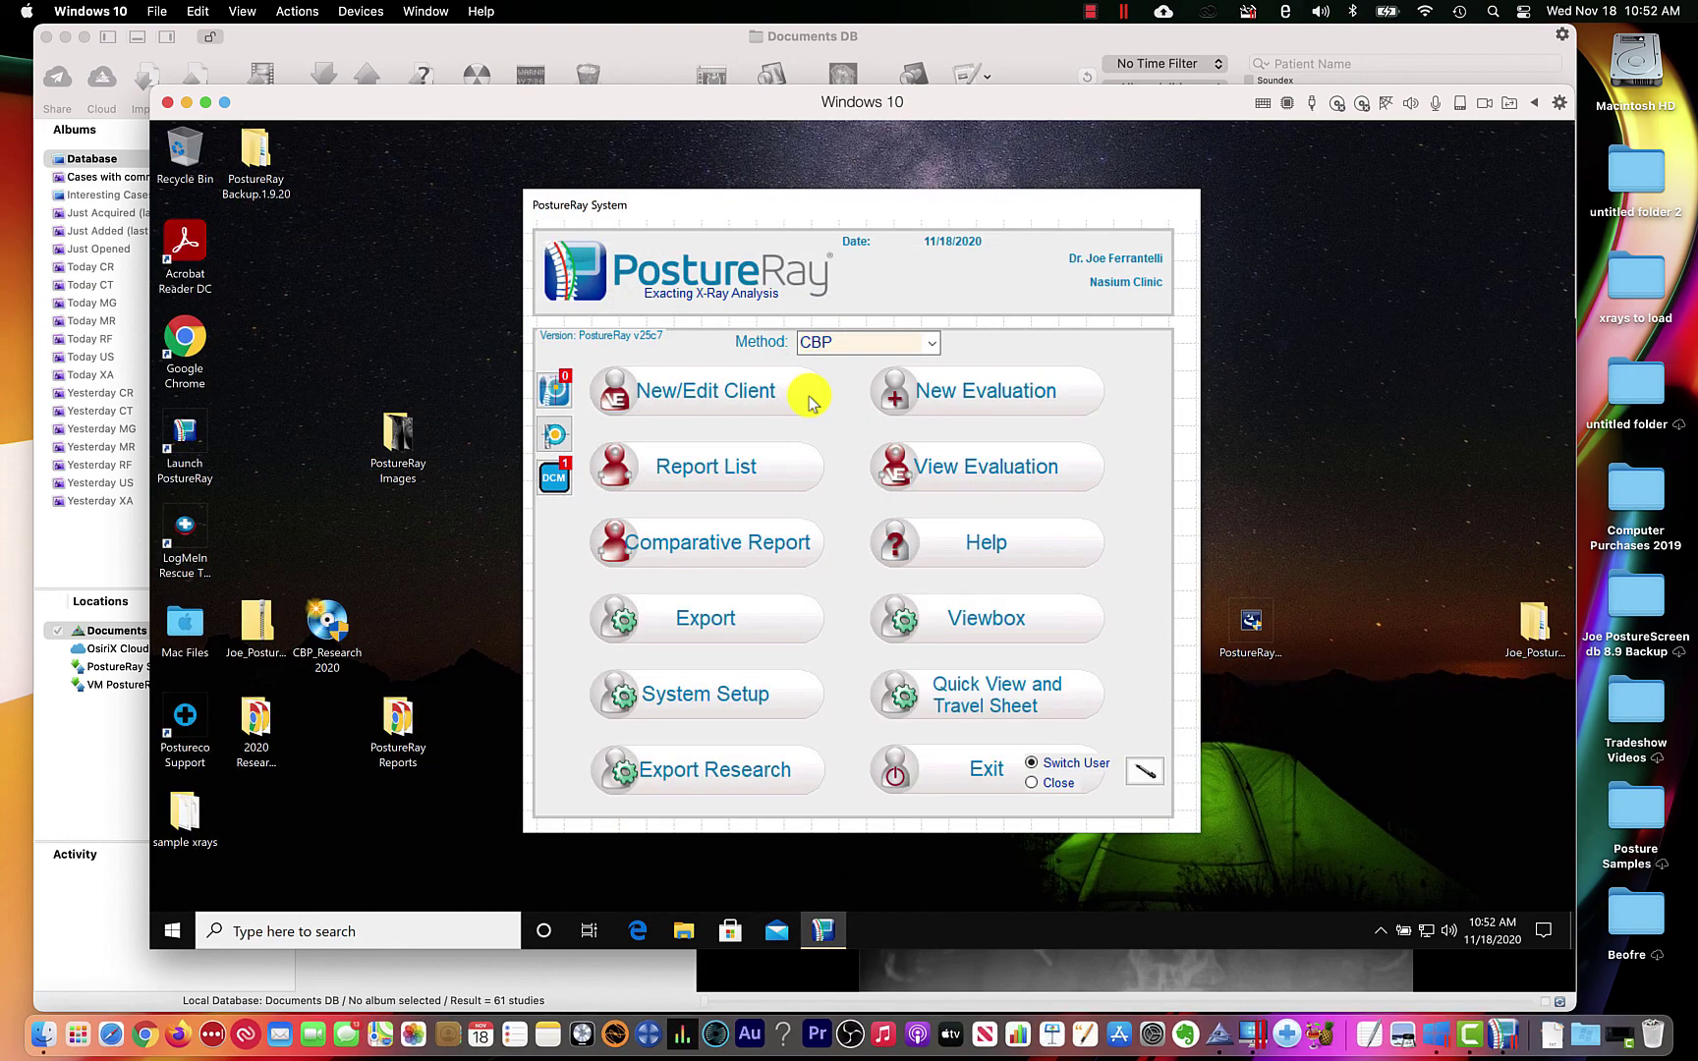